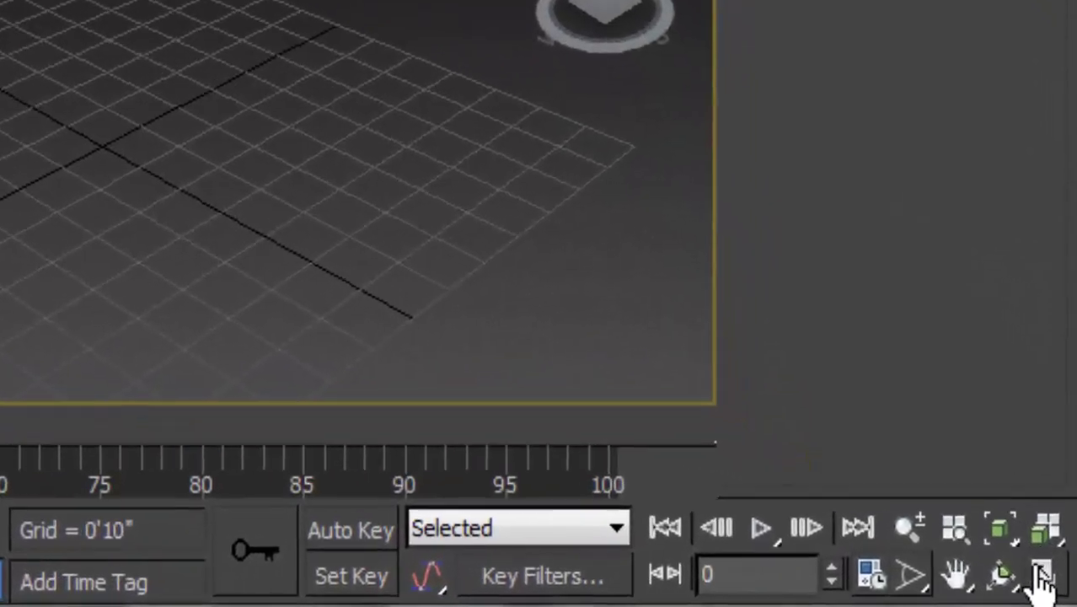
# Step: Maximize the Perspective viewport and drag out a tall, thin box on the grid
pyautogui.click(1043, 581)
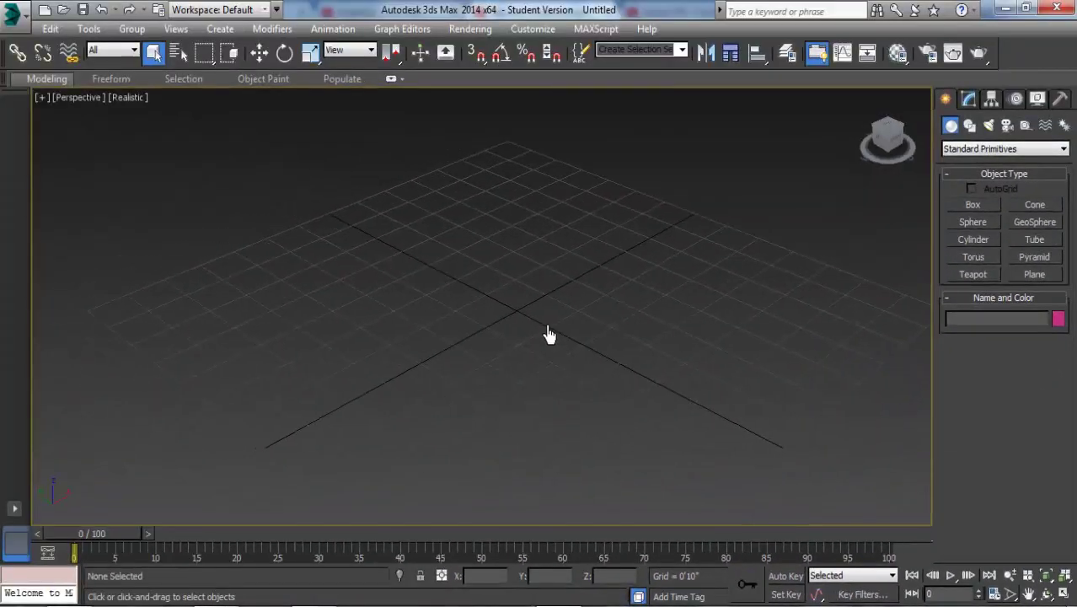
pyautogui.click(834, 147)
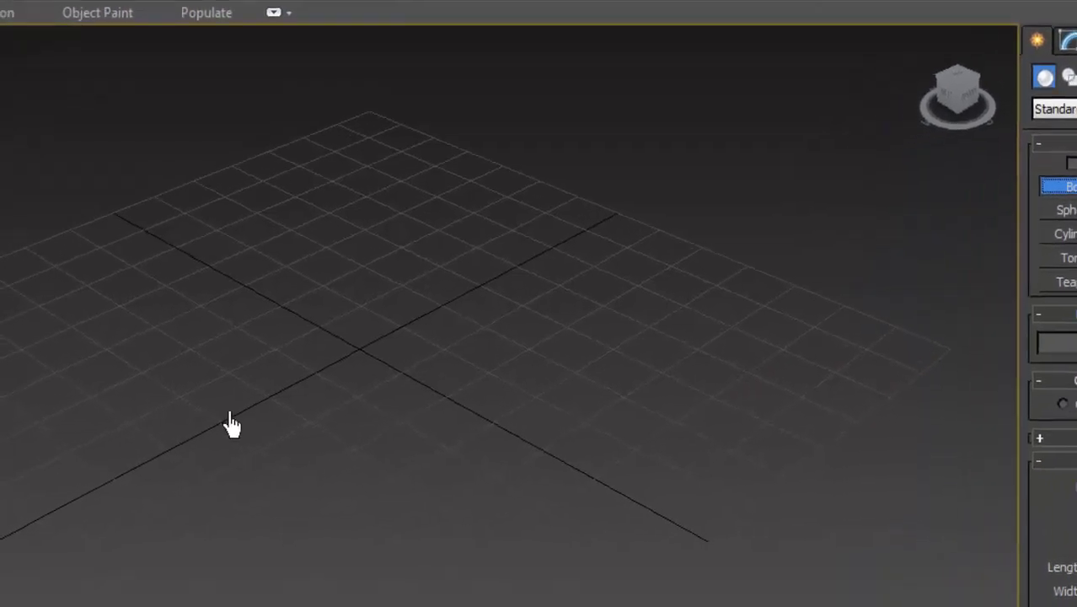
pyautogui.moveTo(788, 135)
pyautogui.mouseDown()
pyautogui.moveTo(207, 437)
pyautogui.moveTo(63, 549)
pyautogui.mouseUp()
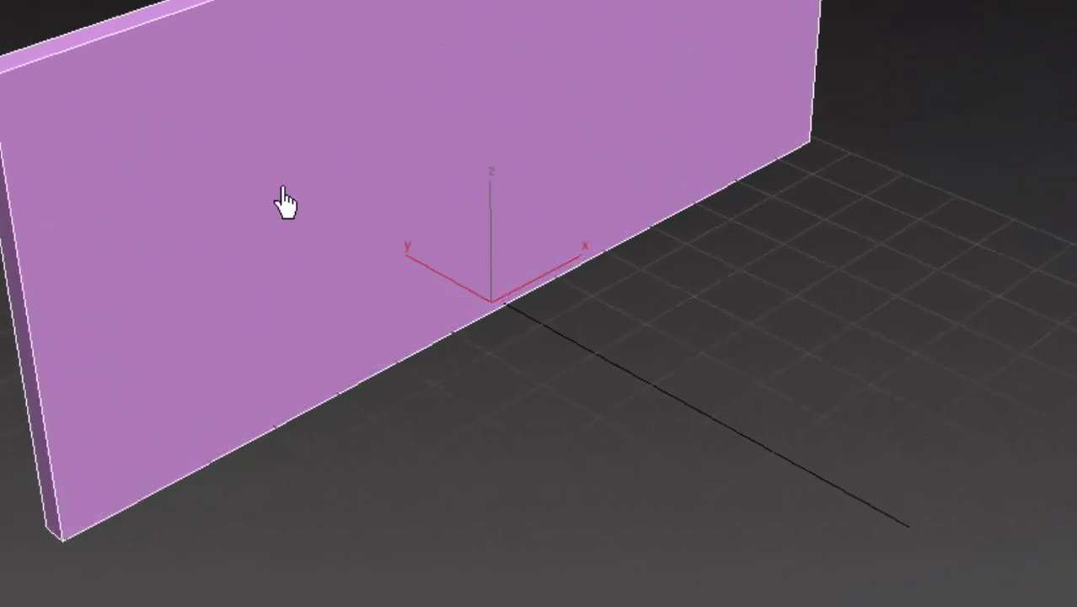
pyautogui.click(311, 154)
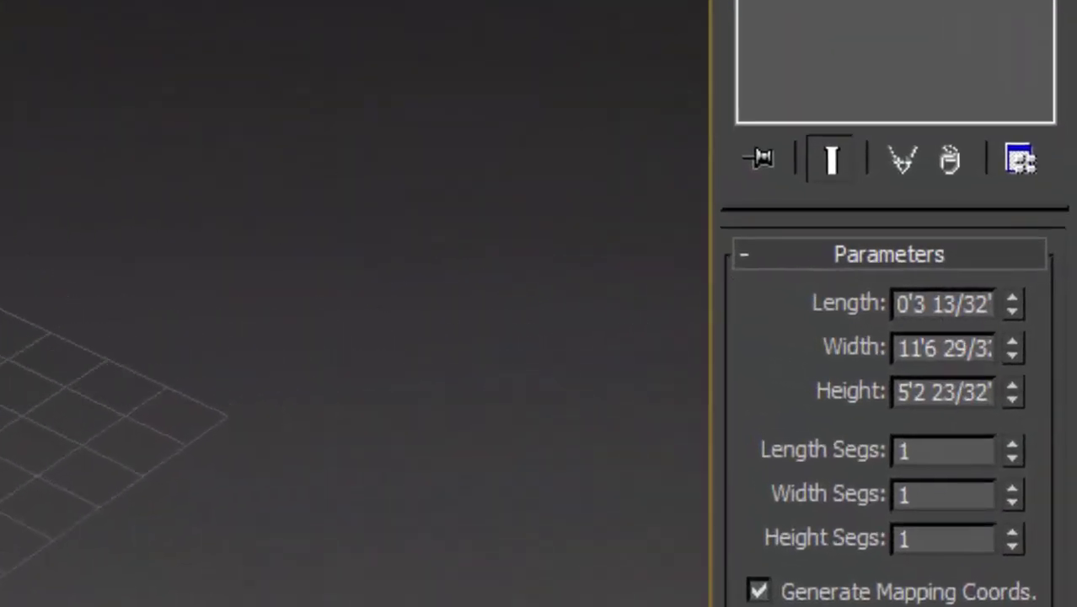
# Step: Set the box to Length 5", Width 15' and Height 10' to form a wall
pyautogui.click(1011, 299)
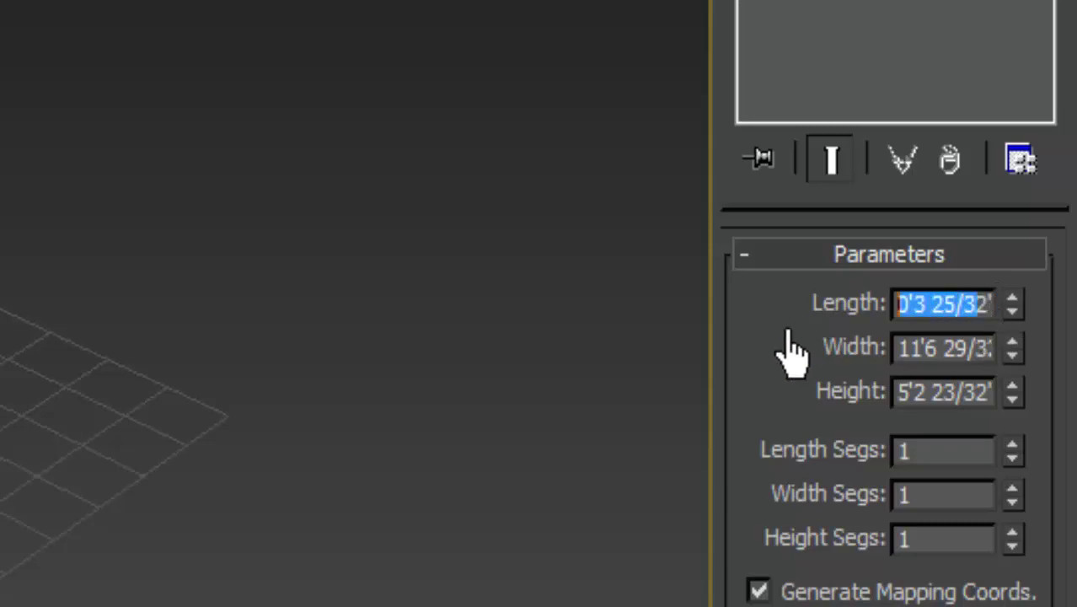
pyautogui.write('2"')
pyautogui.press('BackSpace')
pyautogui.press('BackSpace')
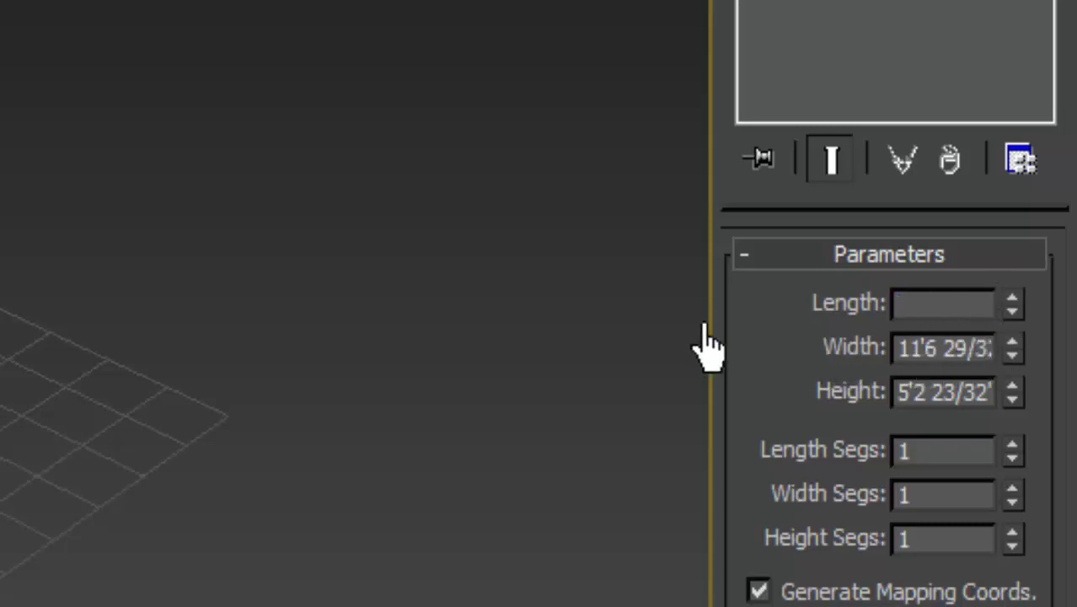
pyautogui.write('5')
pyautogui.press('Return')
pyautogui.doubleClick(971, 373)
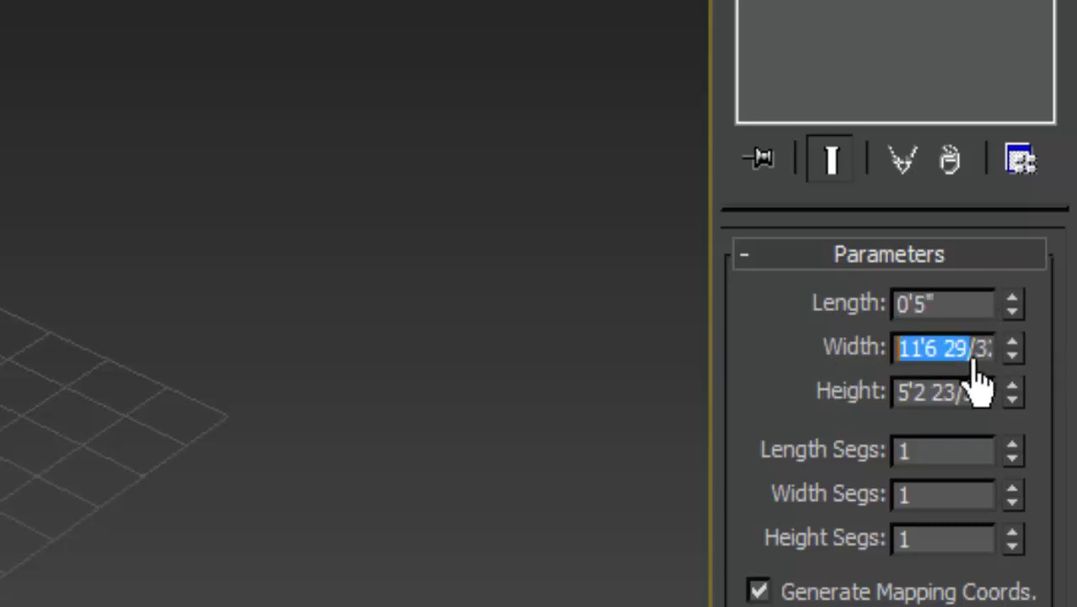
pyautogui.click(985, 370)
pyautogui.doubleClick(993, 368)
pyautogui.press('BackSpace')
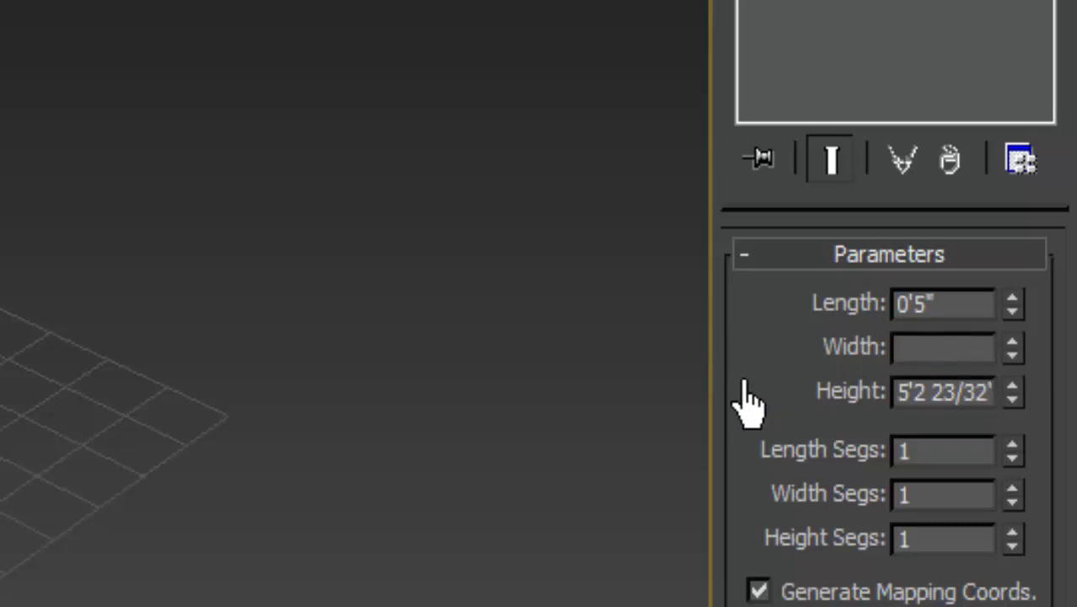
pyautogui.write("15'")
pyautogui.press('Return')
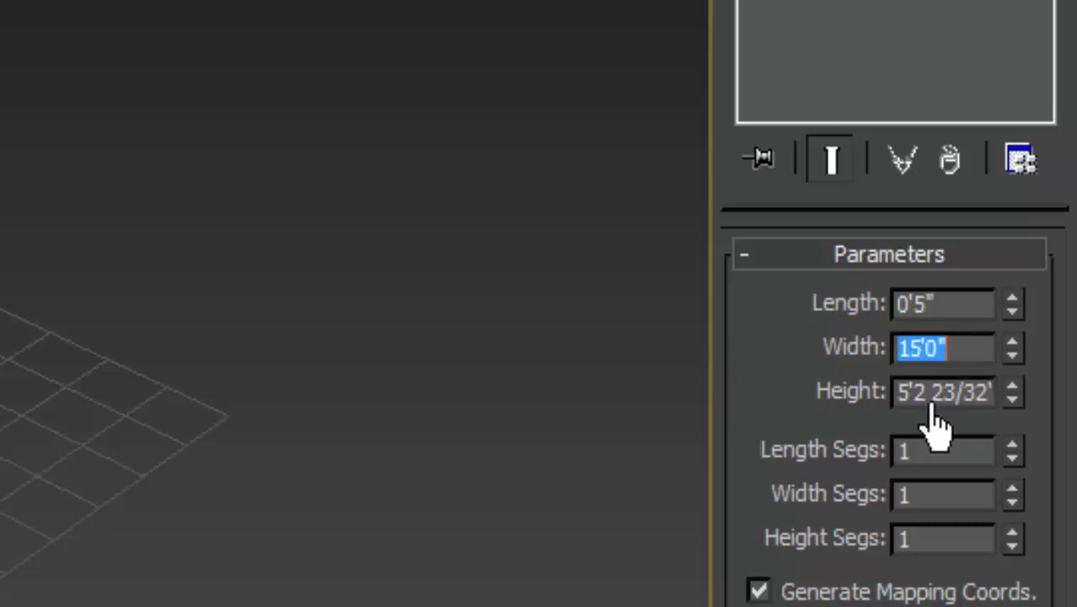
pyautogui.doubleClick(983, 393)
pyautogui.press('BackSpace')
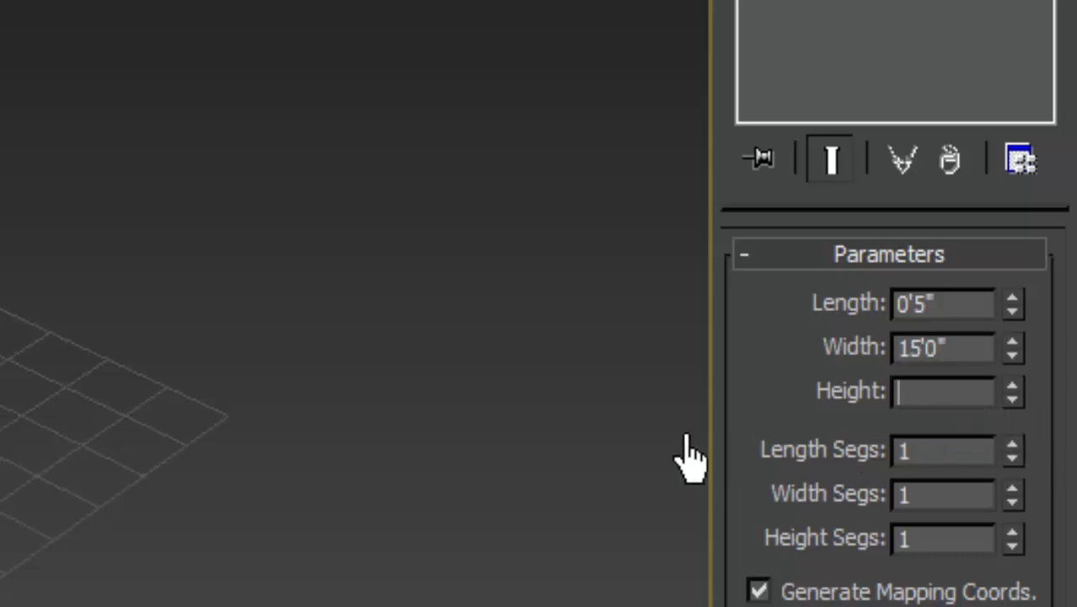
pyautogui.write('10')
pyautogui.press('Return')
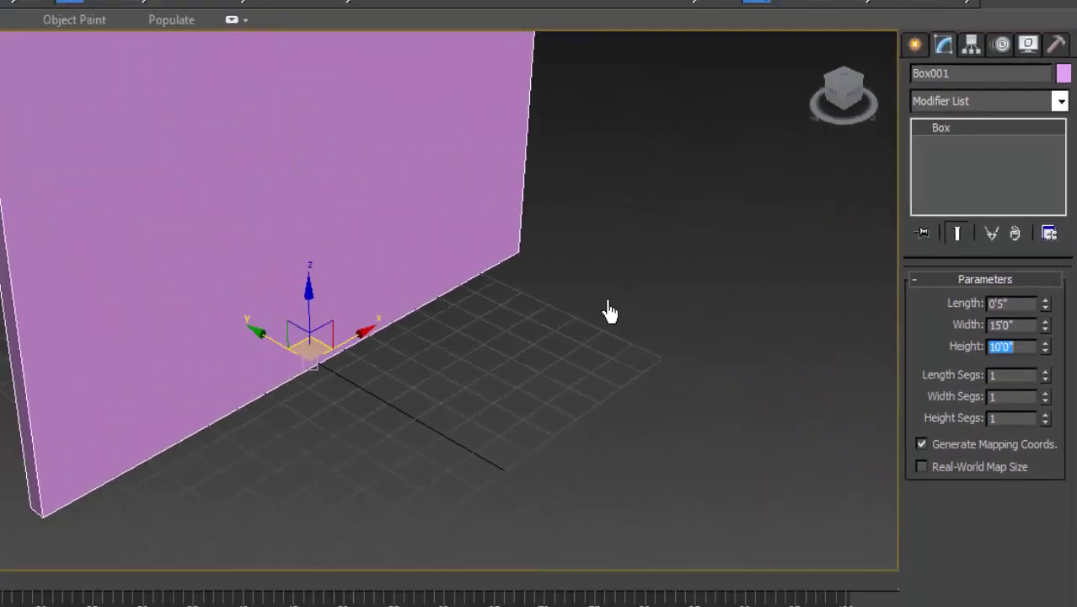
# Step: Shift-drag the wall to make a copy beside it
pyautogui.scroll(2, 481, 349)
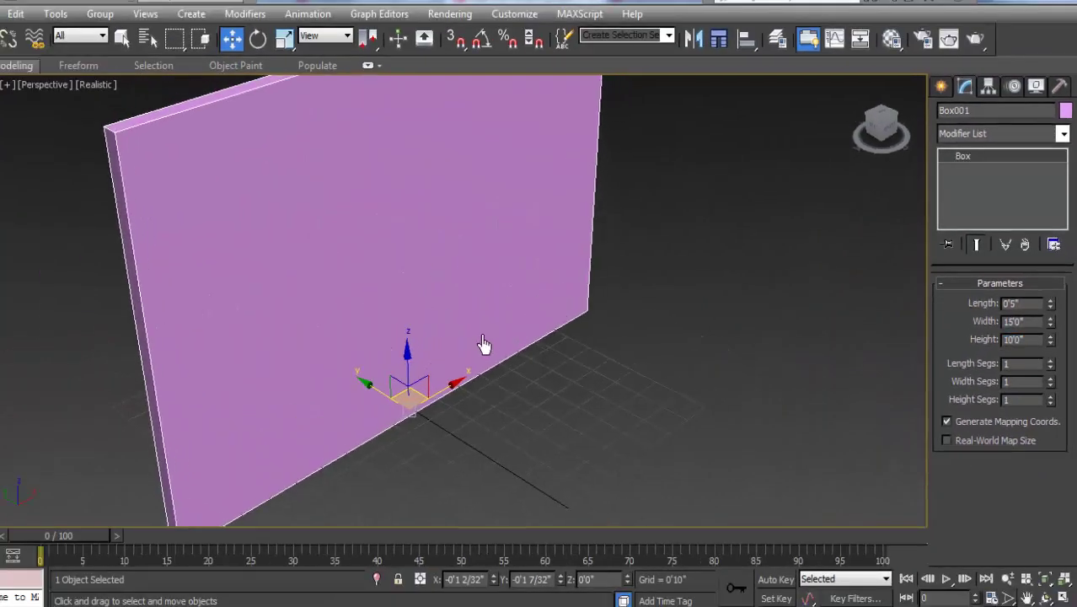
pyautogui.scroll(-3, 478, 352)
pyautogui.scroll(3, 452, 341)
pyautogui.scroll(-2, 410, 352)
pyautogui.scroll(-1, 410, 352)
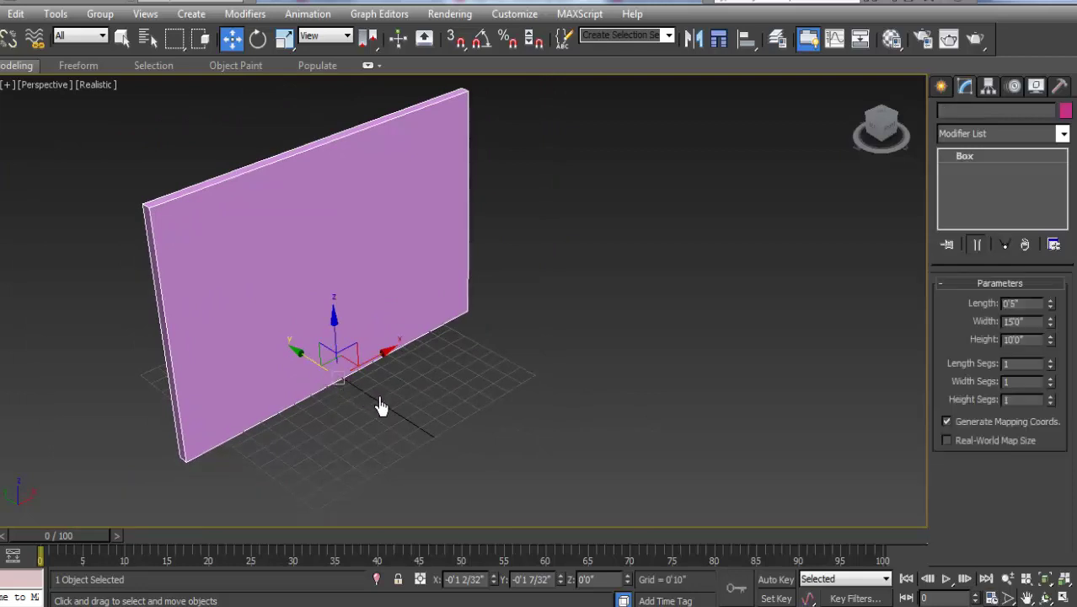
pyautogui.moveTo(319, 374)
pyautogui.keyDown('shift'); pyautogui.mouseDown()
pyautogui.moveTo(390, 408)
pyautogui.moveTo(586, 363)
pyautogui.mouseUp(); pyautogui.keyUp('shift')
# Step: Confirm the clone and resize it to Length 10", Width 5', Height 4'6"
pyautogui.click(520, 379)
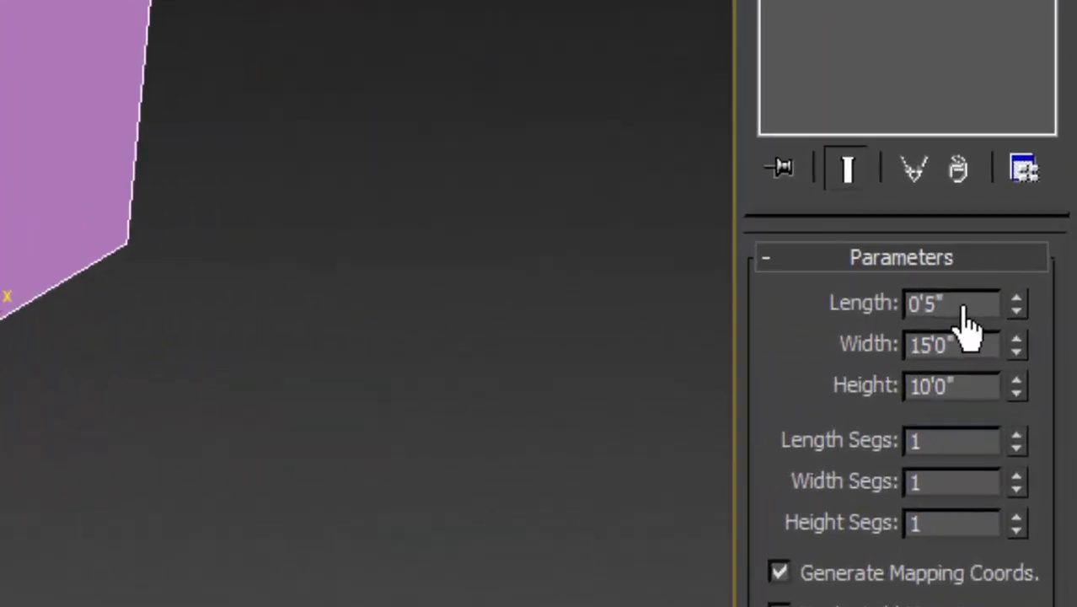
pyautogui.doubleClick(1034, 303)
pyautogui.write('10')
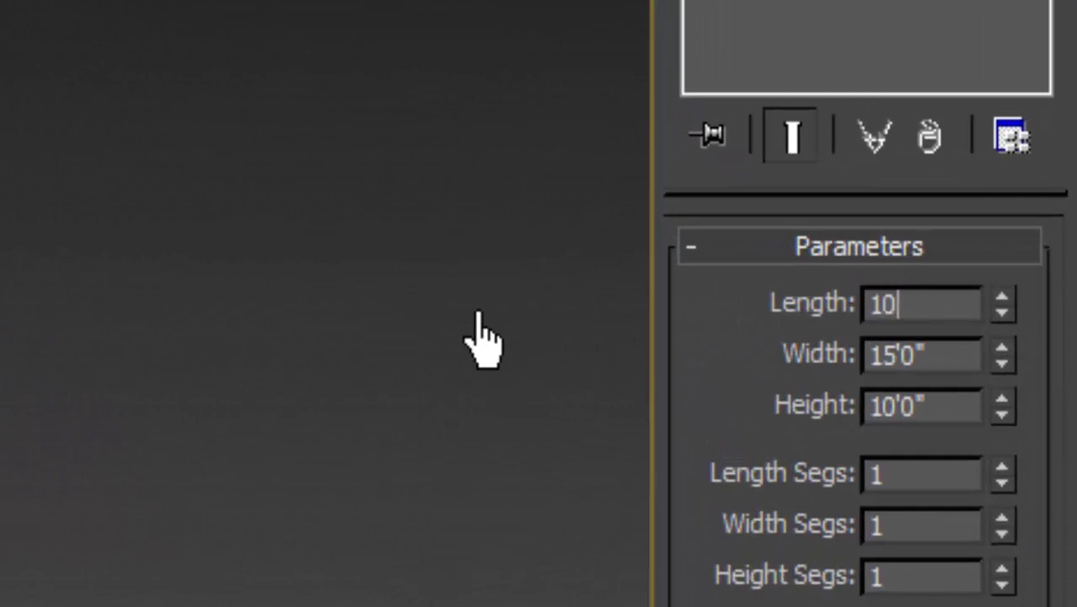
pyautogui.press('Return')
pyautogui.doubleClick(927, 355)
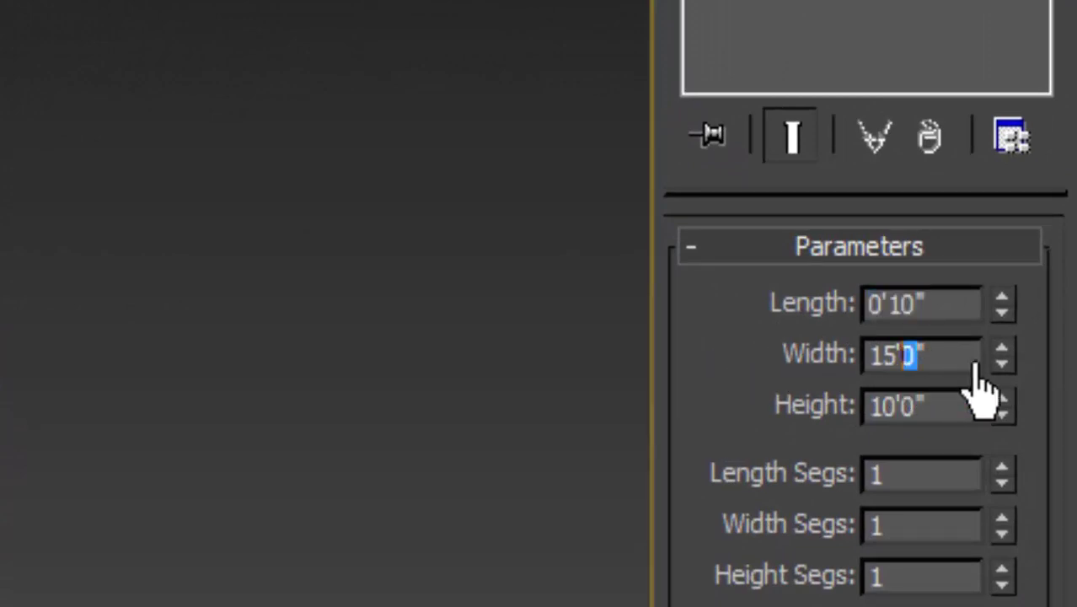
pyautogui.write('5')
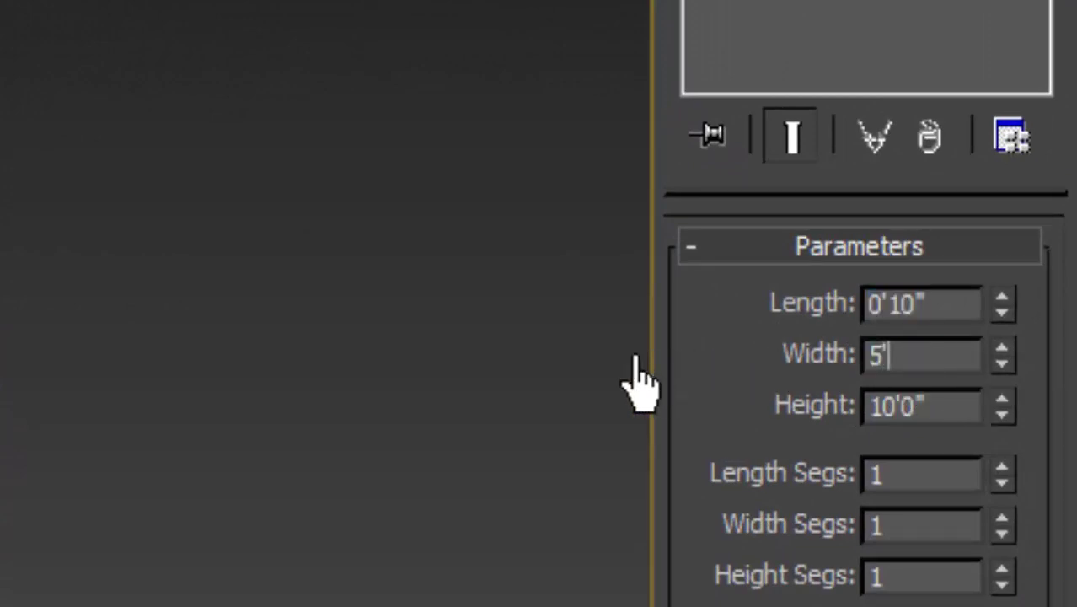
pyautogui.press('Return')
pyautogui.moveTo(977, 412); pyautogui.dragTo(862, 413)
pyautogui.write('4')
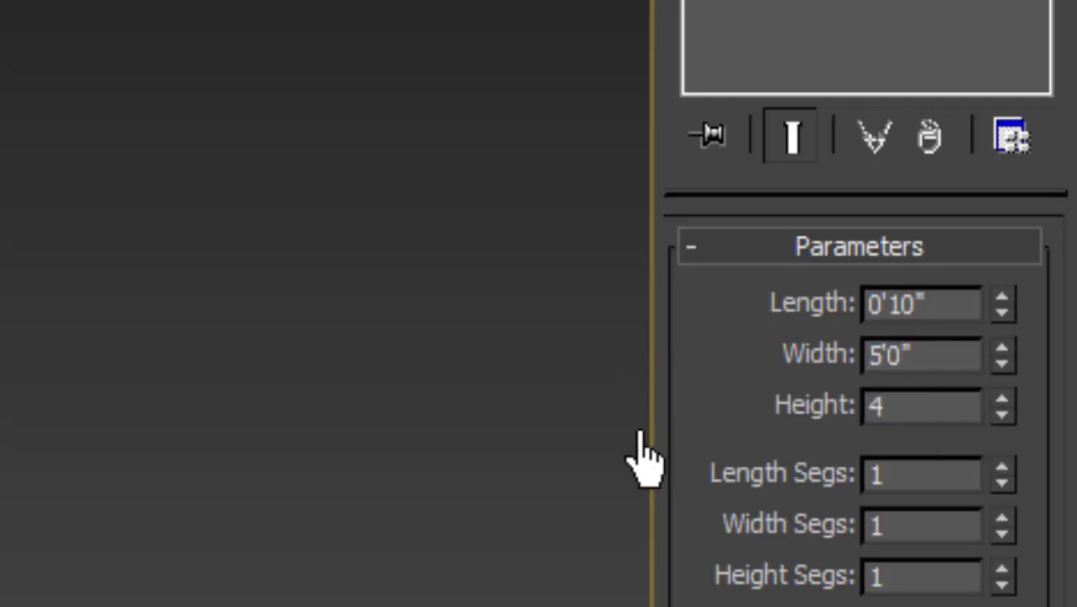
pyautogui.write("'6")
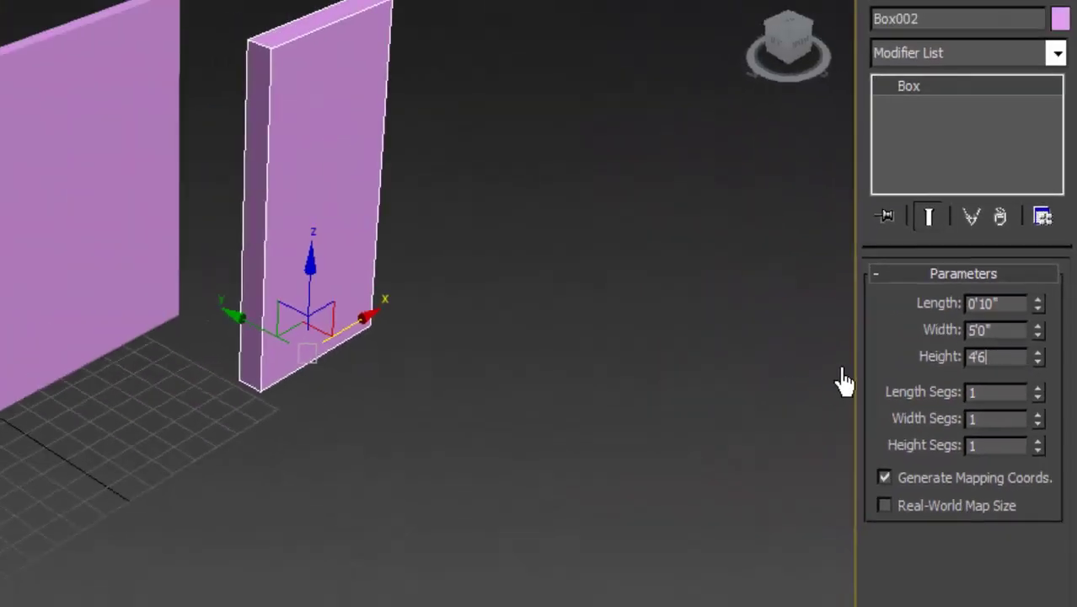
pyautogui.press('Return')
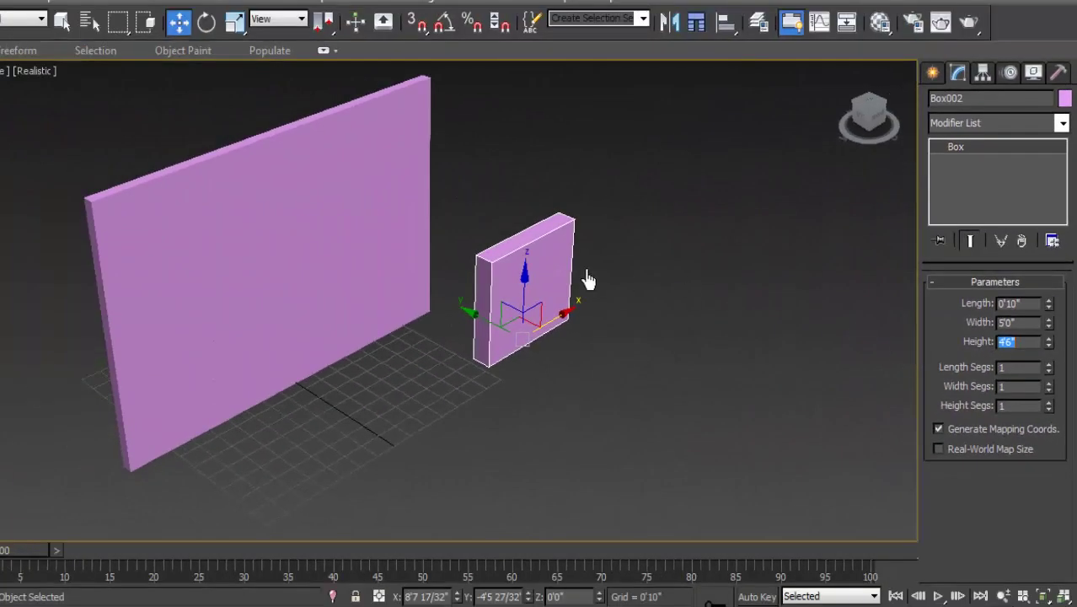
# Step: Raise the small box to Z 2'6" and push it into the wall
pyautogui.moveTo(490, 330)
pyautogui.mouseDown()
pyautogui.moveTo(399, 380)
pyautogui.moveTo(445, 404)
pyautogui.mouseUp()
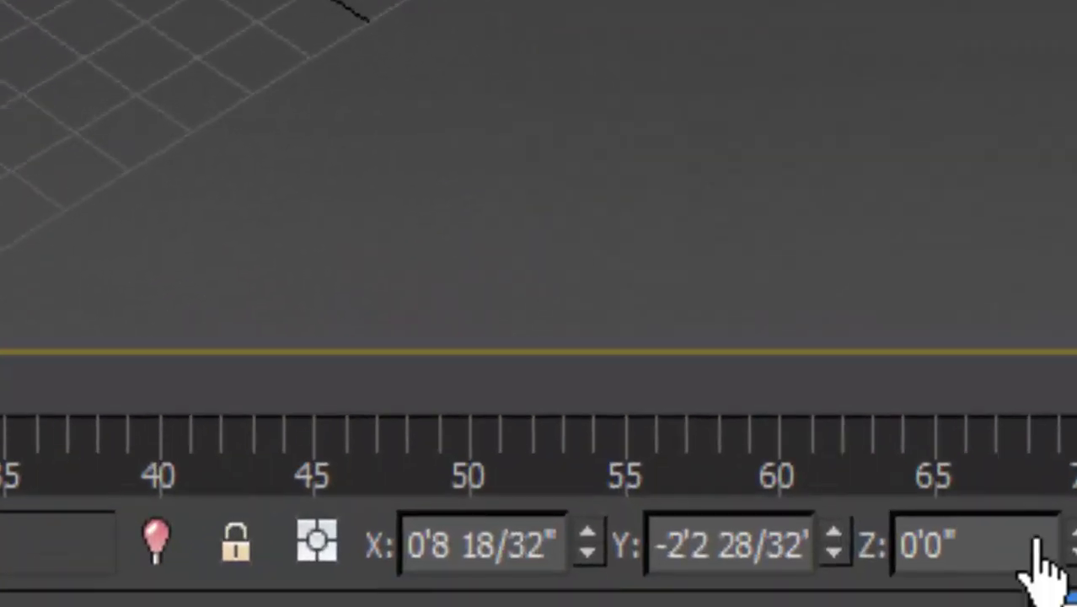
pyautogui.moveTo(900, 546); pyautogui.dragTo(973, 547)
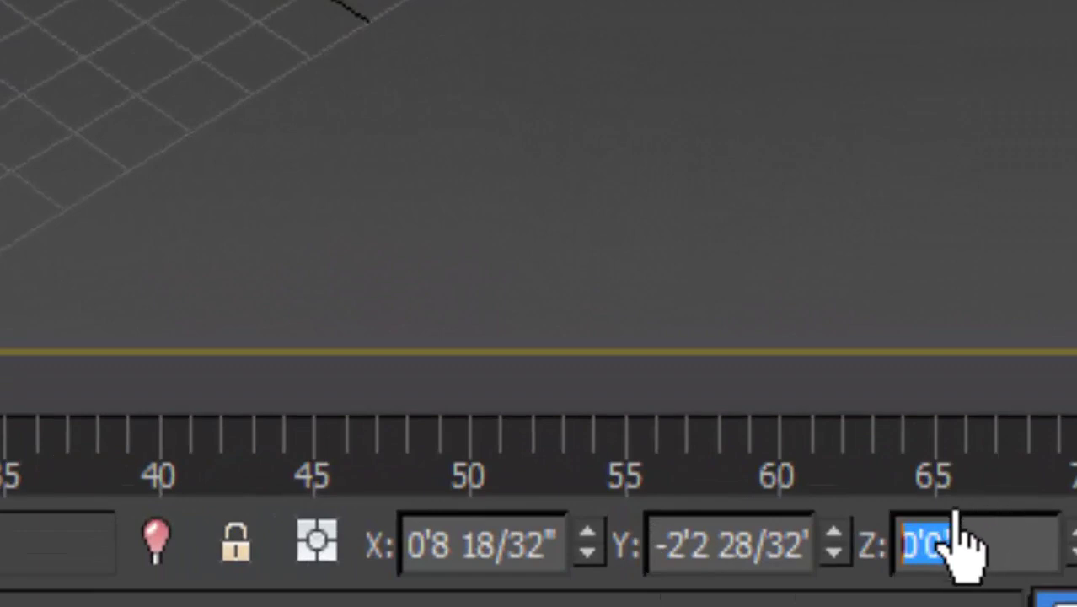
pyautogui.write('2')
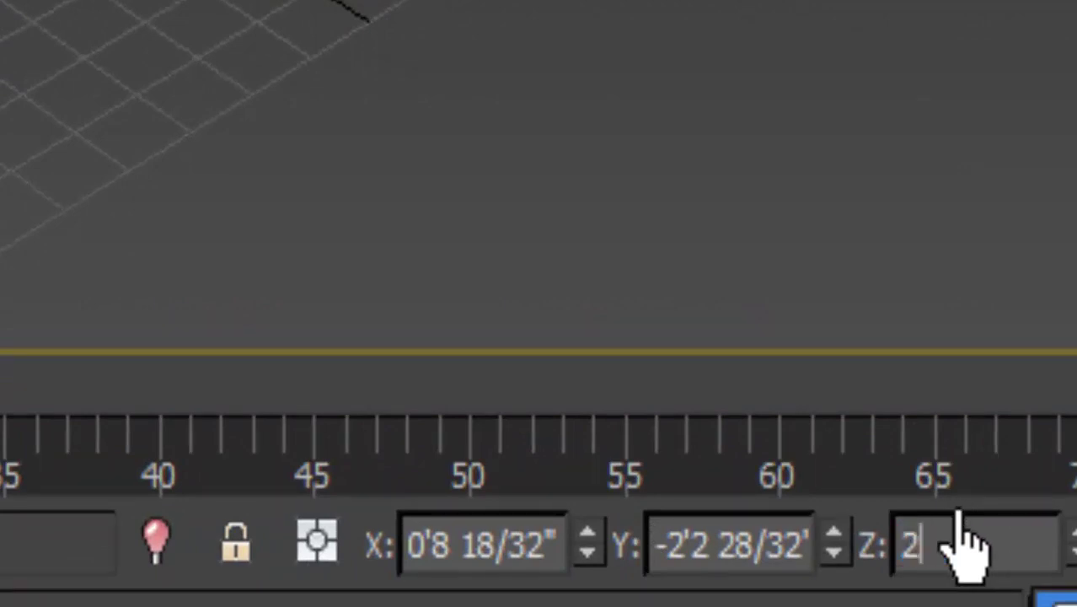
pyautogui.write("'6")
pyautogui.press('Return')
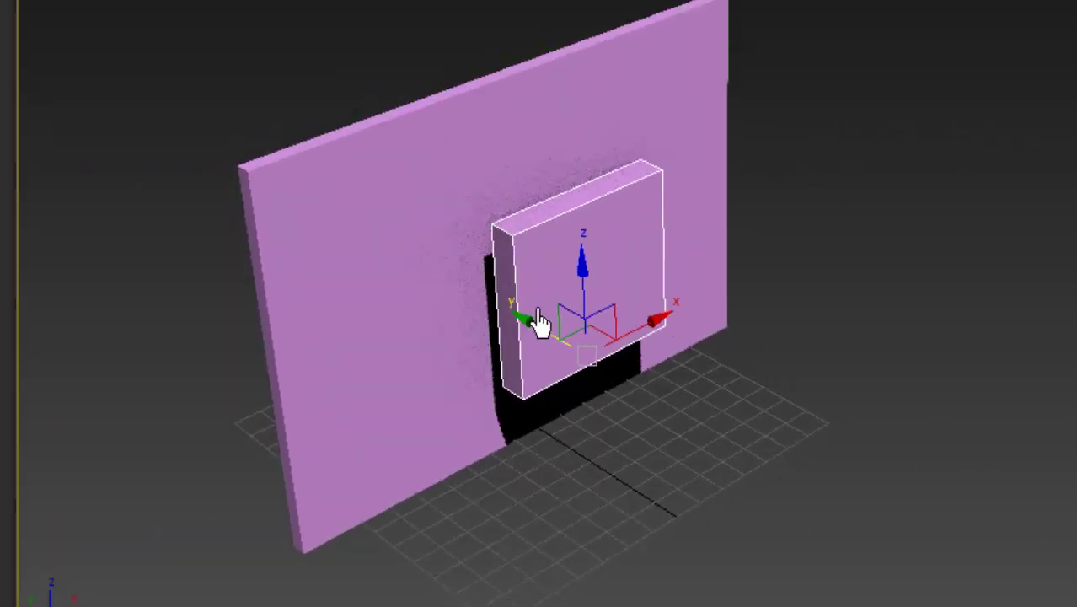
pyautogui.moveTo(539, 322); pyautogui.dragTo(505, 310)
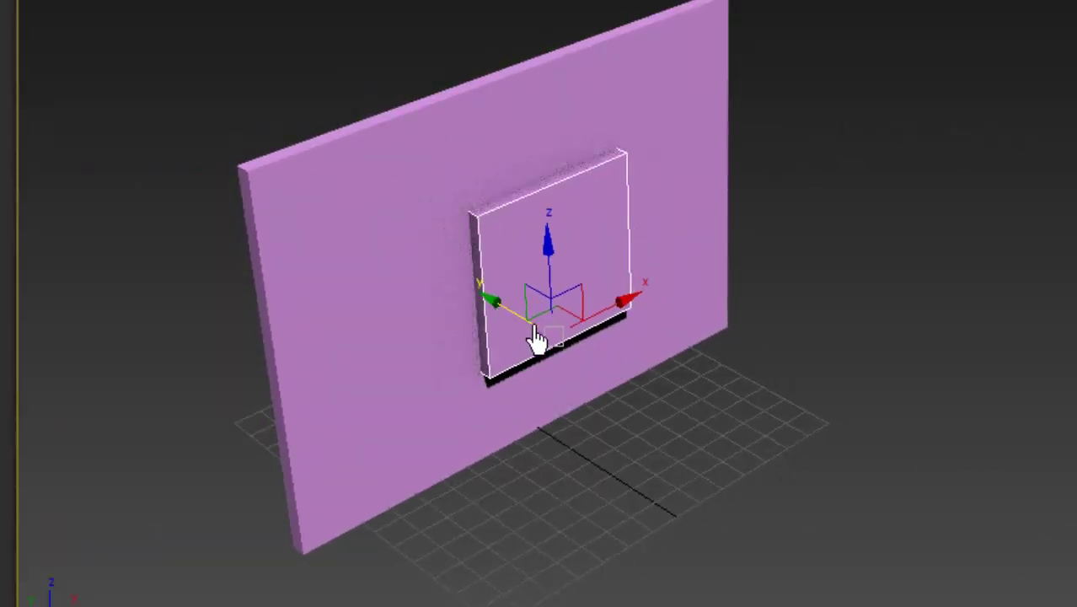
pyautogui.moveTo(533, 343)
pyautogui.mouseDown(button='middle')
pyautogui.moveTo(660, 364)
pyautogui.moveTo(634, 308)
pyautogui.mouseUp(button='middle')
pyautogui.scroll(3, 665, 354)
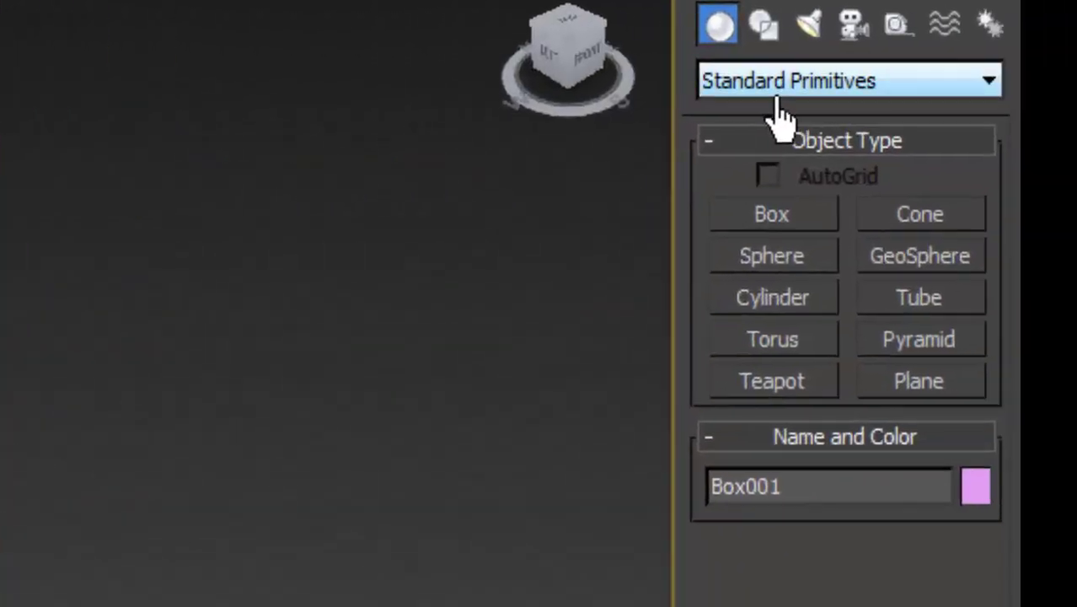
# Step: Cut a window opening by ProBoolean-subtracting the small box from the wall
pyautogui.click(773, 92)
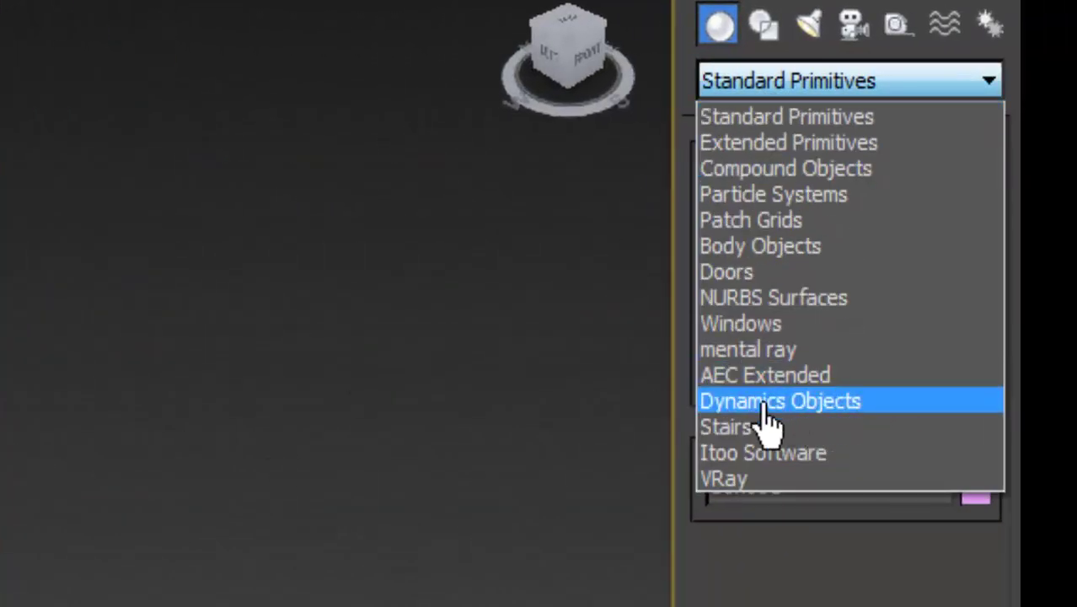
pyautogui.click(796, 187)
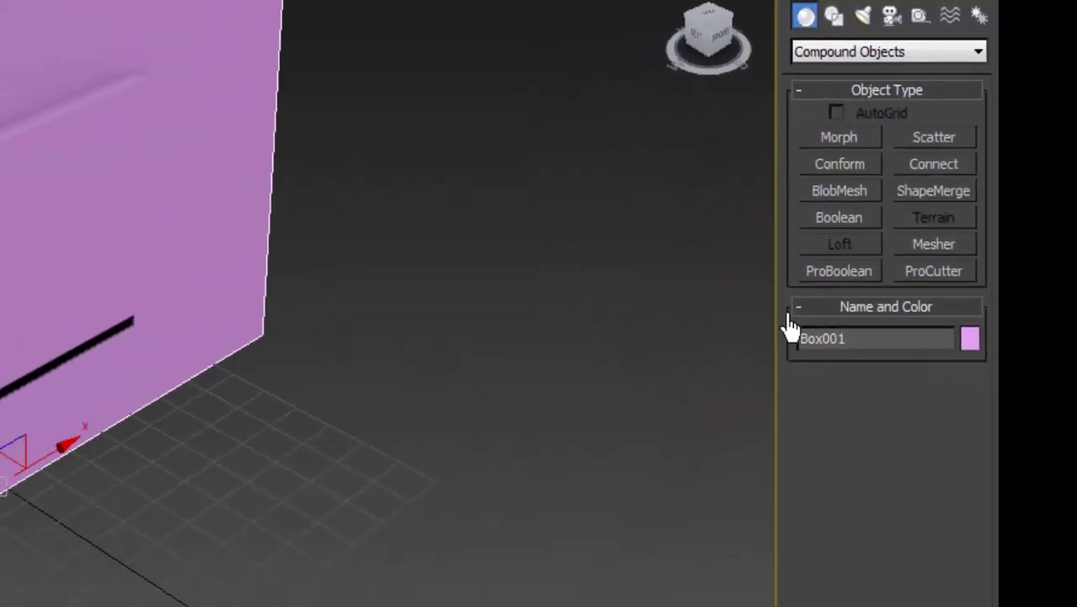
pyautogui.click(831, 274)
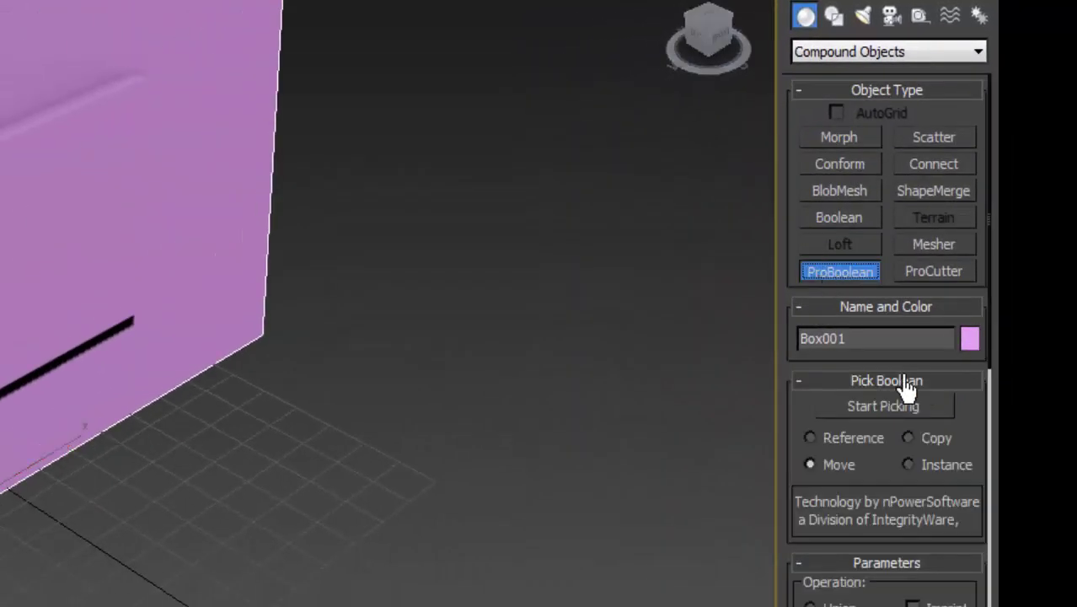
pyautogui.click(869, 407)
pyautogui.click(327, 305)
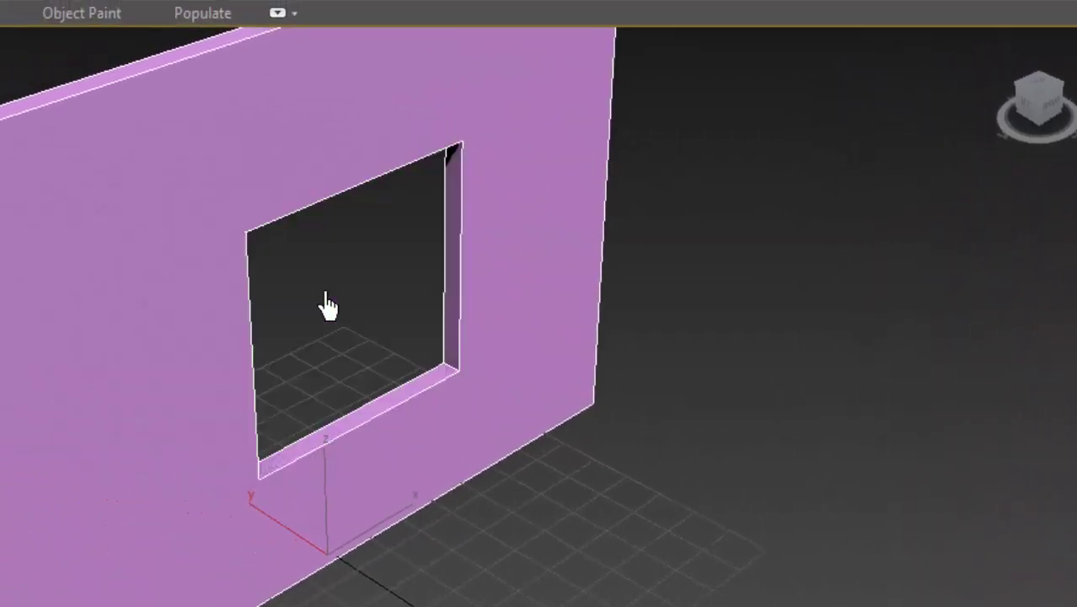
pyautogui.rightClick(755, 434)
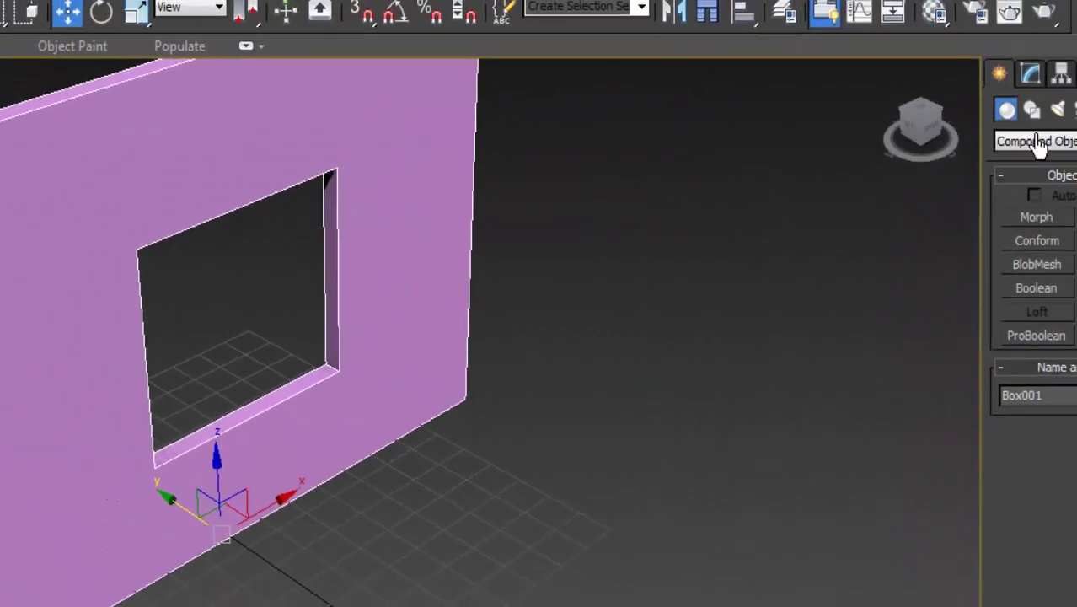
# Step: Switch the geometry category back to Standard Primitives
pyautogui.click(943, 125)
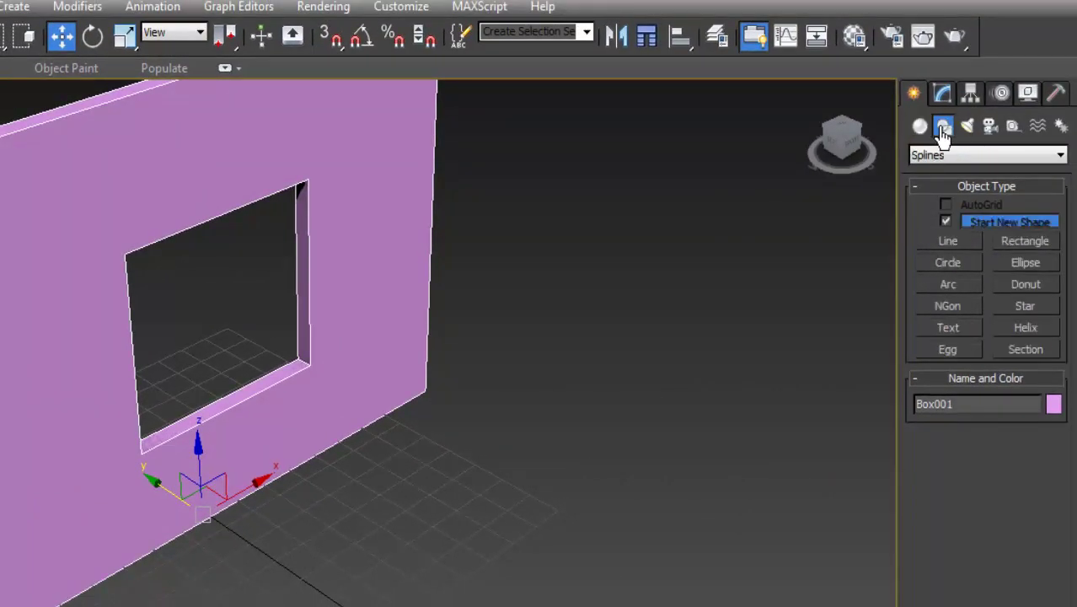
pyautogui.click(920, 128)
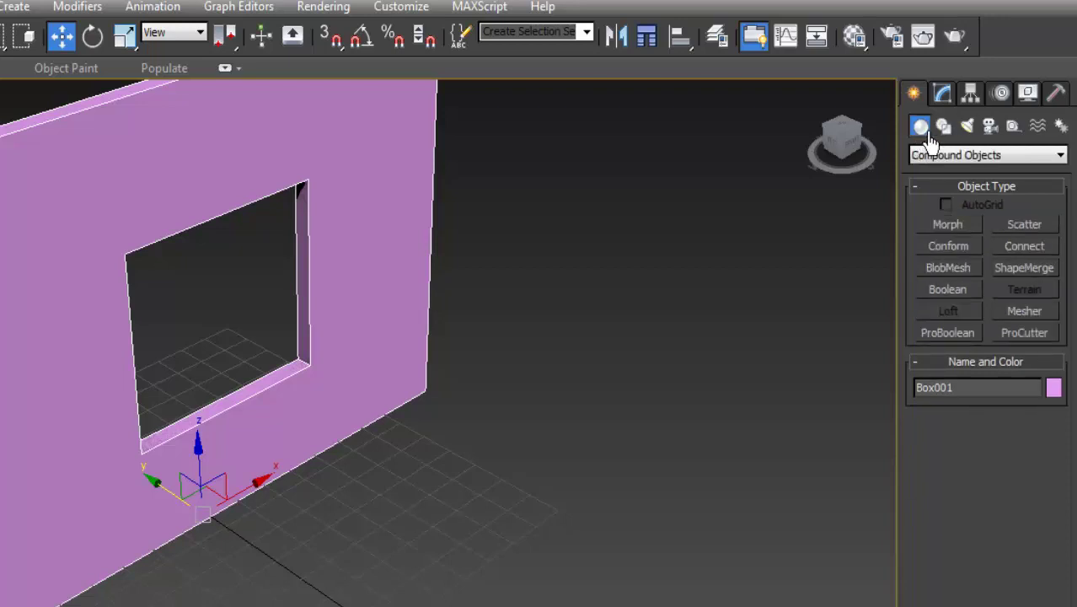
pyautogui.click(935, 157)
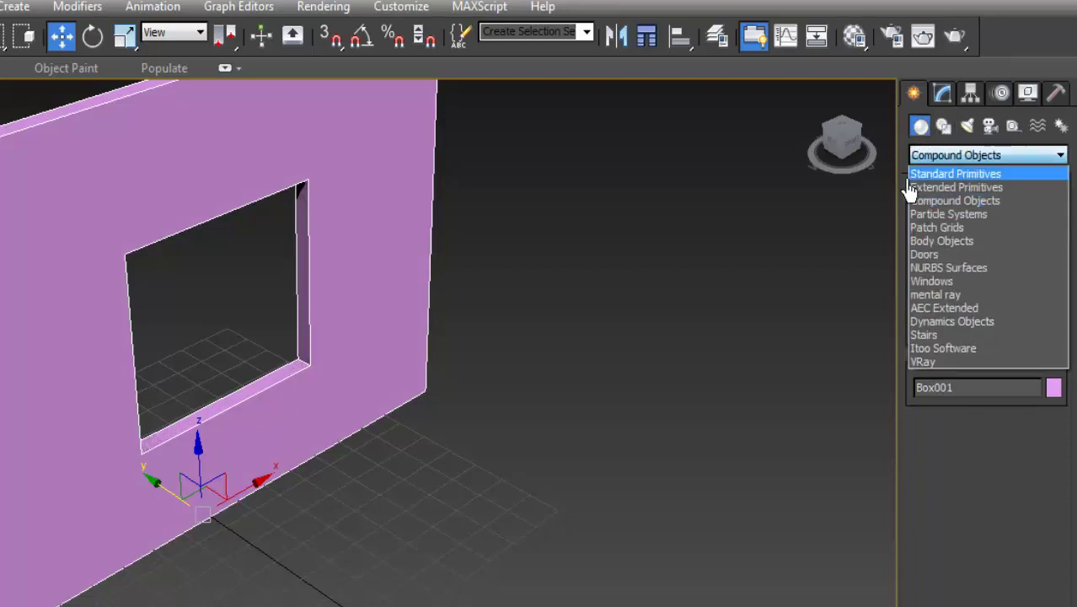
pyautogui.click(930, 175)
# Step: With Endpoint-only snapping, draw a plane corner to corner across the window opening
pyautogui.click(1023, 311)
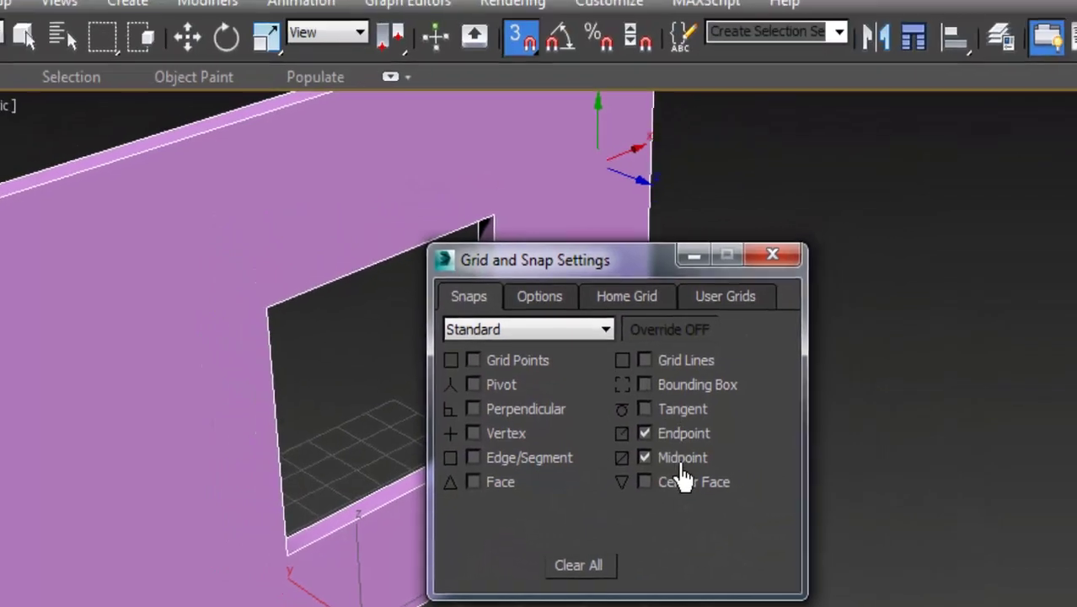
pyautogui.click(683, 468)
pyautogui.click(682, 468)
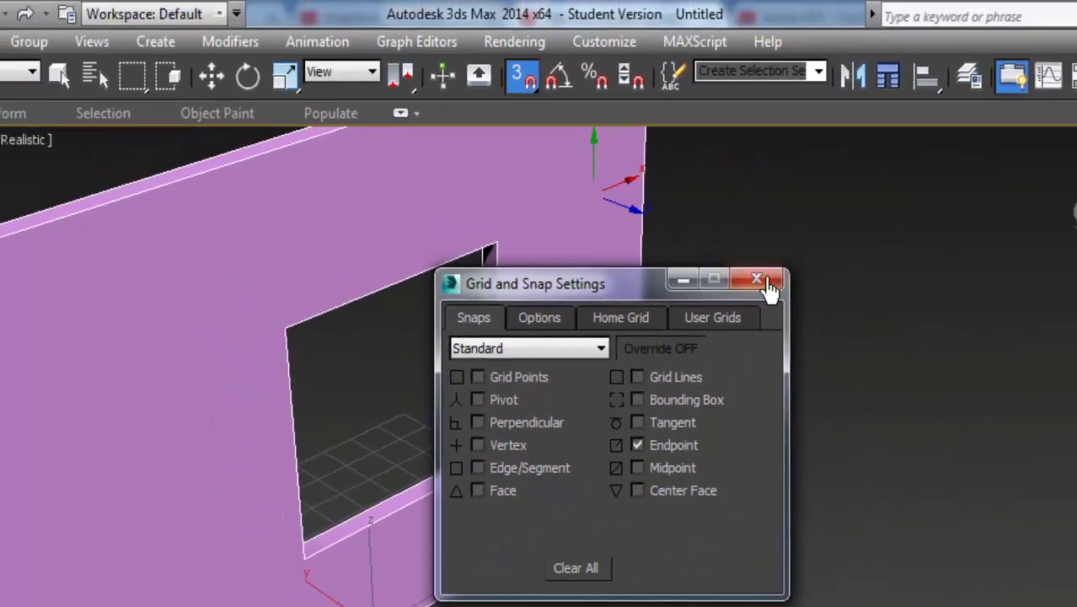
pyautogui.click(755, 278)
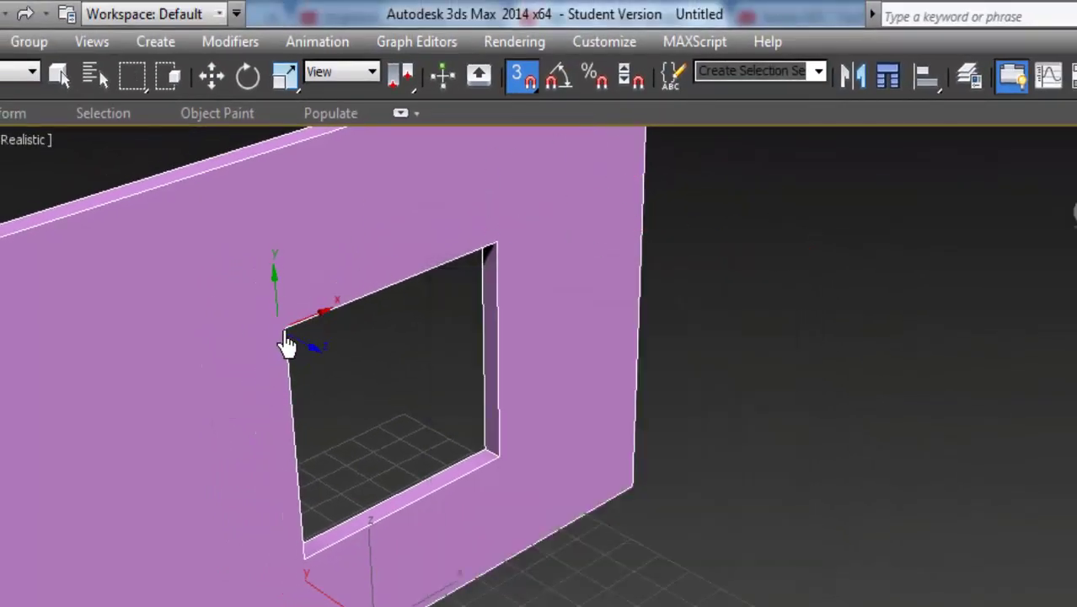
pyautogui.moveTo(285, 341); pyautogui.dragTo(497, 459)
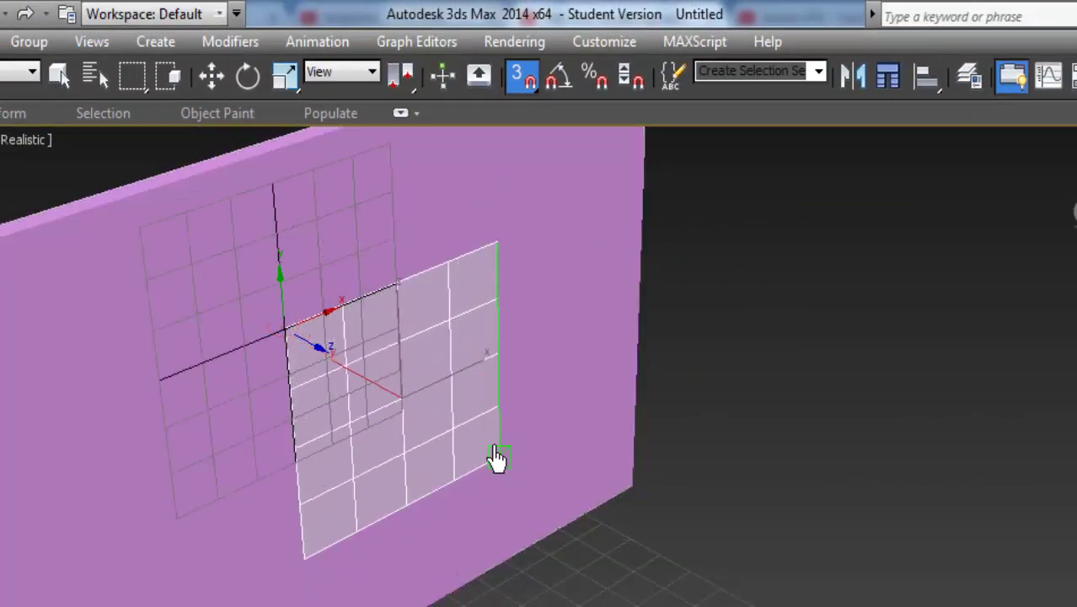
# Step: Turn snapping off and move the plane right, clear of the wall
pyautogui.press('w')
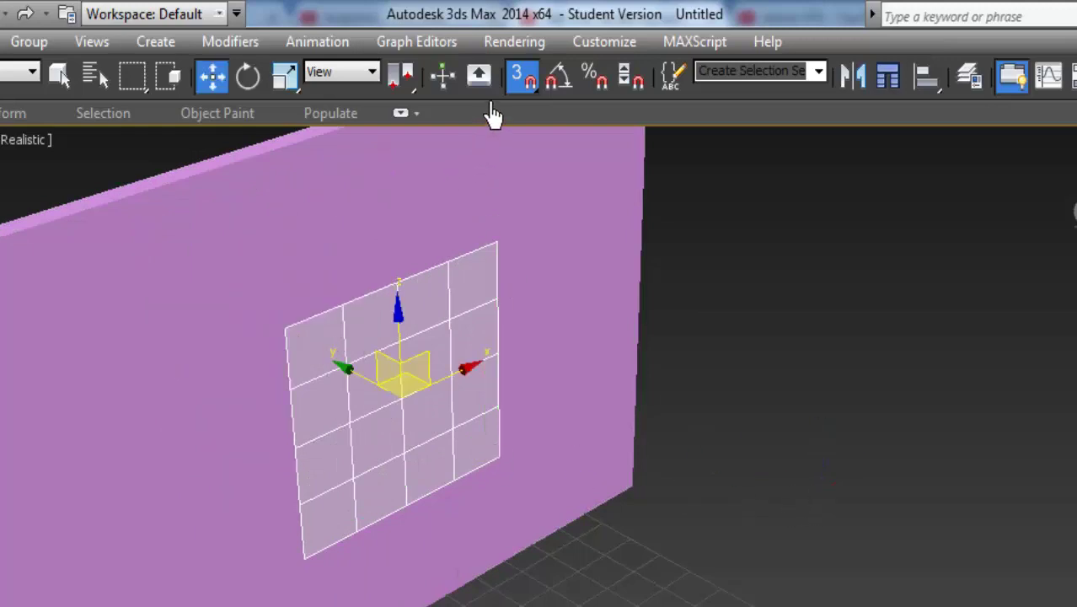
pyautogui.click(519, 75)
pyautogui.moveTo(584, 204); pyautogui.dragTo(402, 536, button='middle')
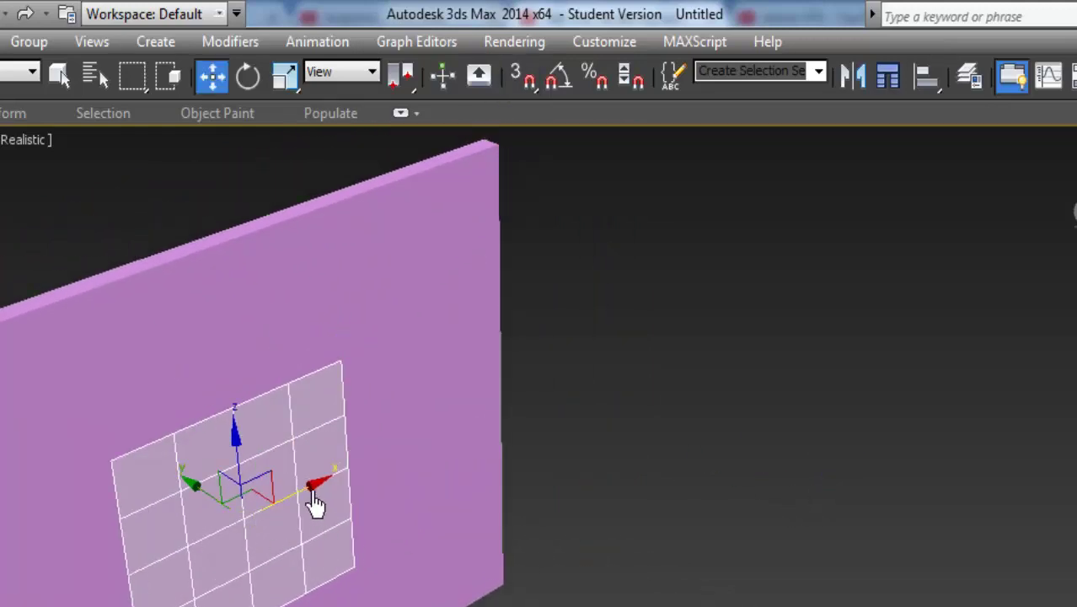
pyautogui.moveTo(319, 504)
pyautogui.mouseDown()
pyautogui.moveTo(741, 326)
pyautogui.moveTo(766, 330)
pyautogui.mouseUp()
pyautogui.moveTo(766, 330)
pyautogui.mouseDown(button='middle')
pyautogui.moveTo(621, 465)
pyautogui.moveTo(505, 498)
pyautogui.mouseUp(button='middle')
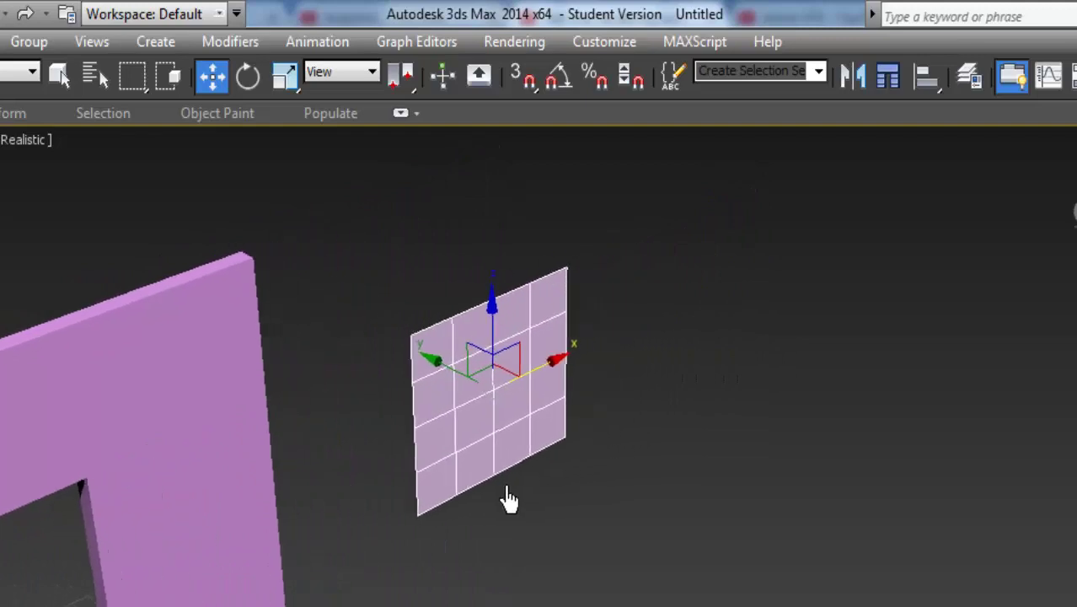
# Step: Hide everything but the plane, view it zoomed in Front view, and turn off the grid
pyautogui.rightClick(469, 412)
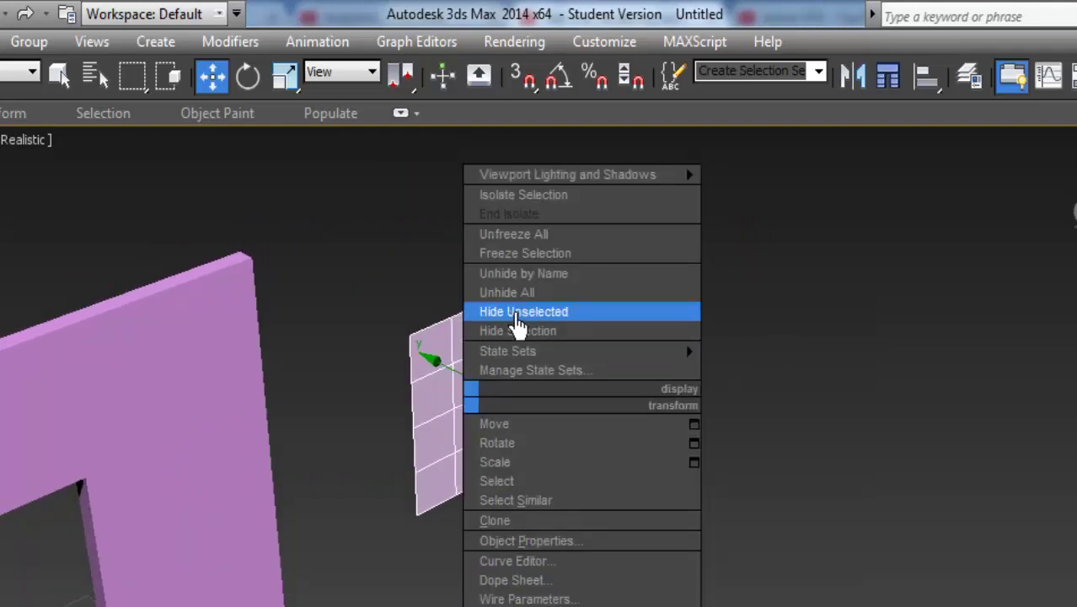
pyautogui.click(516, 313)
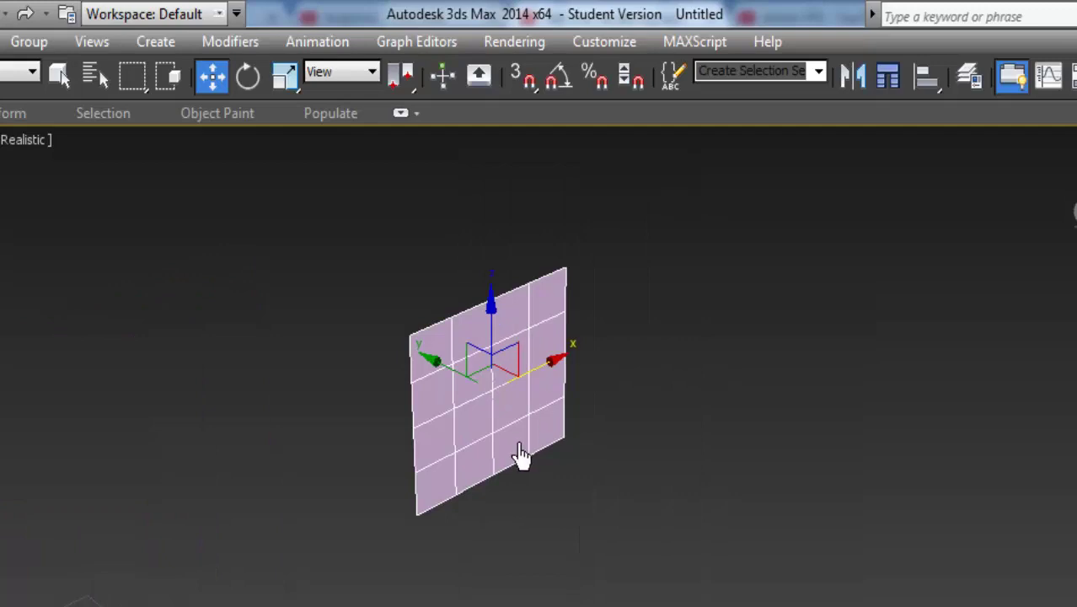
pyautogui.click(74, 141)
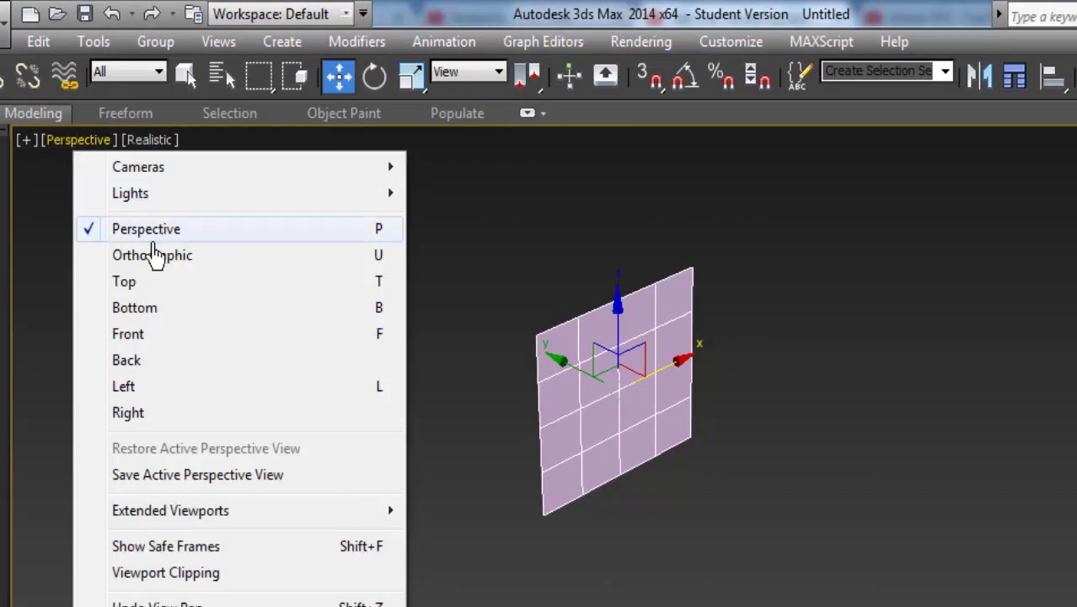
pyautogui.click(141, 337)
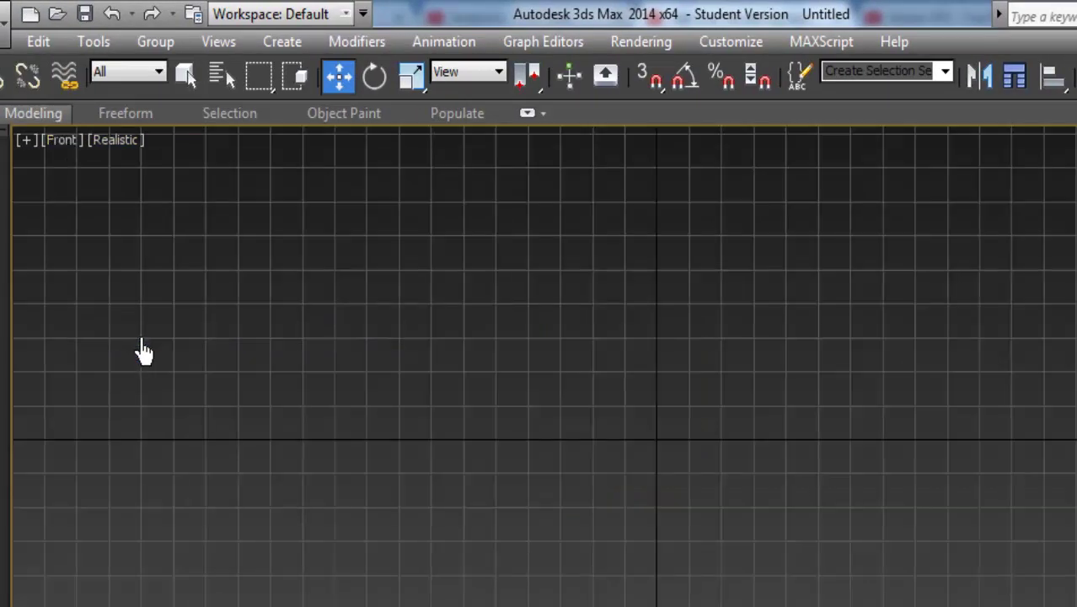
pyautogui.press('z')
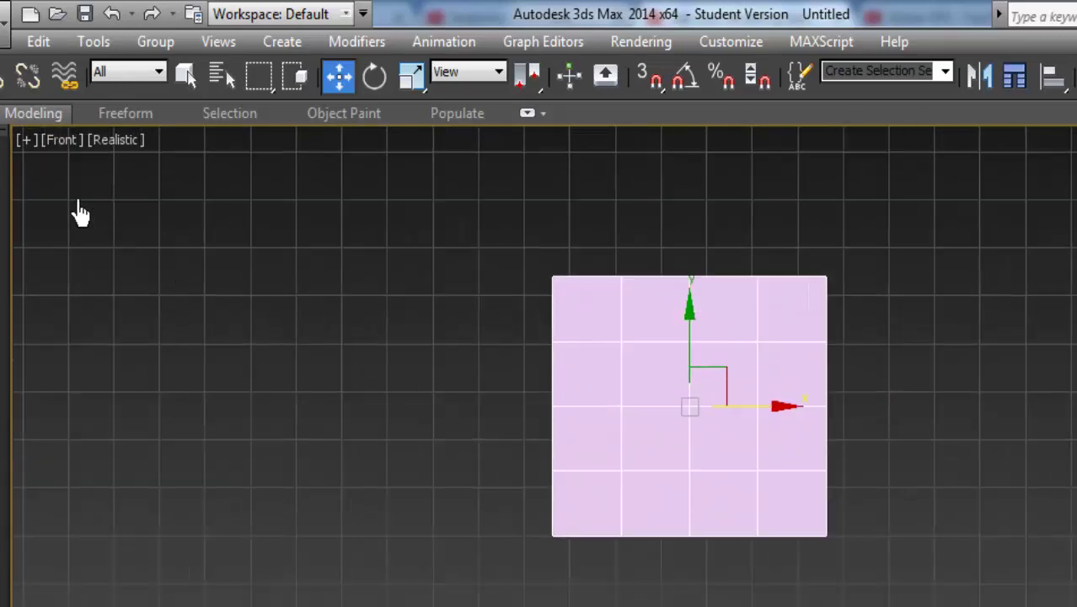
pyautogui.click(26, 141)
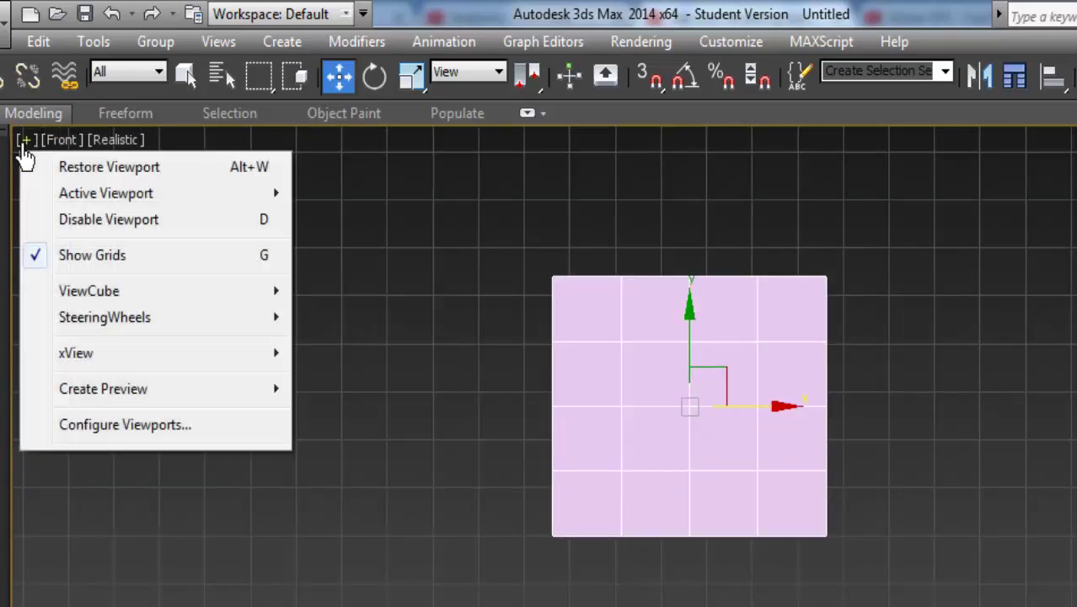
pyautogui.click(107, 272)
# Step: Set the plane's Length Segs and Width Segs to 1
pyautogui.scroll(2, 704, 414)
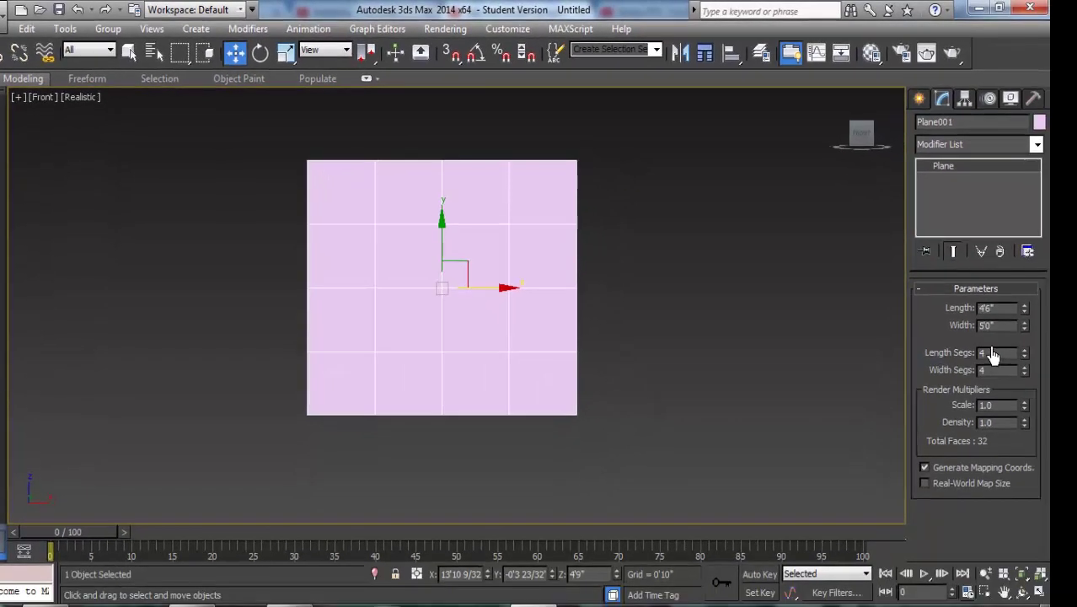
pyautogui.press('Return')
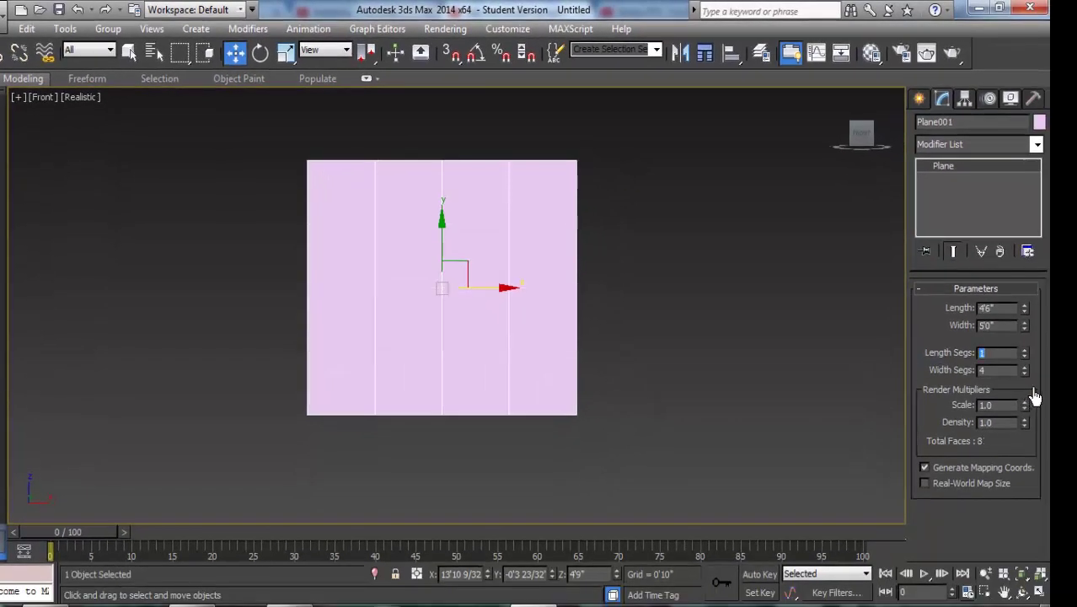
pyautogui.write('1')
pyautogui.press('Return')
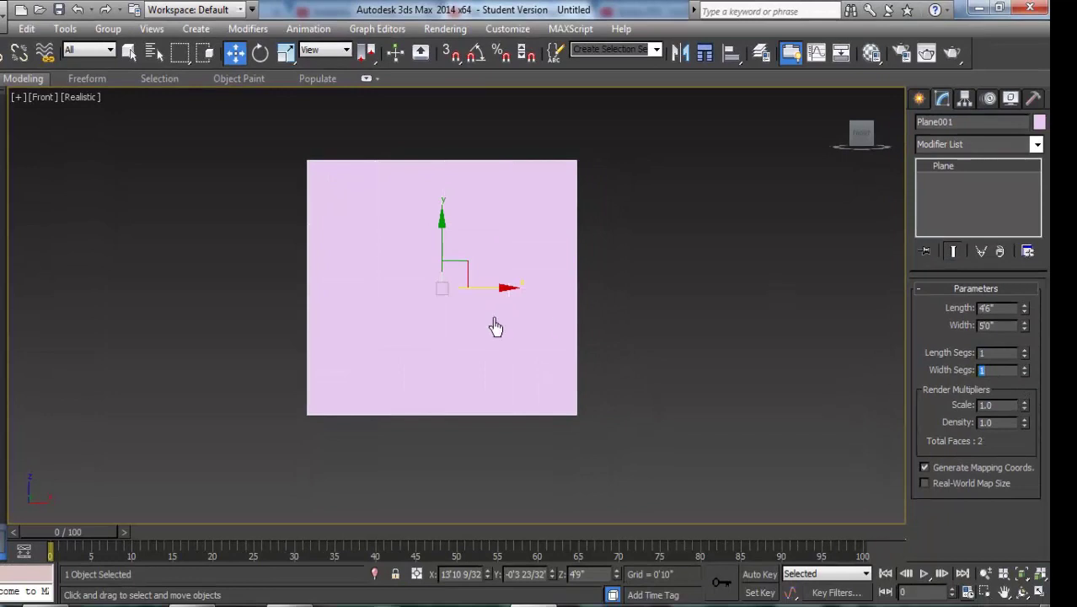
pyautogui.rightClick(505, 236)
pyautogui.moveTo(533, 375)
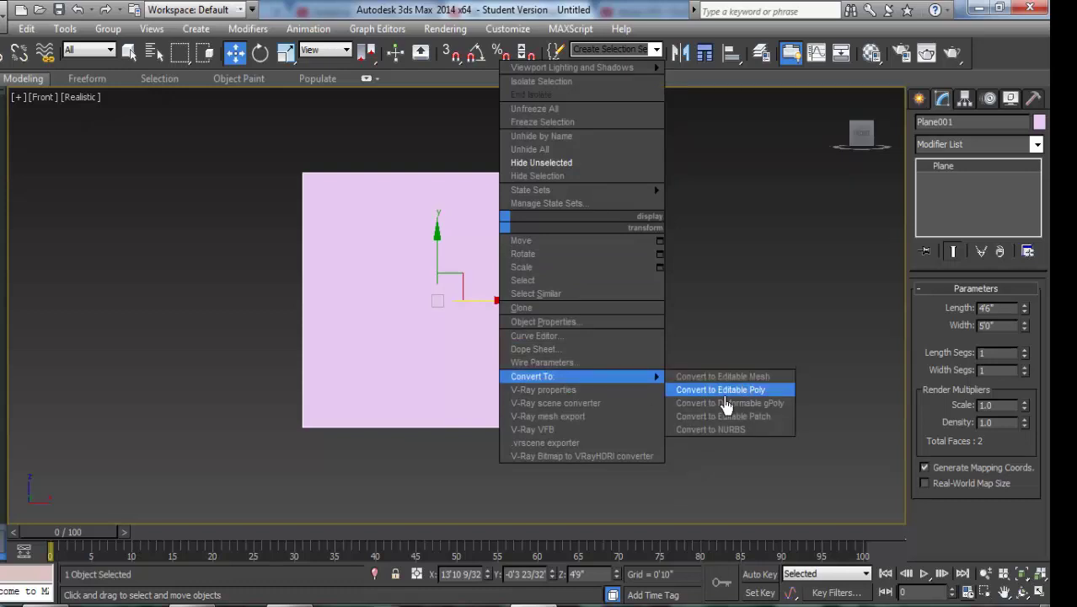
# Step: Convert the plane to an Editable Poly and select its single polygon
pyautogui.click(732, 392)
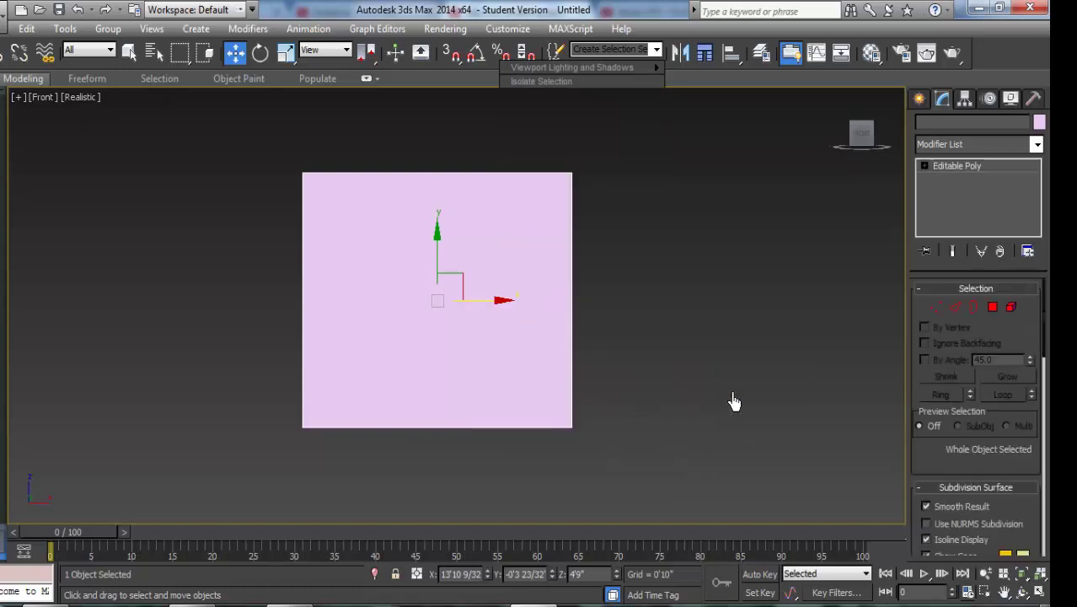
pyautogui.click(924, 167)
pyautogui.click(954, 193)
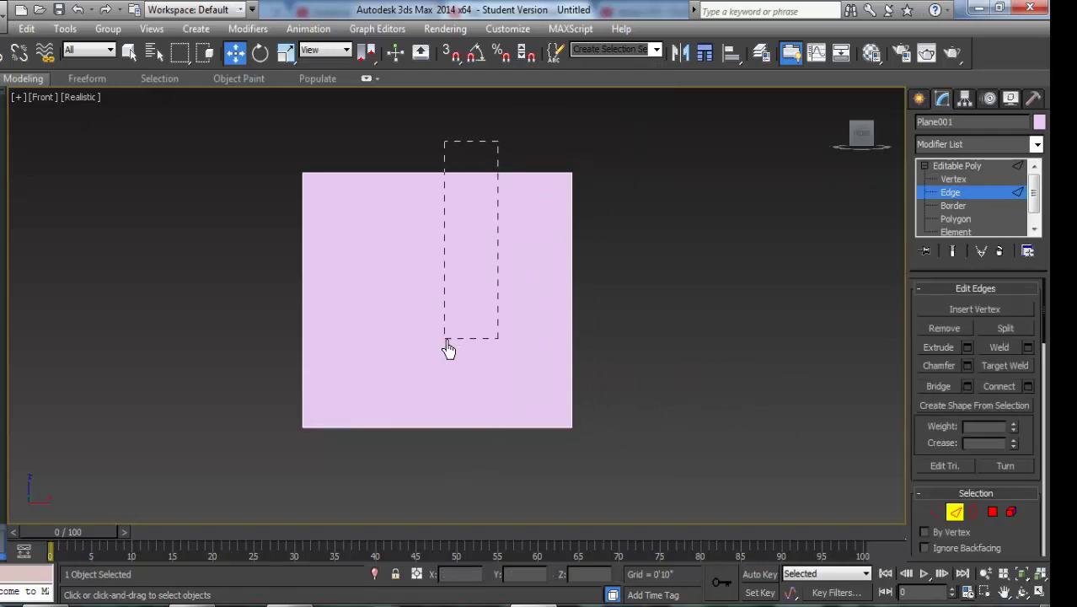
pyautogui.moveTo(448, 349); pyautogui.dragTo(448, 347)
pyautogui.click(955, 219)
pyautogui.click(497, 295)
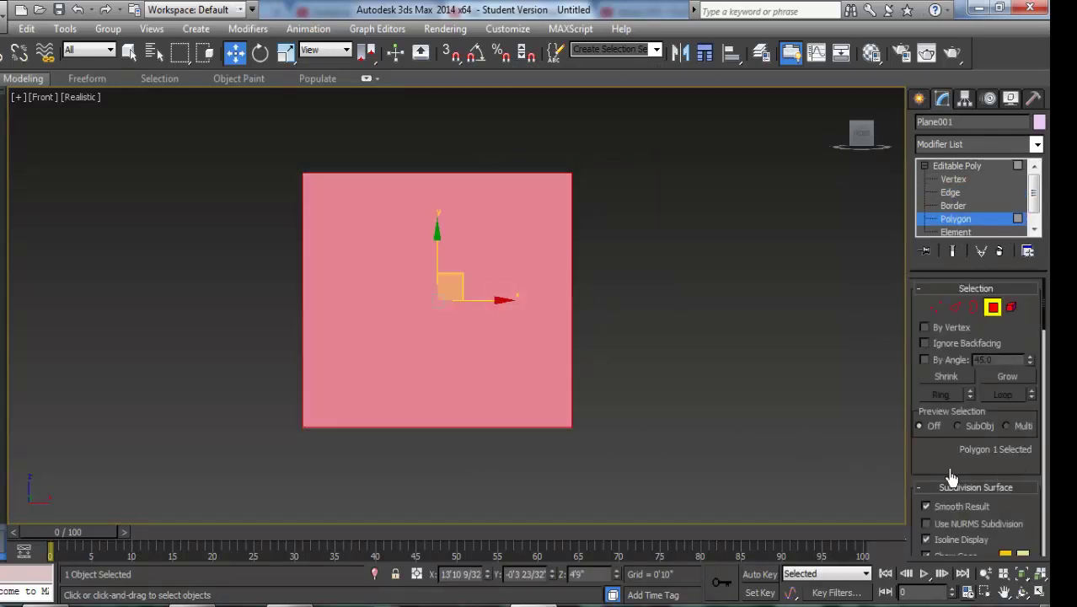
# Step: Scroll the modify panel down to the Edit Polygons rollout
pyautogui.moveTo(950, 477); pyautogui.dragTo(928, 139)
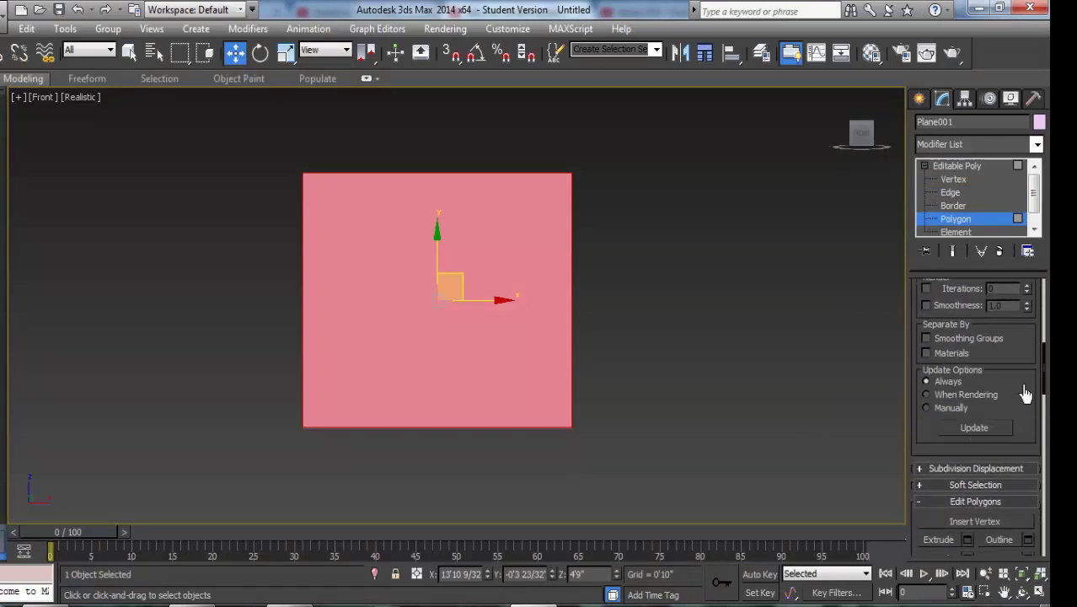
pyautogui.moveTo(1024, 394)
pyautogui.mouseDown()
pyautogui.moveTo(1002, 123)
pyautogui.moveTo(1033, 419)
pyautogui.moveTo(1018, 414)
pyautogui.mouseUp()
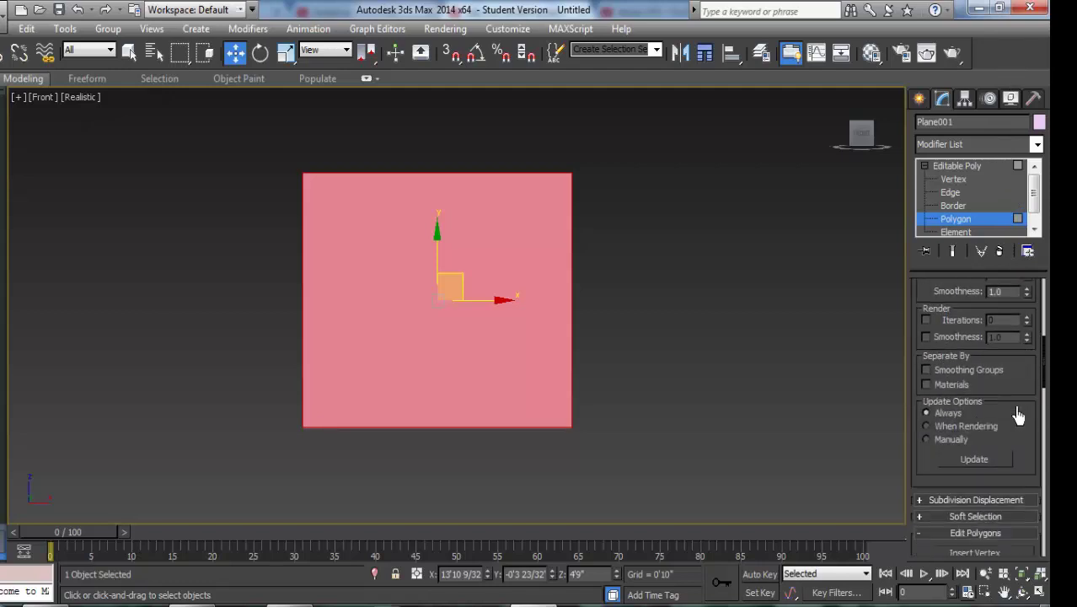
pyautogui.scroll(-2, 987, 442)
pyautogui.scroll(-2, 986, 447)
pyautogui.scroll(-2, 989, 455)
pyautogui.write('3')
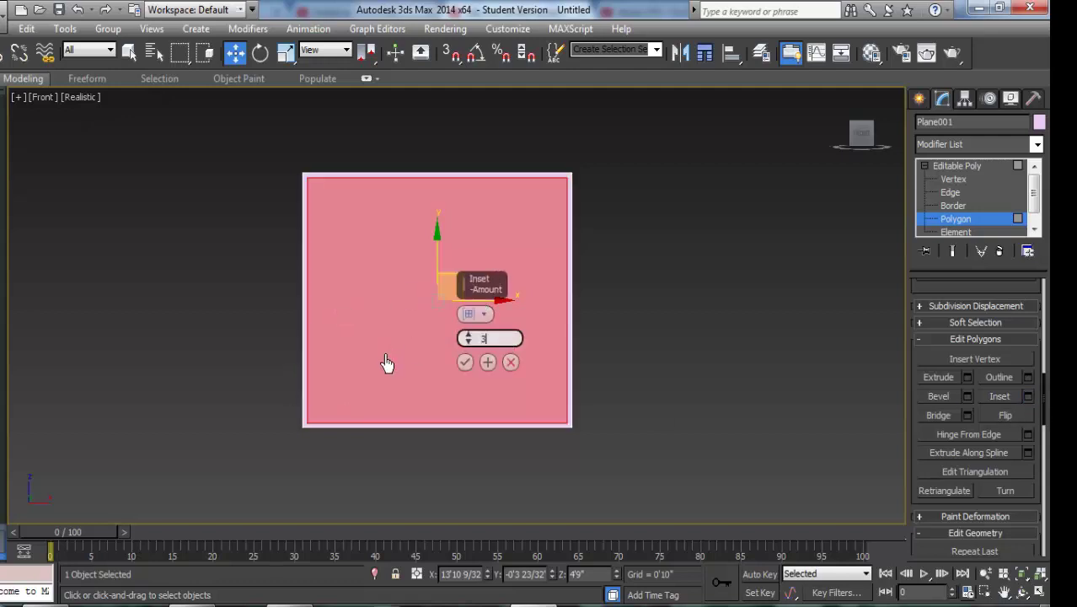
# Step: Inset the plane's face by 2.5 inches to form a thin frame border
pyautogui.press('Return')
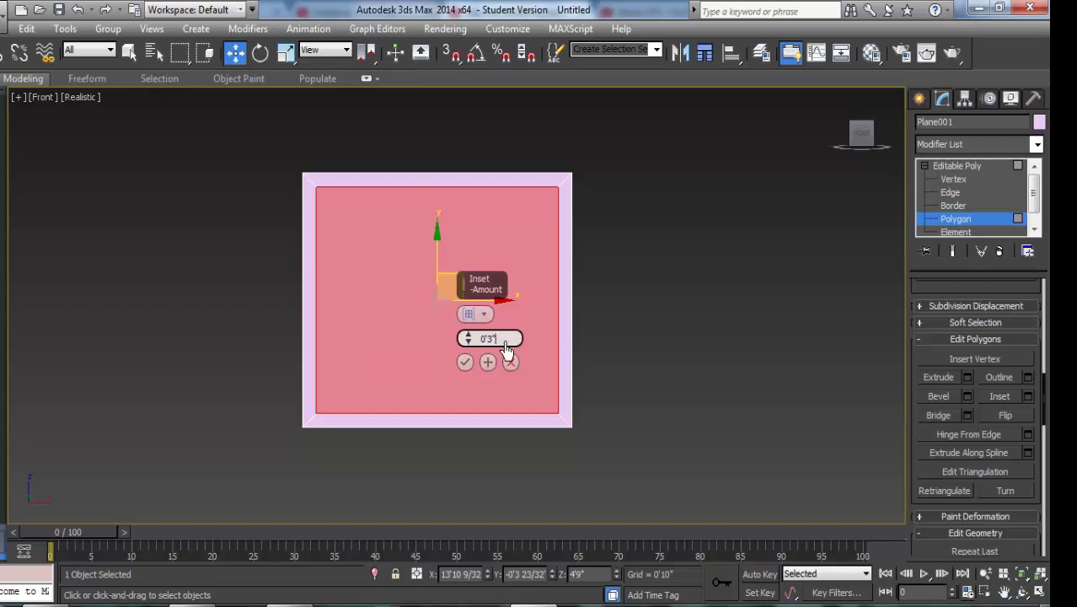
pyautogui.write('5')
pyautogui.press('Return')
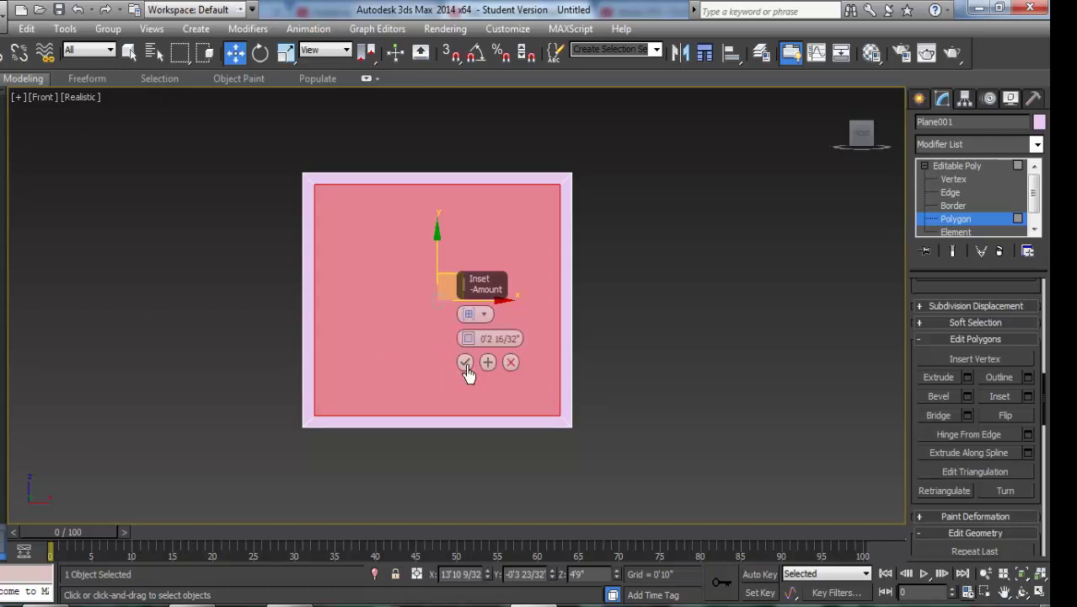
pyautogui.click(465, 363)
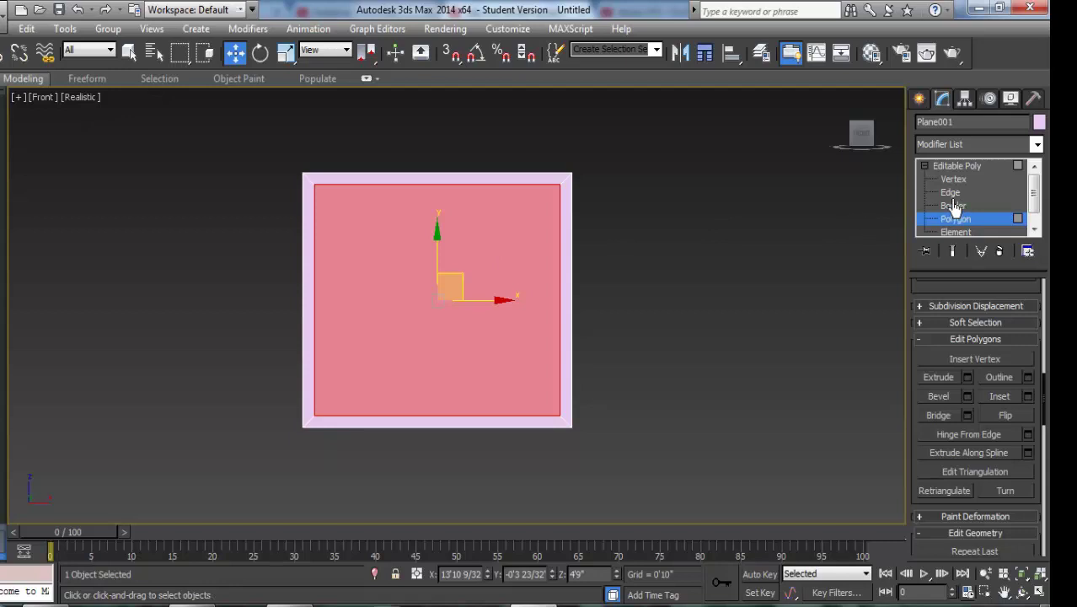
# Step: Connect the inner panel's top and bottom edges with one vertical edge down the middle
pyautogui.click(950, 193)
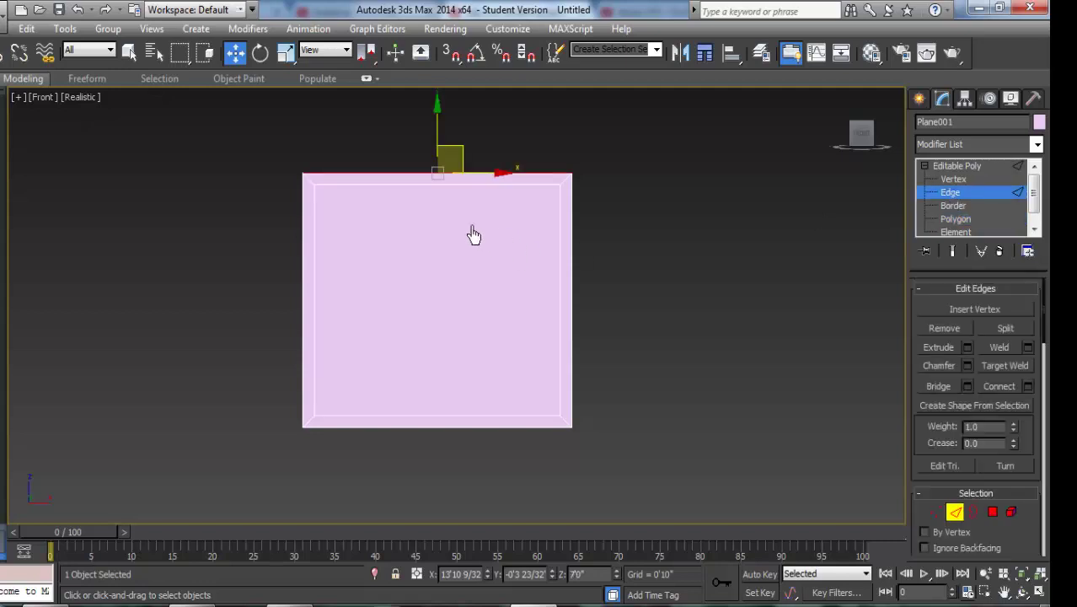
pyautogui.click(431, 187)
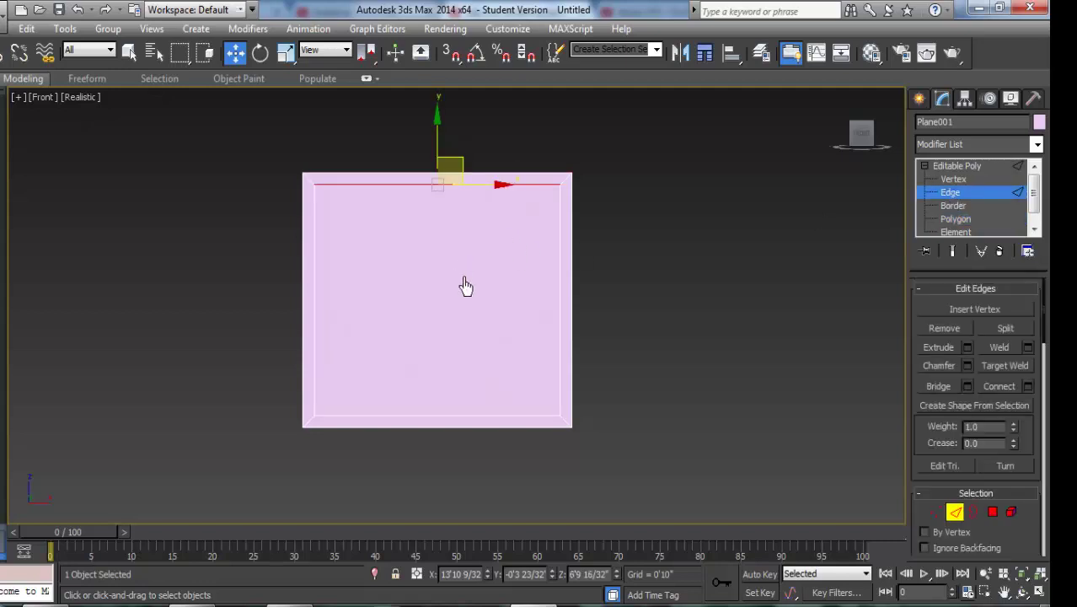
pyautogui.click(439, 419)
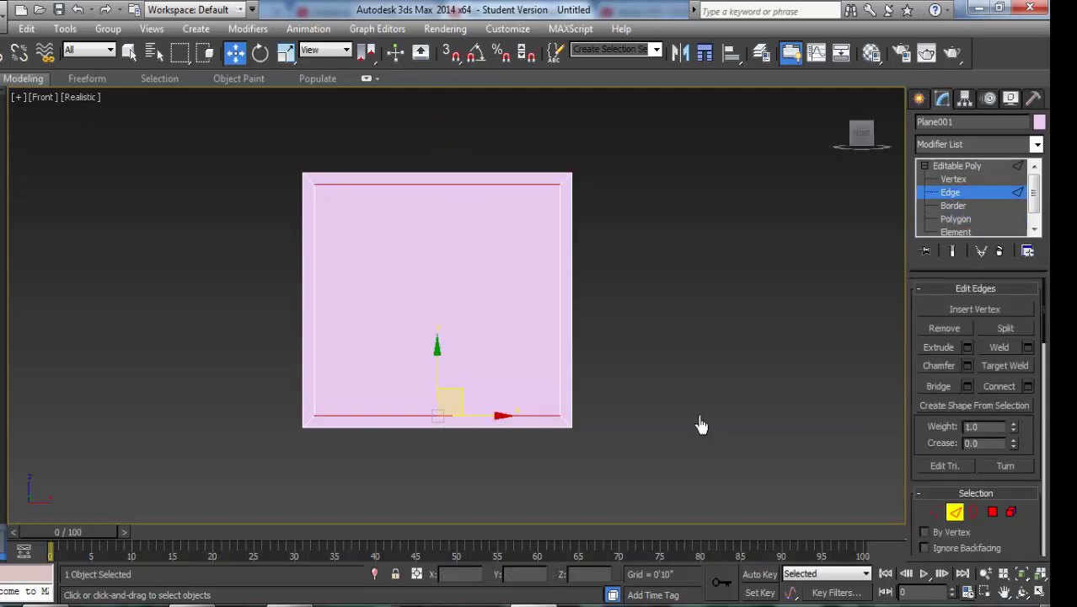
pyautogui.click(1027, 388)
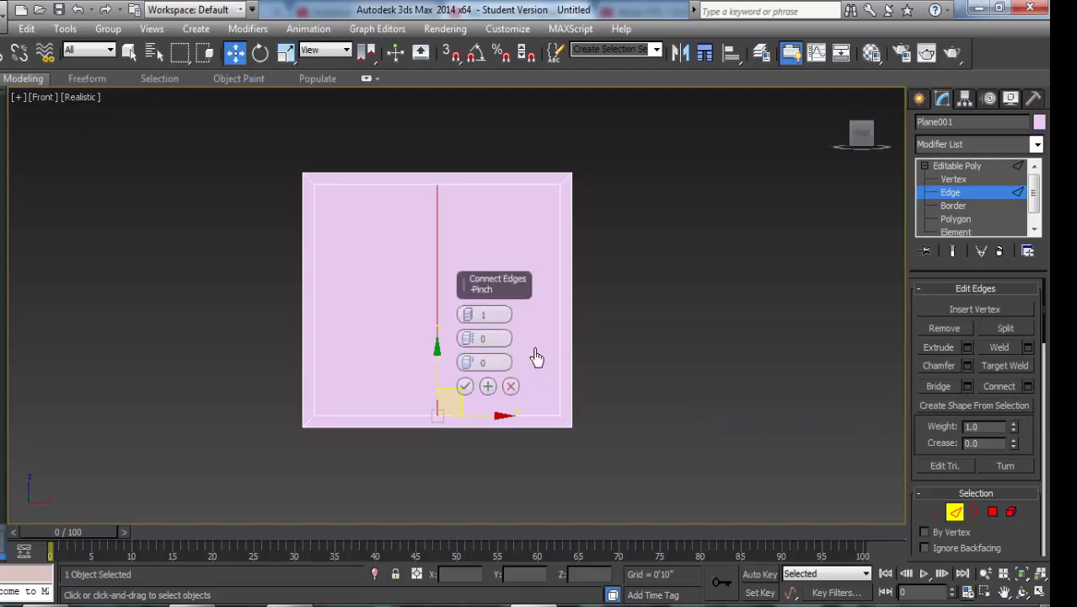
pyautogui.click(464, 387)
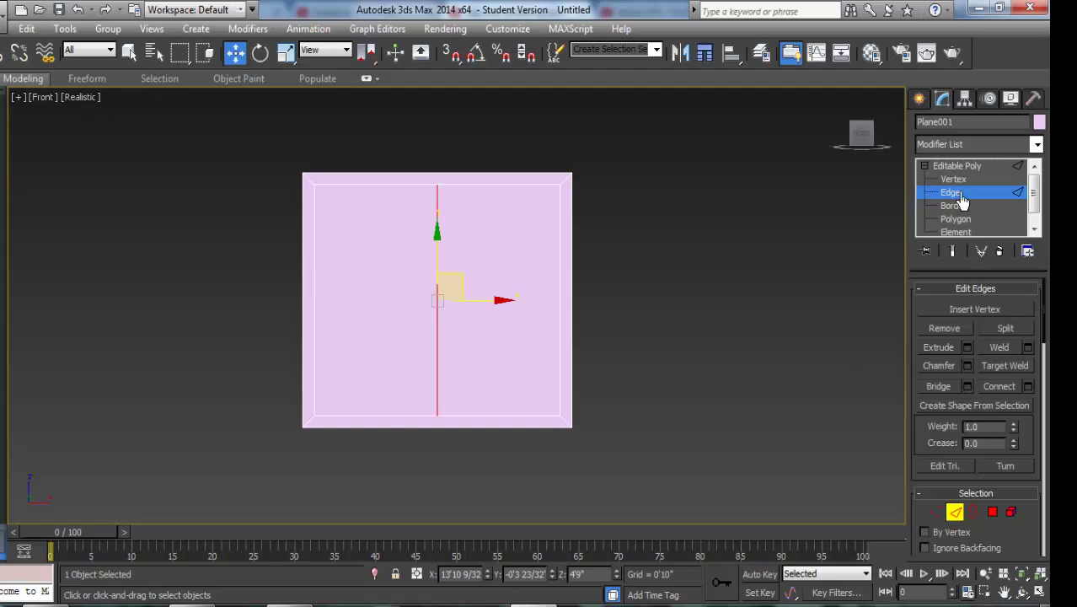
# Step: Connect the plain plane's top and bottom edges with a middle vertical edge, then enter Polygon level
pyautogui.click(918, 98)
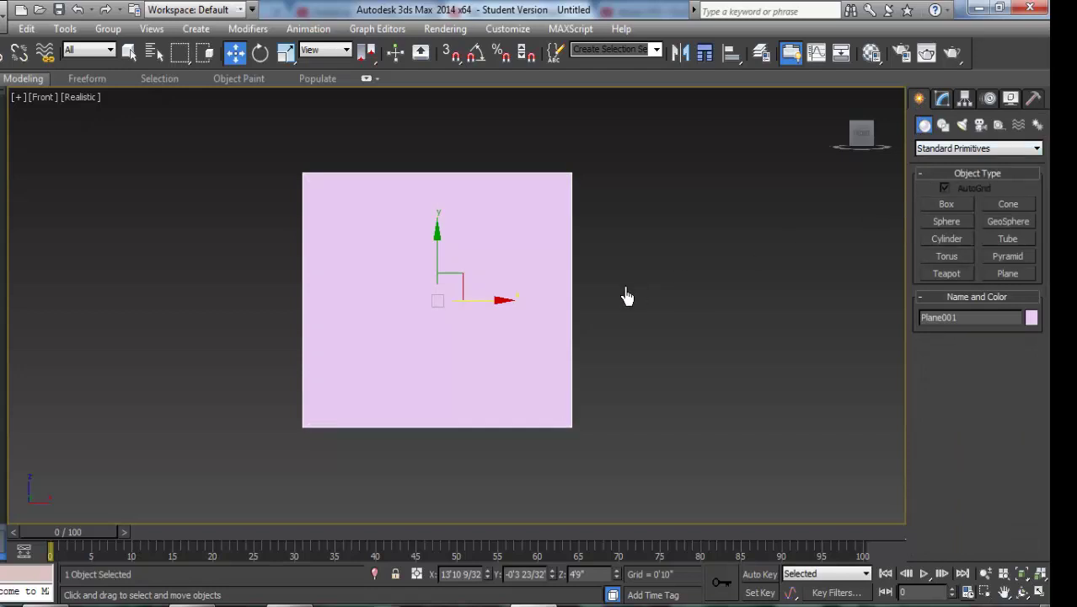
pyautogui.click(942, 99)
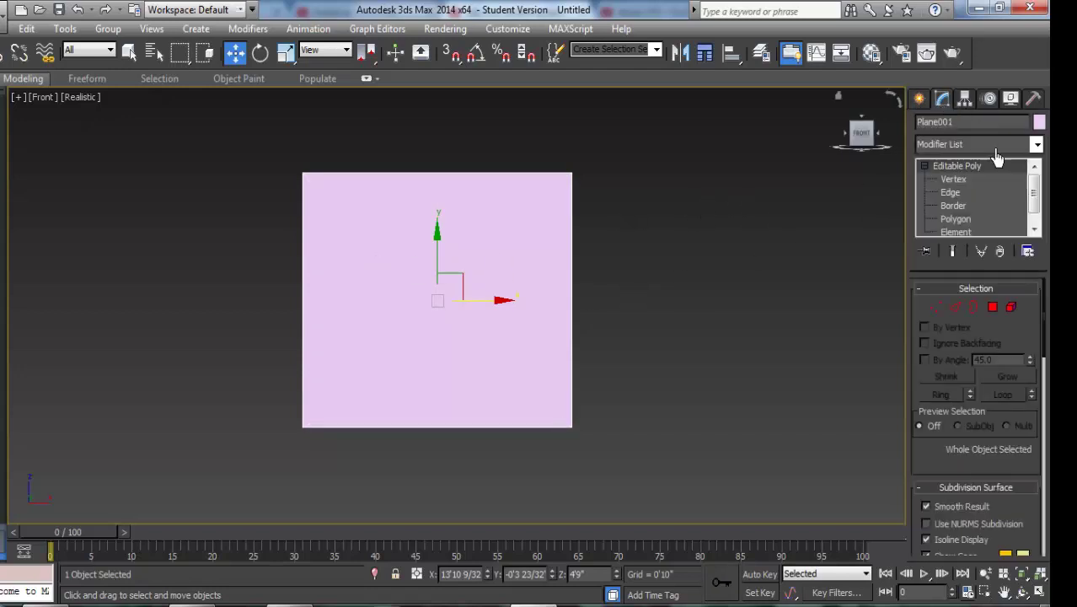
pyautogui.click(953, 206)
pyautogui.click(951, 193)
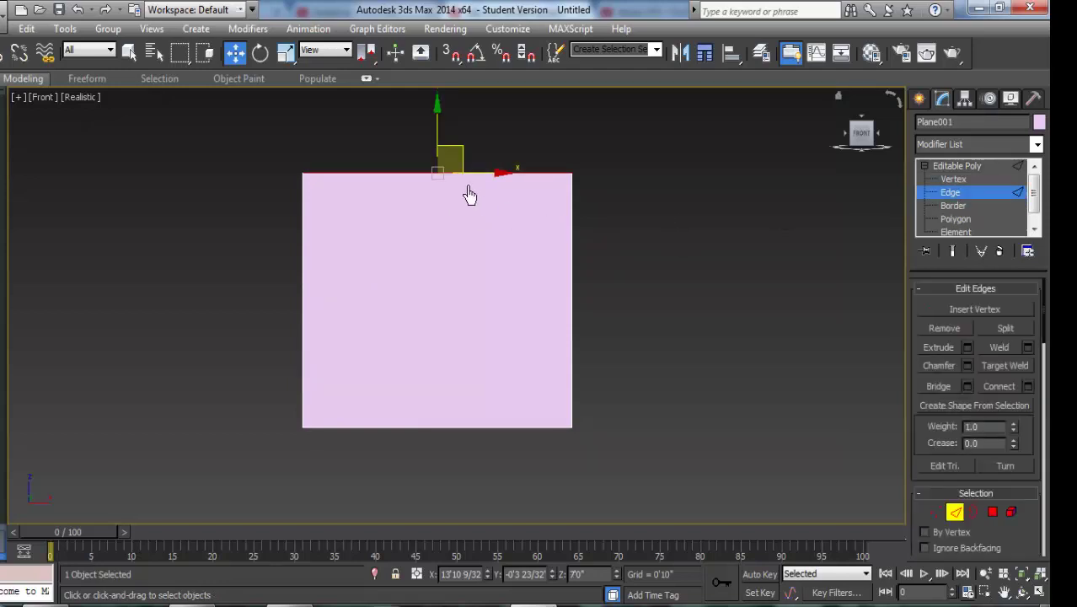
pyautogui.keyDown('ctrl'); pyautogui.click(464, 437); pyautogui.keyUp('ctrl')
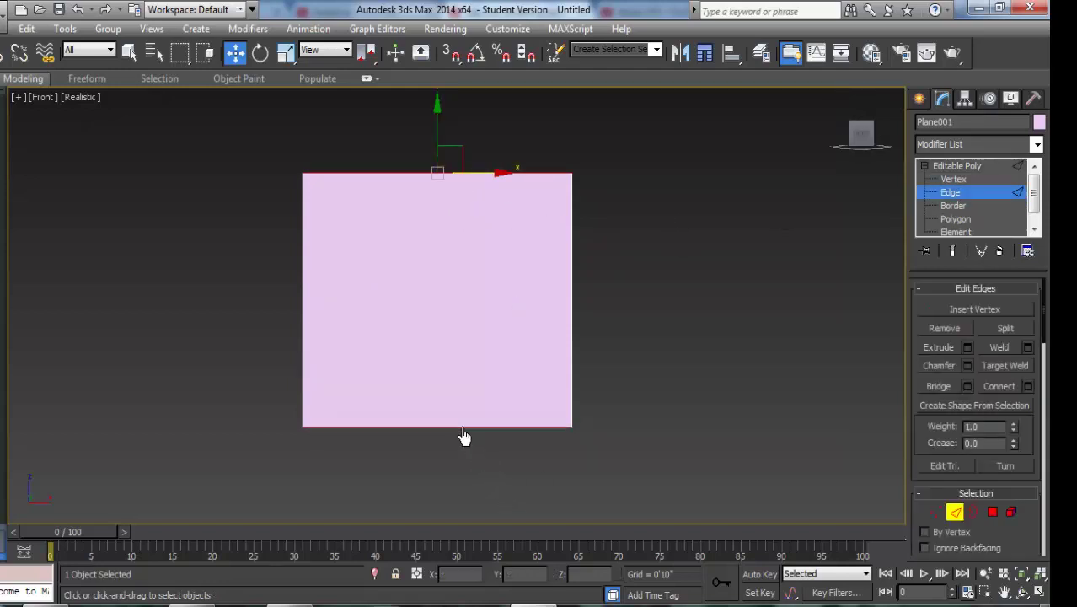
pyautogui.click(1028, 387)
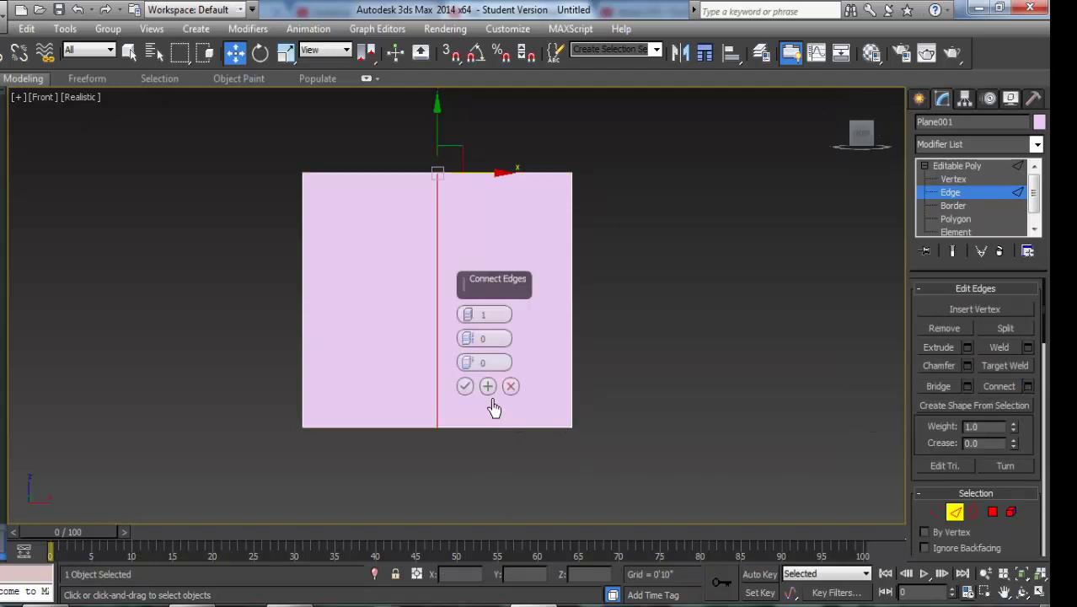
pyautogui.click(465, 391)
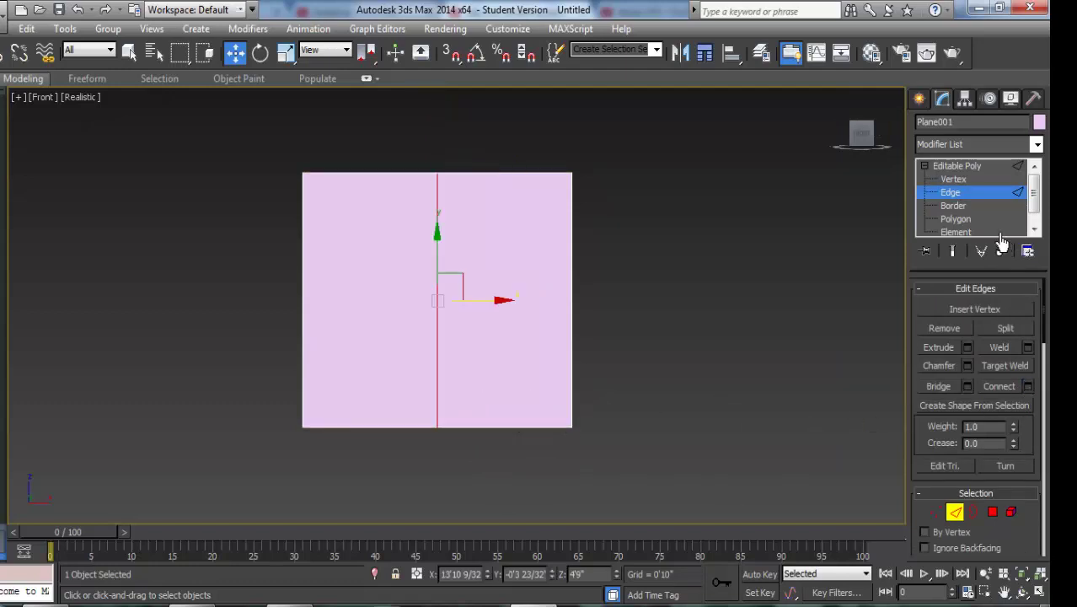
pyautogui.click(973, 220)
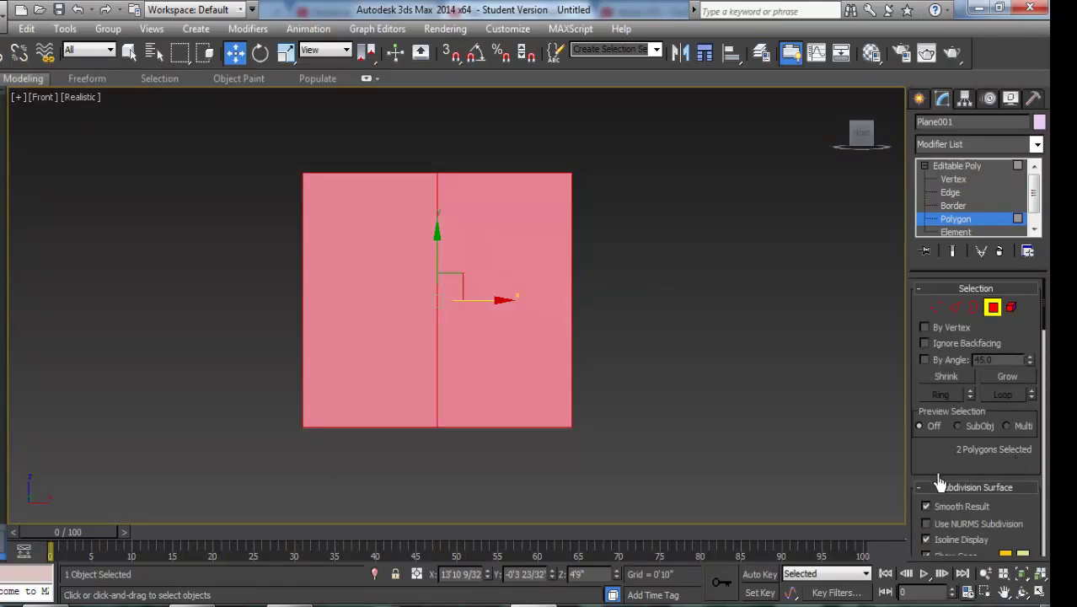
# Step: Apply an Inset to the two selected halves of the plane
pyautogui.scroll(-3, 930, 477)
pyautogui.scroll(-3, 931, 505)
pyautogui.scroll(-2, 968, 488)
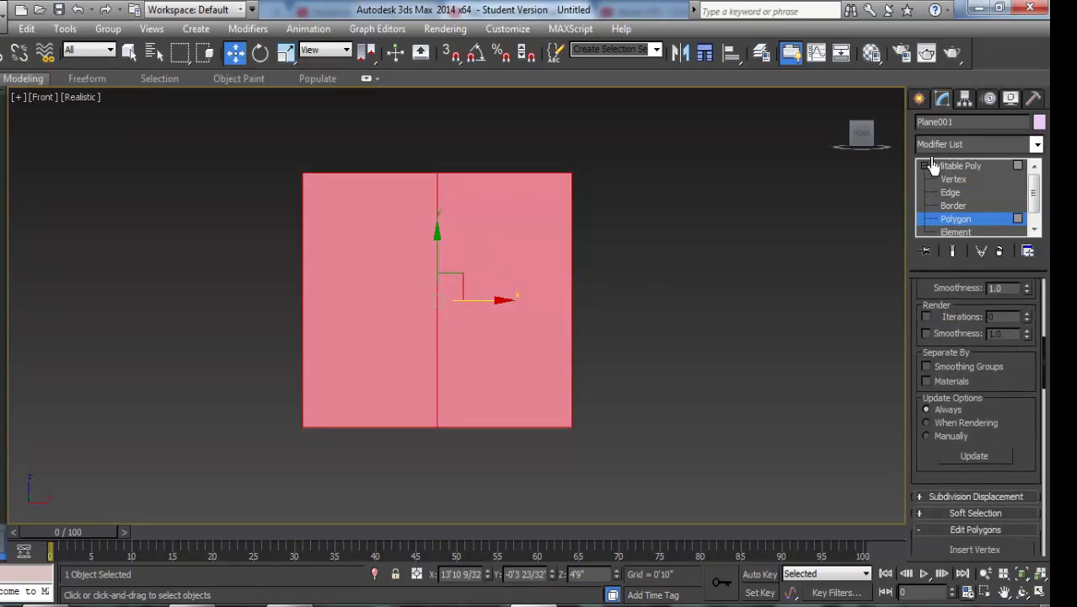
pyautogui.scroll(7, 1017, 459)
pyautogui.scroll(1, 1029, 544)
pyautogui.scroll(-1, 1029, 543)
pyautogui.scroll(-15, 977, 379)
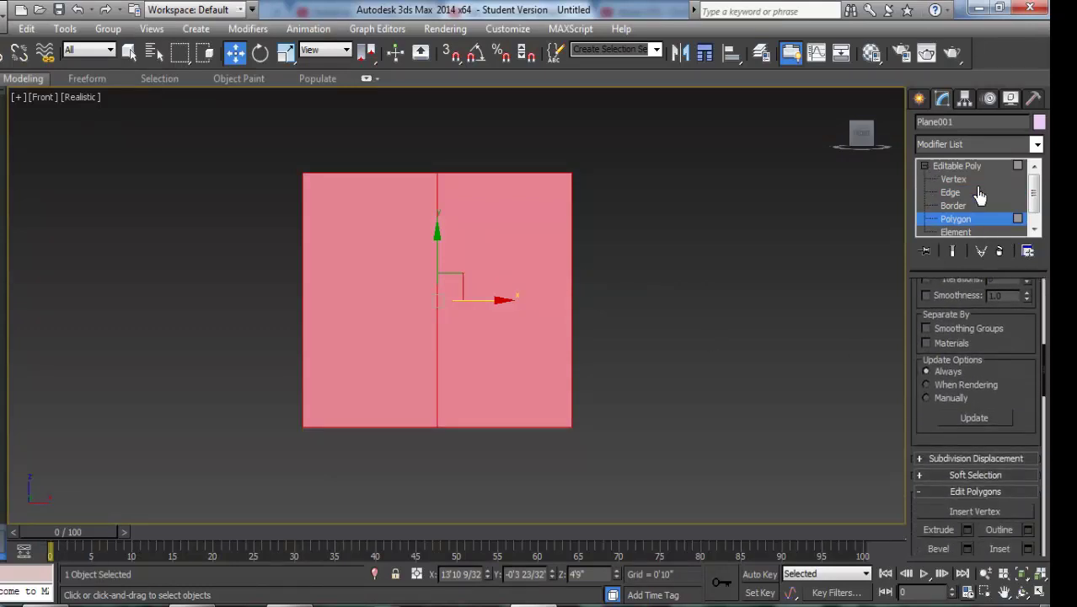
pyautogui.scroll(-2, 944, 219)
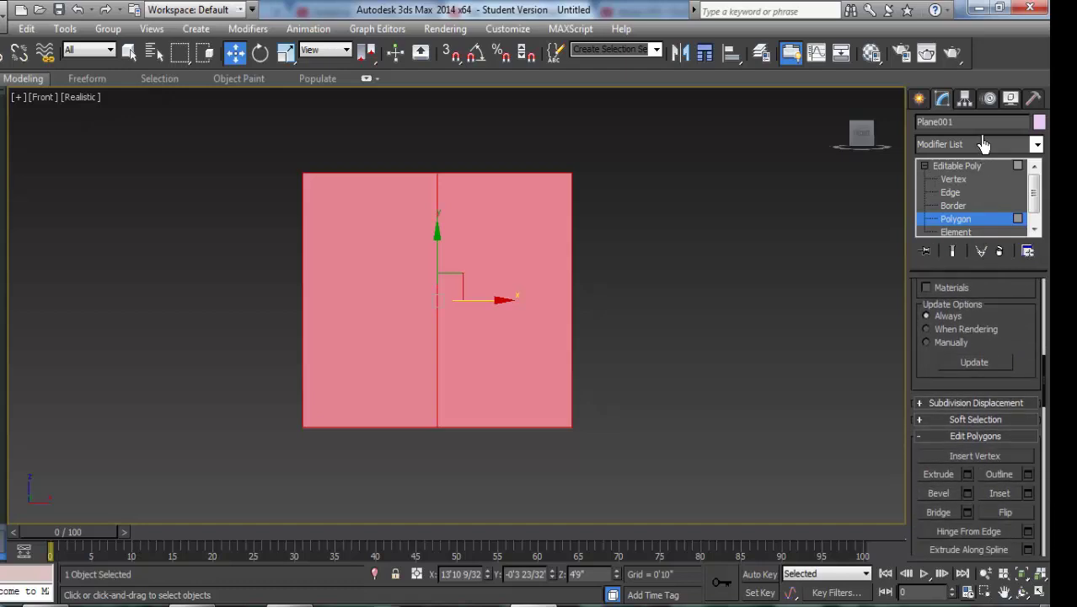
pyautogui.click(1027, 493)
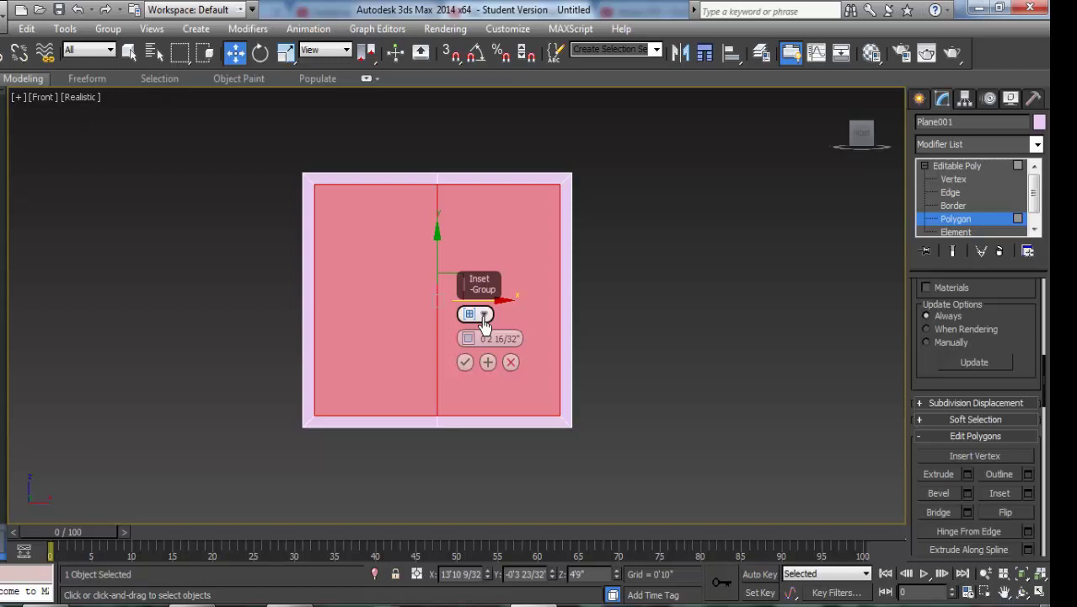
pyautogui.click(464, 363)
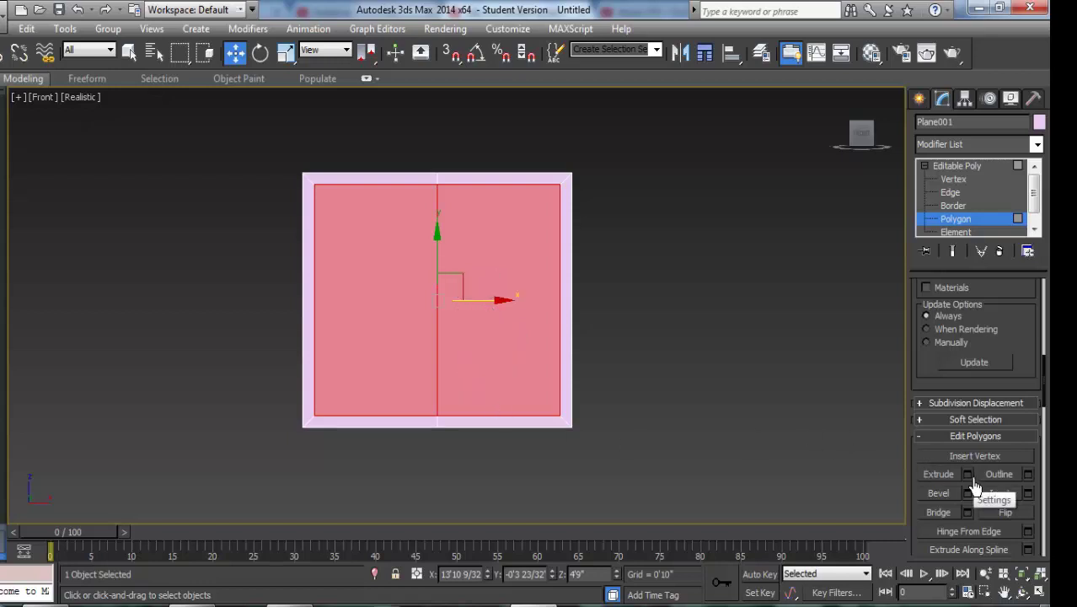
# Step: Redo the inset By Polygon with a 2-inch amount so each half gets its own panel
pyautogui.click(1027, 492)
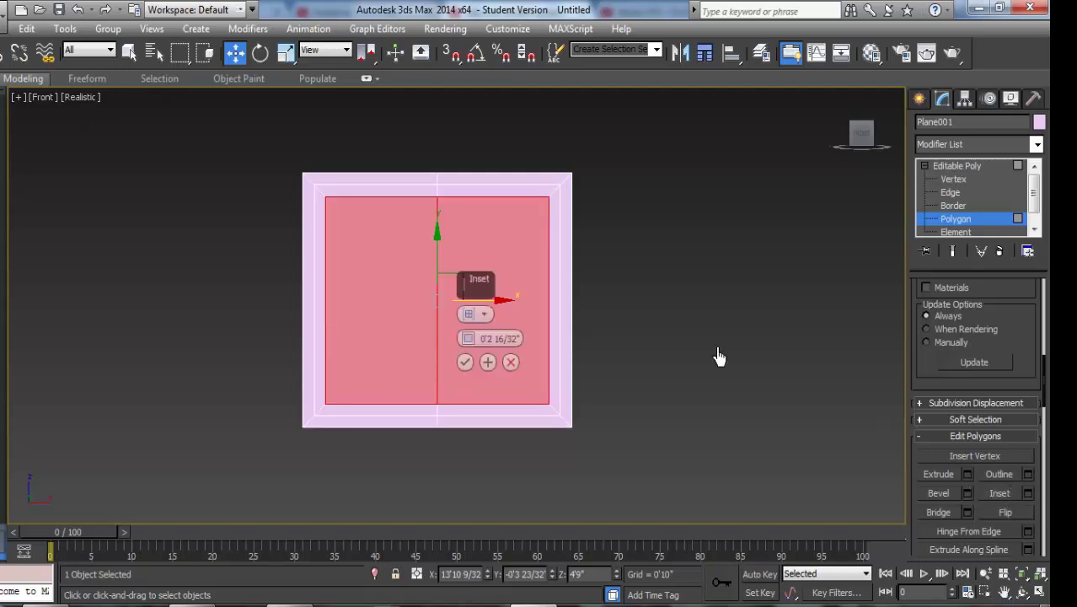
pyautogui.click(478, 323)
pyautogui.click(511, 342)
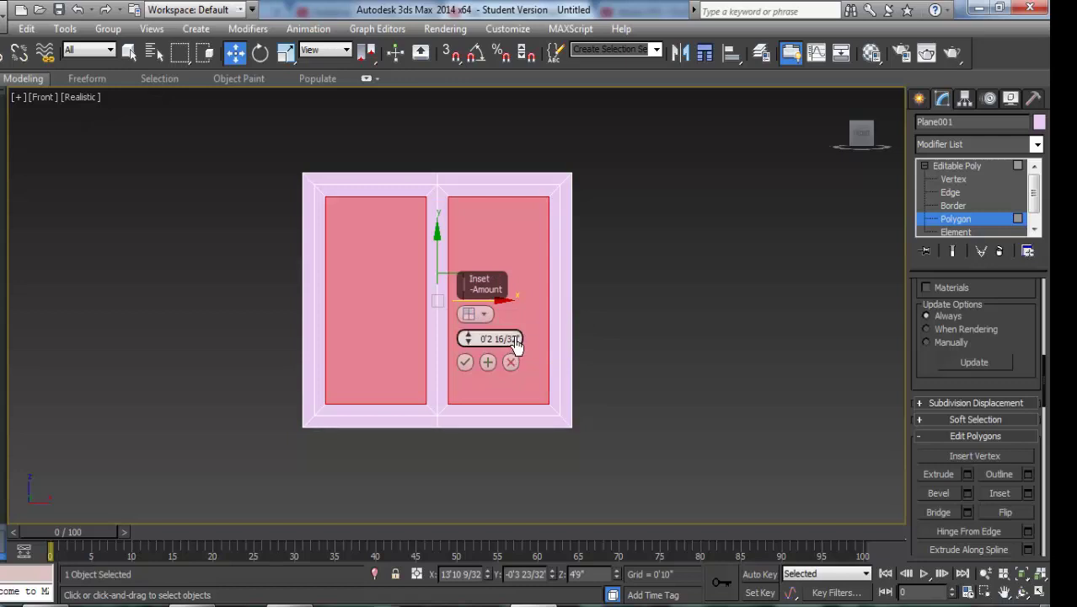
pyautogui.click(480, 341)
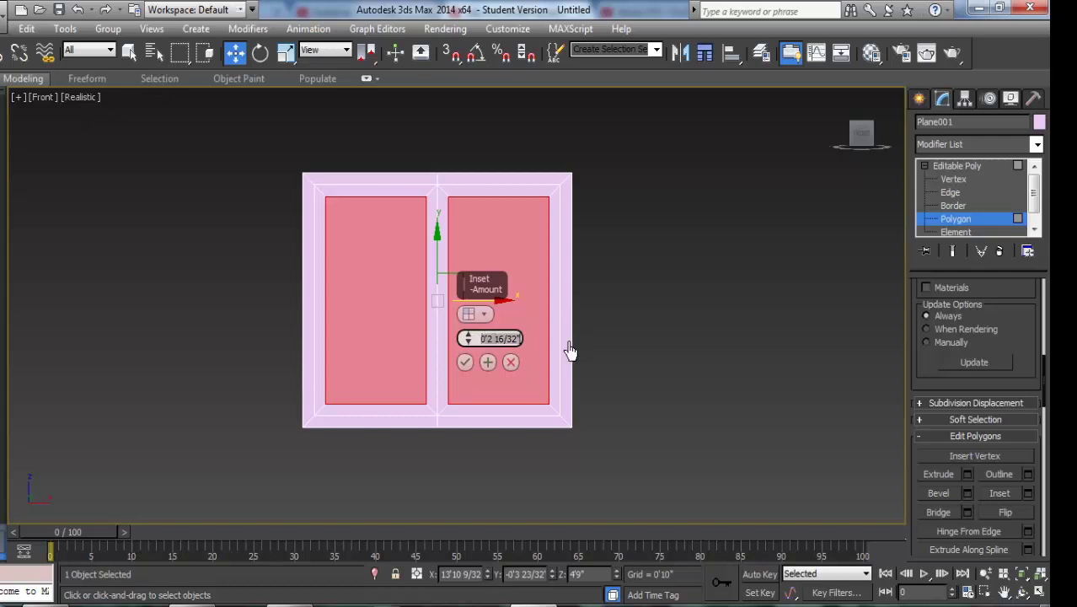
pyautogui.write('2')
pyautogui.press('Return')
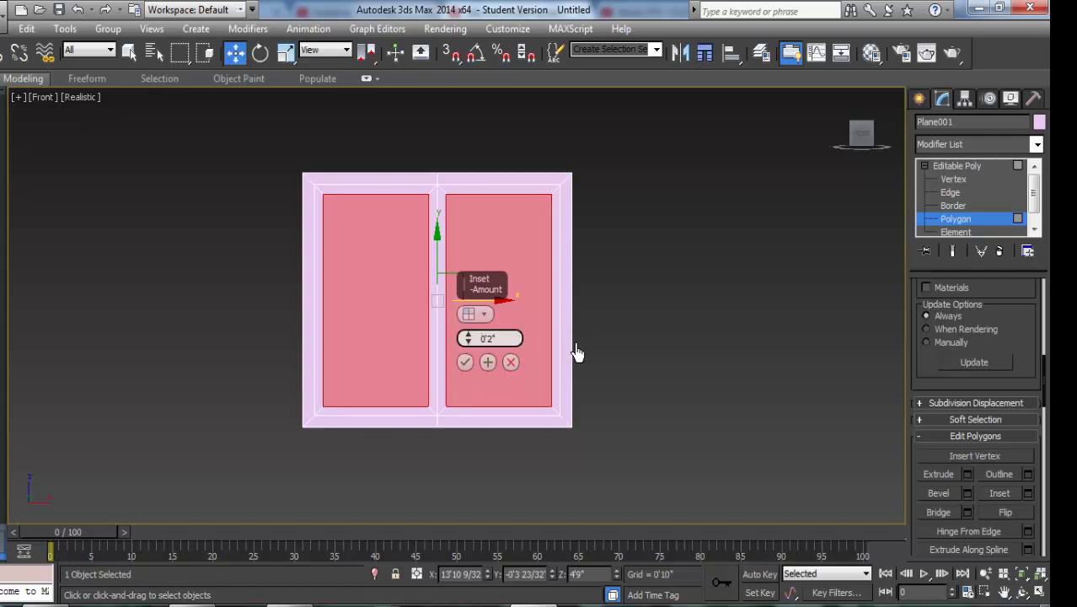
pyautogui.click(464, 362)
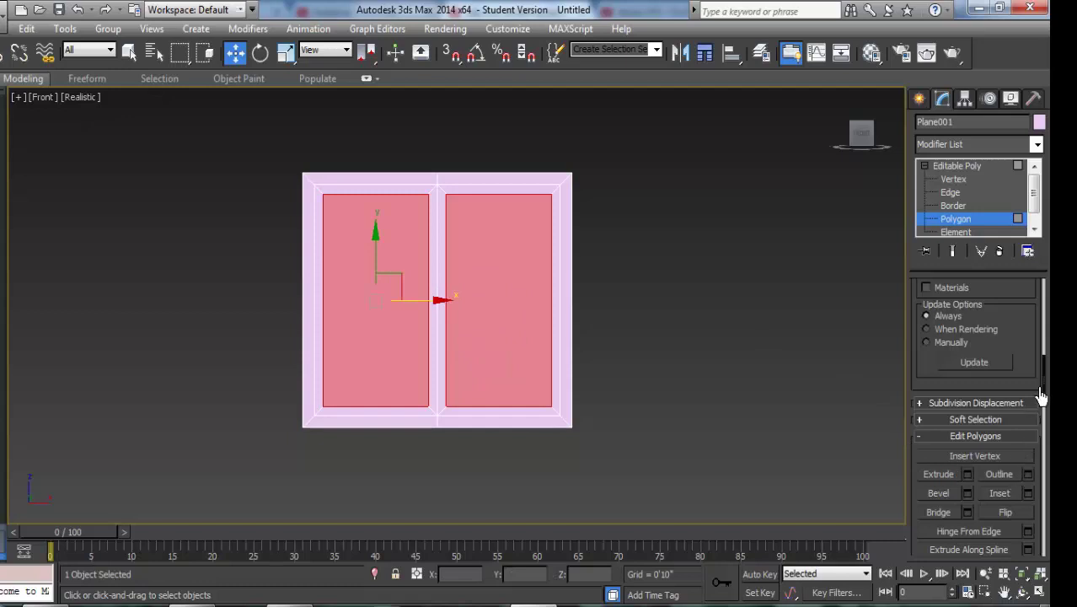
# Step: Detach the selected window pane polygons as Object001
pyautogui.moveTo(1044, 406)
pyautogui.mouseDown()
pyautogui.moveTo(1044, 506)
pyautogui.moveTo(1045, 432)
pyautogui.mouseUp()
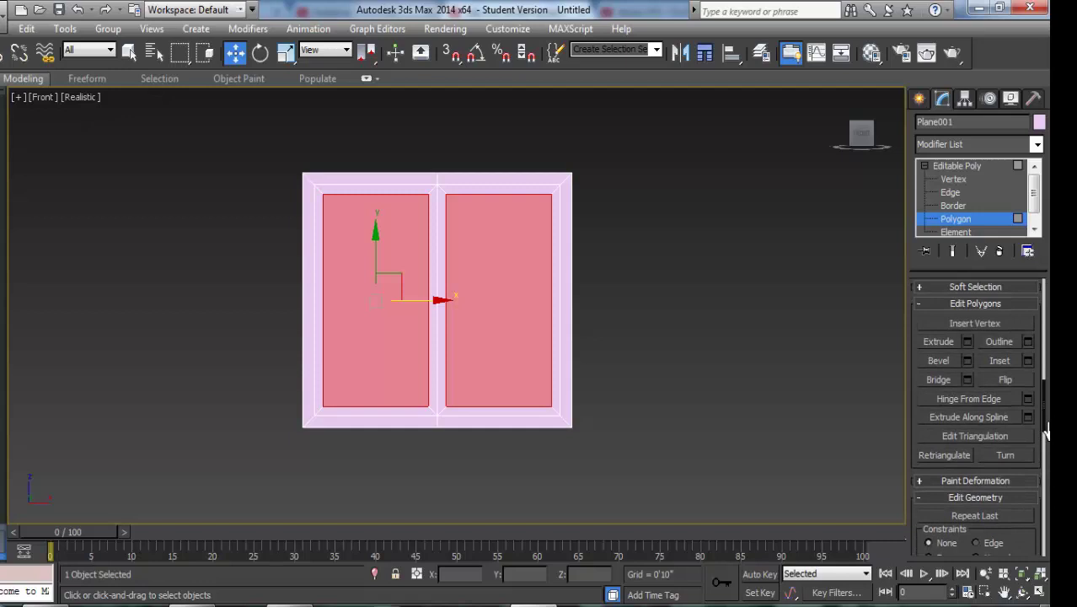
pyautogui.moveTo(1044, 431); pyautogui.dragTo(1045, 445)
pyautogui.scroll(2, 977, 413)
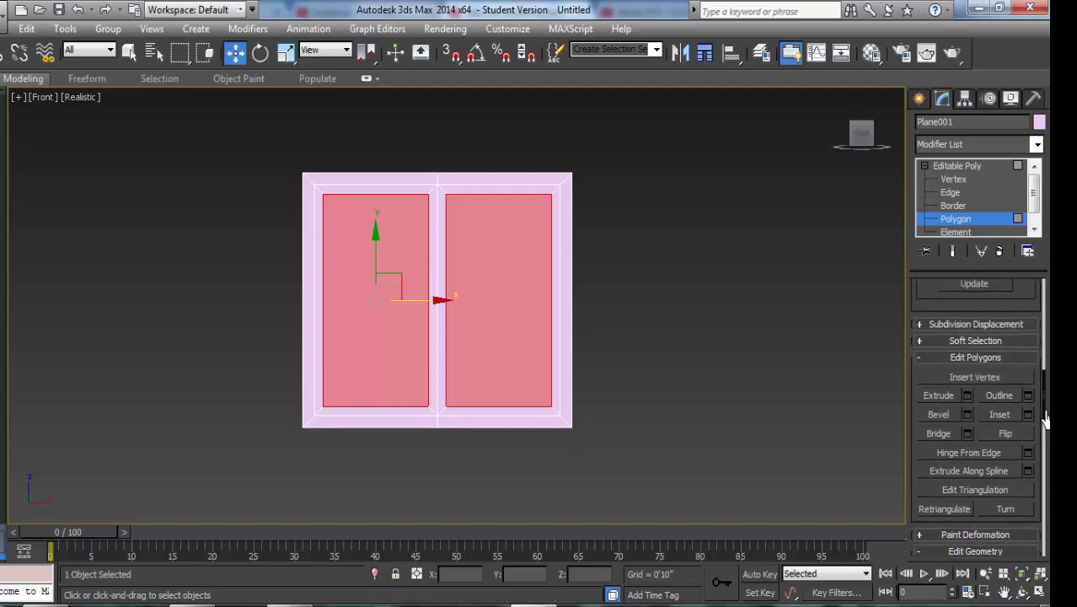
pyautogui.scroll(-2, 977, 412)
pyautogui.scroll(-5, 977, 413)
pyautogui.scroll(-3, 977, 412)
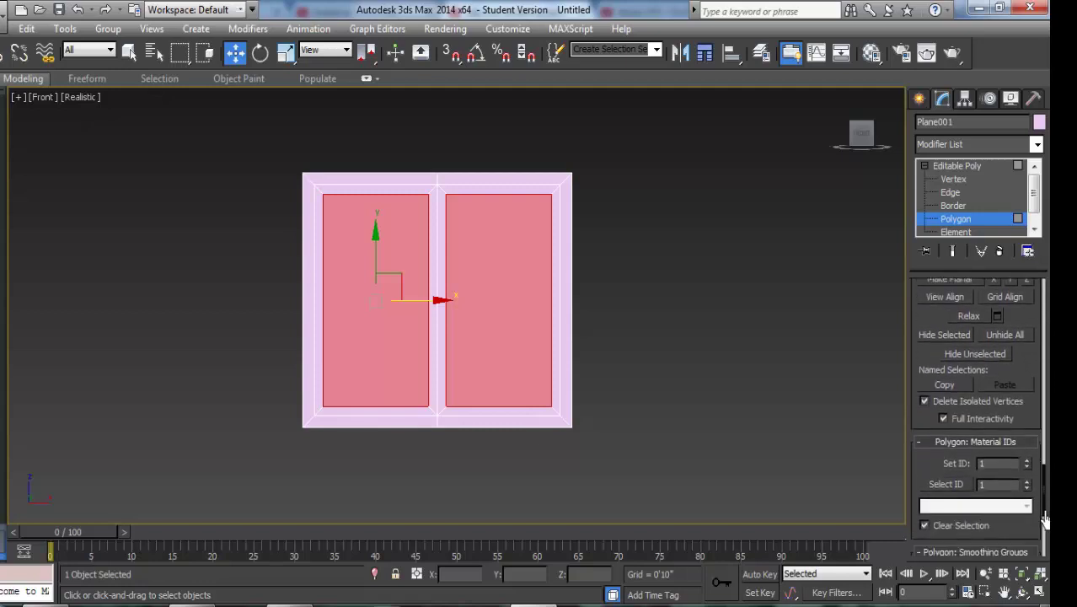
pyautogui.scroll(-3, 977, 413)
pyautogui.scroll(-3, 978, 413)
pyautogui.scroll(-3, 977, 413)
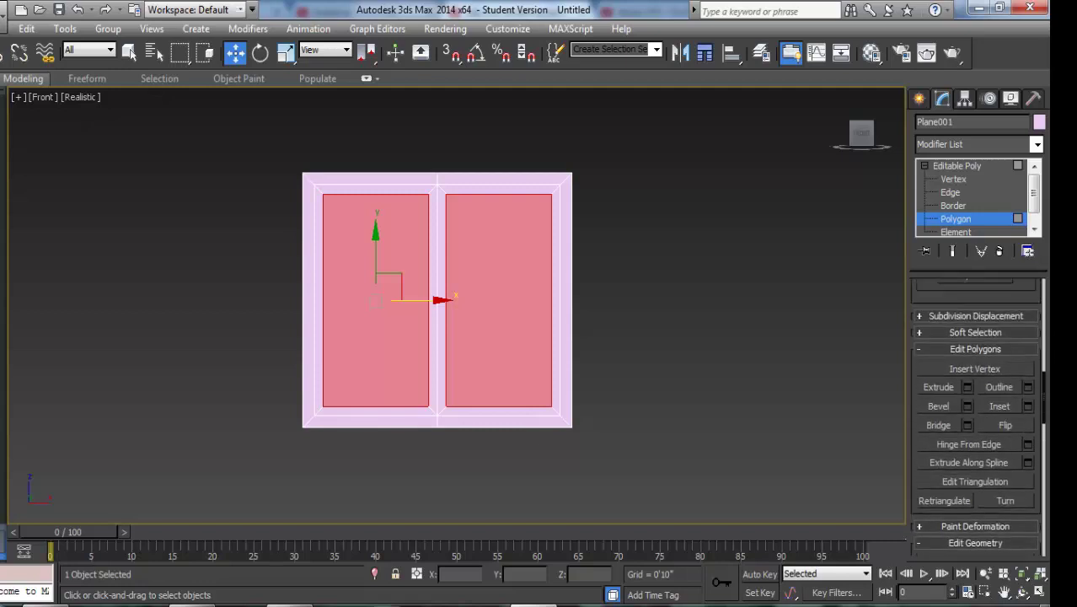
pyautogui.scroll(-2, 1044, 408)
pyautogui.scroll(-3, 1044, 408)
pyautogui.scroll(6, 1044, 409)
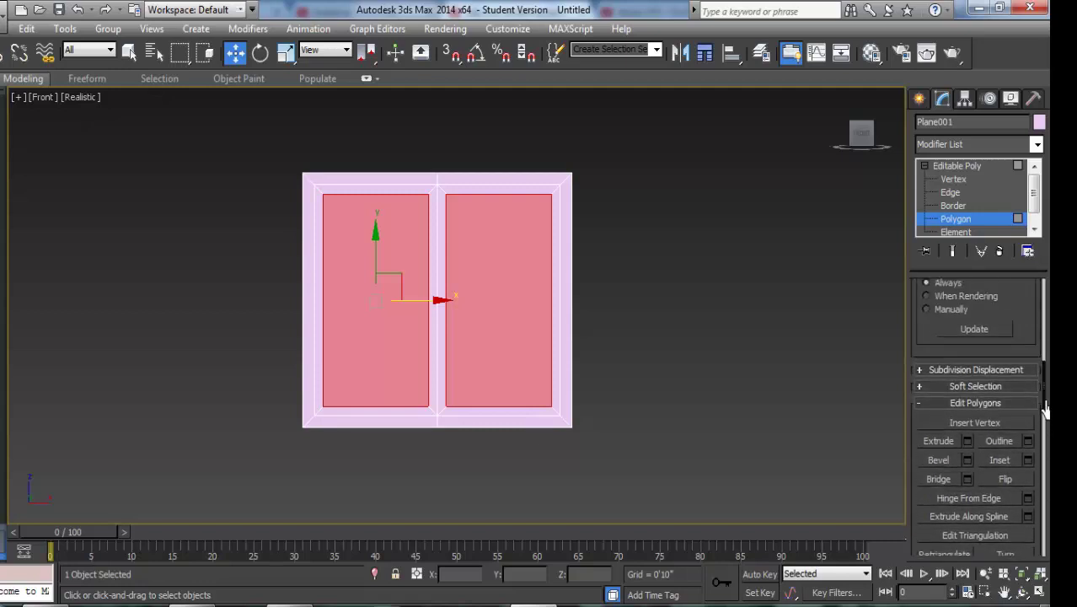
pyautogui.scroll(2, 1045, 408)
pyautogui.scroll(2, 1045, 387)
pyautogui.scroll(2, 1043, 354)
pyautogui.scroll(2, 1043, 329)
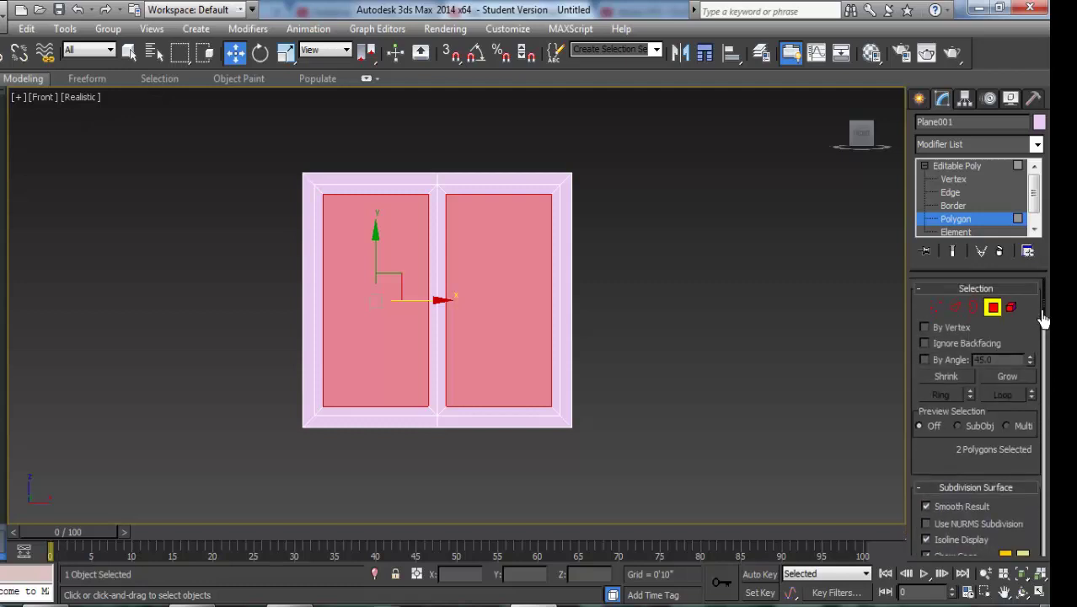
pyautogui.scroll(-2, 1043, 318)
pyautogui.scroll(-2, 1043, 319)
pyautogui.scroll(-2, 1043, 318)
pyautogui.scroll(-2, 1043, 318)
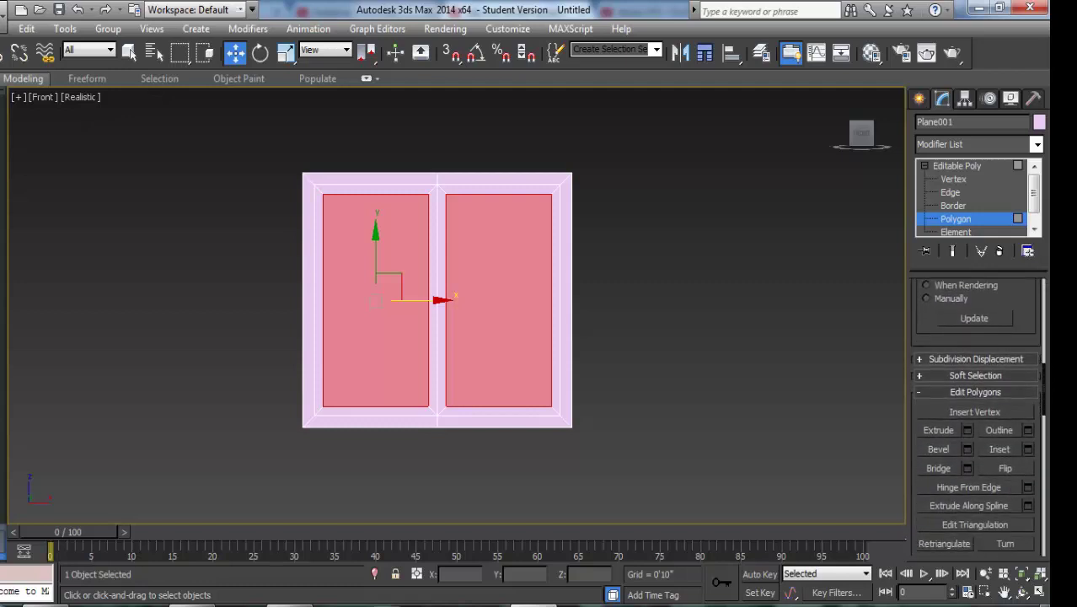
pyautogui.scroll(-2, 977, 416)
pyautogui.scroll(-2, 977, 417)
pyautogui.scroll(-2, 978, 416)
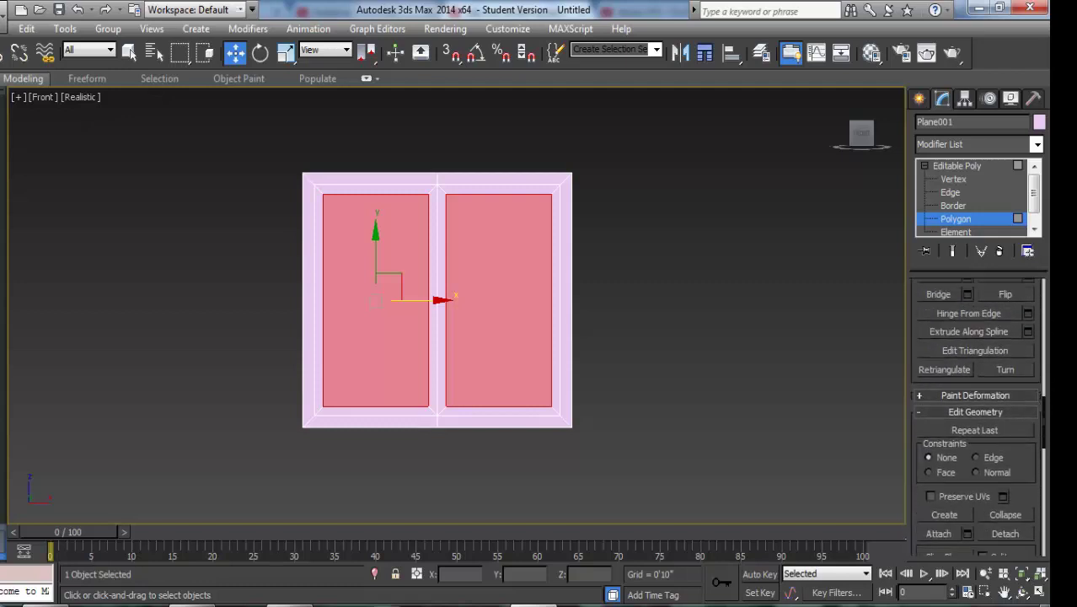
pyautogui.scroll(-2, 996, 512)
pyautogui.click(1001, 514)
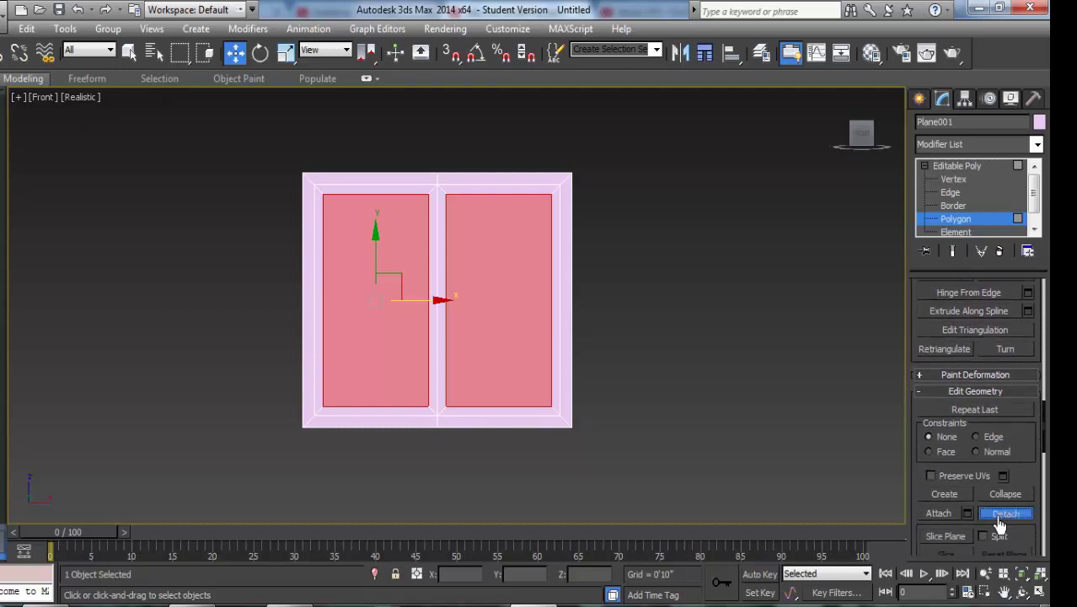
pyautogui.click(569, 320)
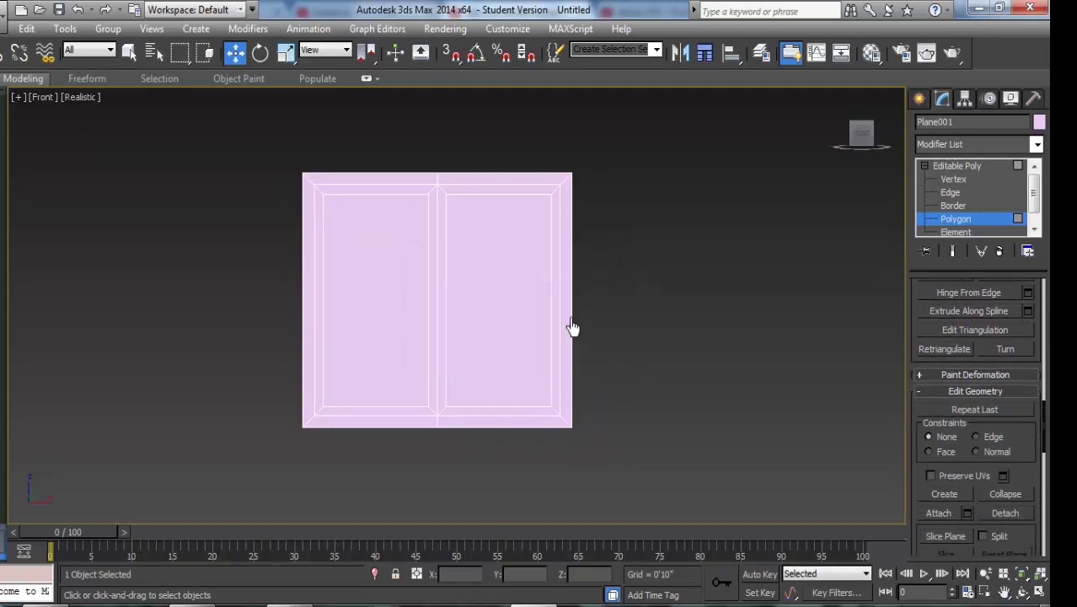
# Step: Select the six outer bevel strips and detach them as Object002
pyautogui.click(536, 182)
pyautogui.keyDown('ctrl'); pyautogui.click(404, 182); pyautogui.keyUp('ctrl')
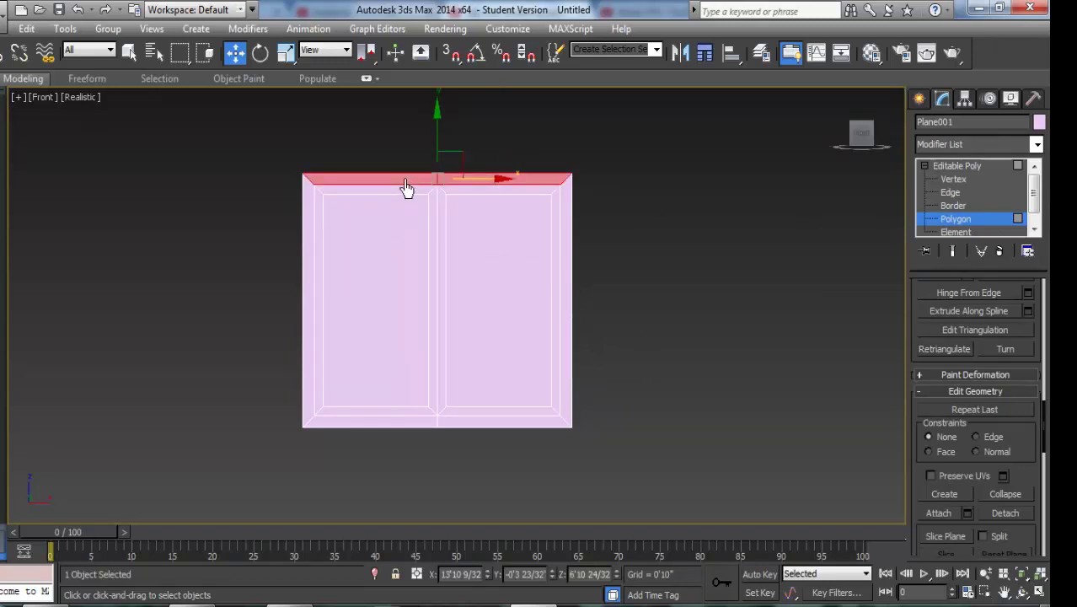
pyautogui.keyDown('ctrl'); pyautogui.click(312, 215); pyautogui.keyUp('ctrl')
pyautogui.keyDown('ctrl'); pyautogui.click(383, 421); pyautogui.keyUp('ctrl')
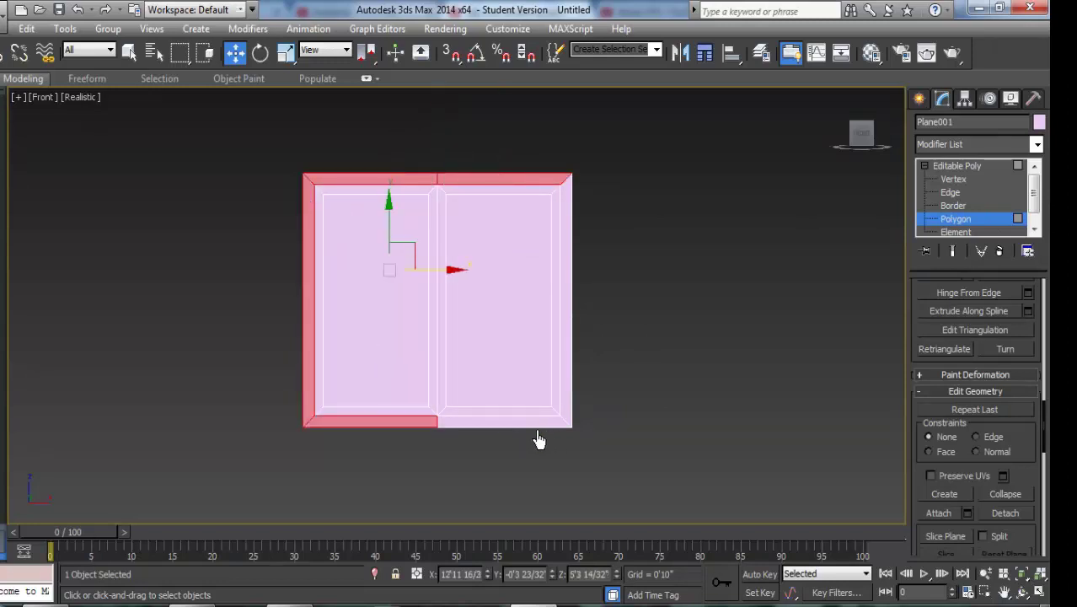
pyautogui.keyDown('ctrl'); pyautogui.click(534, 421); pyautogui.keyUp('ctrl')
pyautogui.keyDown('ctrl'); pyautogui.click(567, 396); pyautogui.keyUp('ctrl')
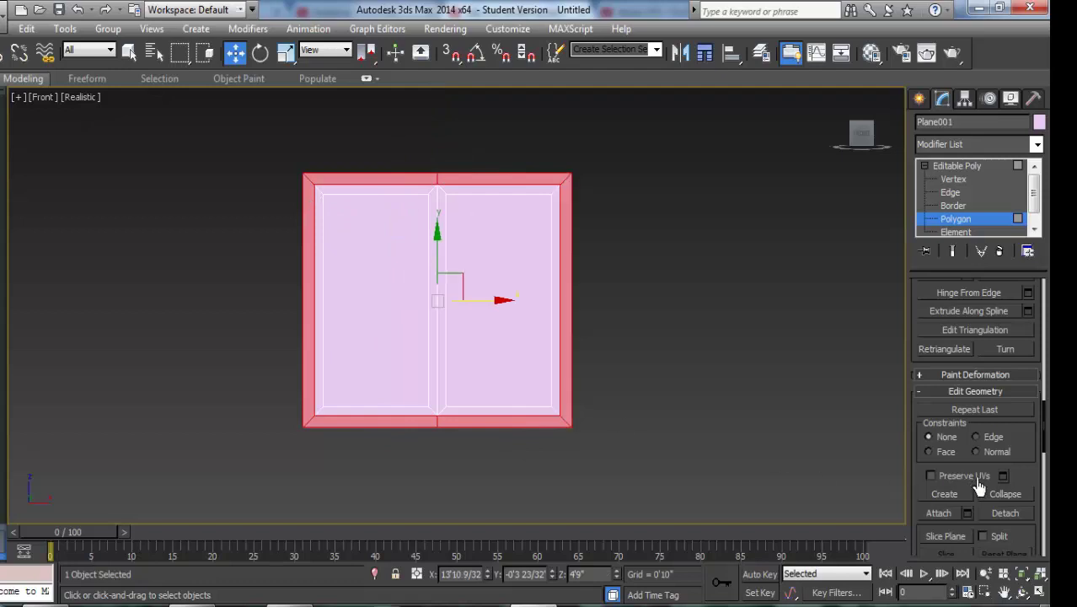
pyautogui.click(1004, 512)
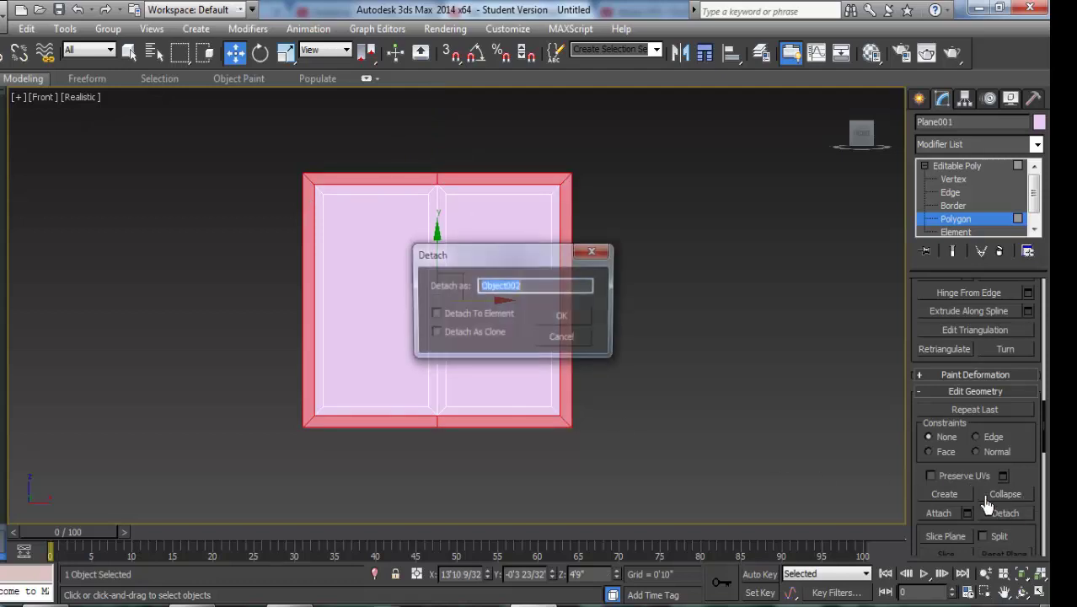
pyautogui.click(562, 317)
pyautogui.click(918, 98)
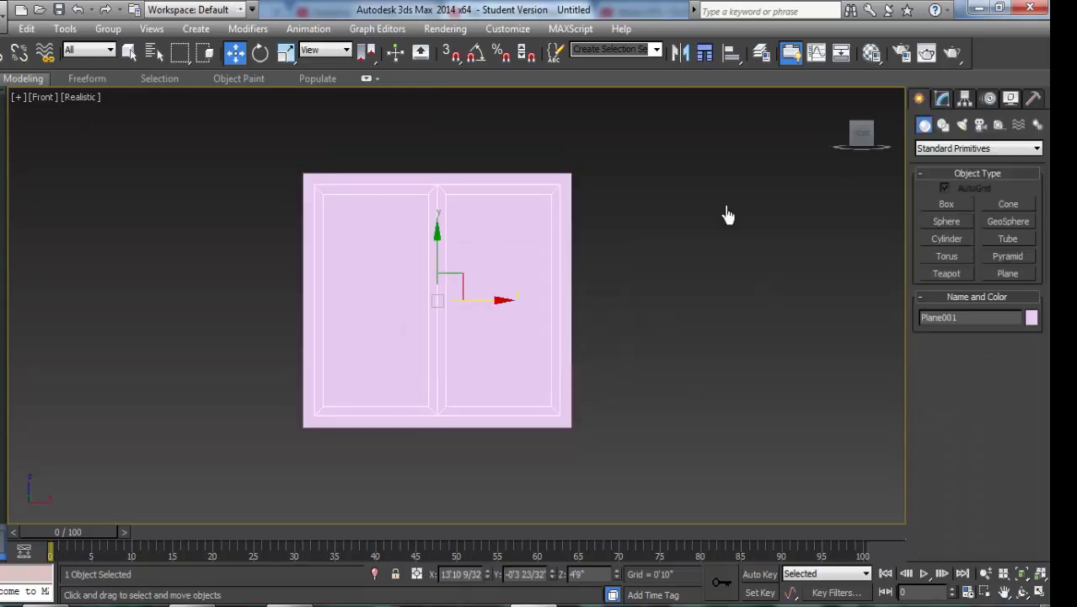
# Step: Switch the viewport to Perspective and orbit to see the plane at an angle
pyautogui.click(581, 267)
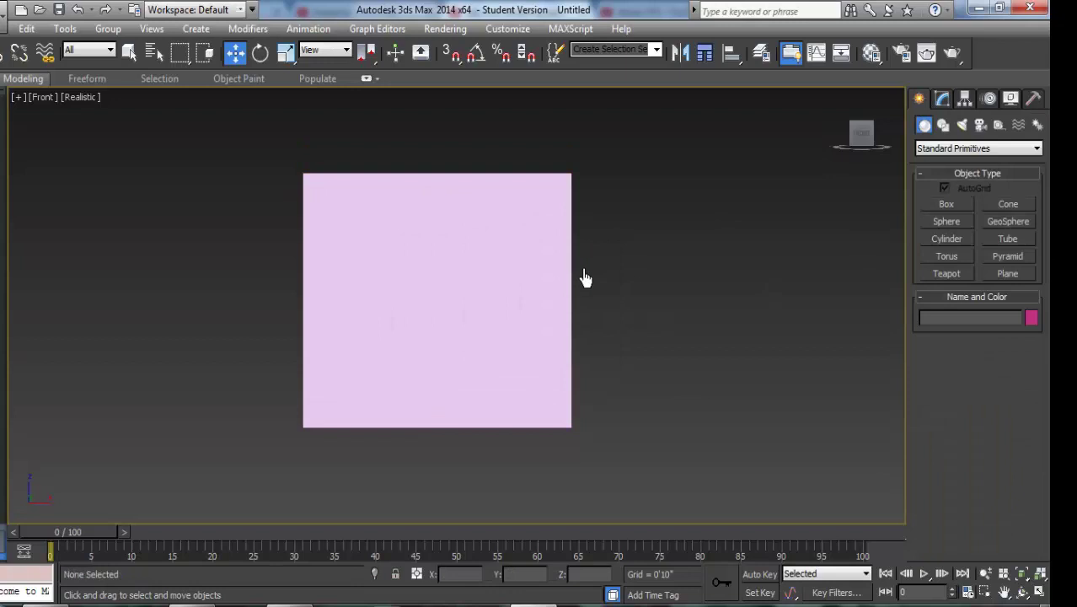
pyautogui.click(47, 106)
pyautogui.click(100, 159)
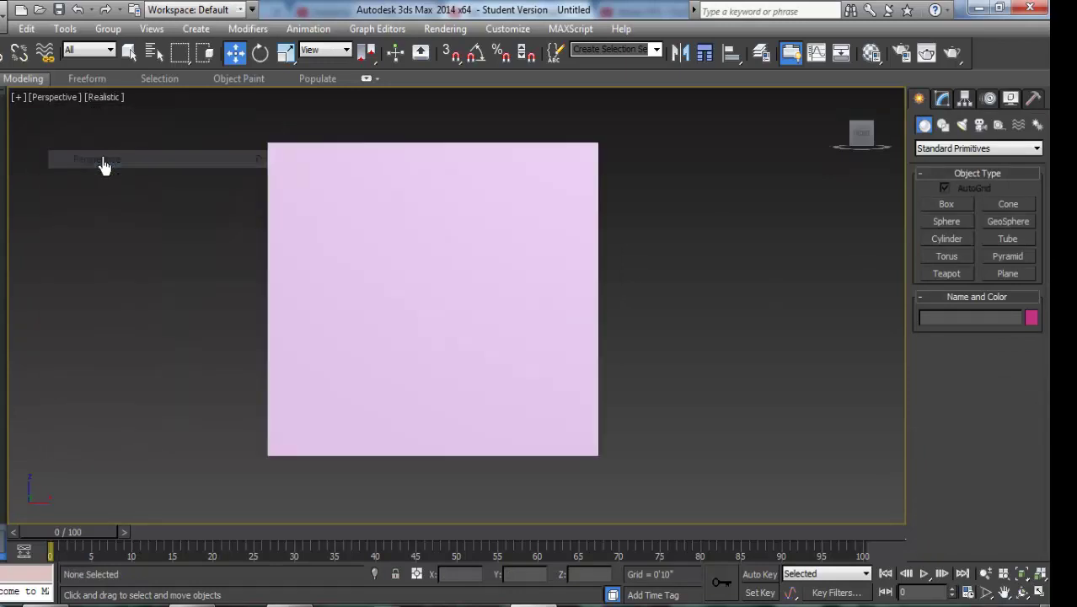
pyautogui.click(1022, 591)
pyautogui.moveTo(698, 363)
pyautogui.mouseDown()
pyautogui.moveTo(466, 302)
pyautogui.moveTo(495, 334)
pyautogui.moveTo(513, 318)
pyautogui.mouseUp()
pyautogui.press('w')
# Step: Add a Shell modifier to Object002 with a 0'3" Outer Amount
pyautogui.click(333, 211)
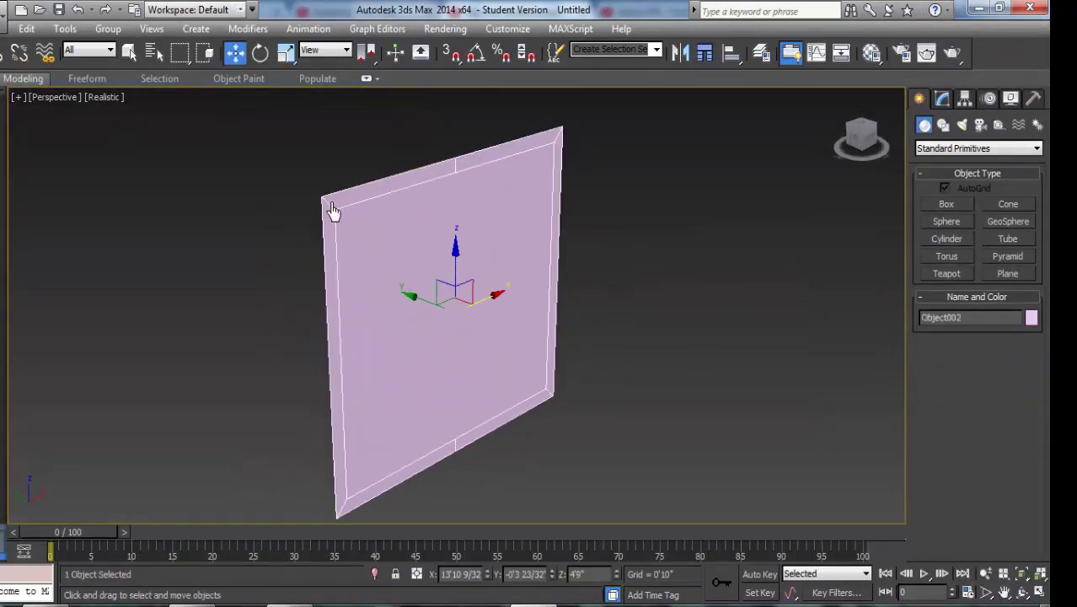
pyautogui.click(942, 99)
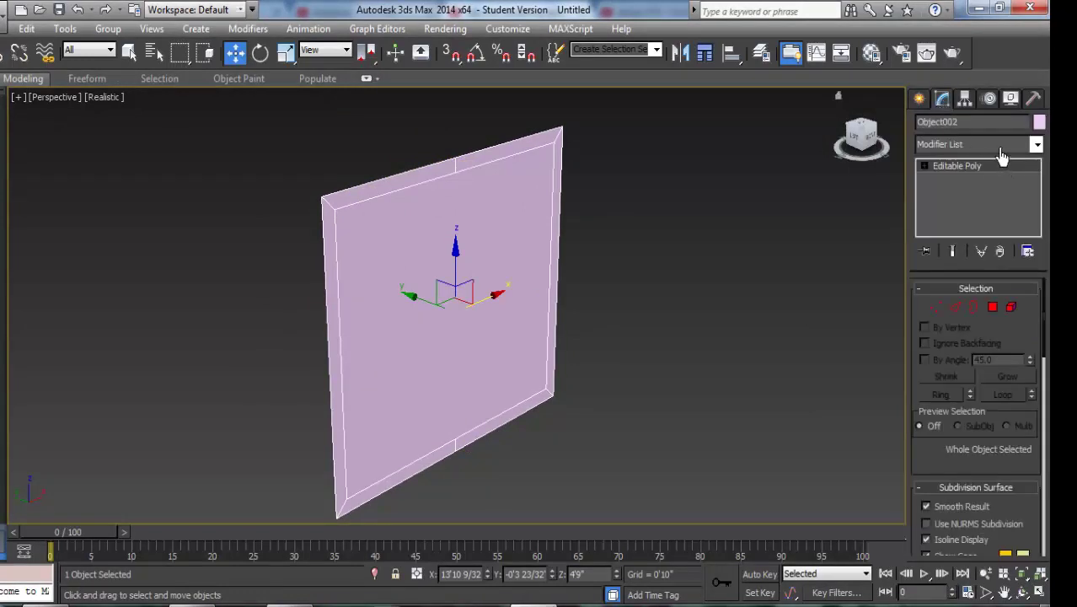
pyautogui.click(1001, 145)
pyautogui.scroll(-5, 977, 253)
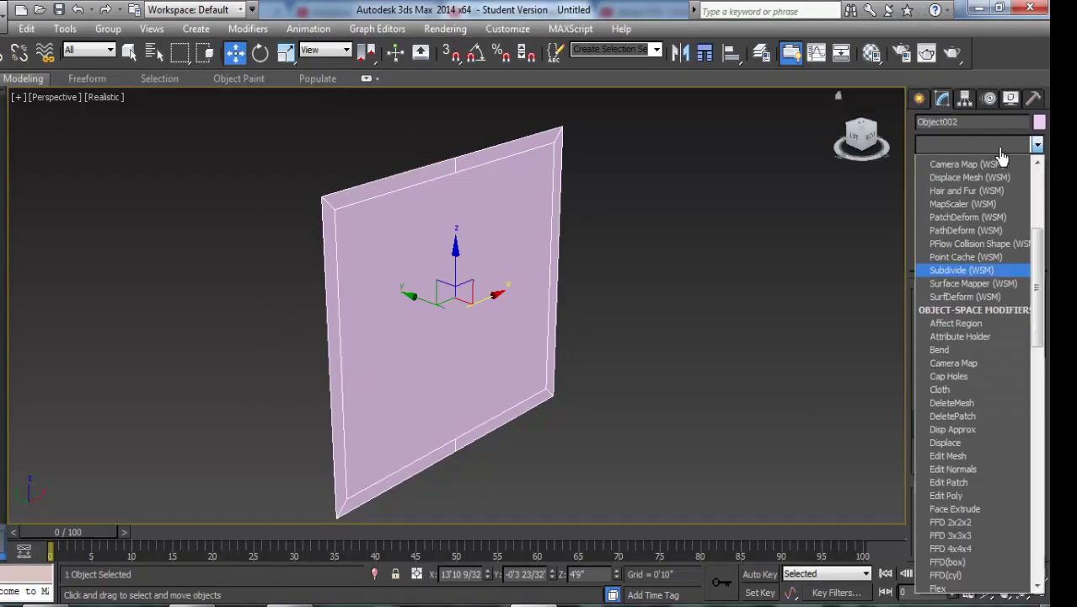
pyautogui.scroll(-5, 978, 253)
pyautogui.scroll(-5, 960, 211)
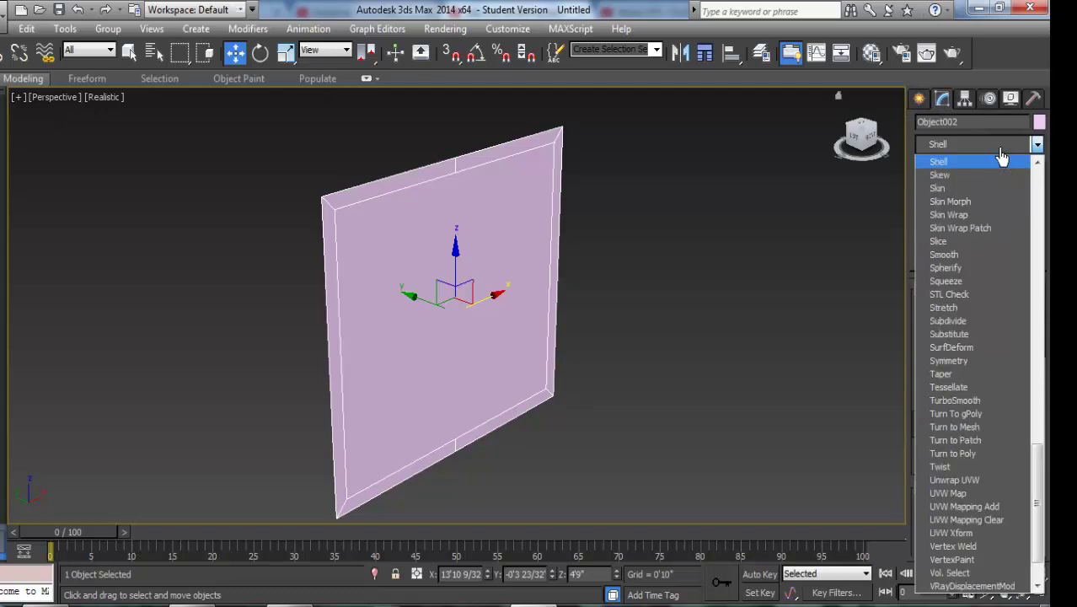
pyautogui.click(936, 162)
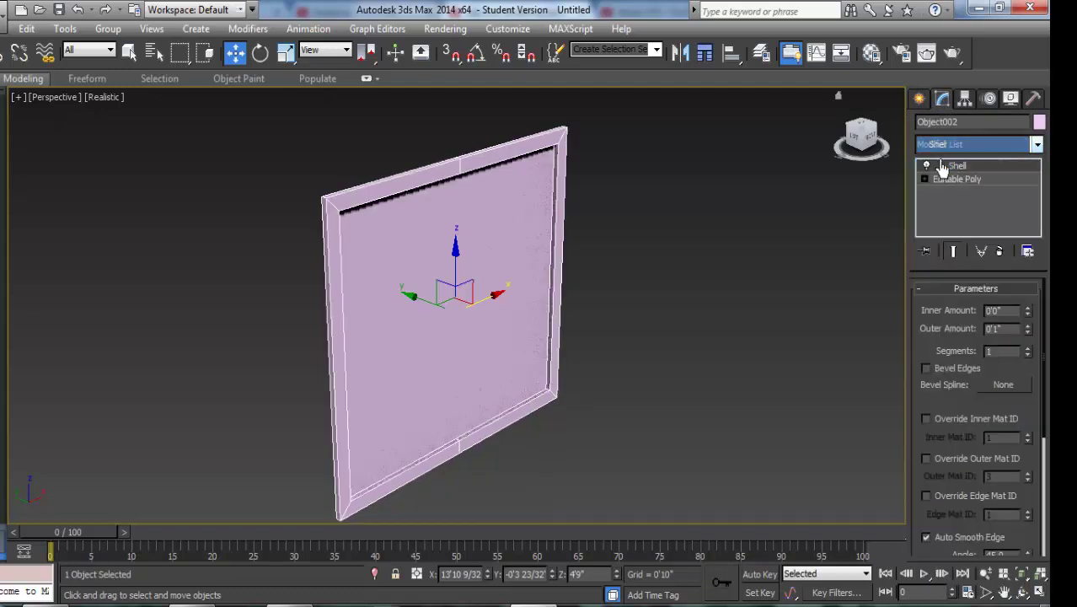
pyautogui.doubleClick(1010, 330)
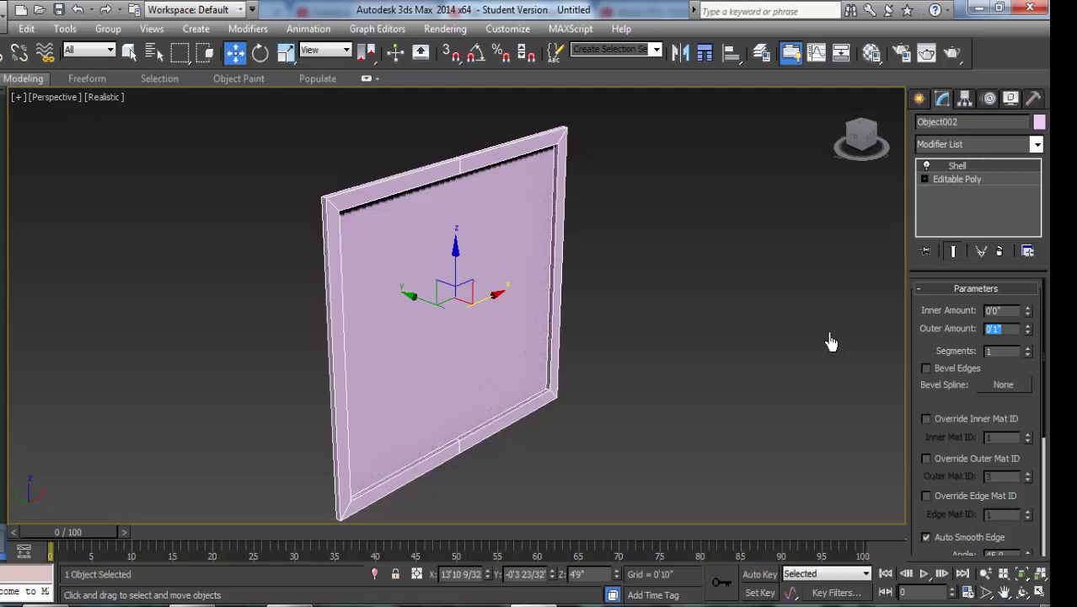
pyautogui.write('3')
pyautogui.write('0\'3"')
pyautogui.press('Return')
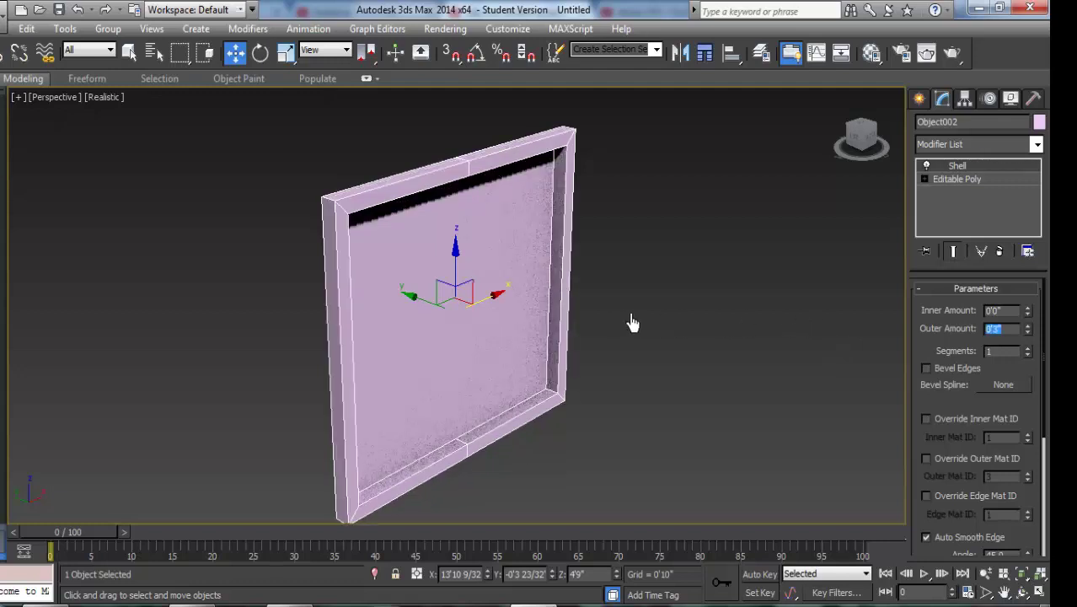
pyautogui.click(516, 254)
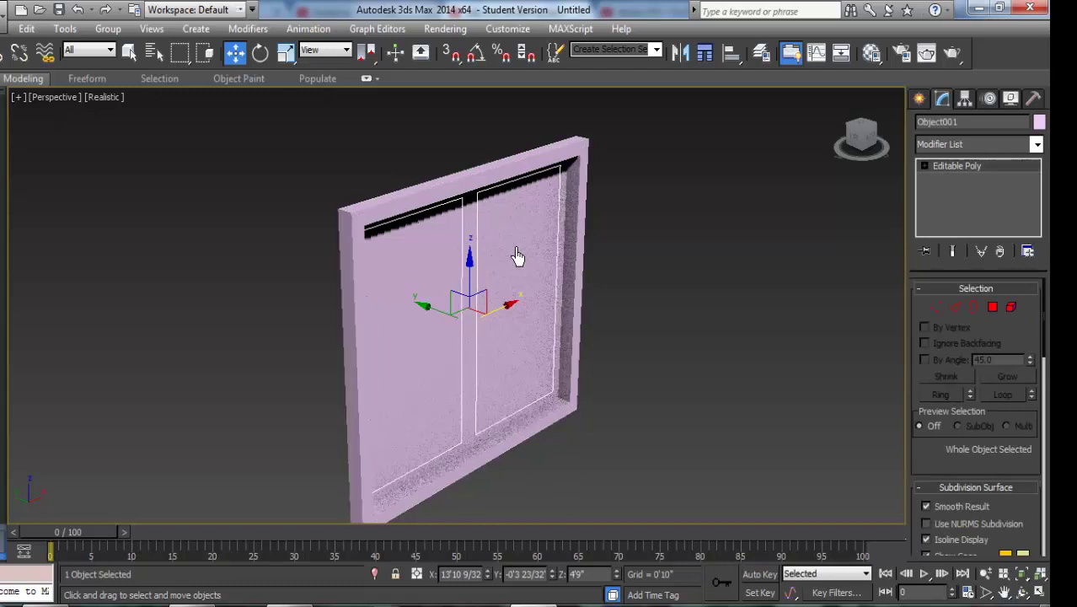
# Step: Give Plane001 a Shell modifier with 0'3" outer amount, undoing an accidental deletion
pyautogui.click(470, 438)
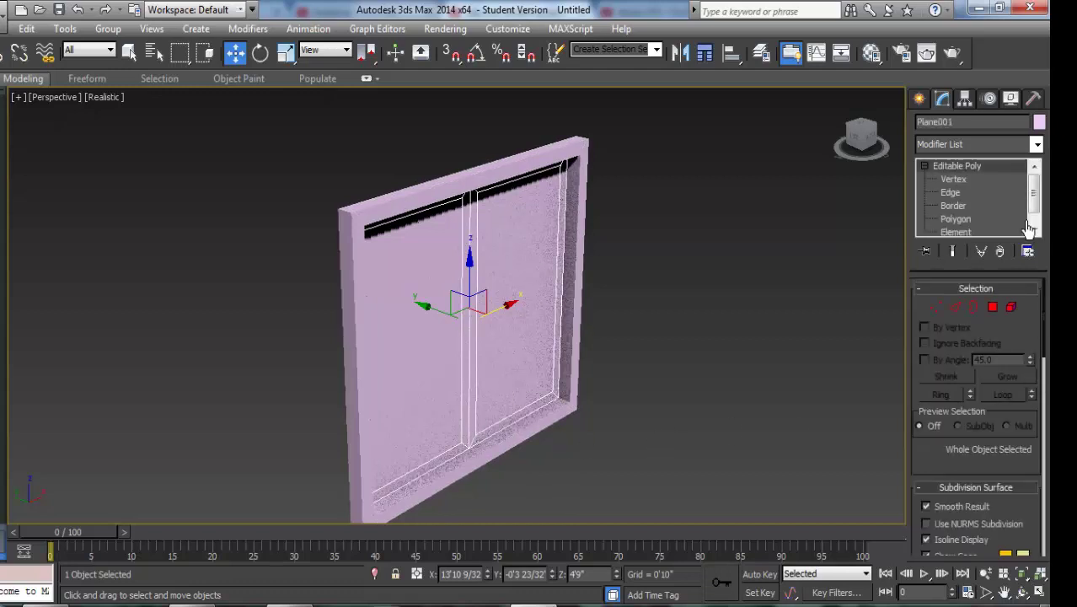
pyautogui.click(998, 145)
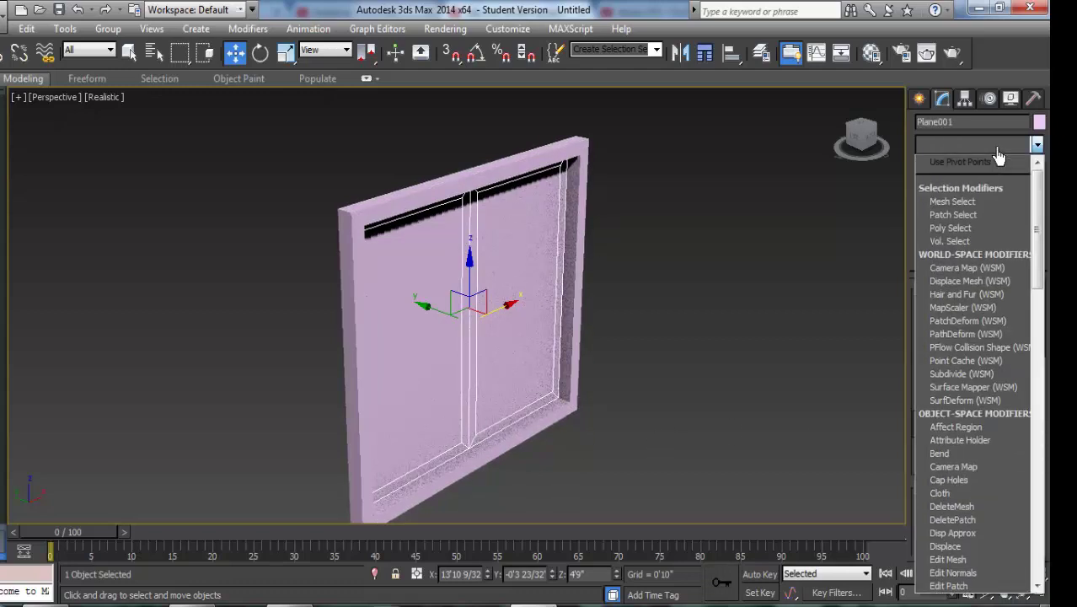
pyautogui.write('sh')
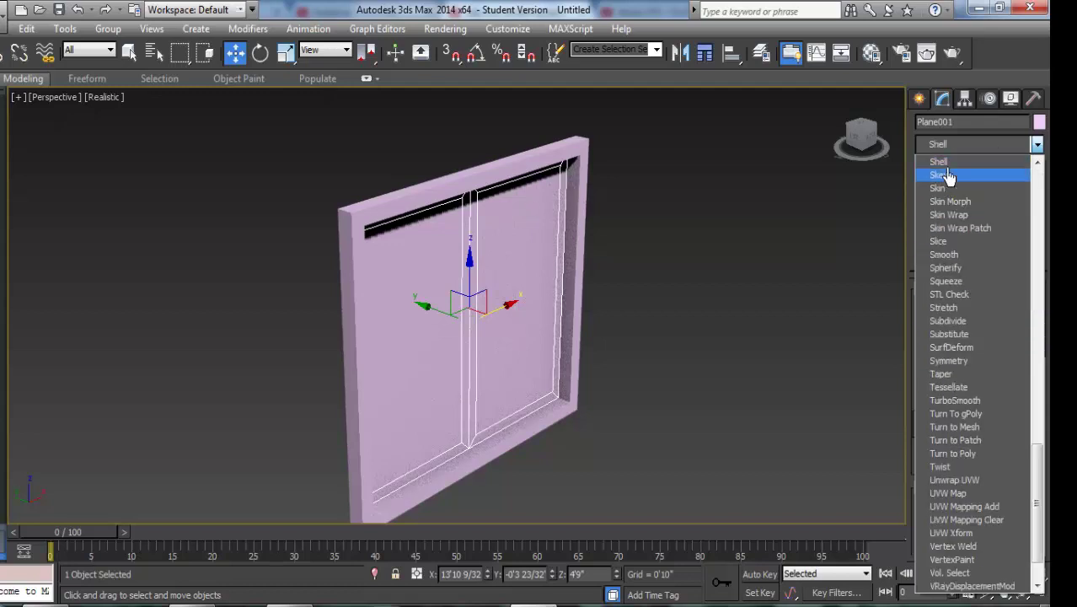
pyautogui.click(952, 167)
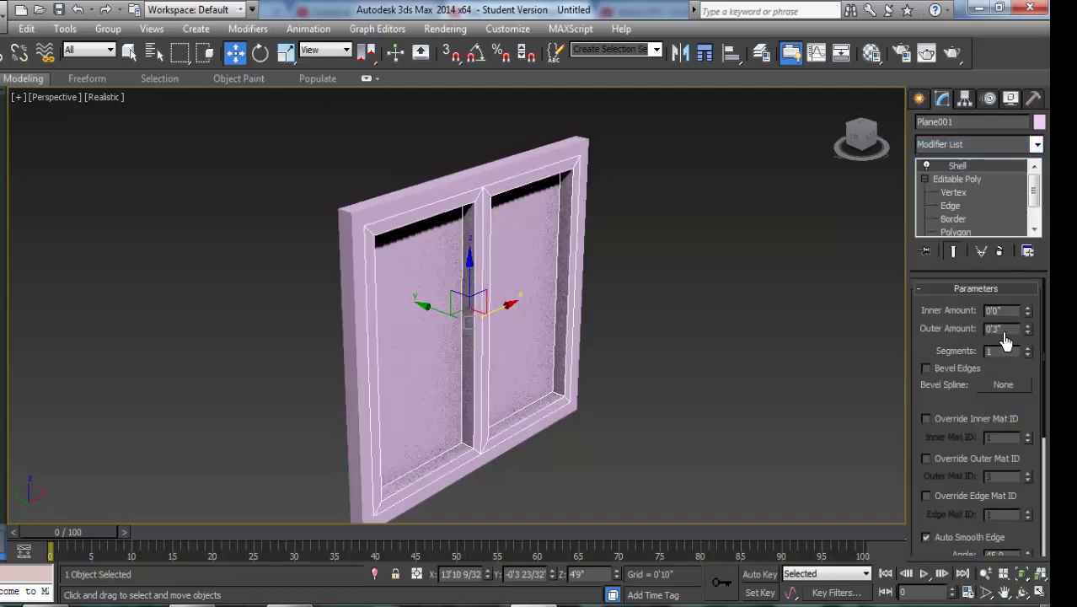
pyautogui.moveTo(1010, 337); pyautogui.dragTo(892, 342)
pyautogui.press('Delete')
pyautogui.click(497, 295)
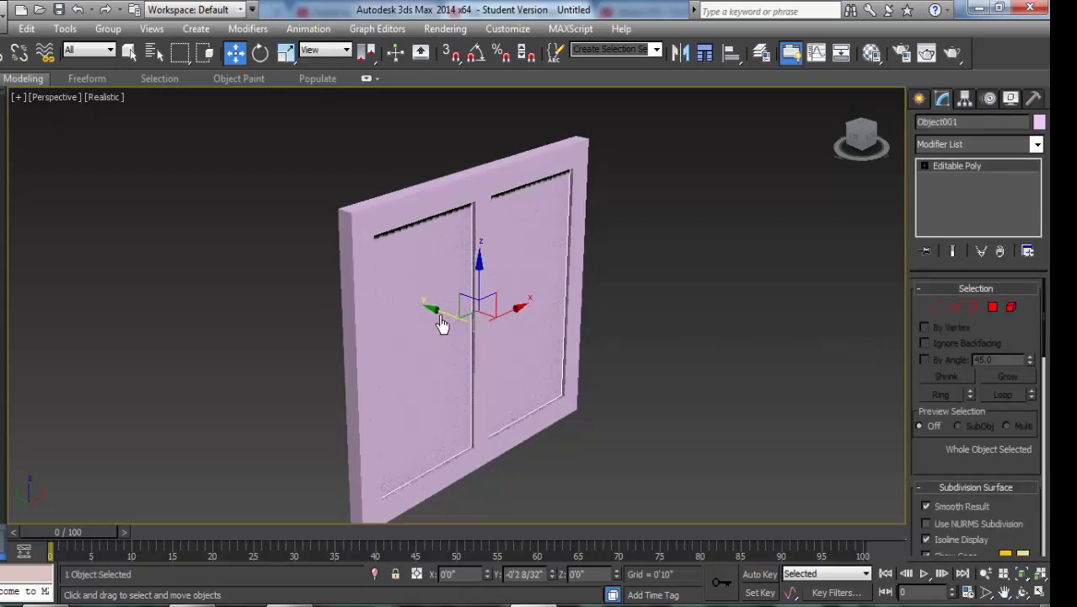
pyautogui.hotkey('ctrl', 'z')
pyautogui.hotkey('ctrl', 'z')
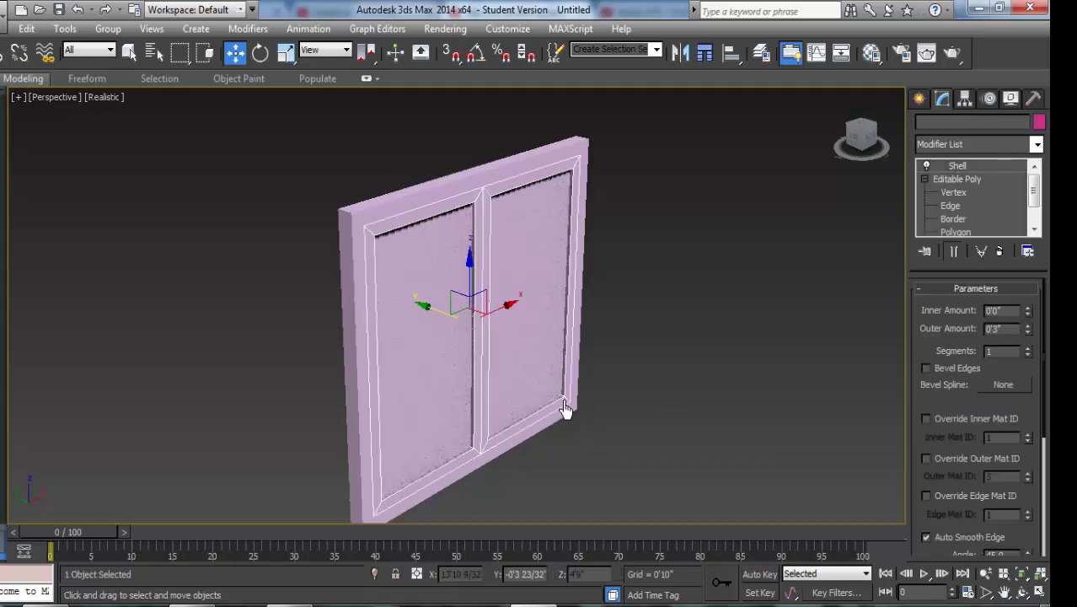
# Step: Set a lavender object colour on Plane001 and on the window panes
pyautogui.click(1039, 123)
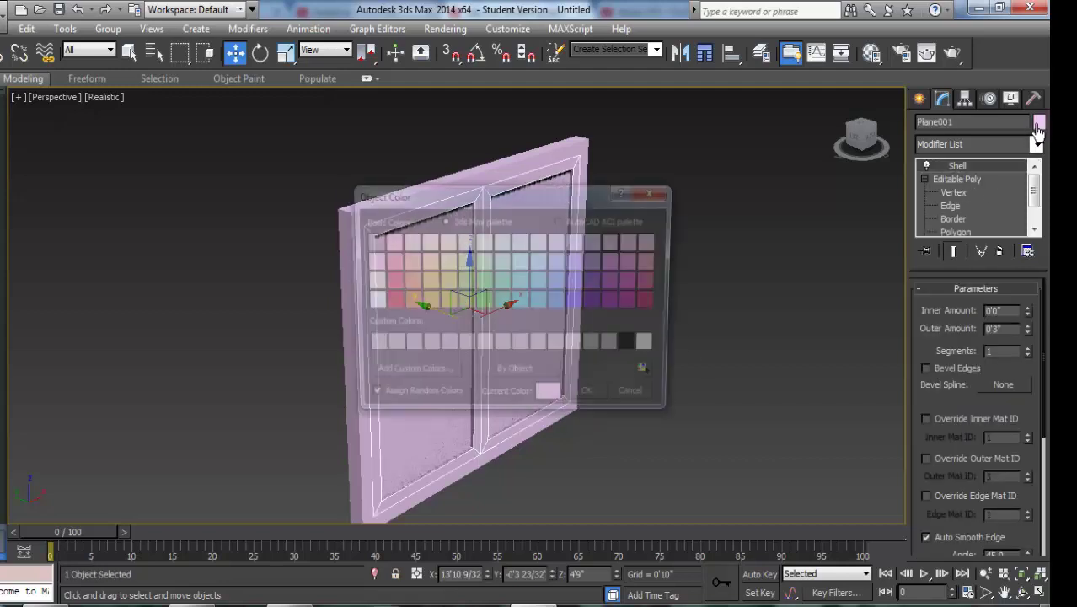
pyautogui.click(575, 246)
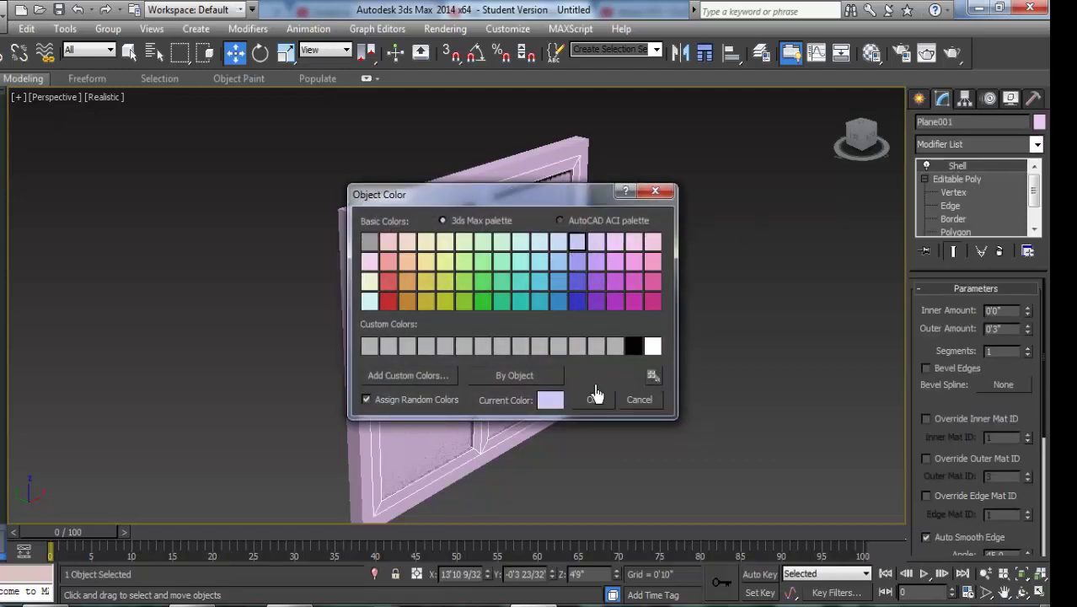
pyautogui.click(594, 401)
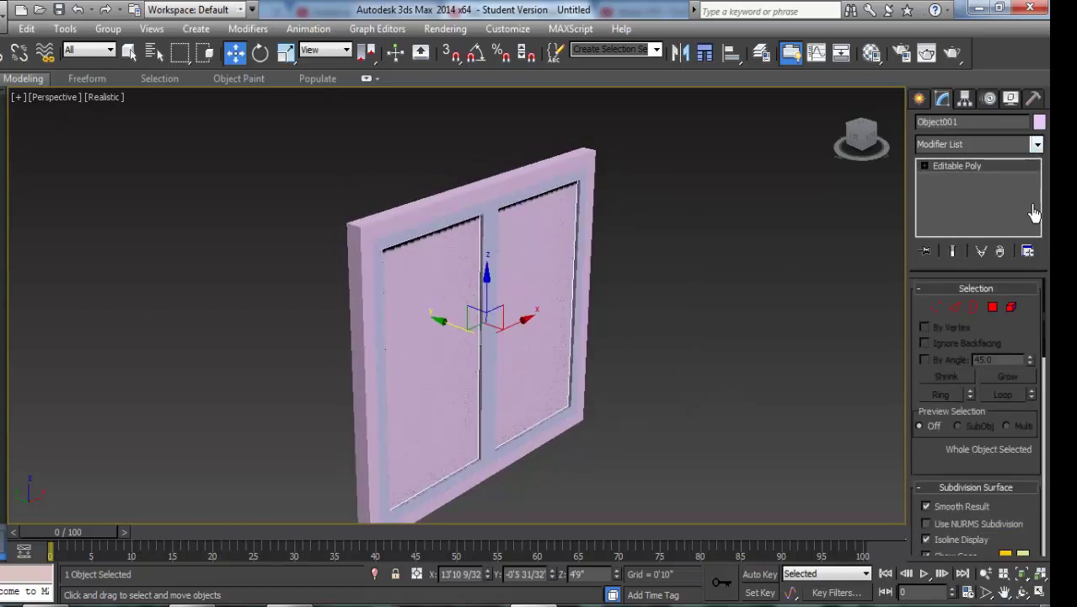
pyautogui.click(1038, 123)
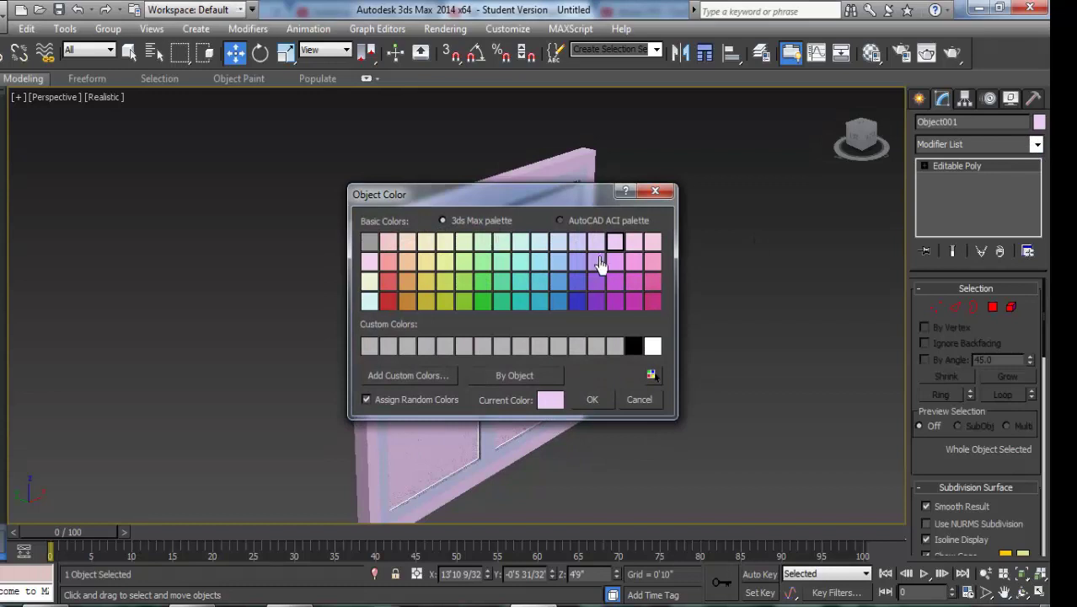
pyautogui.click(577, 243)
pyautogui.click(592, 399)
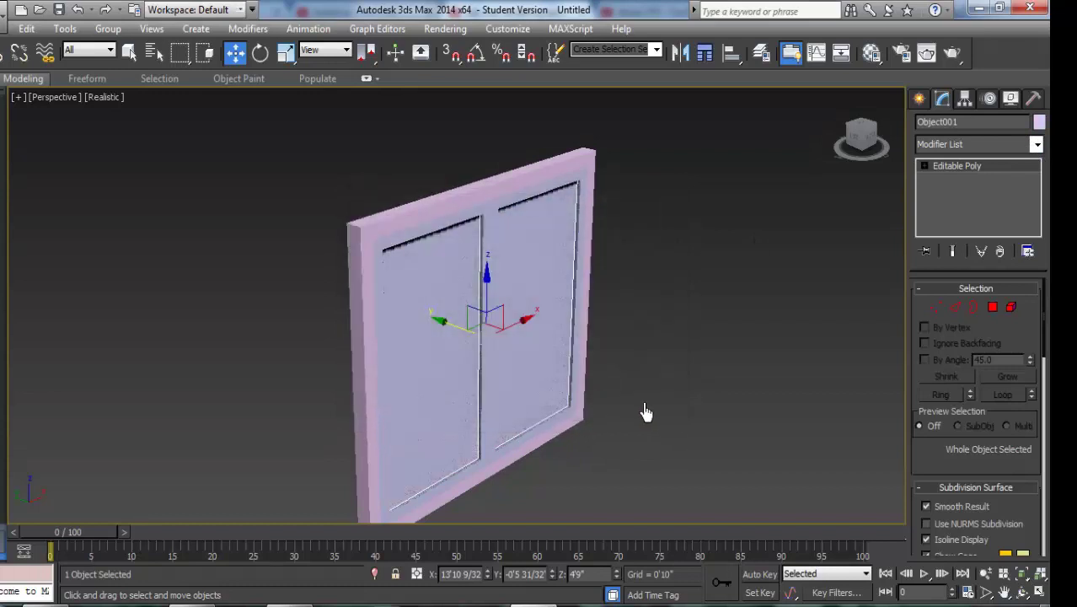
# Step: Recolour the window panes Object001 pink and the frame Object002 red
pyautogui.click(1039, 123)
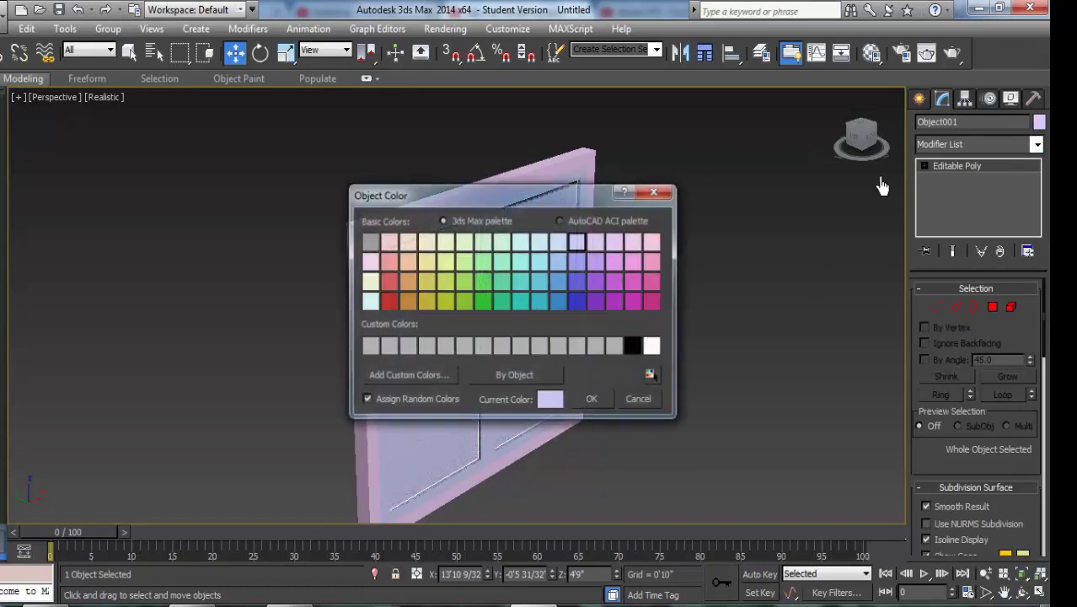
pyautogui.click(652, 268)
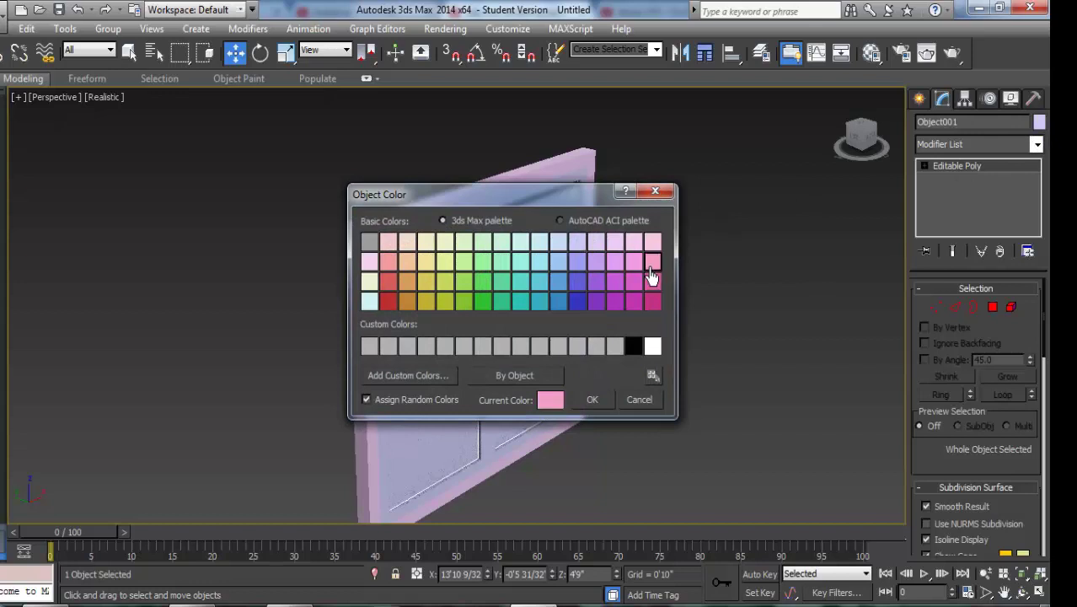
pyautogui.click(592, 399)
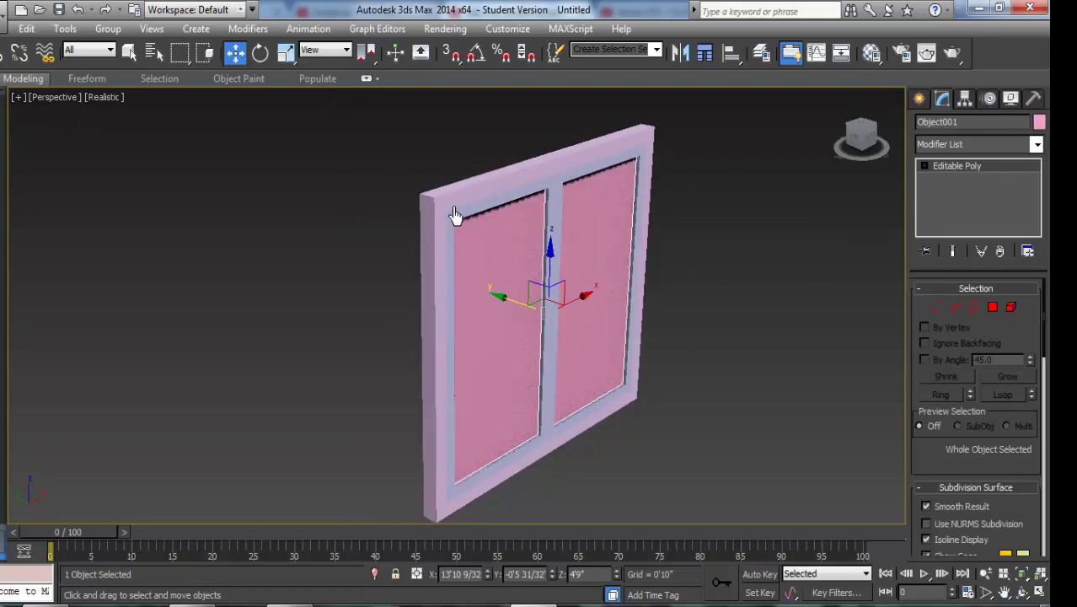
pyautogui.click(1037, 125)
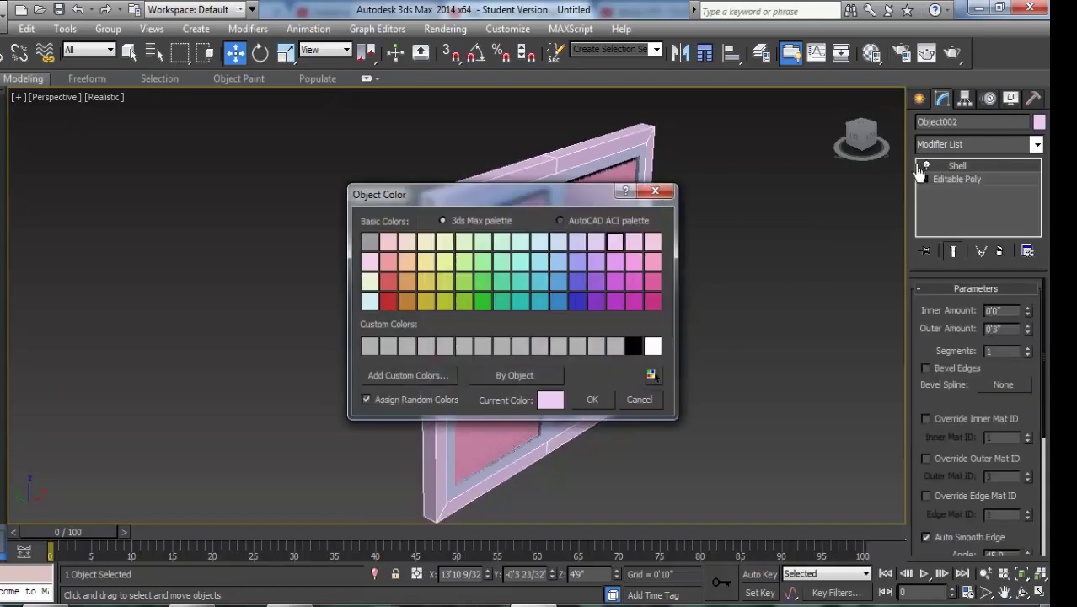
pyautogui.click(388, 303)
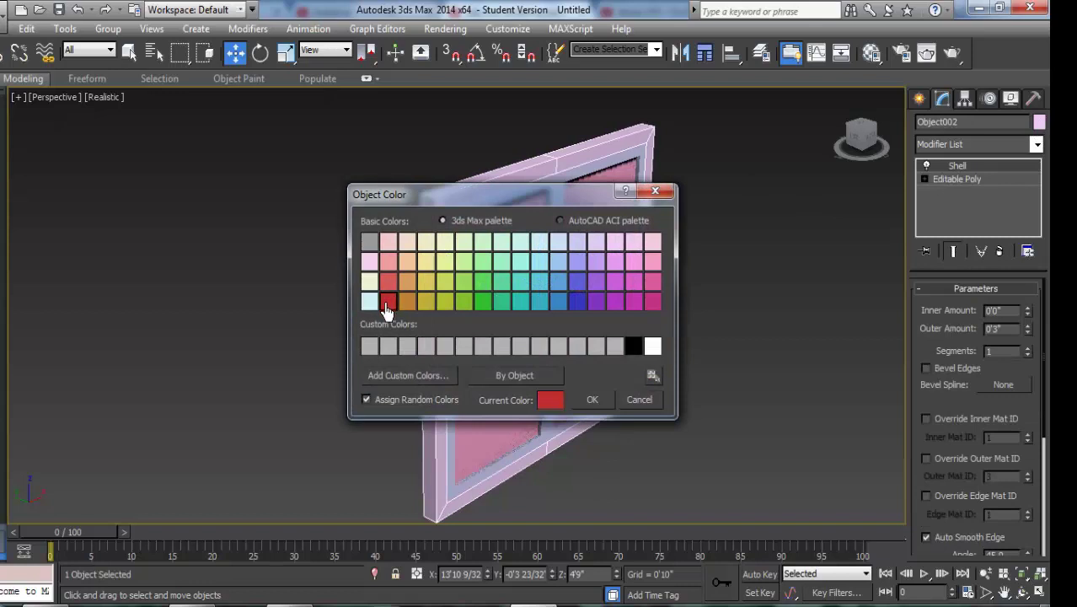
pyautogui.click(588, 399)
# Step: Unhide All to bring the wall back beside the window
pyautogui.click(717, 252)
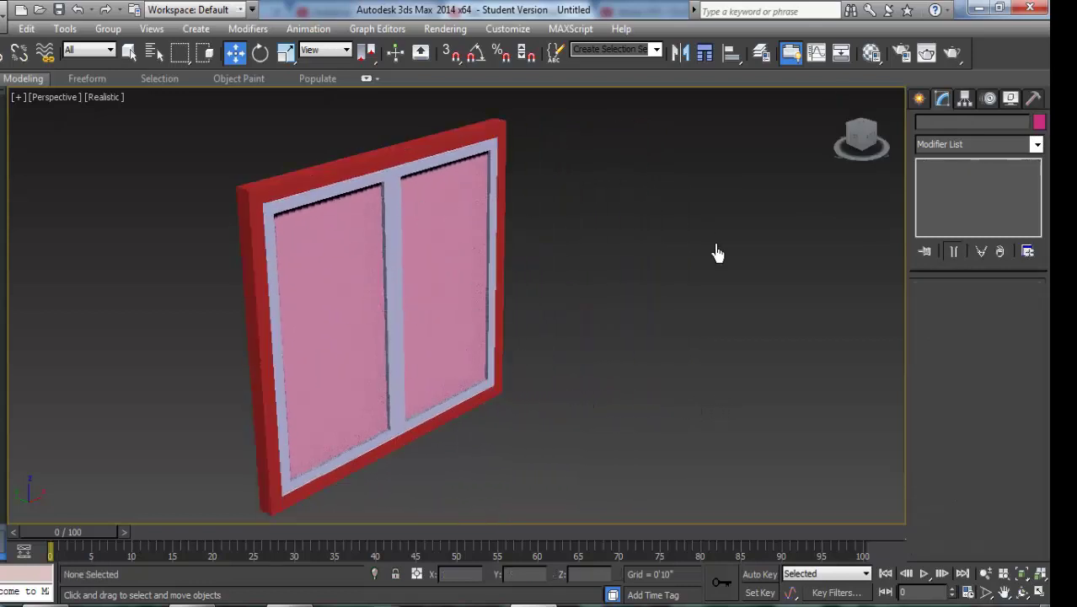
pyautogui.scroll(3, 444, 341)
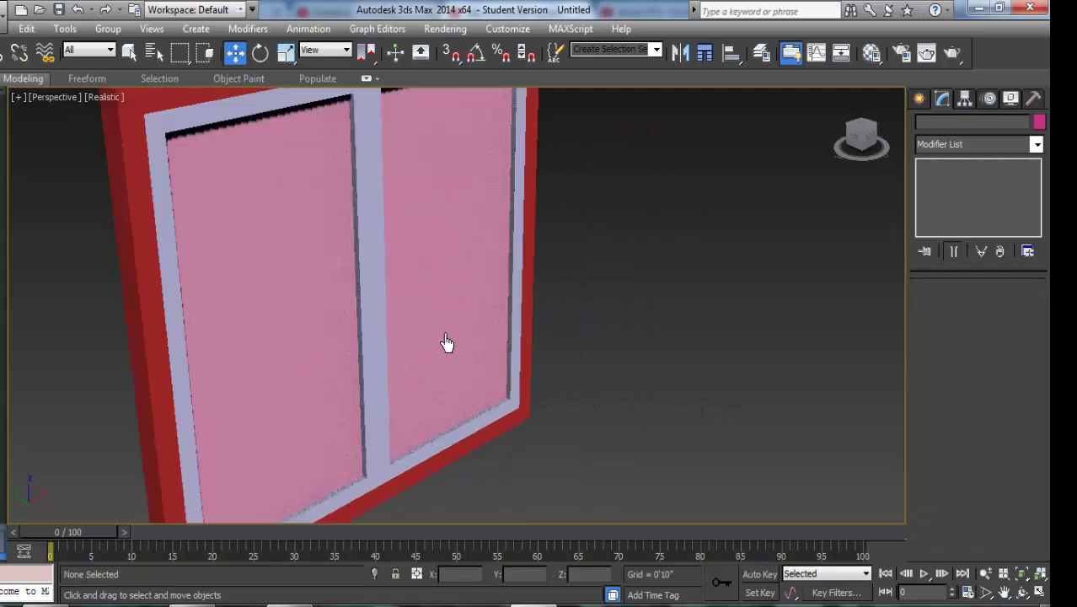
pyautogui.click(447, 341)
pyautogui.scroll(-5, 447, 342)
pyautogui.scroll(-3, 485, 371)
pyautogui.scroll(3, 471, 353)
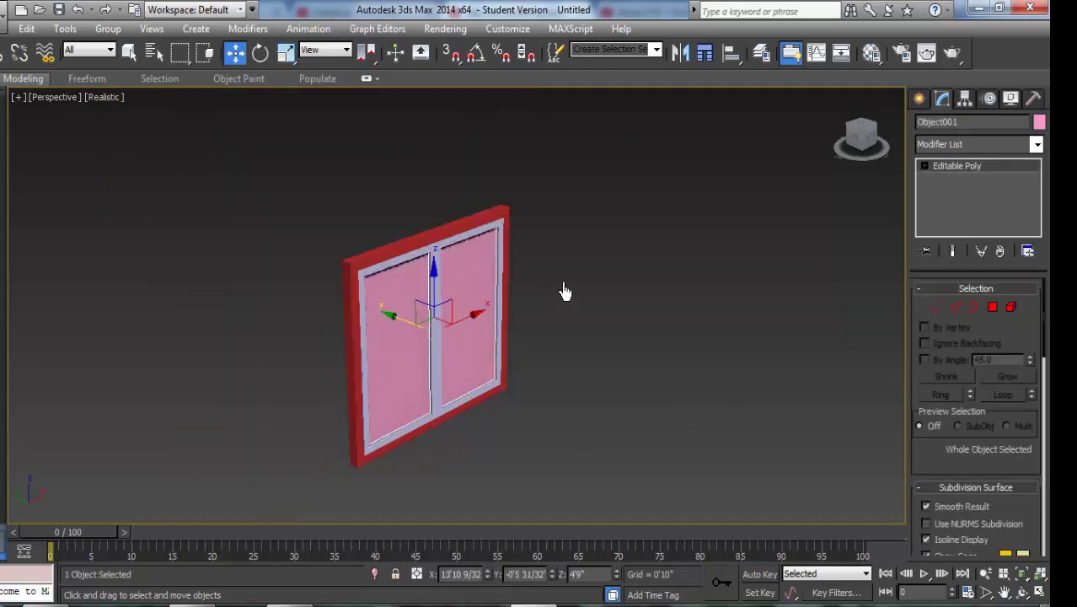
pyautogui.click(563, 291)
pyautogui.rightClick(587, 252)
pyautogui.click(638, 172)
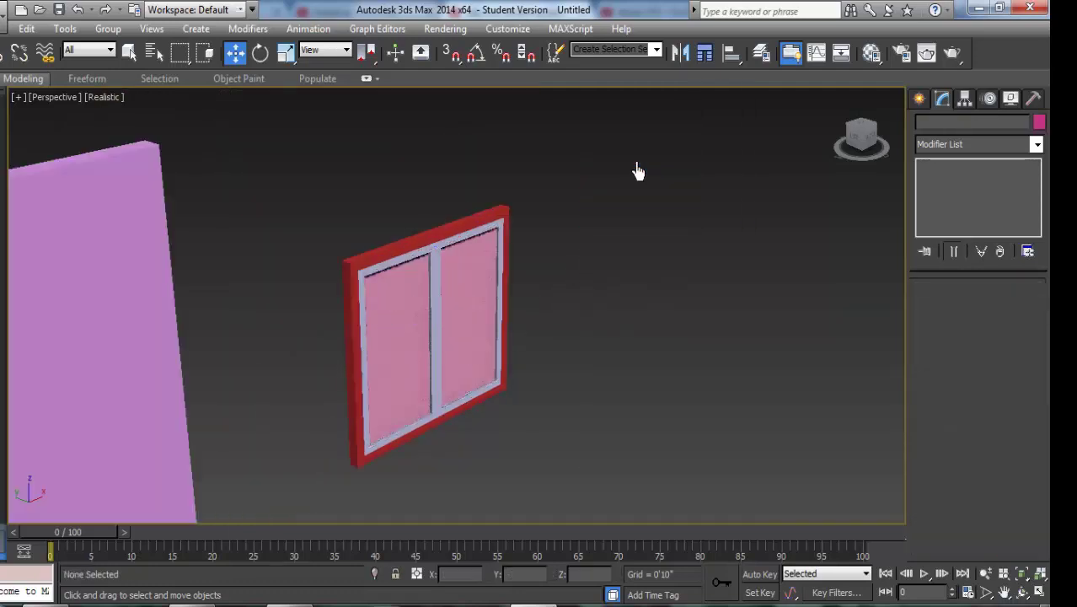
# Step: Pan the view upward and open the Material Editor, moved to the right
pyautogui.scroll(-3, 569, 299)
pyautogui.scroll(1, 543, 324)
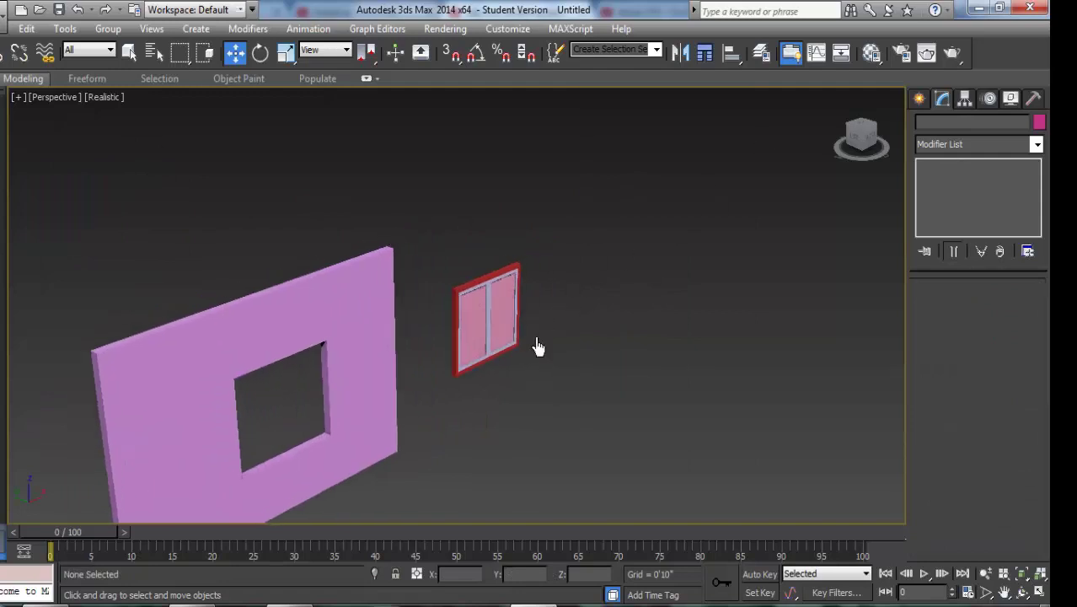
pyautogui.moveTo(537, 347); pyautogui.dragTo(529, 303, button='middle')
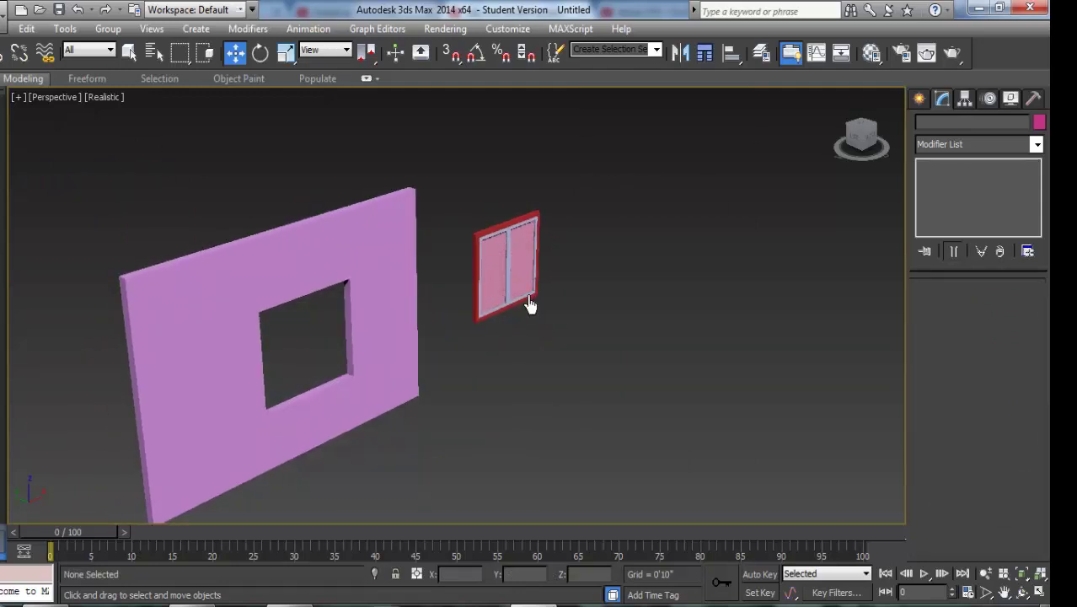
pyautogui.click(873, 63)
pyautogui.moveTo(299, 44)
pyautogui.mouseDown()
pyautogui.moveTo(620, 100)
pyautogui.moveTo(689, 88)
pyautogui.mouseUp()
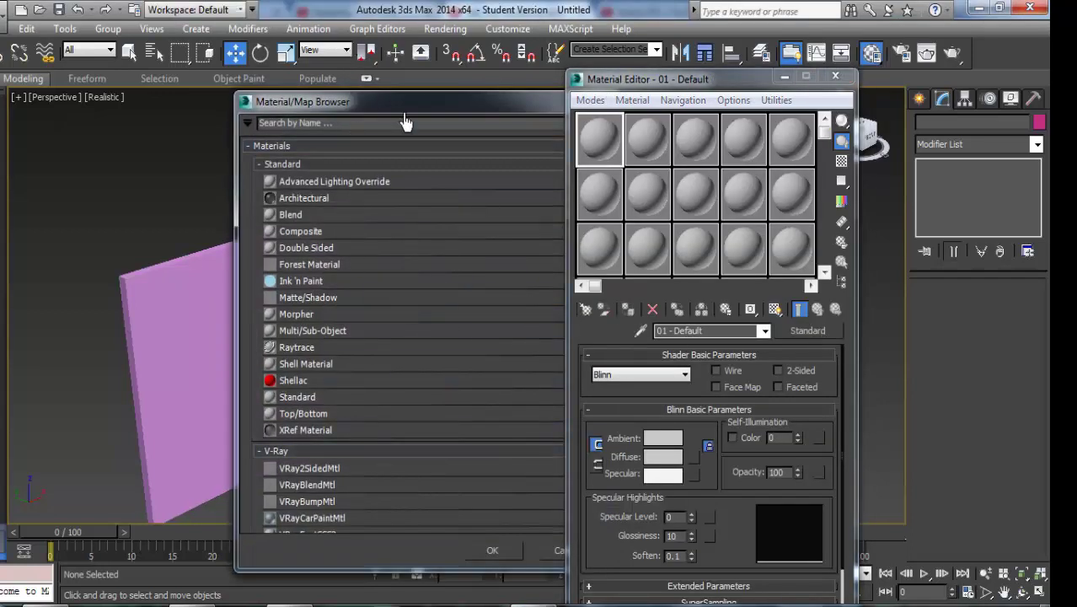
# Step: Make the first material slot a VRayMtl from the Material/Map Browser
pyautogui.moveTo(401, 102); pyautogui.dragTo(405, 72)
pyautogui.scroll(-1, 308, 456)
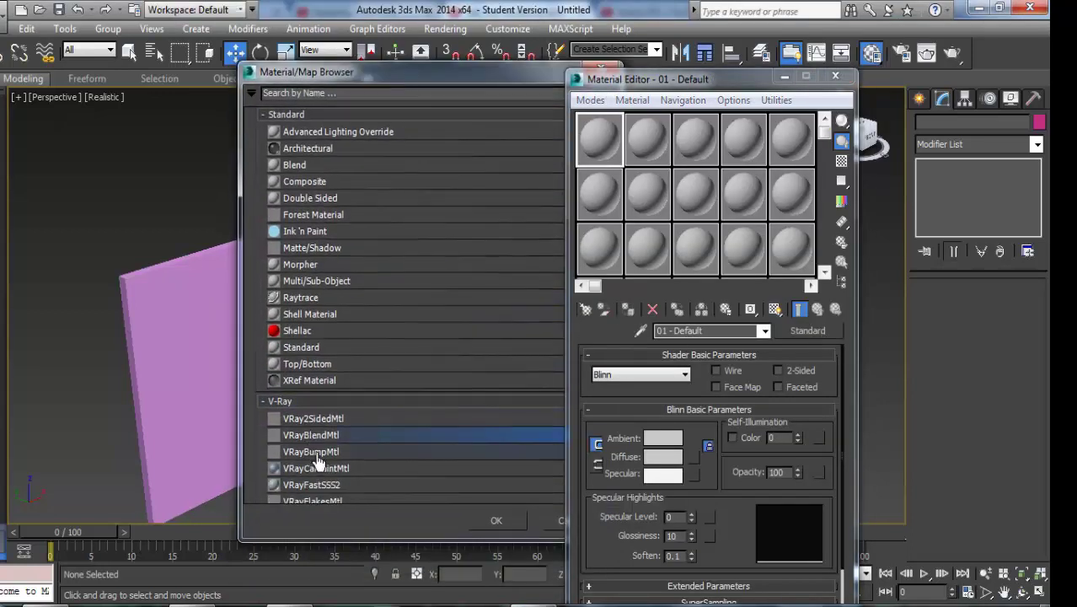
pyautogui.scroll(-2, 325, 482)
pyautogui.scroll(-5, 328, 485)
pyautogui.doubleClick(308, 452)
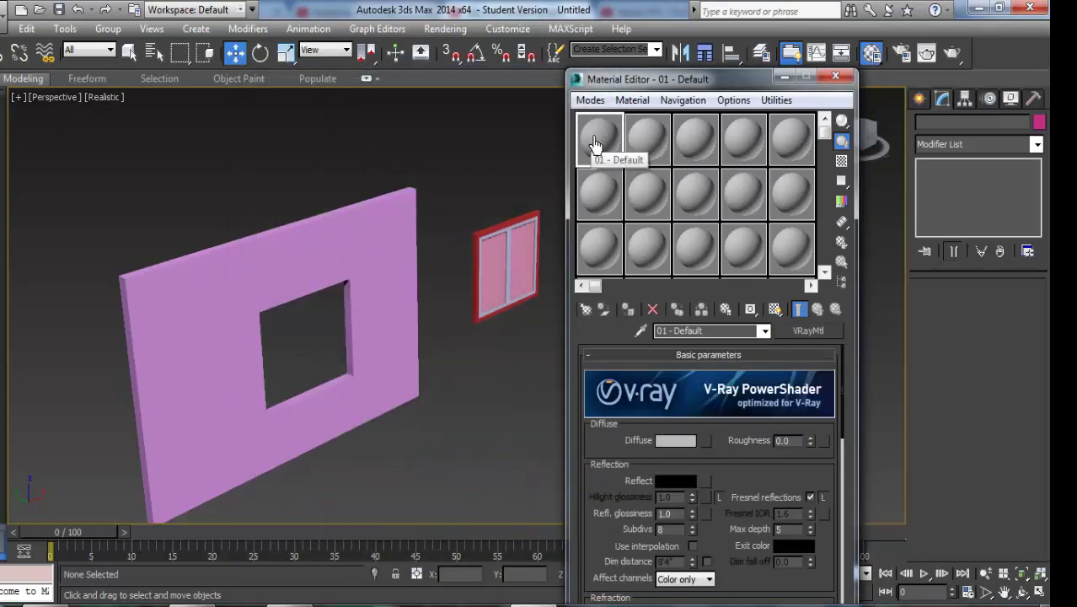
# Step: Check the other sample slots and return to the V-Ray material in slot one
pyautogui.rightClick(595, 145)
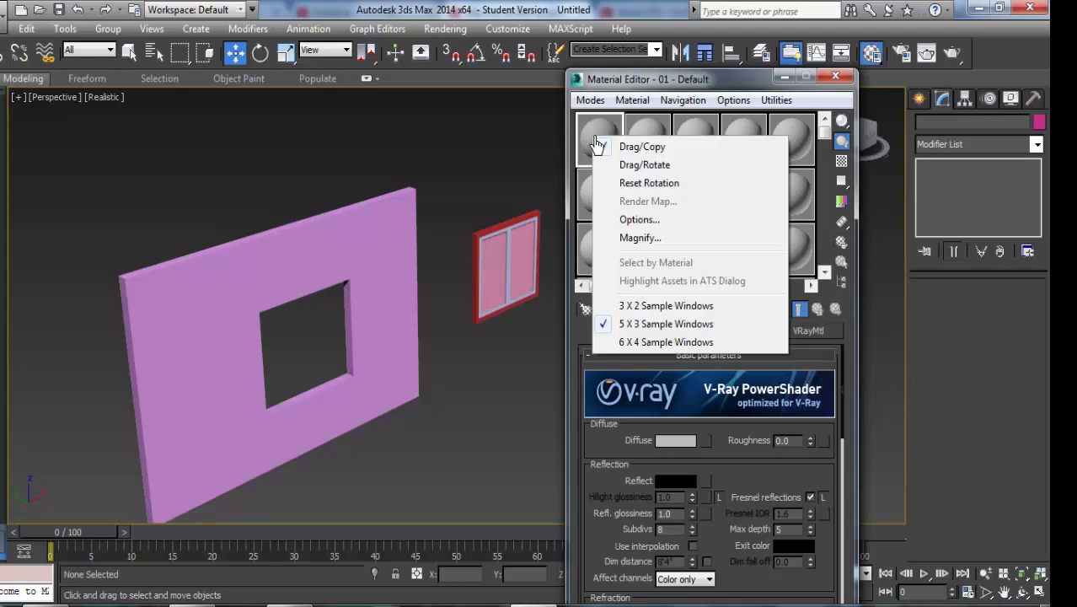
pyautogui.click(596, 132)
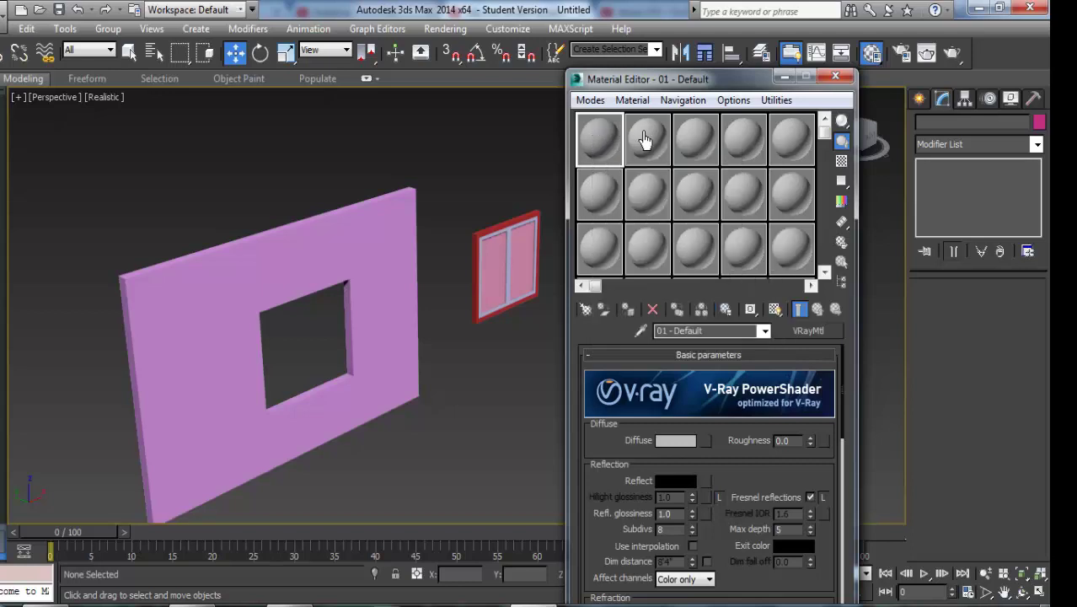
pyautogui.click(735, 143)
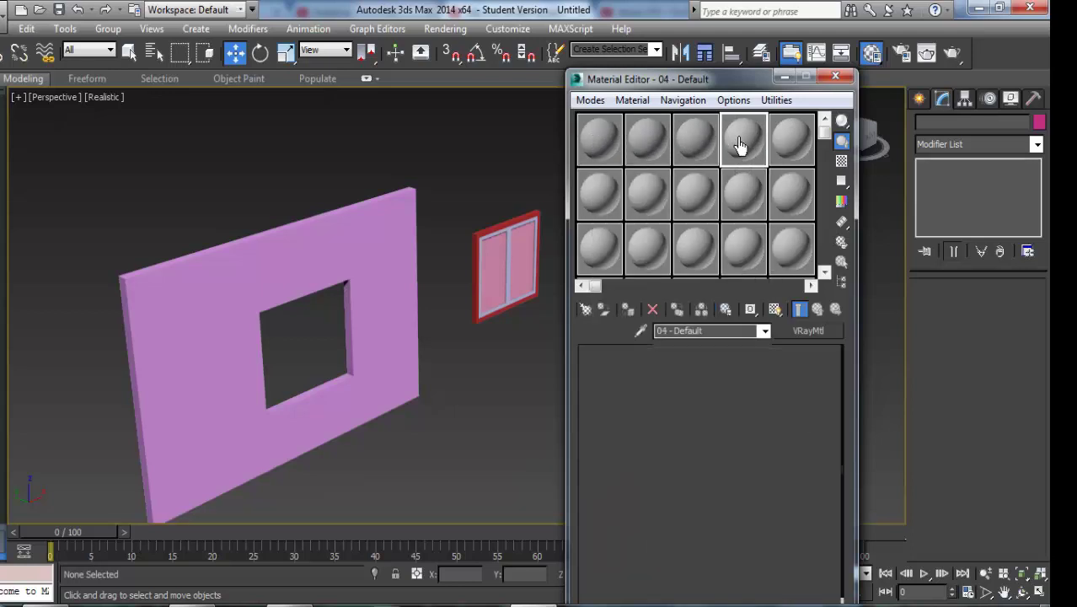
pyautogui.click(789, 141)
pyautogui.click(790, 196)
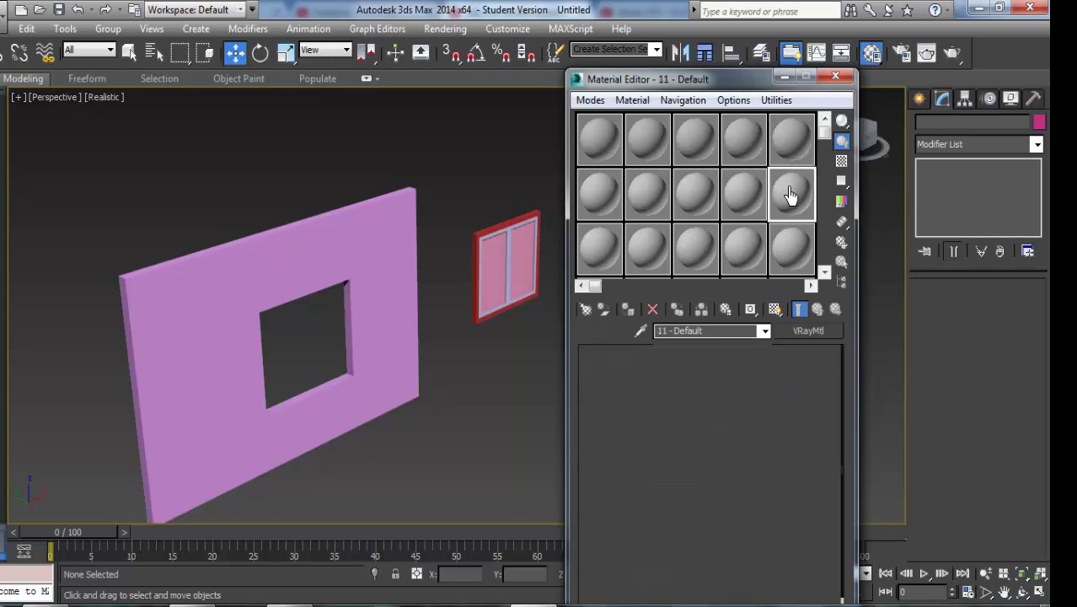
pyautogui.click(747, 200)
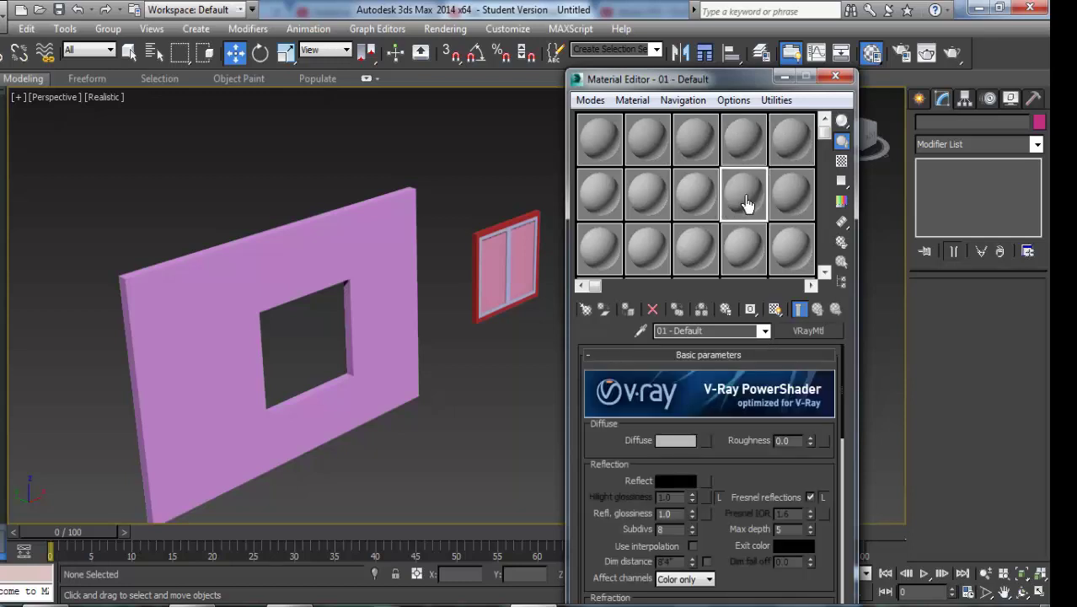
pyautogui.click(702, 197)
pyautogui.click(647, 195)
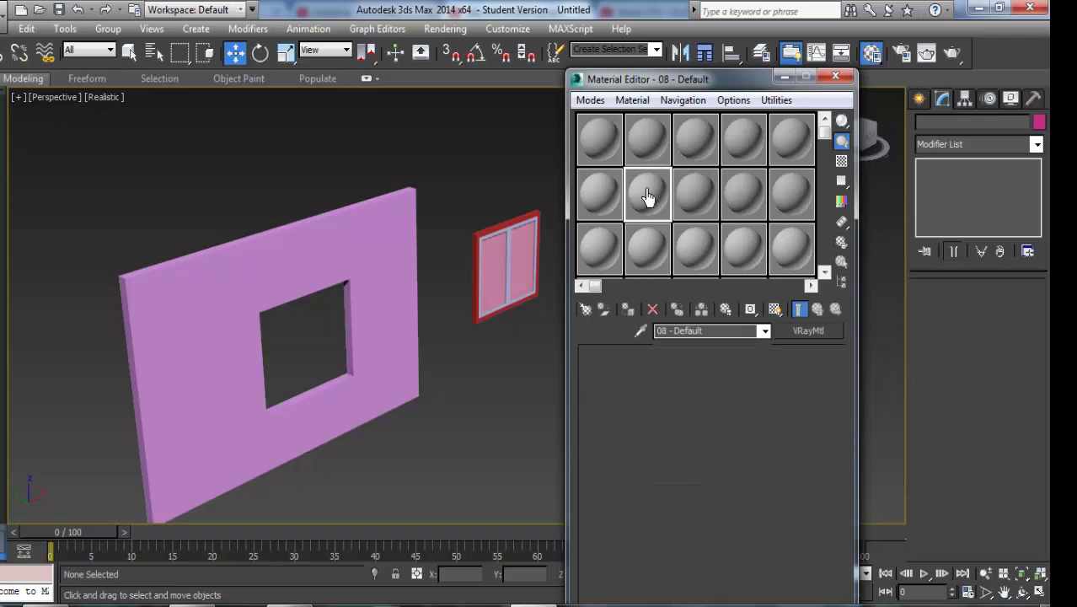
pyautogui.click(600, 194)
pyautogui.click(593, 160)
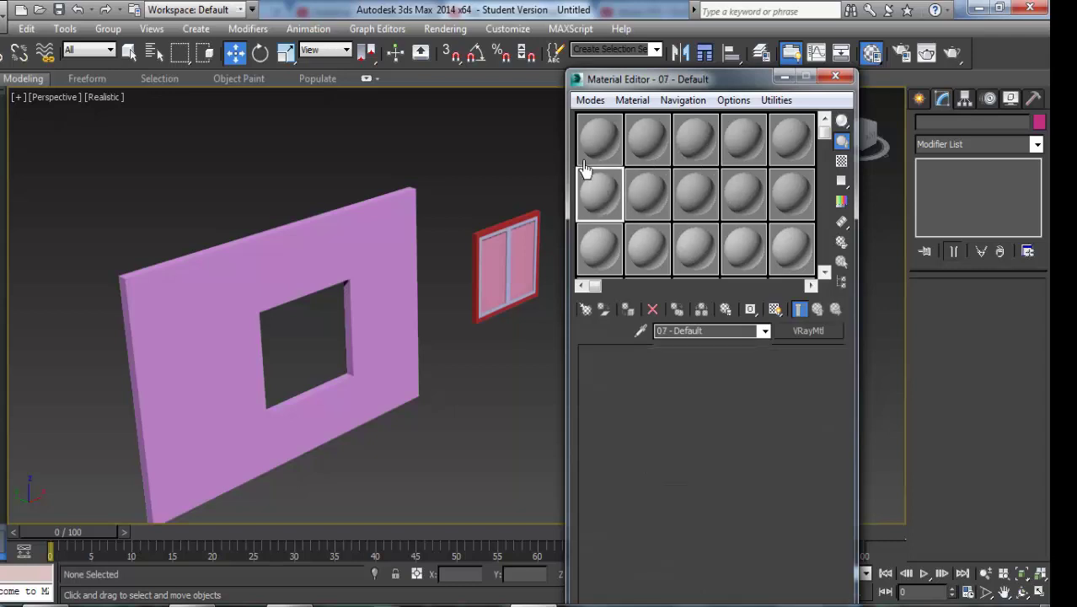
# Step: Rename the V-Ray material 'window frame' and select the window frame
pyautogui.click(720, 332)
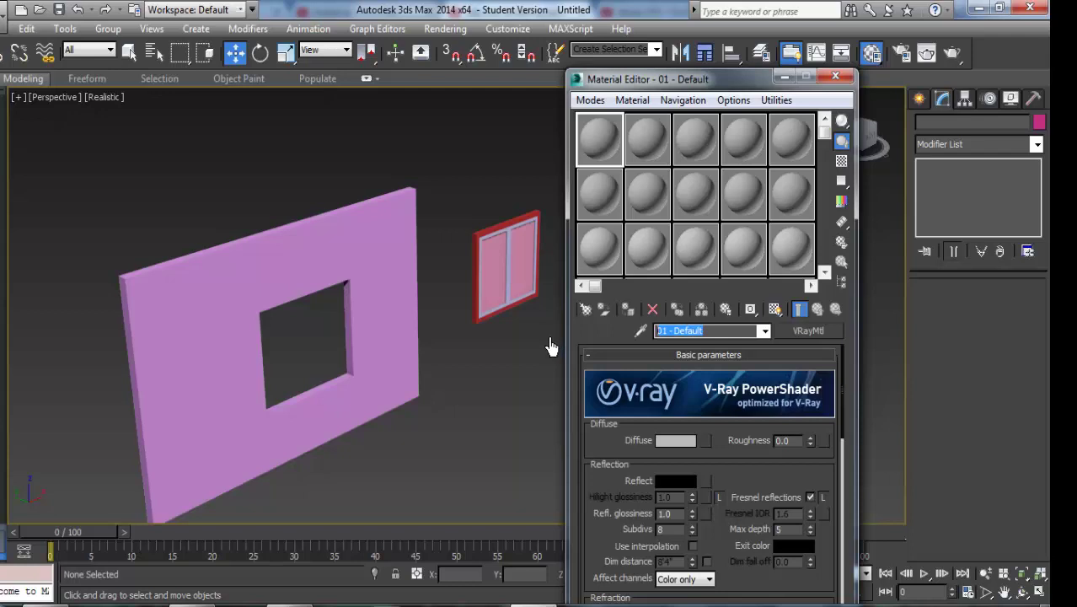
pyautogui.write('windo')
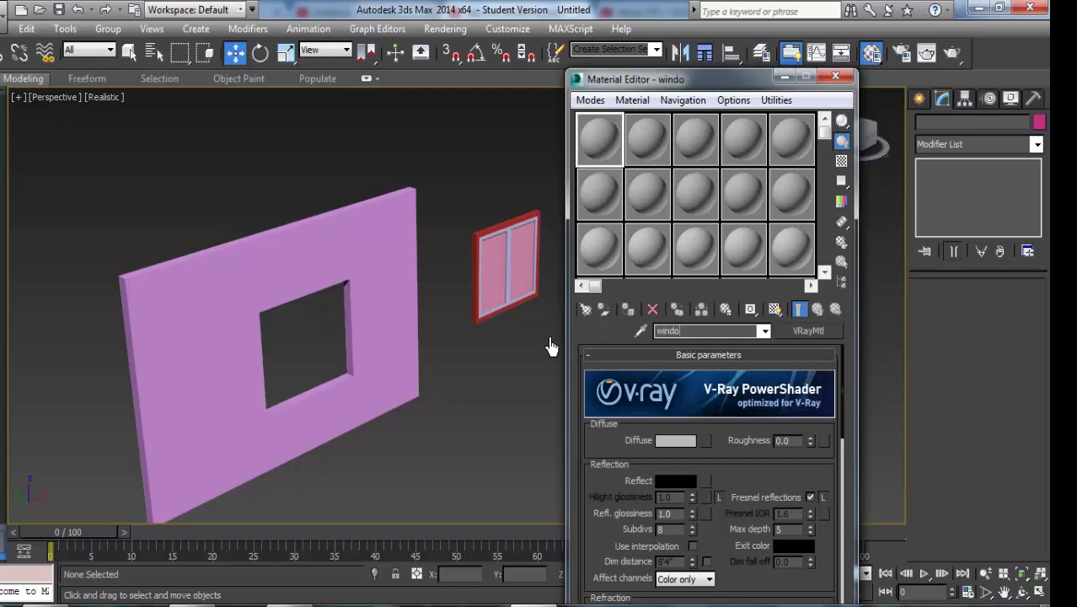
pyautogui.write('w frame')
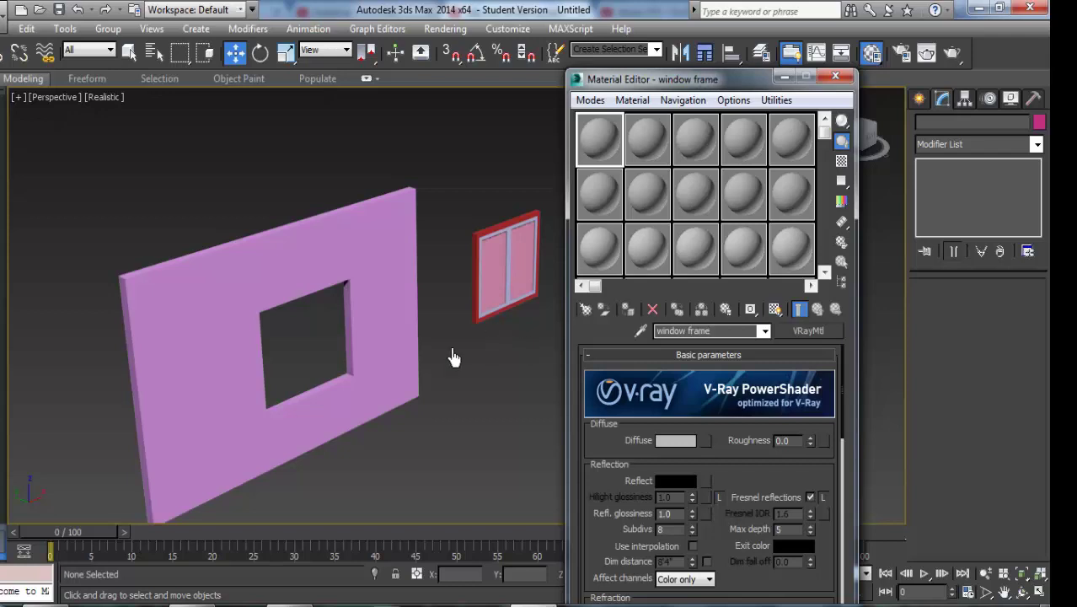
pyautogui.scroll(-1, 377, 365)
pyautogui.scroll(4, 442, 302)
pyautogui.scroll(-1, 444, 286)
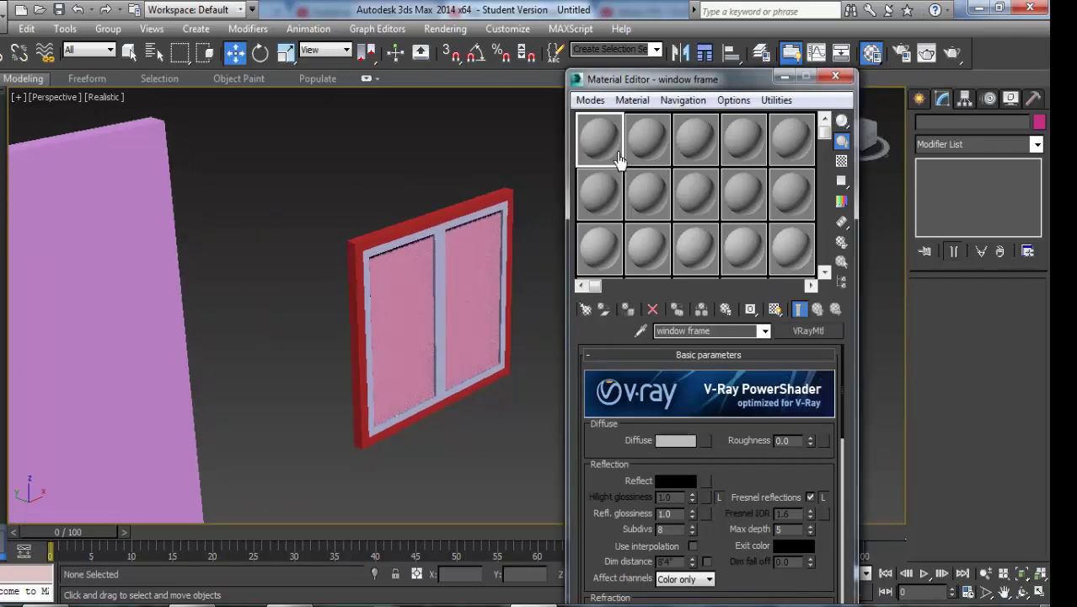
pyautogui.click(459, 207)
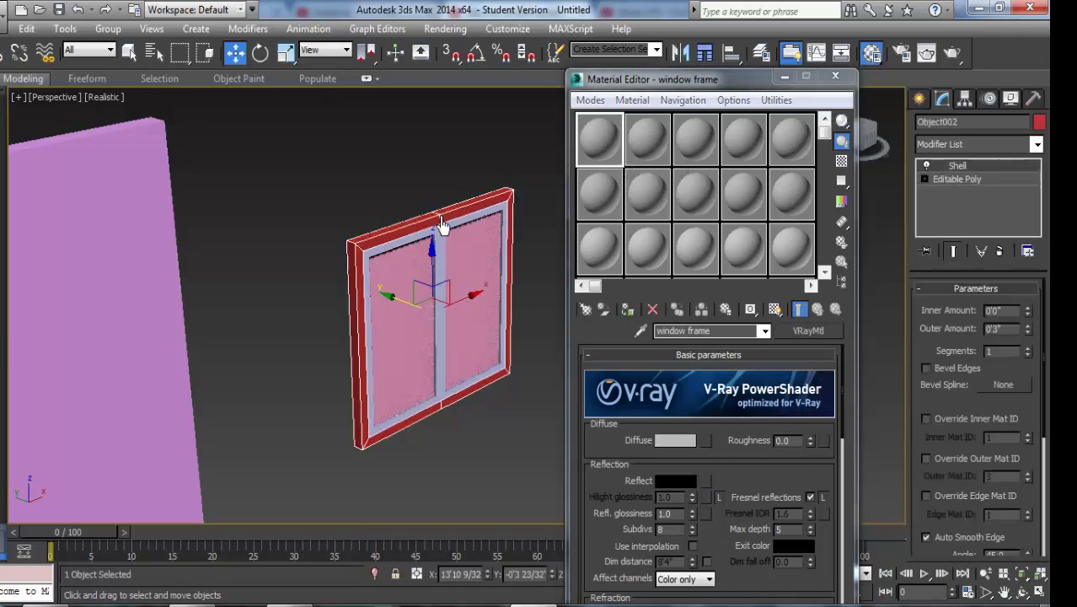
# Step: Apply the window frame material to the frame and darken its diffuse colour
pyautogui.click(627, 311)
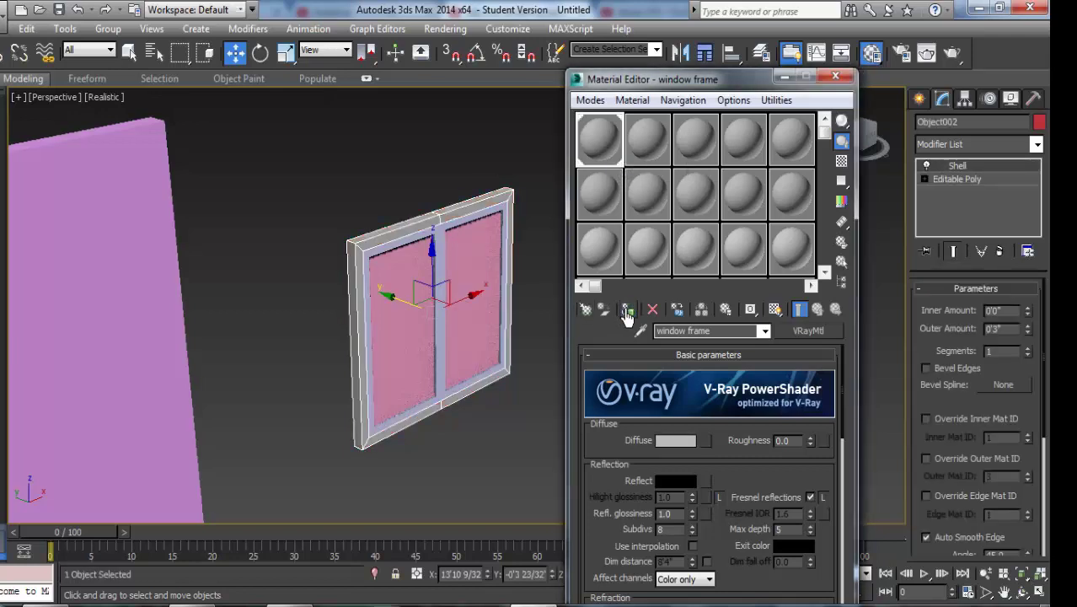
pyautogui.click(675, 442)
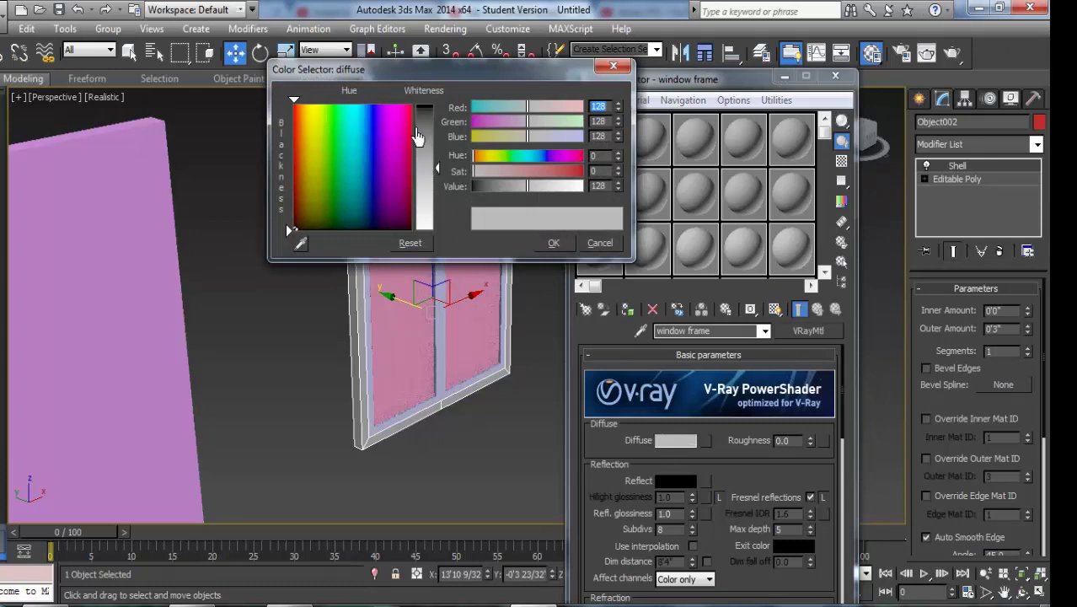
pyautogui.moveTo(423, 138)
pyautogui.mouseDown()
pyautogui.moveTo(440, 123)
pyautogui.moveTo(431, 124)
pyautogui.mouseUp()
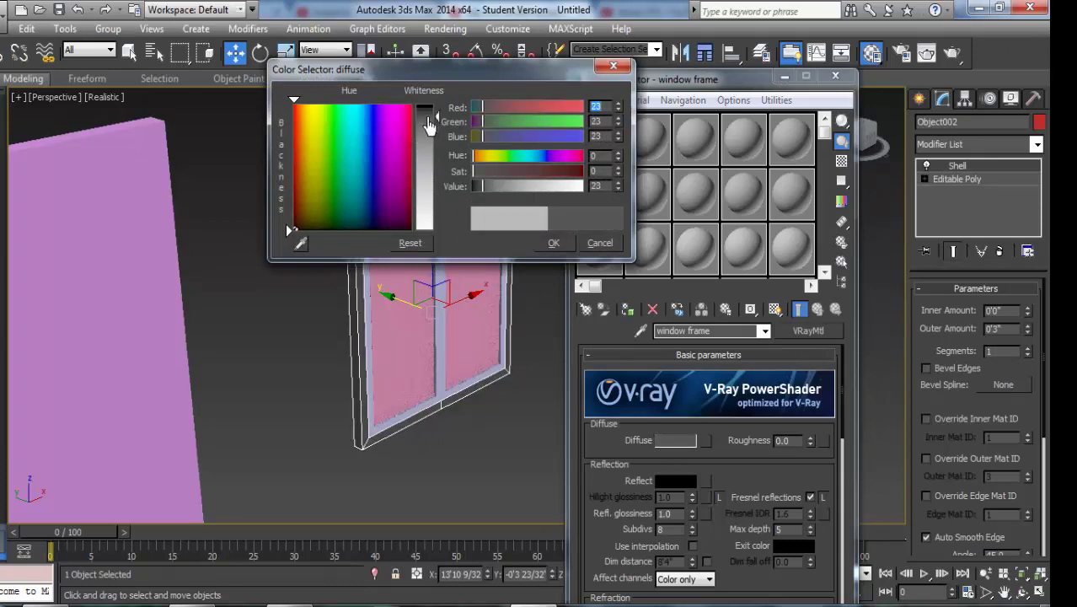
pyautogui.click(551, 243)
pyautogui.moveTo(756, 502); pyautogui.dragTo(823, 482)
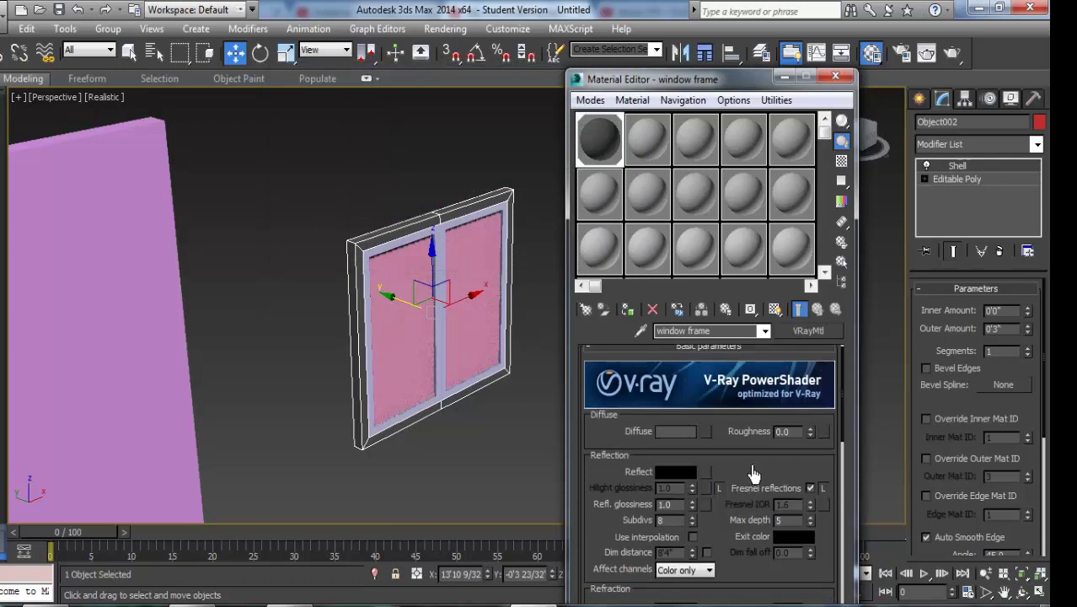
pyautogui.doubleClick(615, 141)
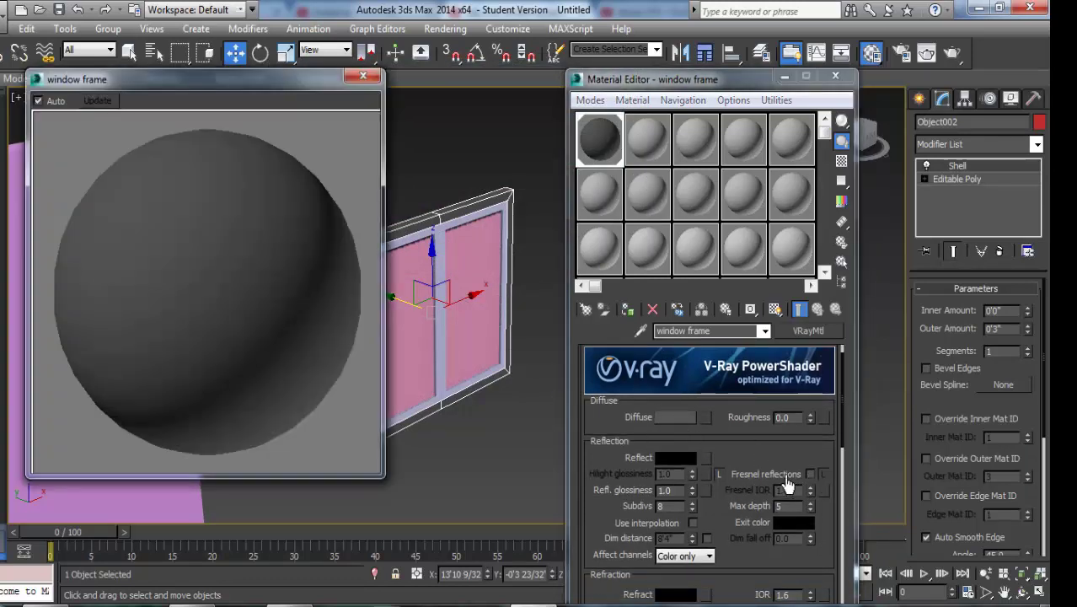
# Step: Set a grey 52 reflection with Hilight and Refl. glossiness both at 0.75
pyautogui.click(688, 462)
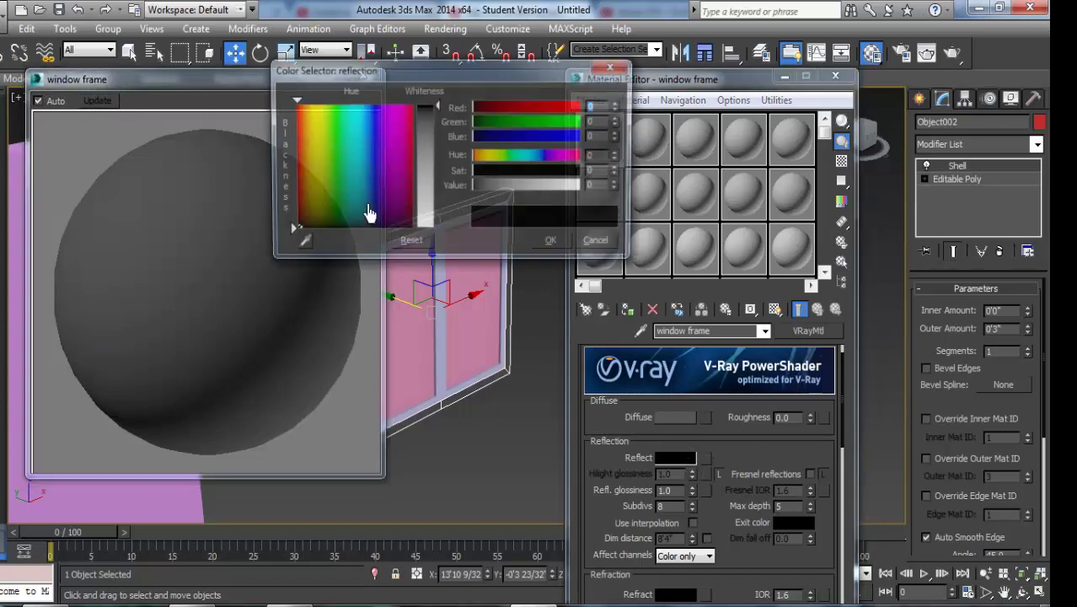
pyautogui.click(425, 134)
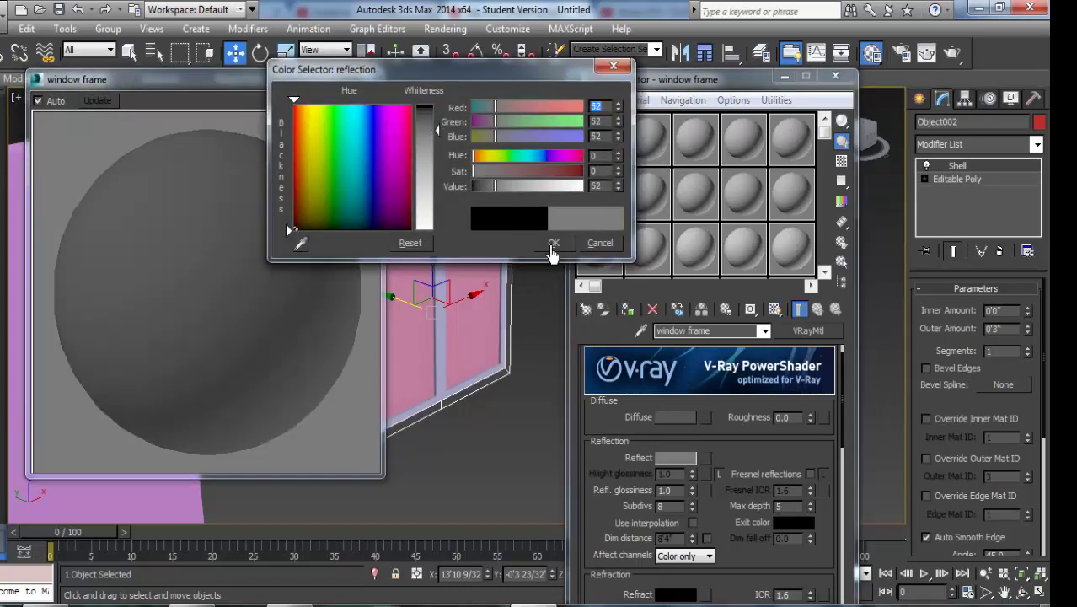
pyautogui.click(553, 242)
pyautogui.click(717, 476)
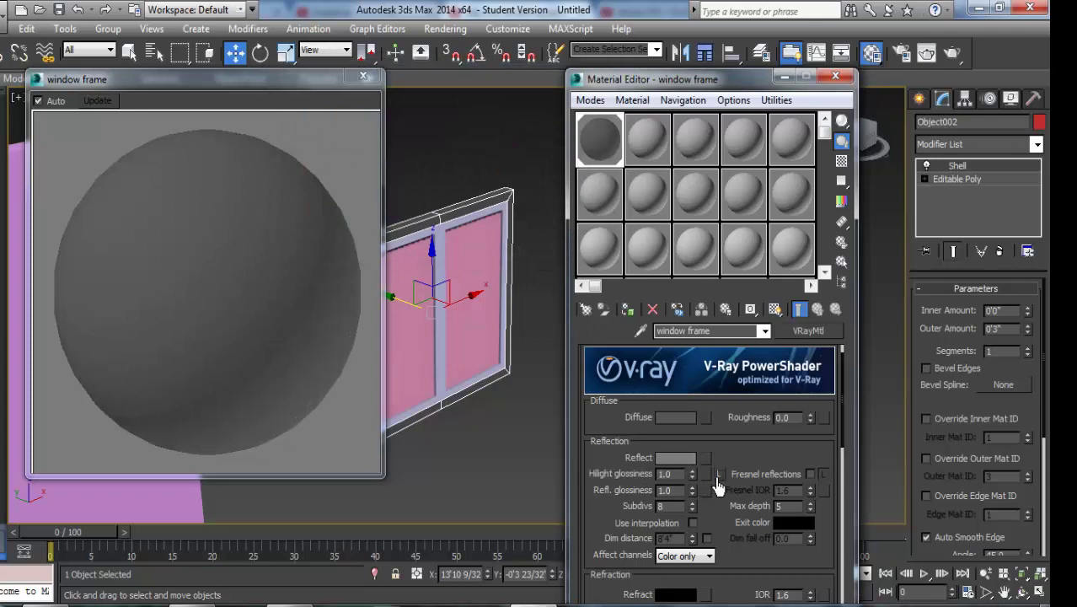
pyautogui.doubleClick(683, 474)
pyautogui.write('.75')
pyautogui.doubleClick(669, 491)
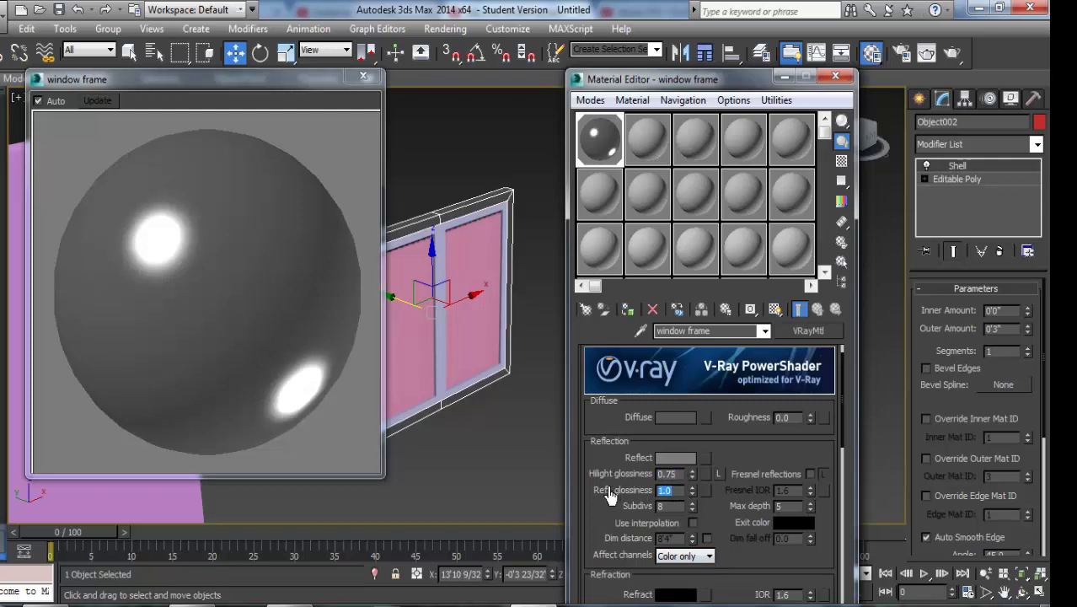
pyautogui.write('.75')
pyautogui.click(363, 77)
pyautogui.scroll(3, 396, 240)
# Step: Select the inner window frame and assign it a new material named 'window f1'
pyautogui.scroll(3, 377, 235)
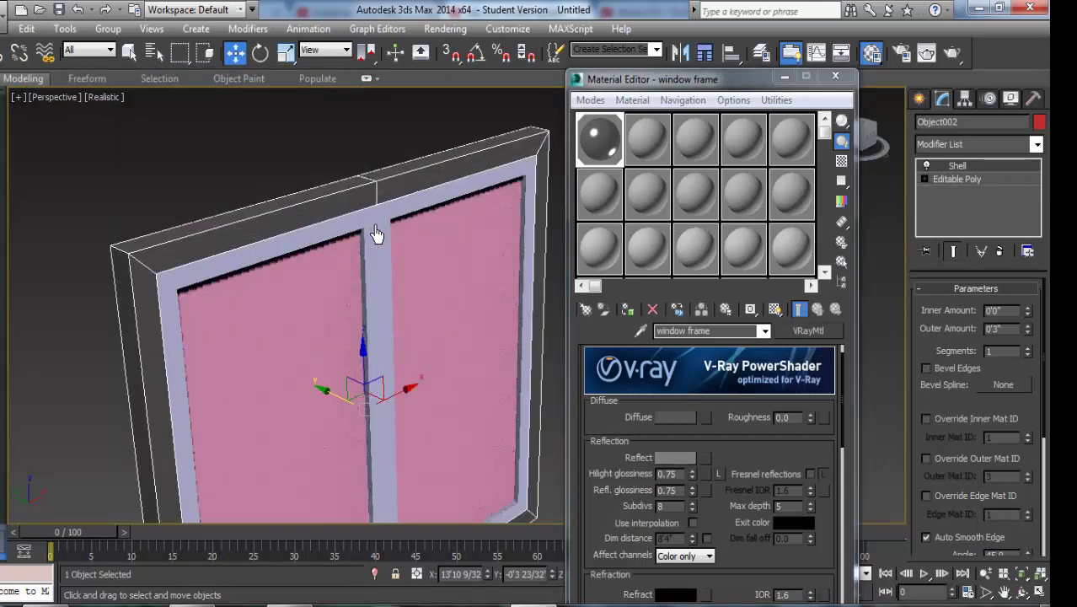
pyautogui.click(377, 235)
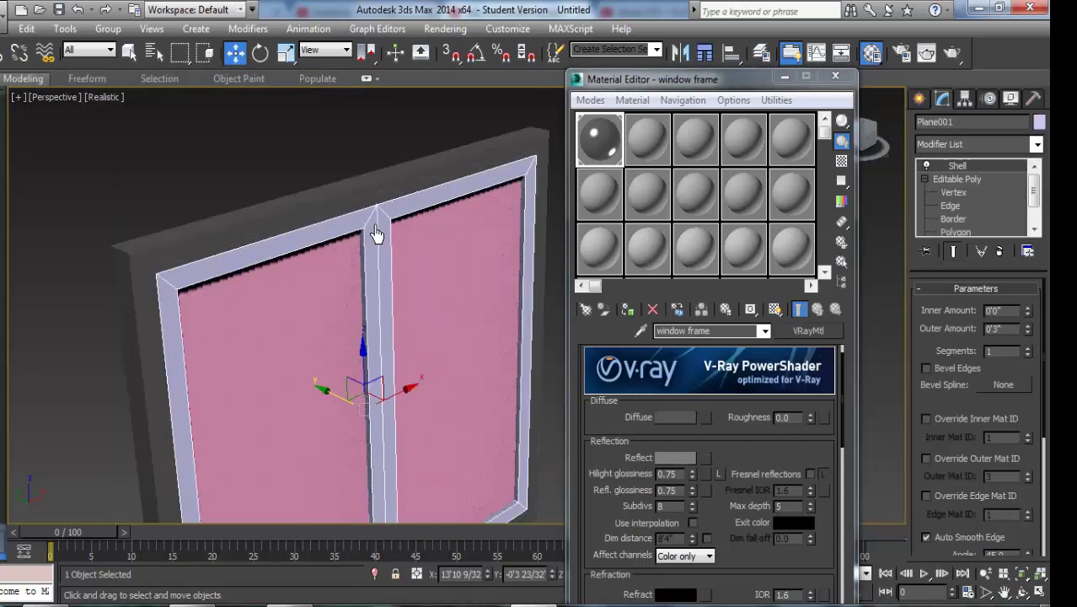
pyautogui.click(642, 145)
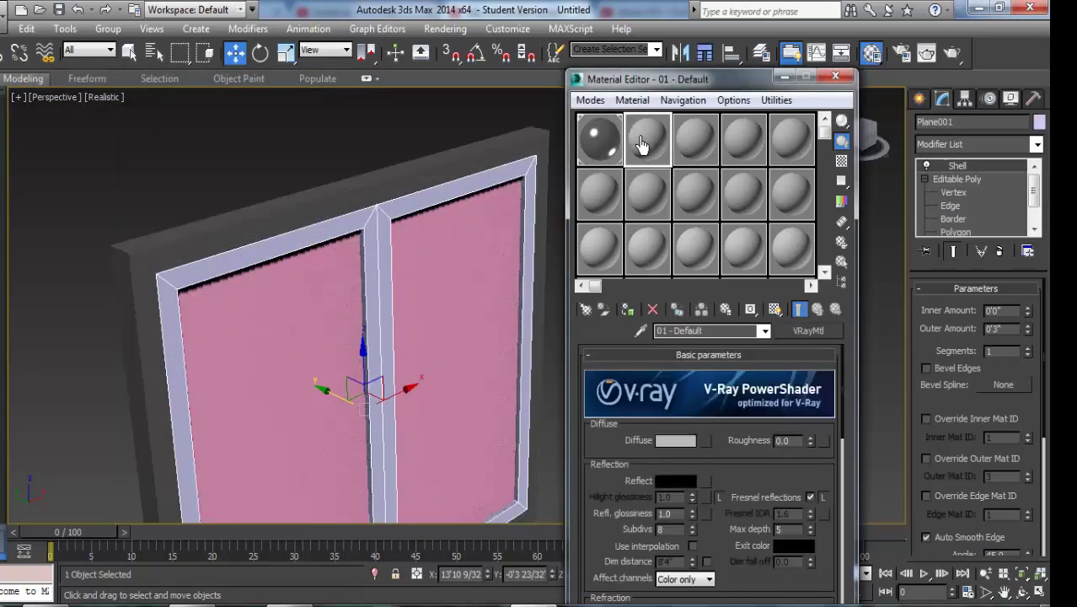
pyautogui.click(704, 331)
pyautogui.write('w ')
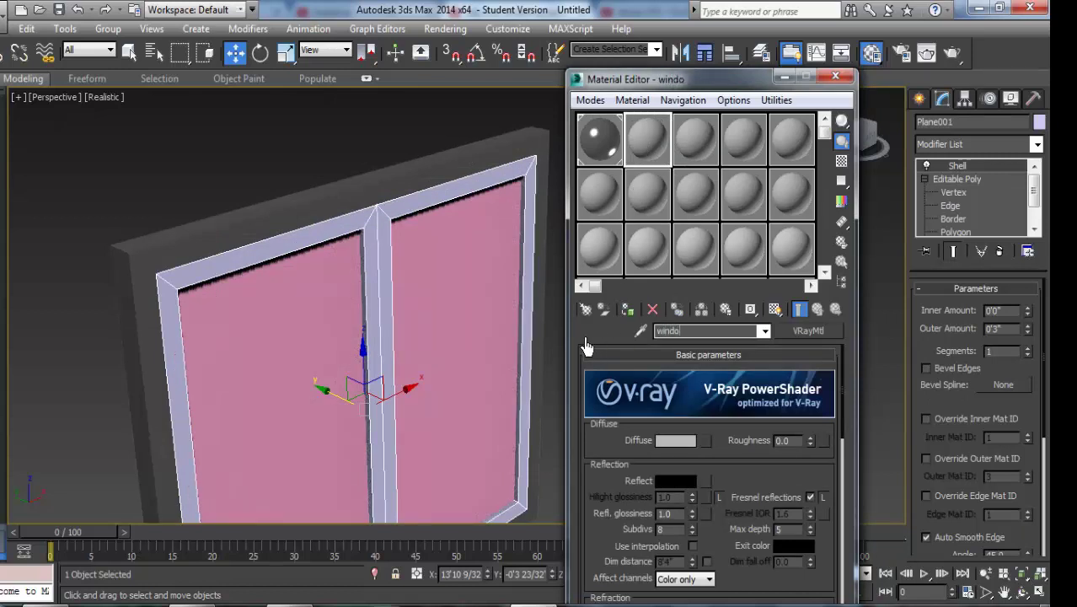
pyautogui.write('f1')
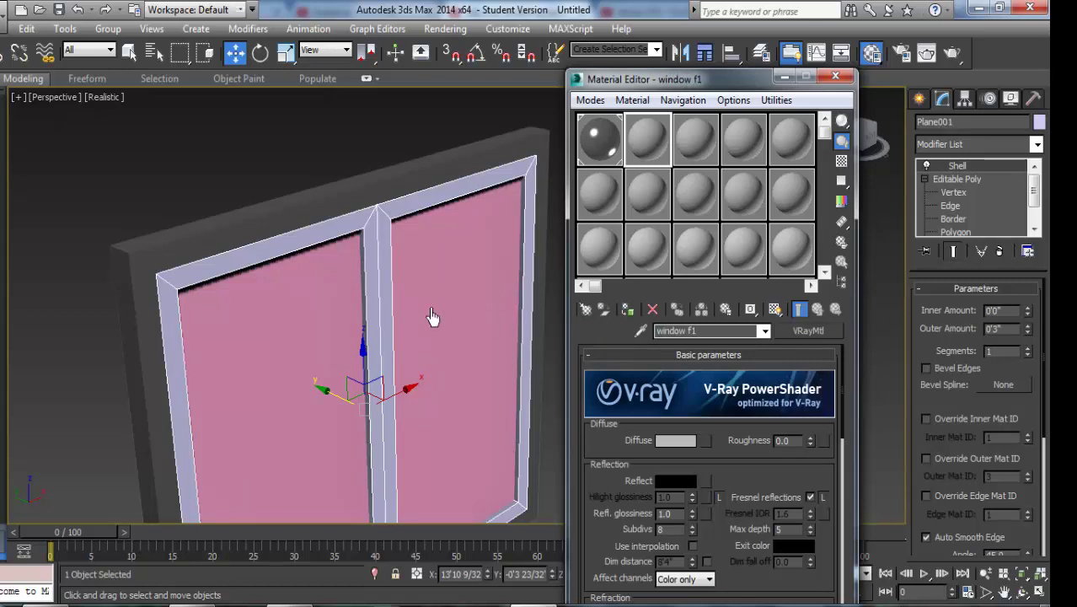
pyautogui.click(627, 309)
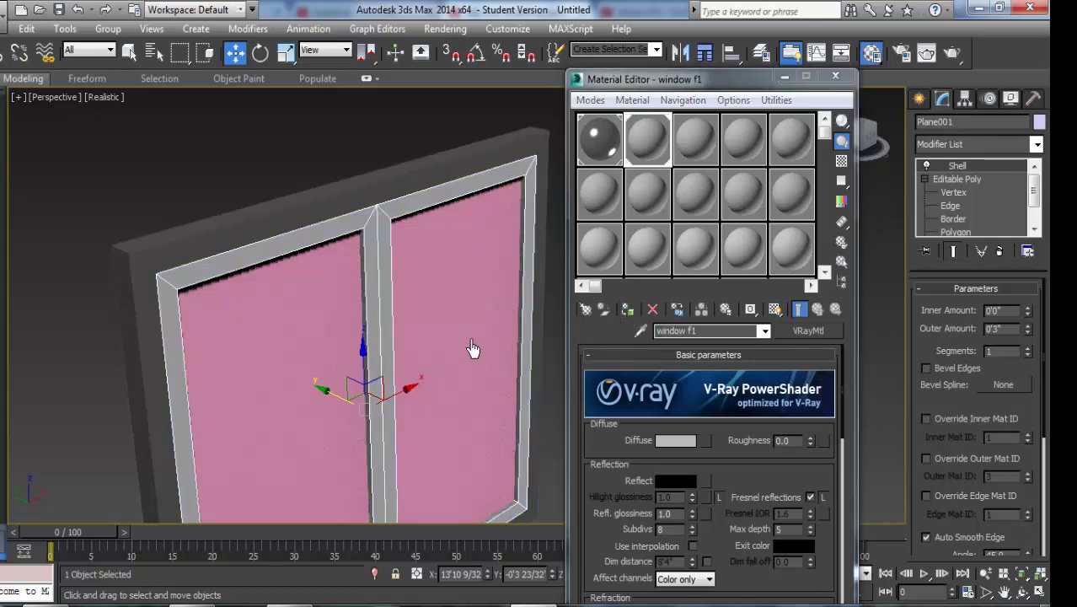
# Step: Set the window f1 diffuse colour to peach
pyautogui.click(676, 440)
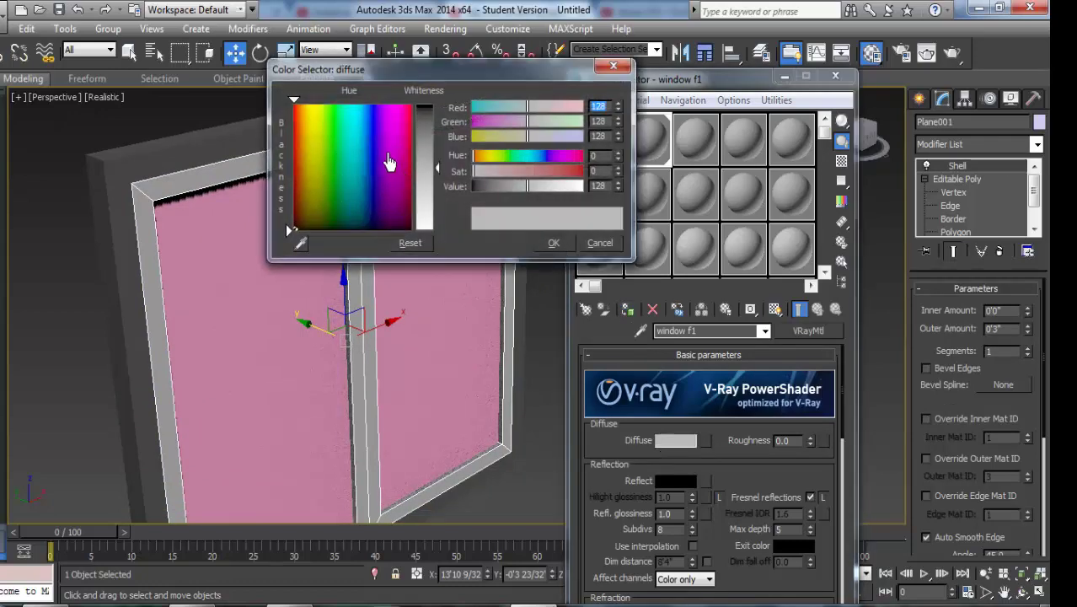
pyautogui.moveTo(389, 160); pyautogui.dragTo(395, 150)
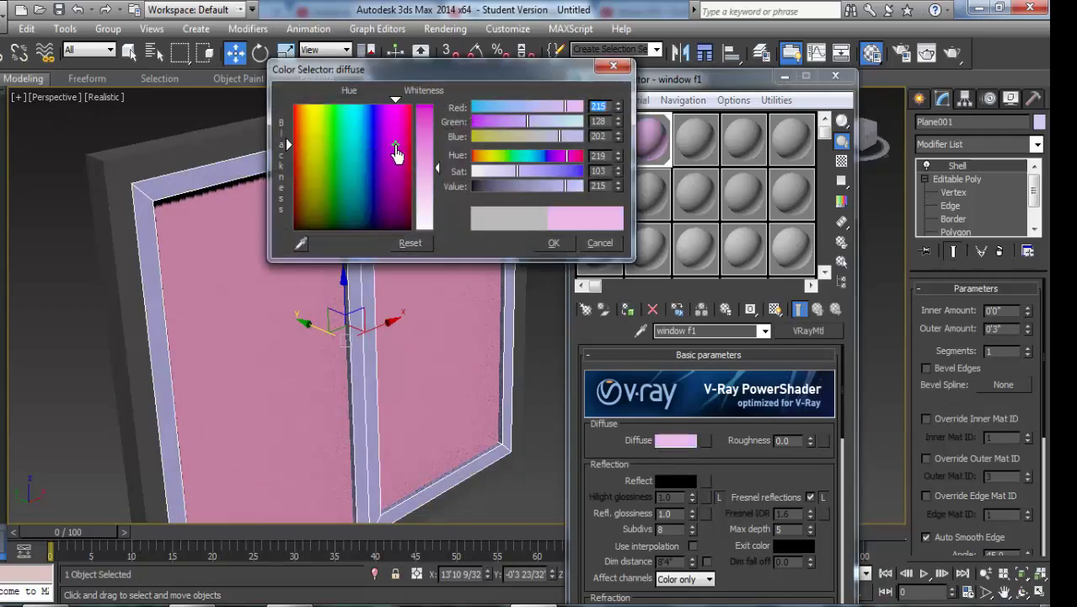
pyautogui.click(548, 187)
pyautogui.moveTo(517, 121); pyautogui.dragTo(528, 122)
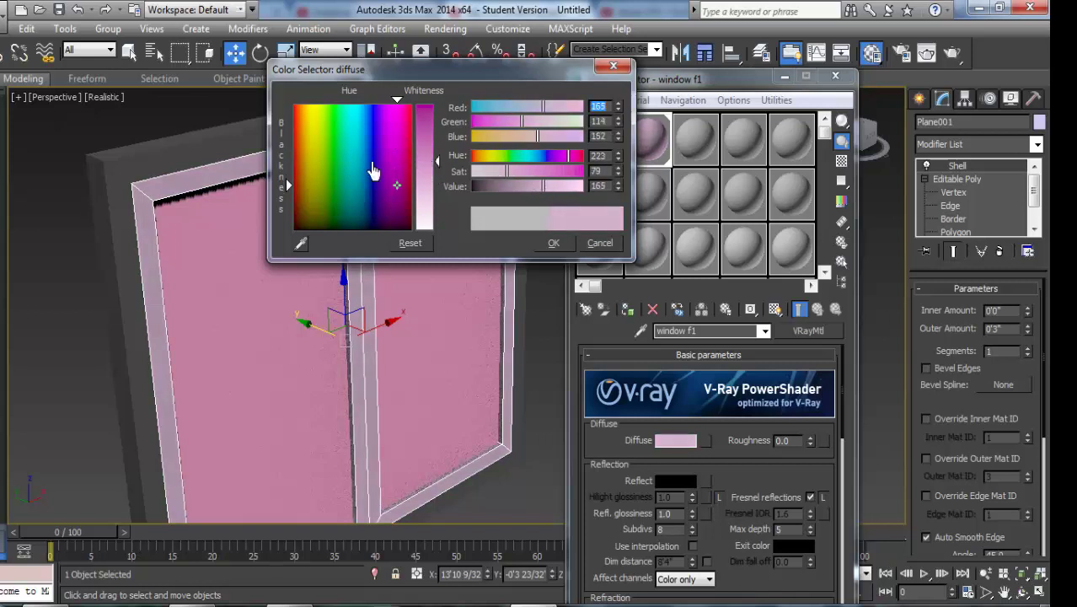
pyautogui.click(301, 146)
pyautogui.moveTo(421, 165); pyautogui.dragTo(423, 128)
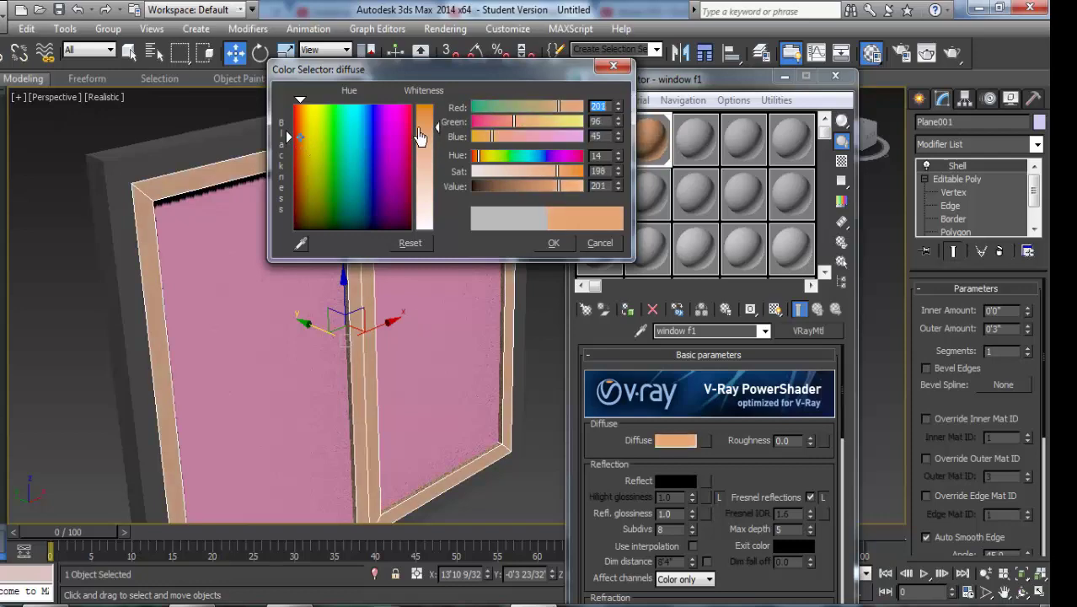
pyautogui.click(553, 243)
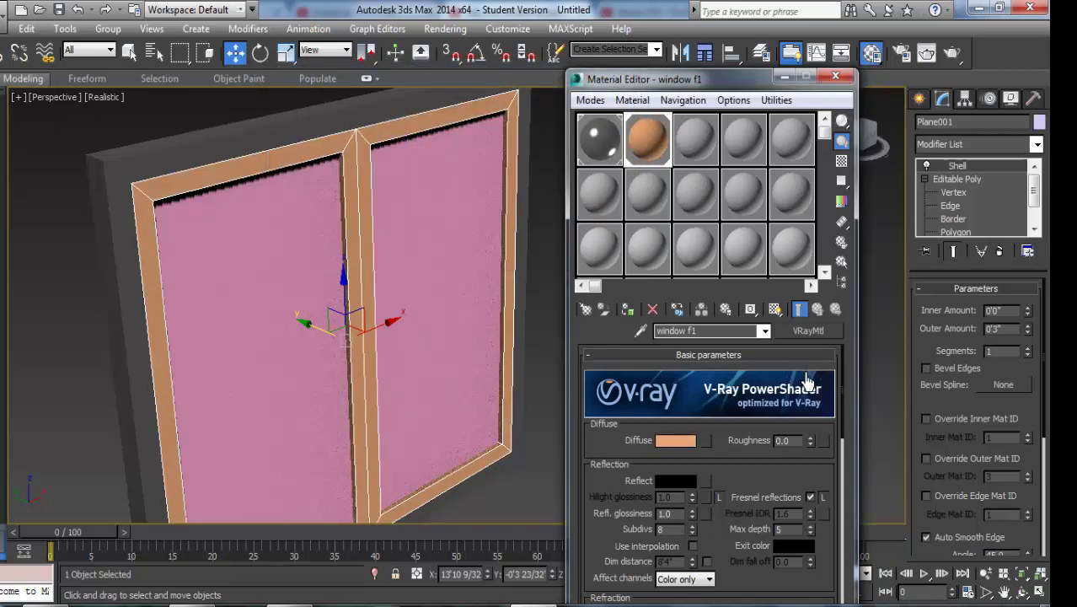
# Step: Turn off Fresnel, set reflection to pink, and set glossiness to 0.75
pyautogui.click(809, 497)
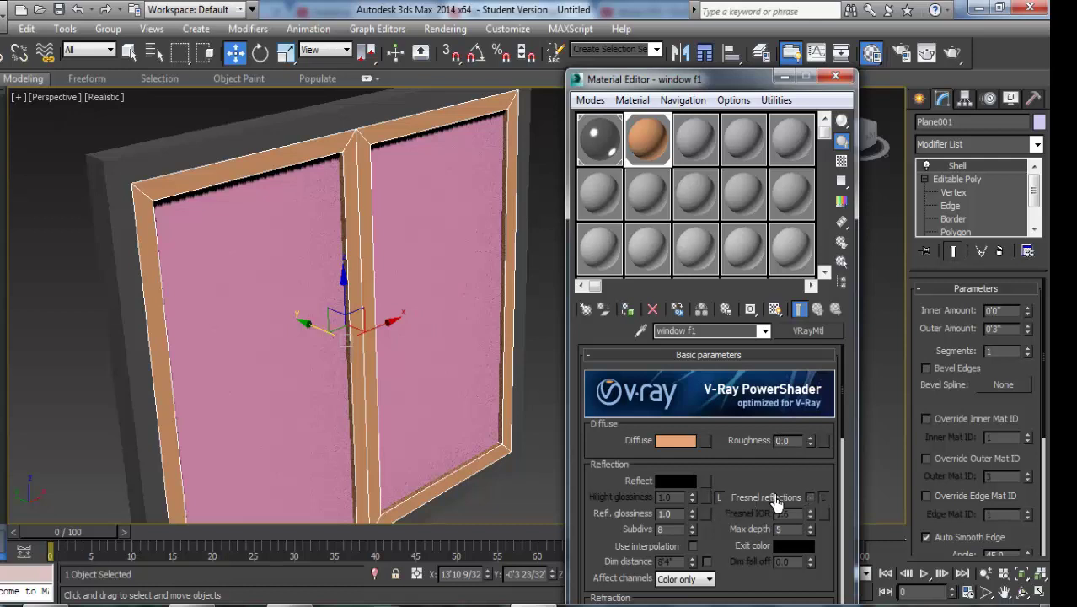
pyautogui.click(682, 482)
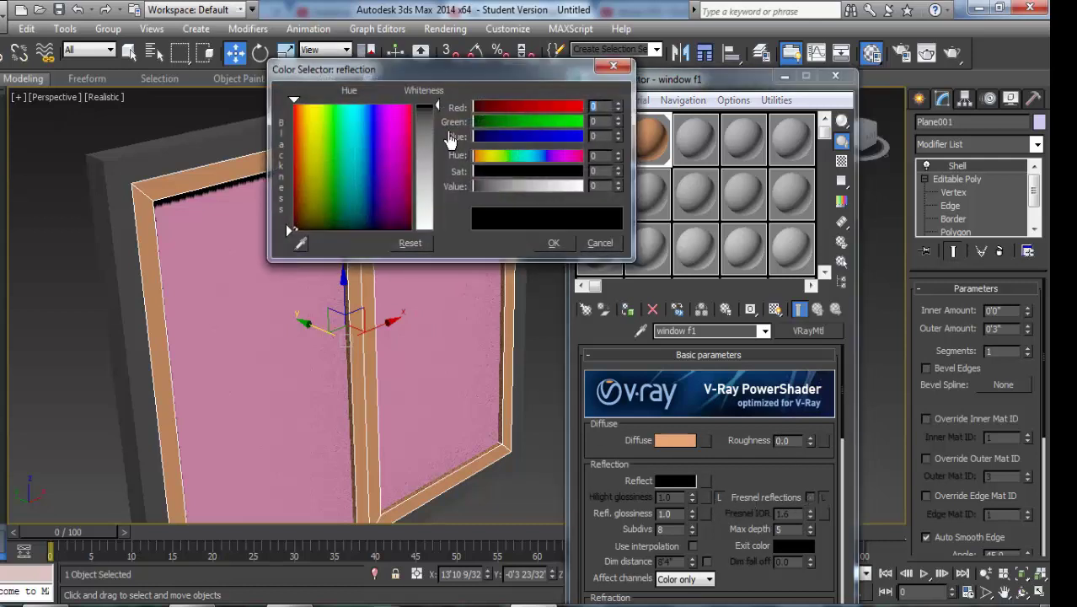
pyautogui.click(566, 155)
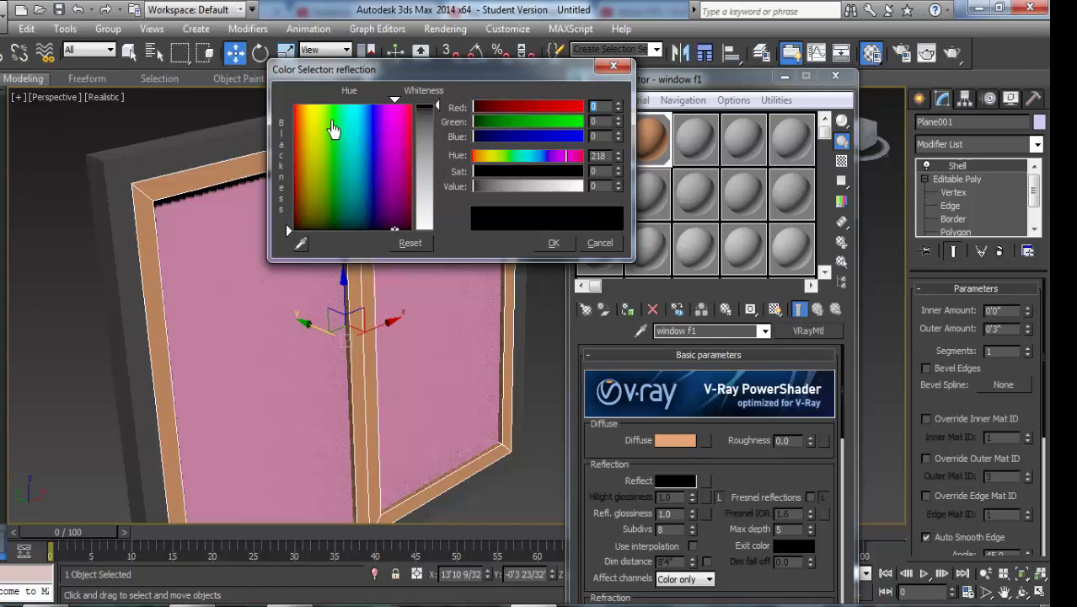
pyautogui.click(402, 141)
pyautogui.moveTo(424, 107); pyautogui.dragTo(424, 155)
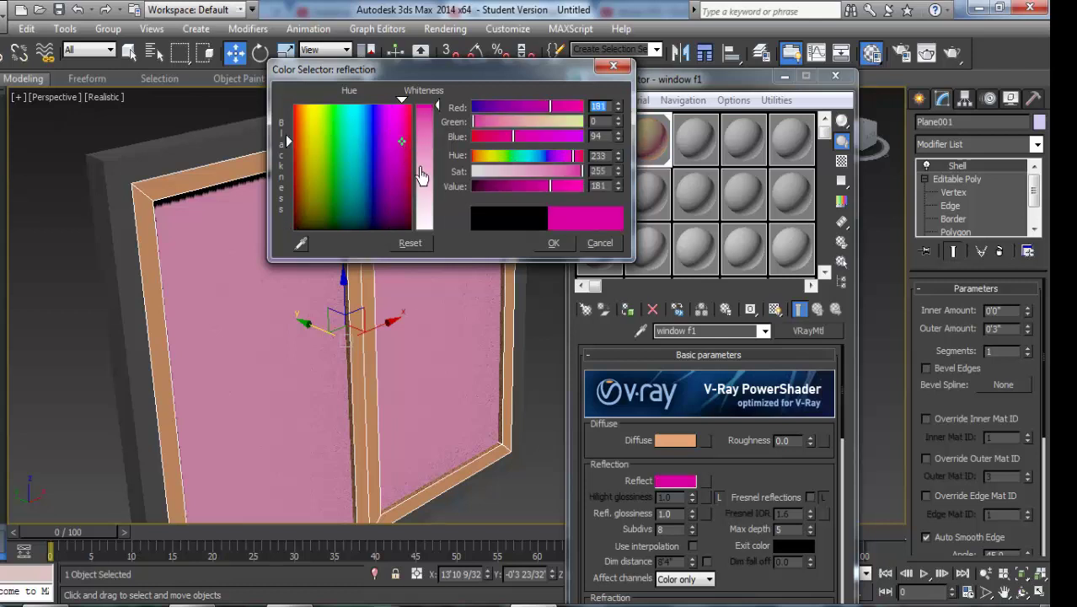
pyautogui.click(552, 243)
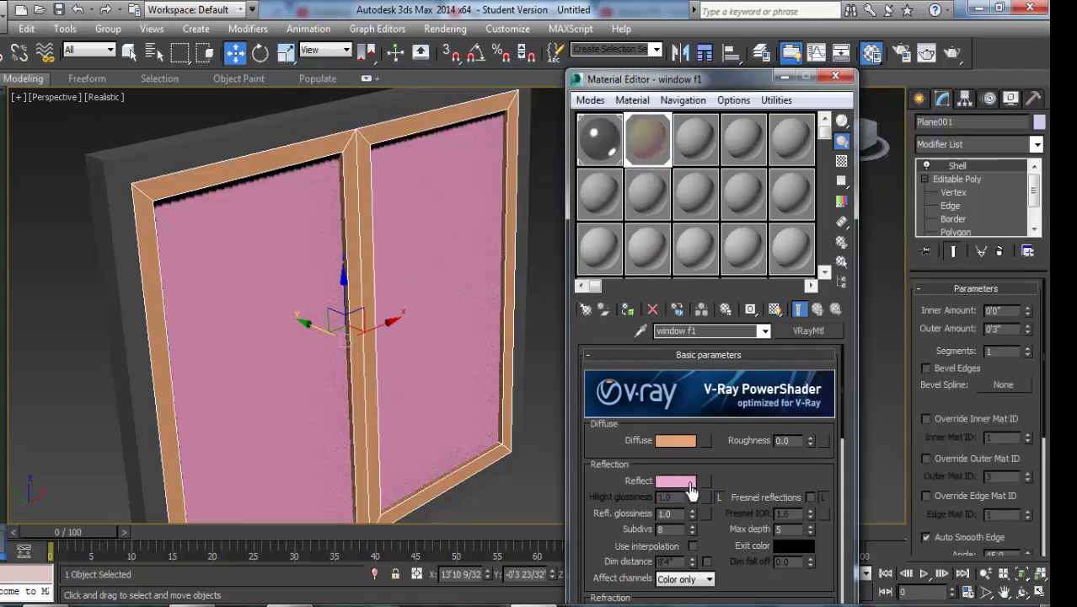
pyautogui.click(719, 497)
pyautogui.click(678, 514)
pyautogui.write('0.75')
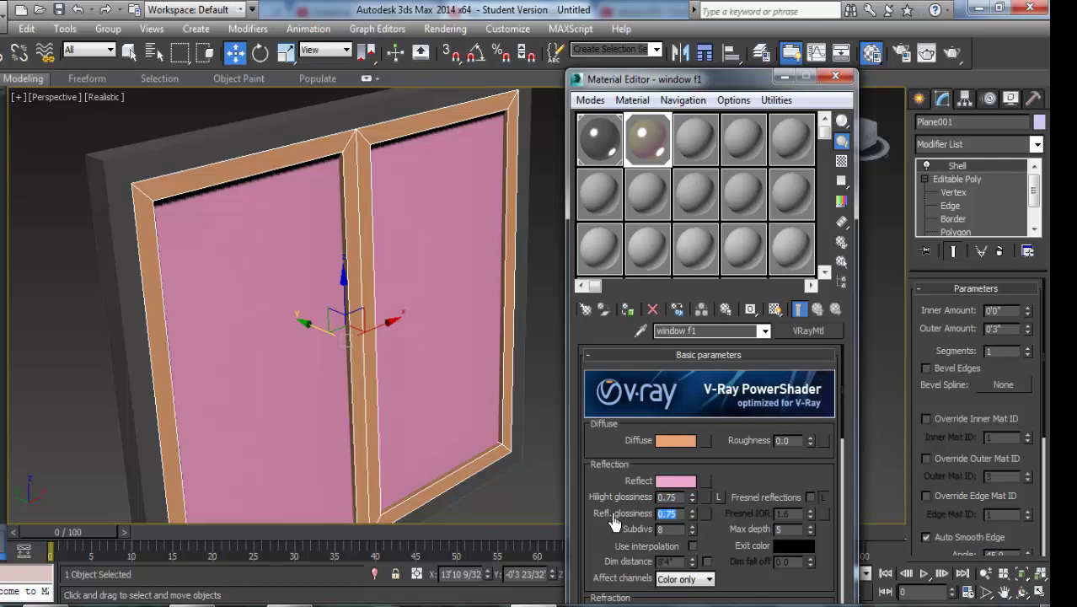
pyautogui.scroll(3, 449, 320)
# Step: Create a new material named 'glass' and assign it to the window panes
pyautogui.click(517, 348)
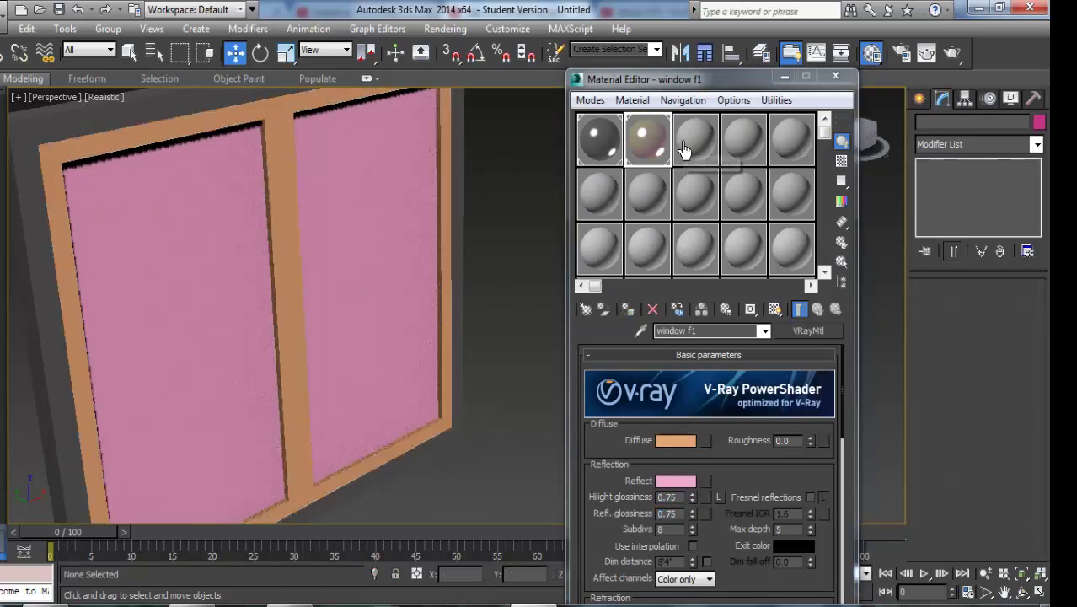
pyautogui.click(684, 150)
pyautogui.click(713, 335)
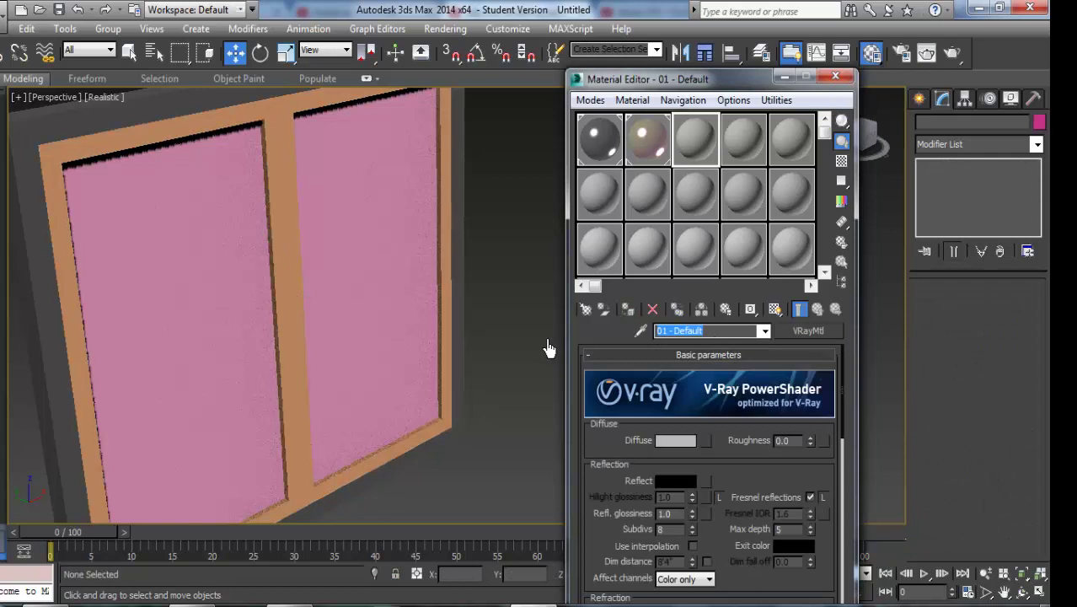
pyautogui.write('glass')
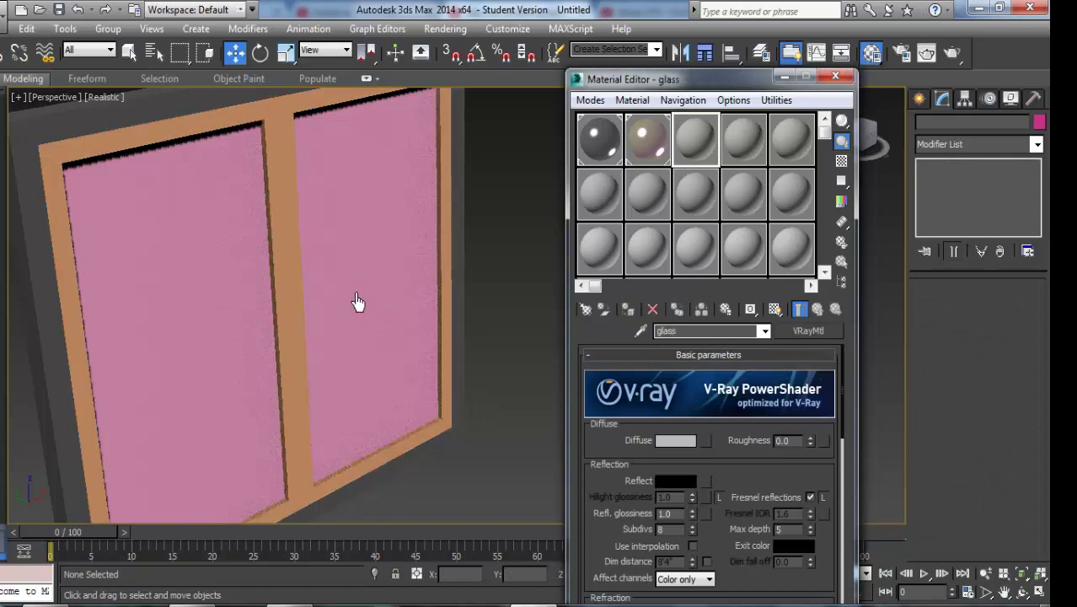
pyautogui.keyDown('alt'); pyautogui.moveTo(356, 304); pyautogui.dragTo(553, 382, button='middle'); pyautogui.keyUp('alt')
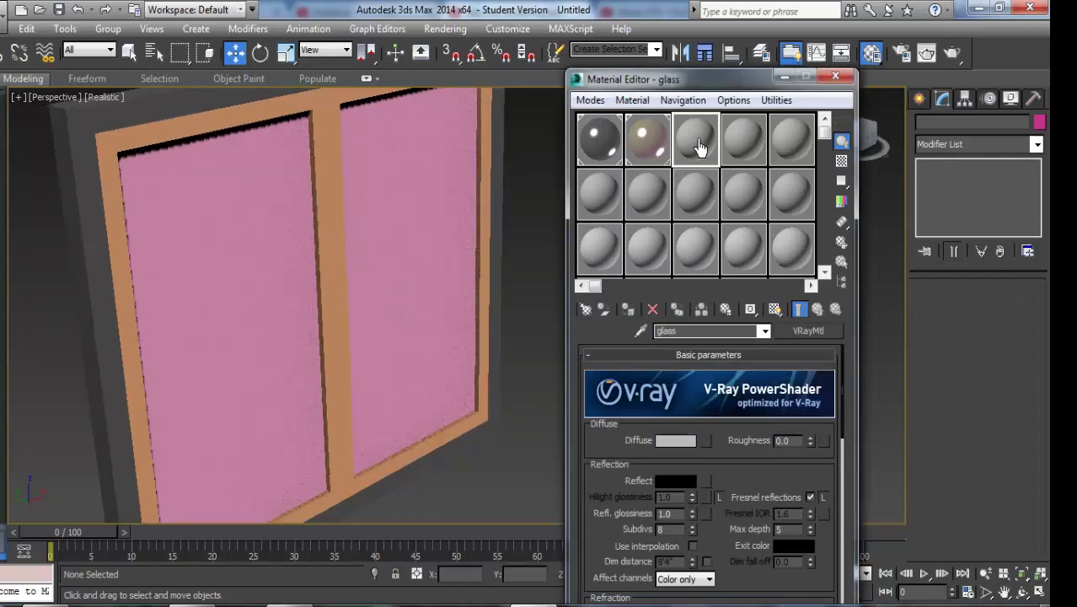
pyautogui.click(431, 315)
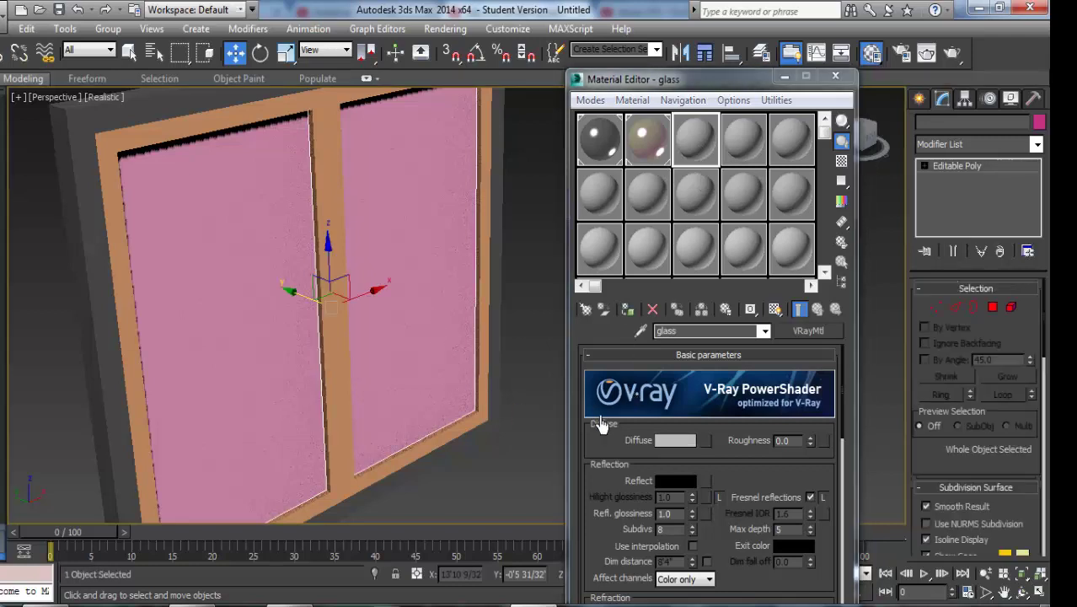
pyautogui.click(626, 308)
# Step: Give the glass material a blue diffuse colour
pyautogui.moveTo(403, 471); pyautogui.dragTo(358, 413, button='middle')
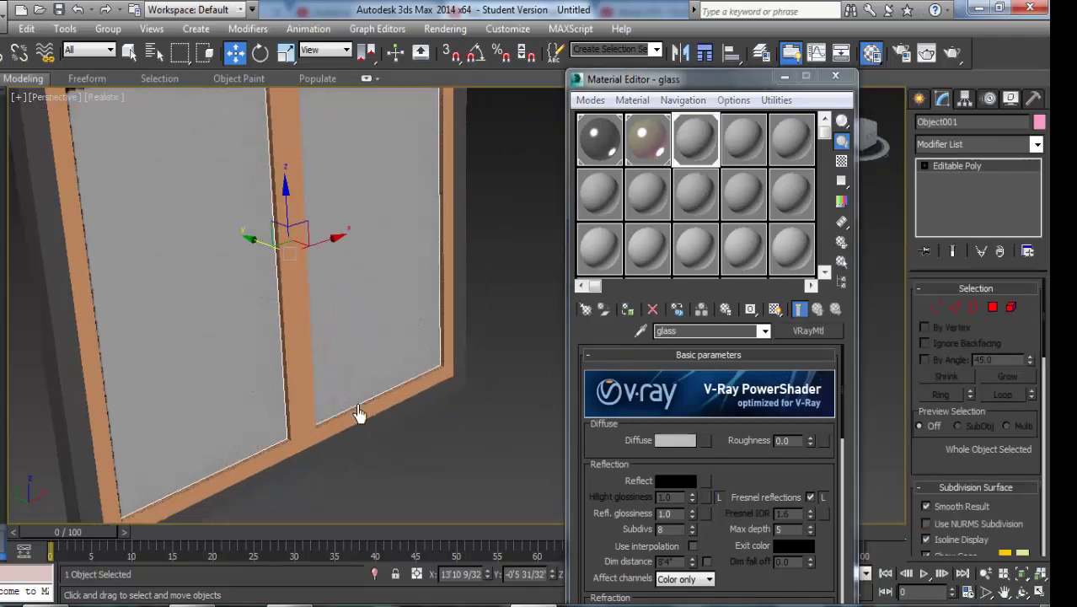
pyautogui.click(674, 440)
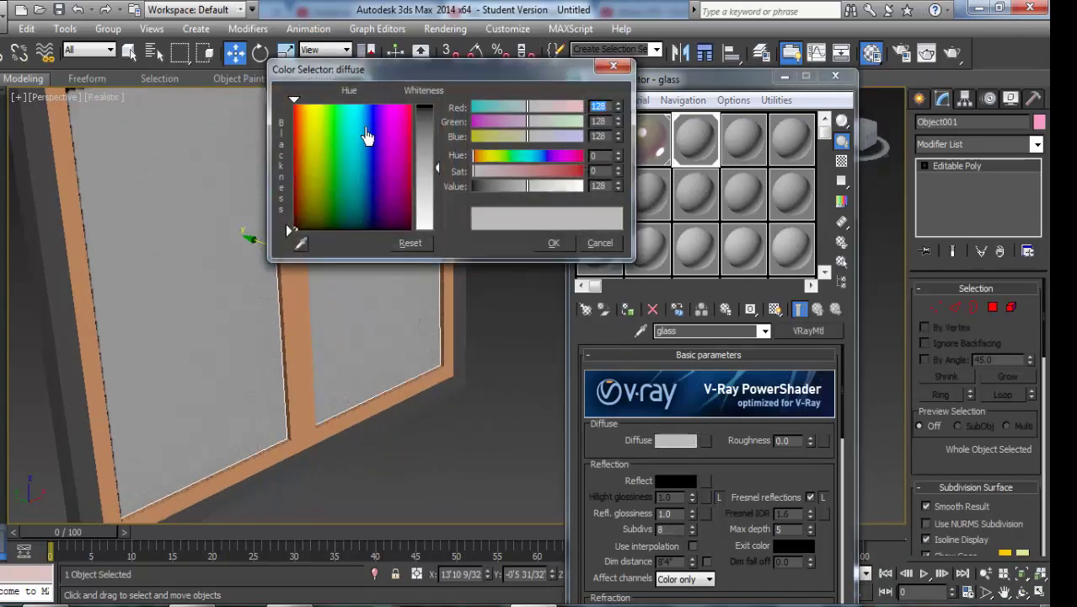
pyautogui.click(370, 133)
pyautogui.moveTo(430, 141)
pyautogui.mouseDown()
pyautogui.moveTo(430, 131)
pyautogui.moveTo(434, 152)
pyautogui.mouseUp()
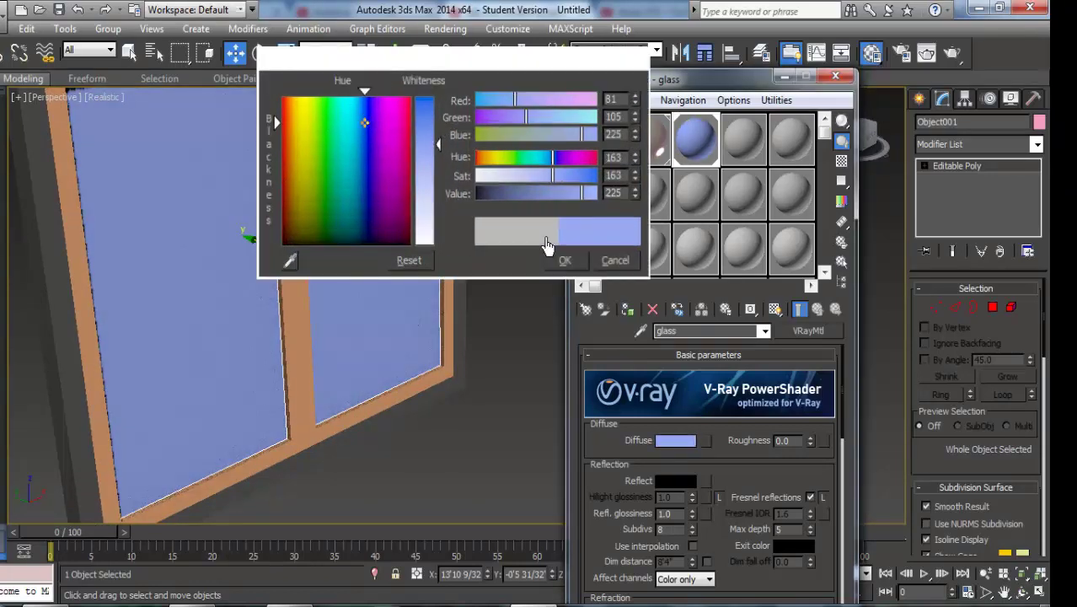
pyautogui.click(565, 260)
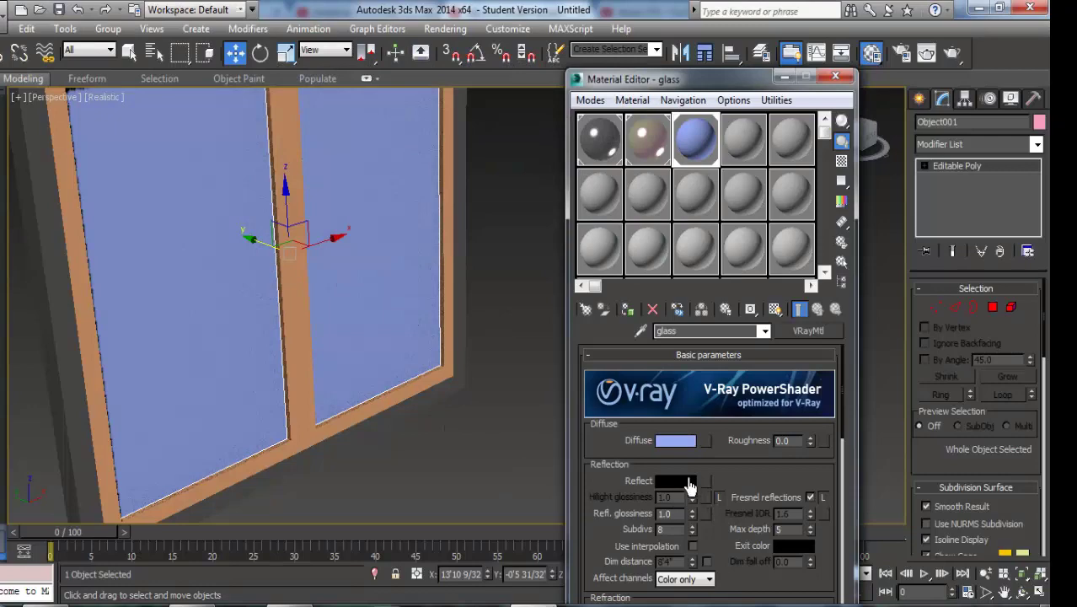
# Step: Set the glass reflection colour to grey
pyautogui.click(689, 486)
pyautogui.click(427, 157)
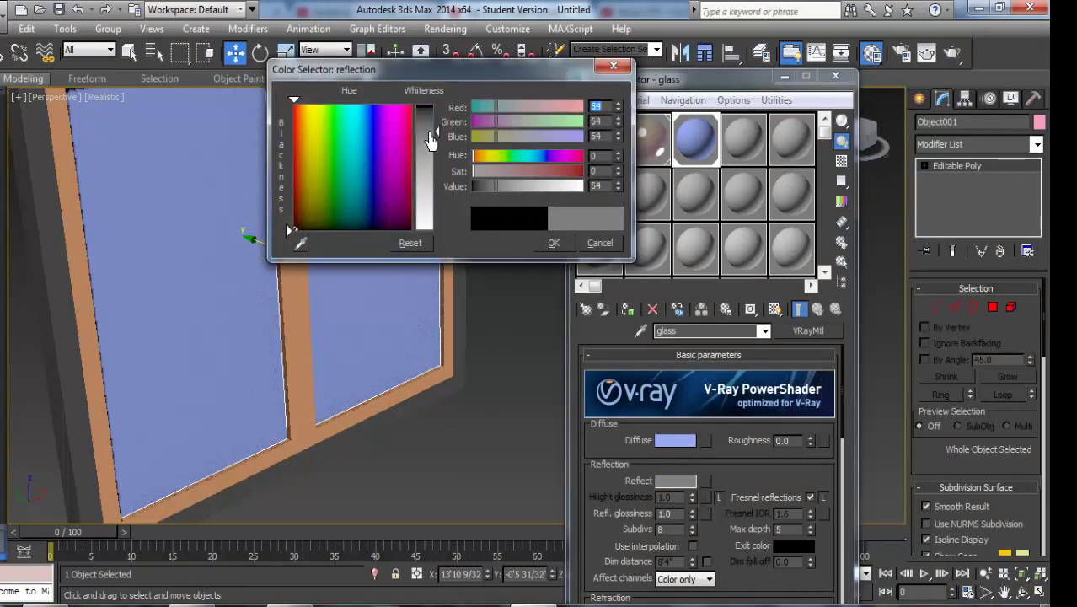
pyautogui.click(554, 243)
pyautogui.scroll(-2, 767, 444)
pyautogui.moveTo(767, 444); pyautogui.dragTo(762, 380)
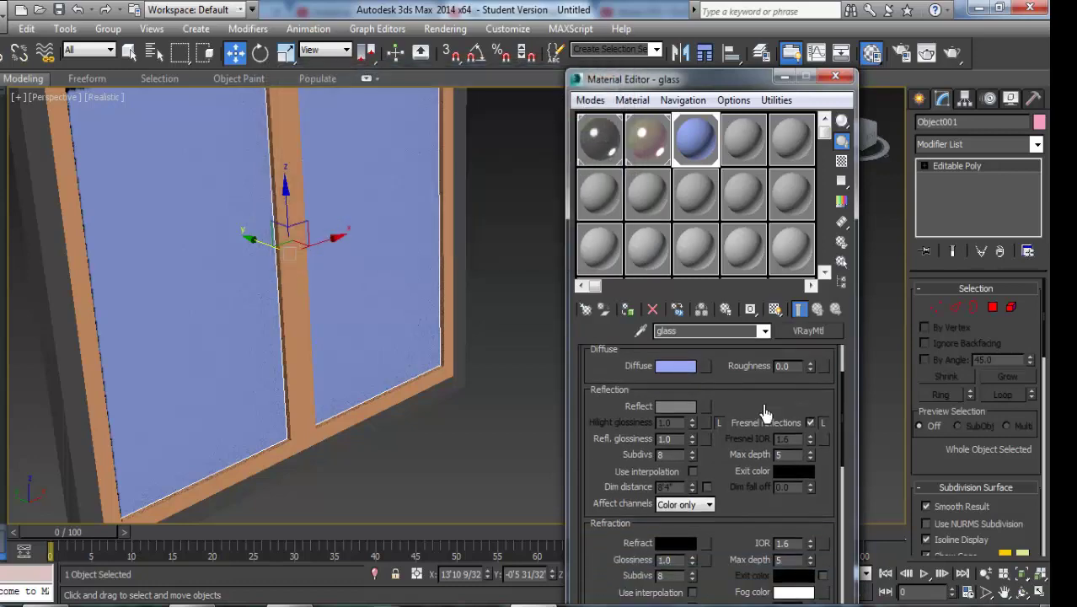
# Step: Set refraction to light grey (value 133), previewing the sample over a checker background
pyautogui.click(678, 511)
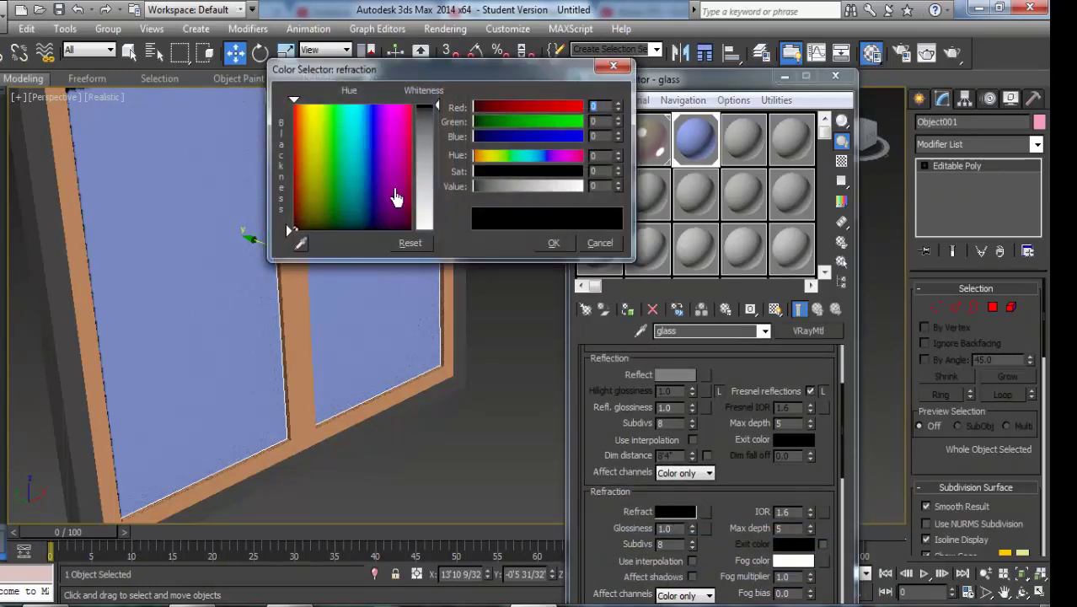
pyautogui.moveTo(439, 154); pyautogui.dragTo(438, 161)
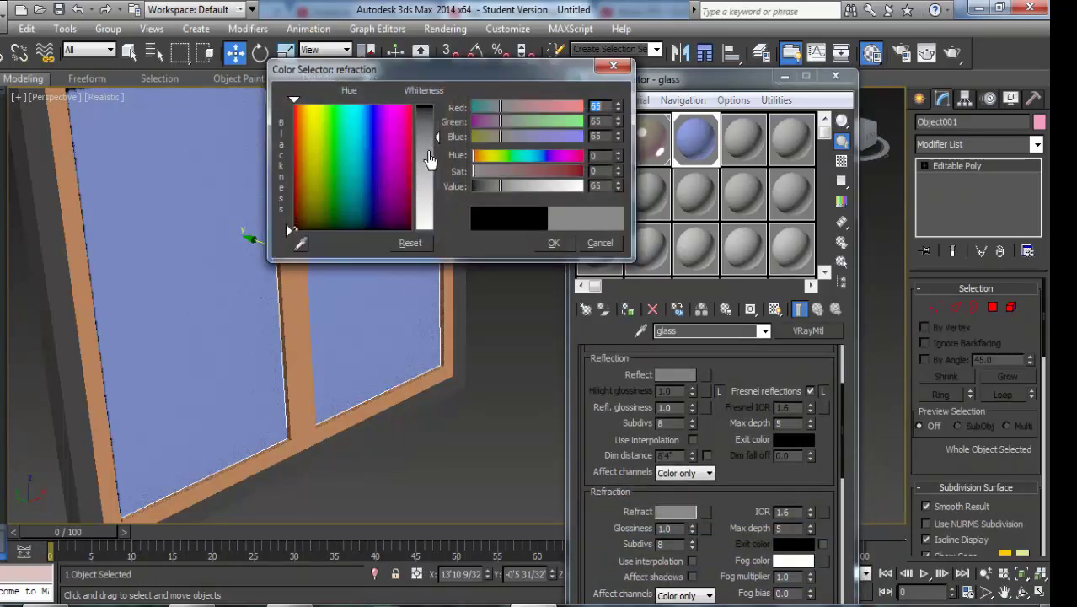
pyautogui.doubleClick(692, 154)
pyautogui.moveTo(270, 90); pyautogui.dragTo(244, 89)
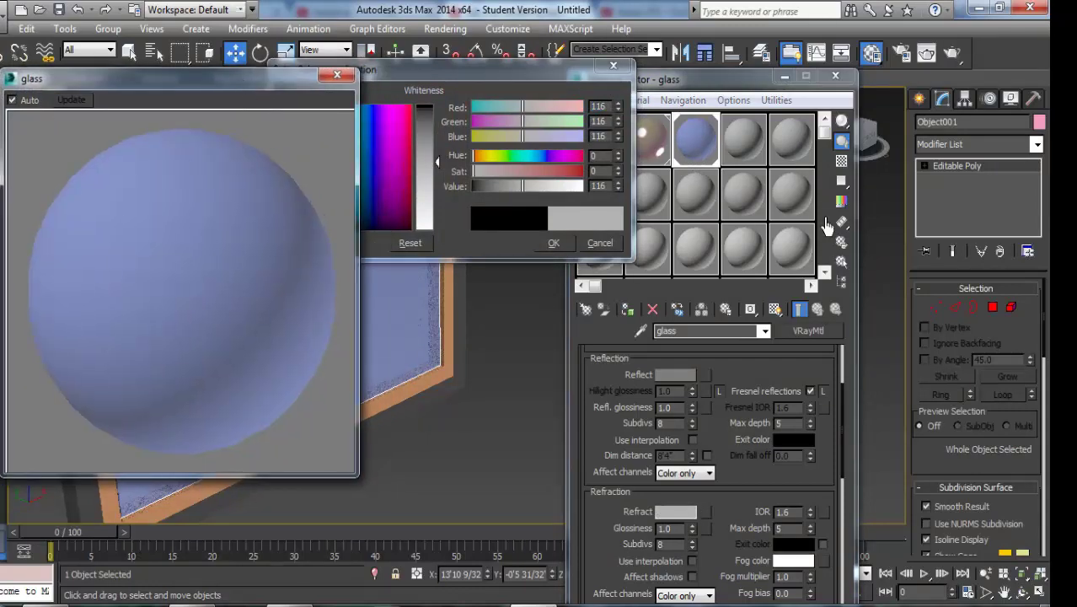
pyautogui.click(841, 160)
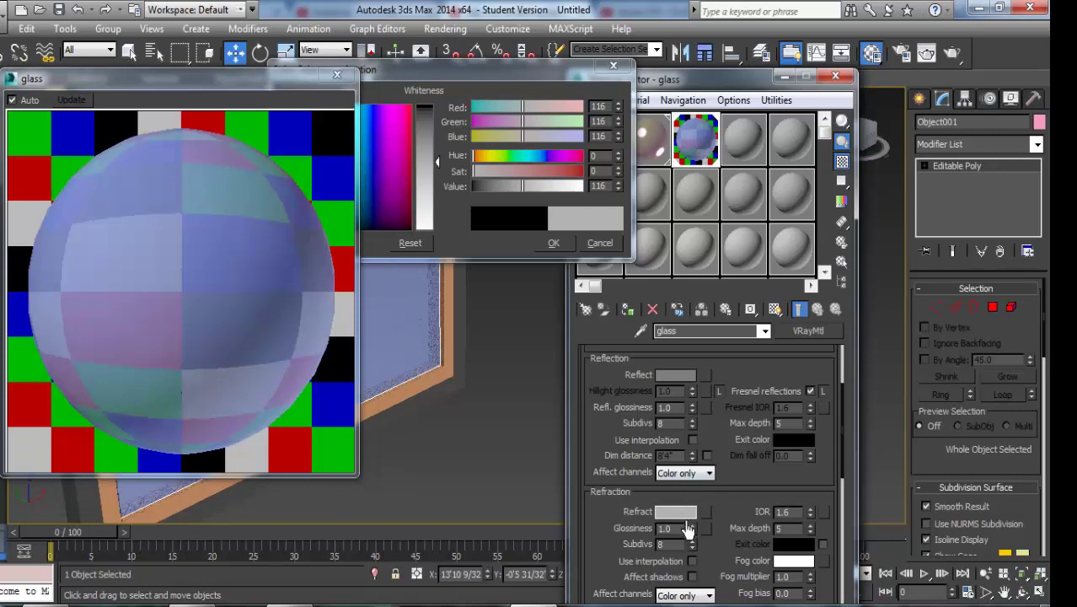
pyautogui.moveTo(417, 169); pyautogui.dragTo(419, 173)
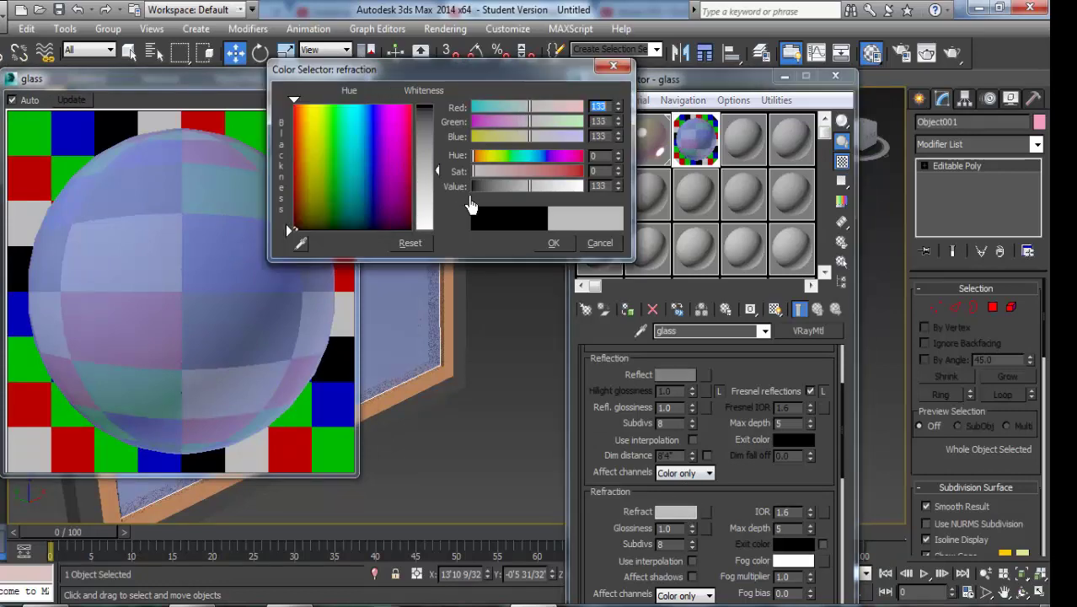
pyautogui.click(551, 244)
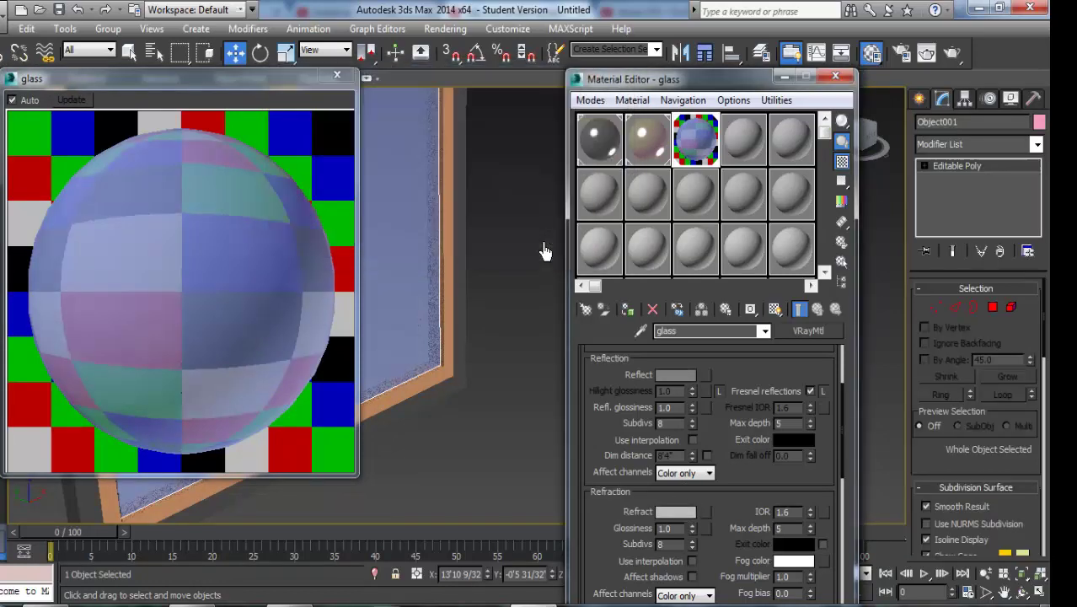
pyautogui.click(337, 77)
pyautogui.scroll(-2, 413, 253)
# Step: Select all the window parts and group them as Group001
pyautogui.click(488, 337)
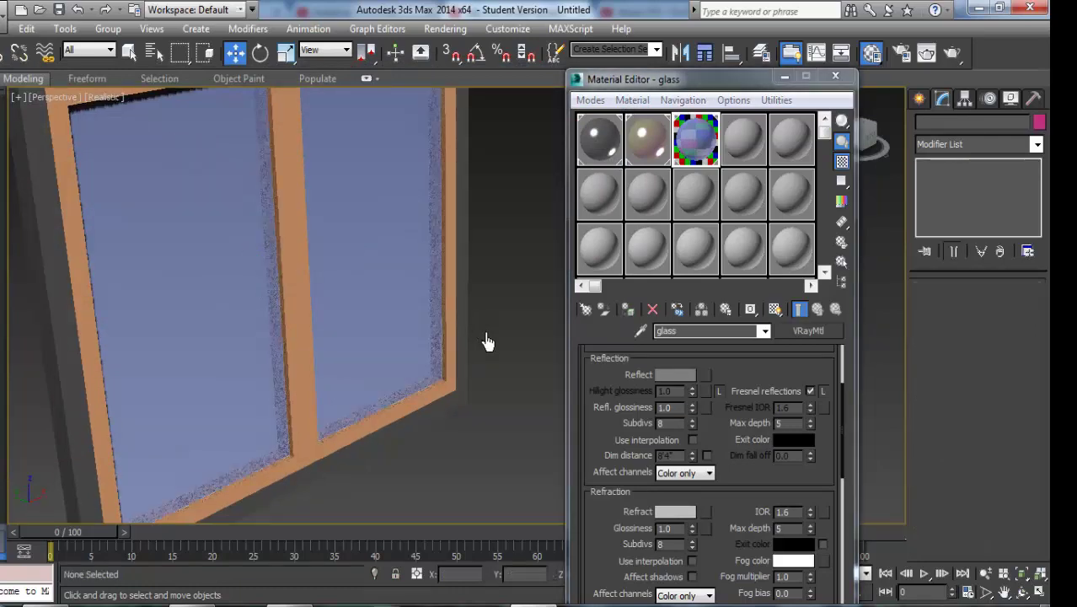
pyautogui.scroll(-3, 506, 328)
pyautogui.click(835, 76)
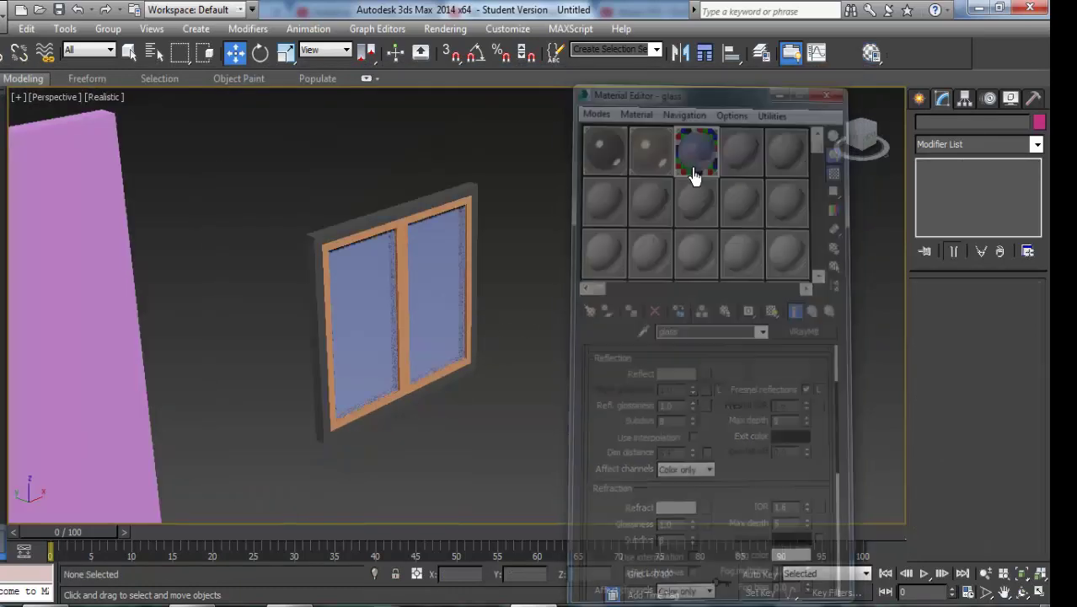
pyautogui.moveTo(552, 131)
pyautogui.mouseDown()
pyautogui.moveTo(285, 459)
pyautogui.moveTo(290, 467)
pyautogui.mouseUp()
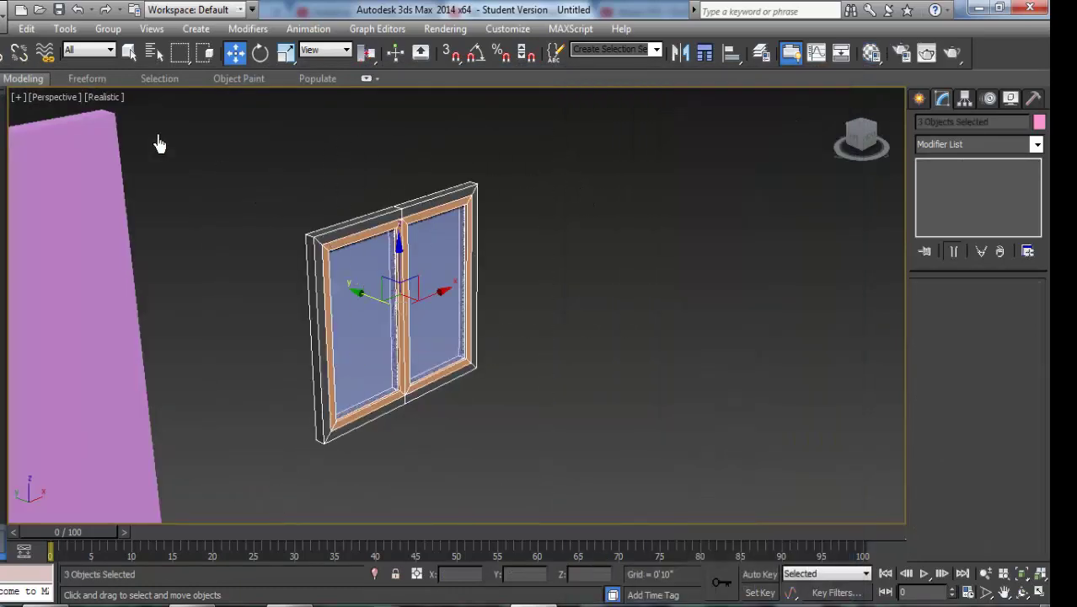
pyautogui.click(107, 29)
pyautogui.click(129, 51)
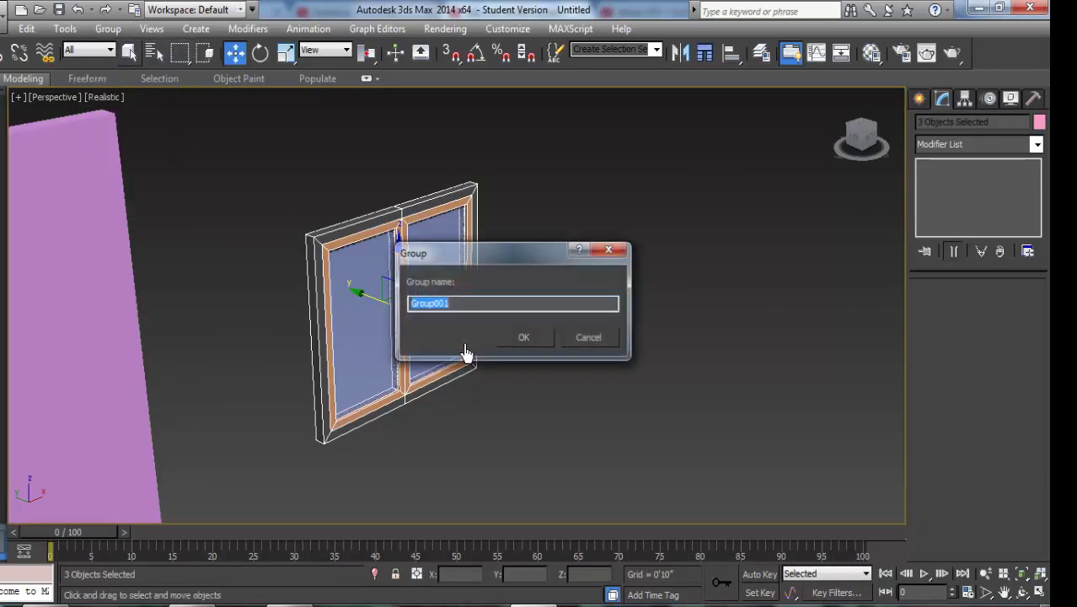
pyautogui.click(517, 338)
# Step: Move Group001 into the wall opening and snap its corner to the opening's edge
pyautogui.moveTo(440, 372); pyautogui.dragTo(654, 320, button='middle')
pyautogui.scroll(-3, 654, 320)
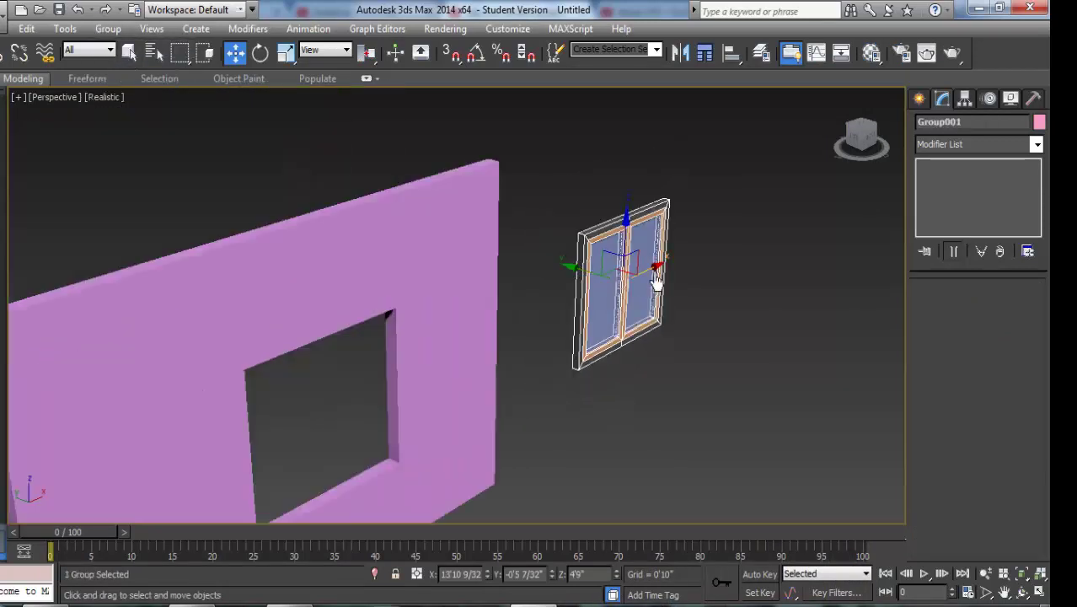
pyautogui.scroll(-3, 656, 282)
pyautogui.moveTo(656, 283); pyautogui.dragTo(492, 373)
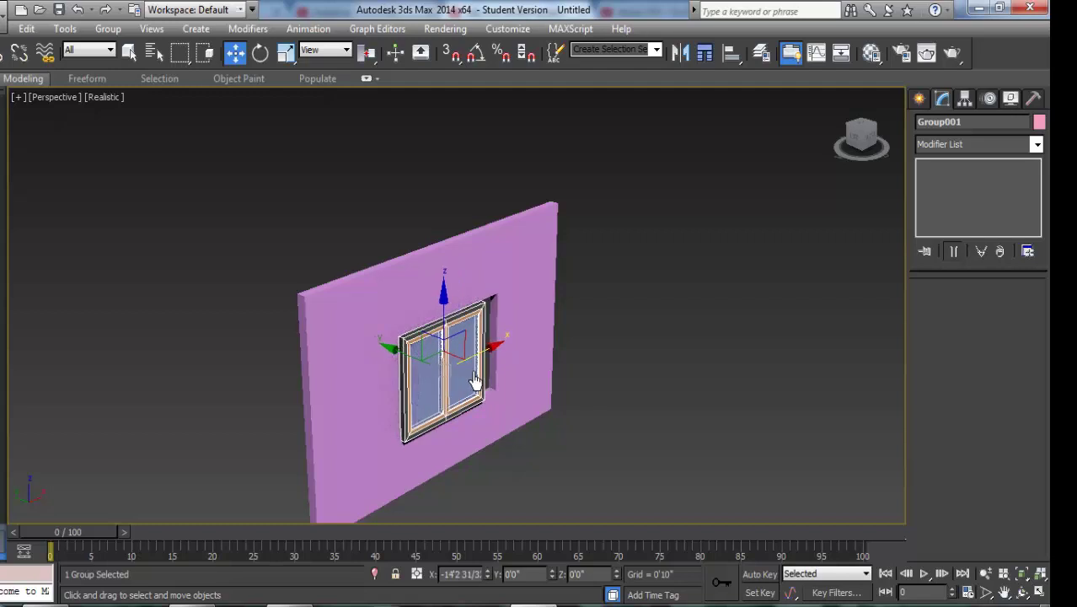
pyautogui.scroll(5, 421, 446)
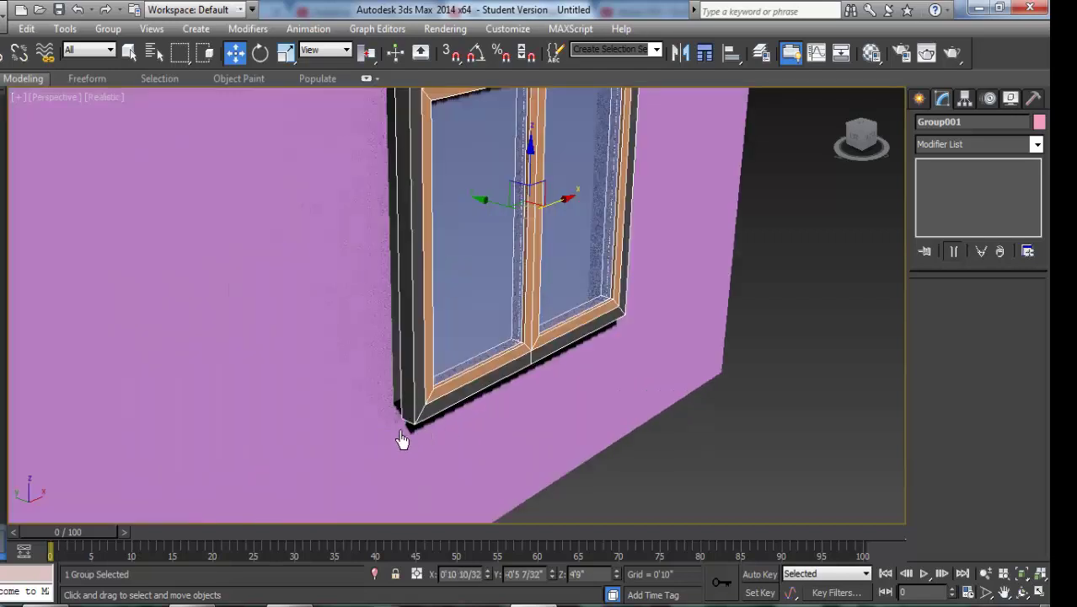
pyautogui.scroll(2, 416, 435)
pyautogui.moveTo(415, 436); pyautogui.dragTo(413, 428, button='middle')
pyautogui.click(452, 52)
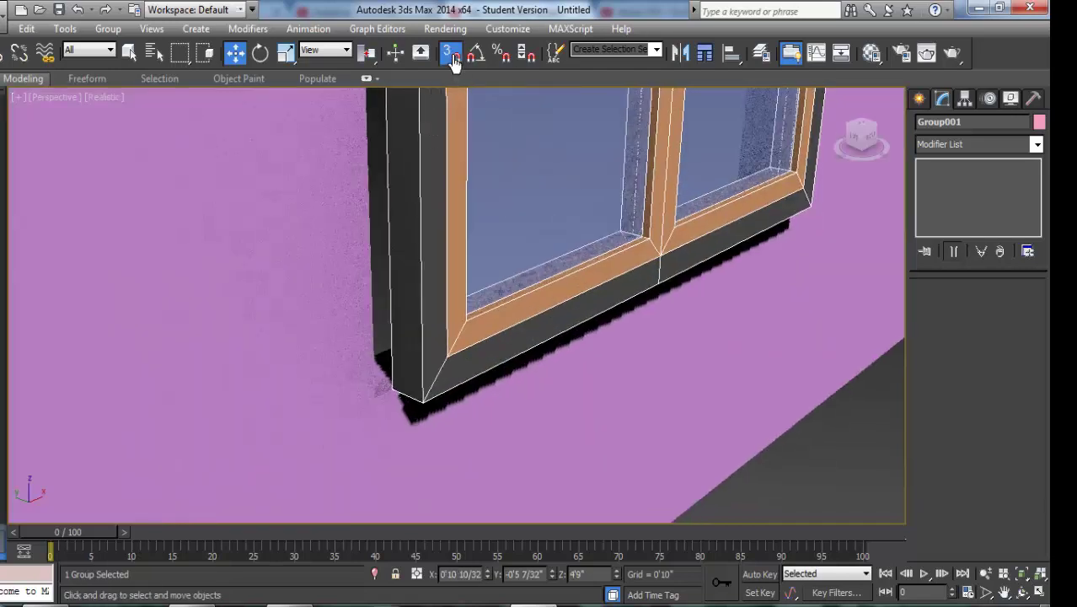
pyautogui.moveTo(424, 408); pyautogui.dragTo(380, 402)
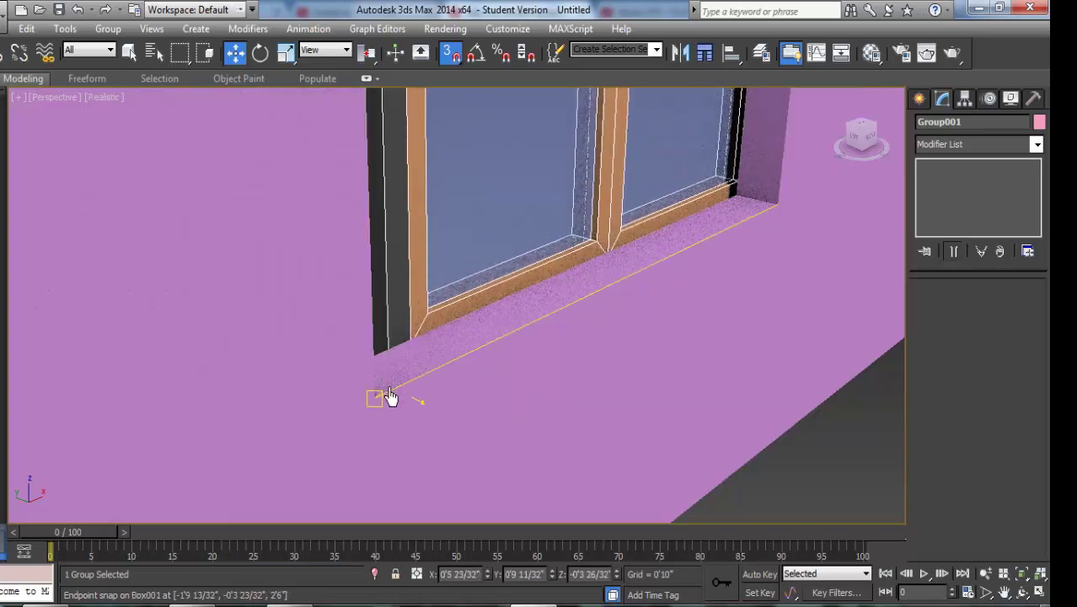
pyautogui.scroll(-8, 344, 414)
pyautogui.click(716, 431)
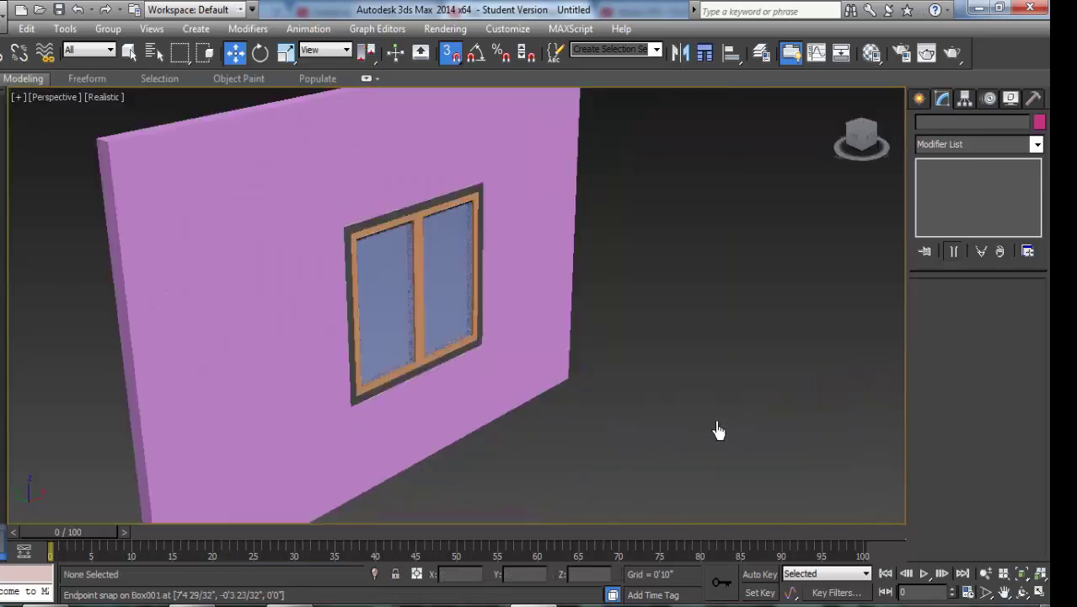
pyautogui.scroll(-2, 539, 439)
pyautogui.scroll(-3, 471, 428)
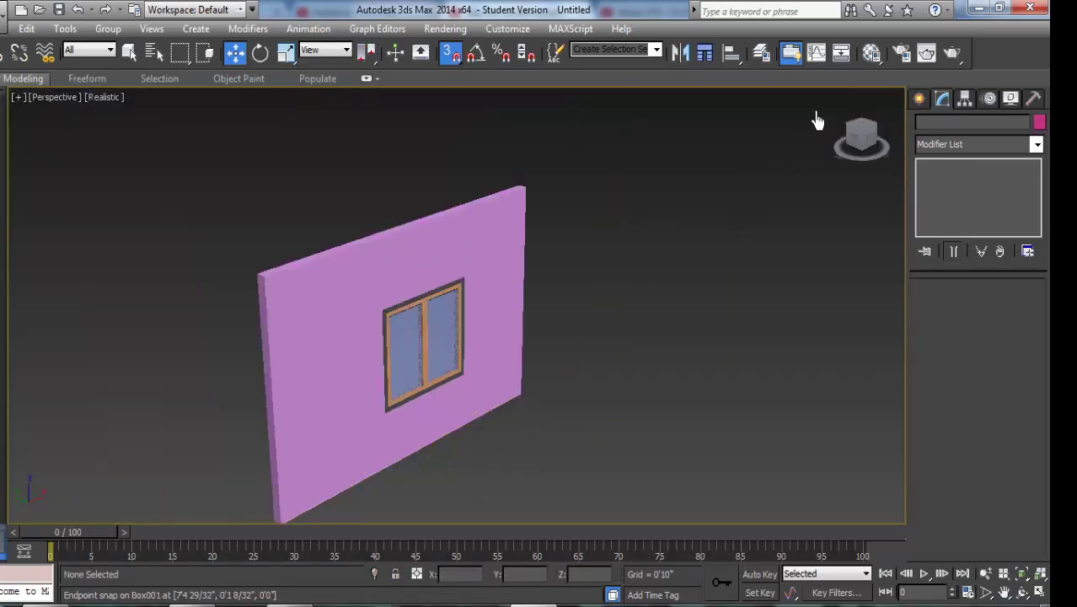
# Step: Create a VRayMtl named 'wall' and assign it to the wall, turning it grey
pyautogui.click(871, 54)
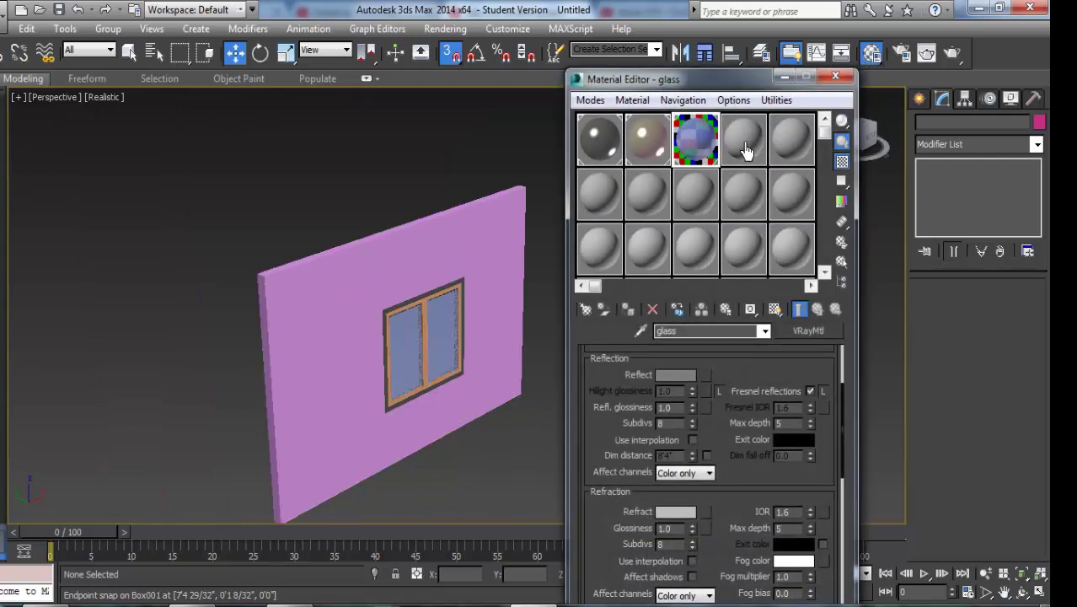
pyautogui.click(746, 150)
pyautogui.write('wall')
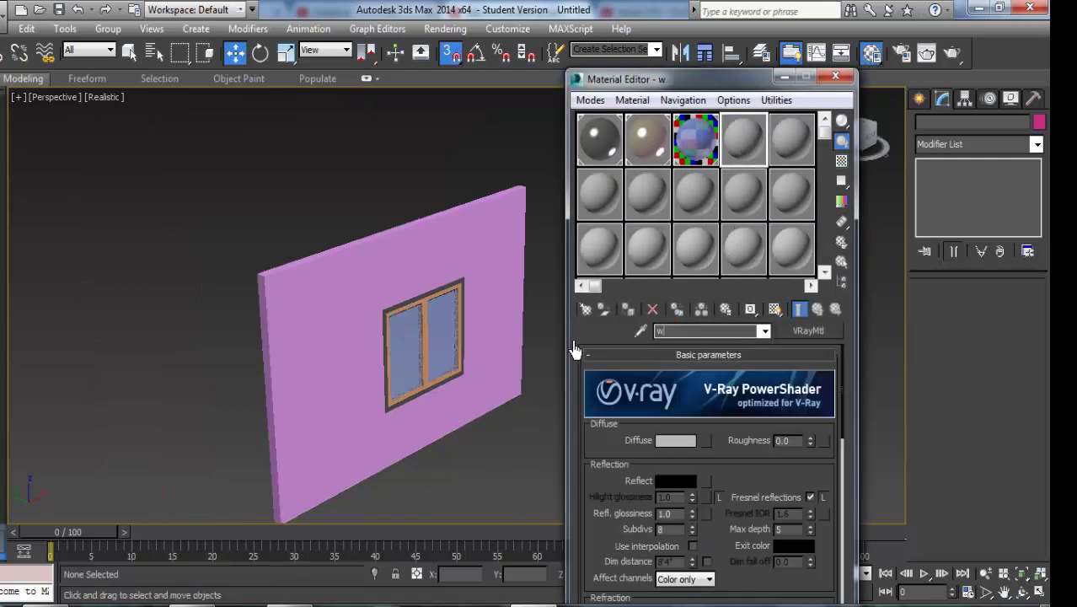
pyautogui.moveTo(478, 410); pyautogui.dragTo(384, 360, button='middle')
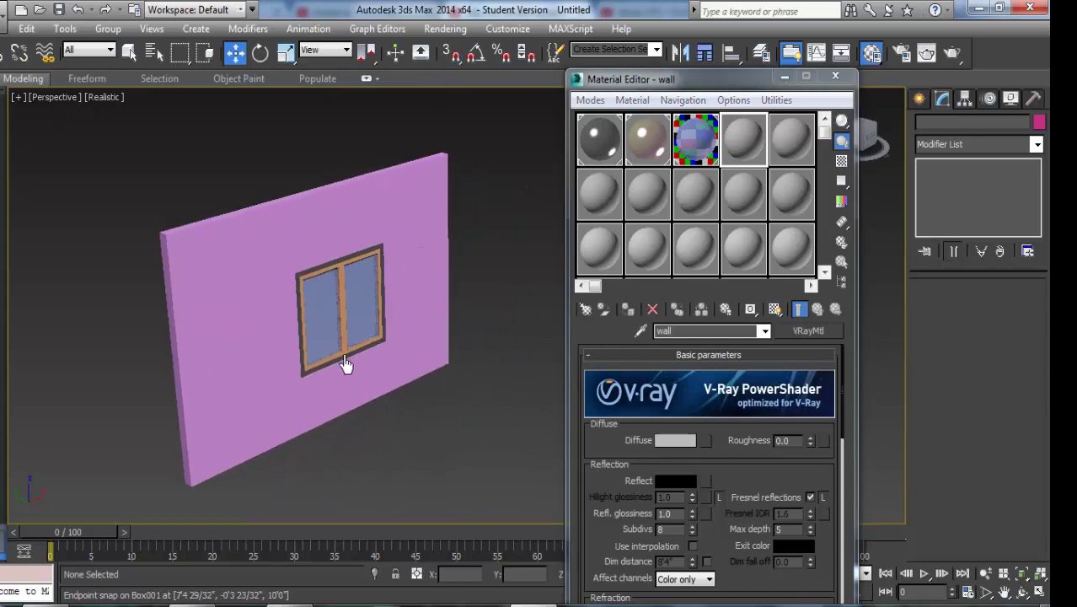
pyautogui.scroll(3, 349, 366)
pyautogui.scroll(2, 368, 365)
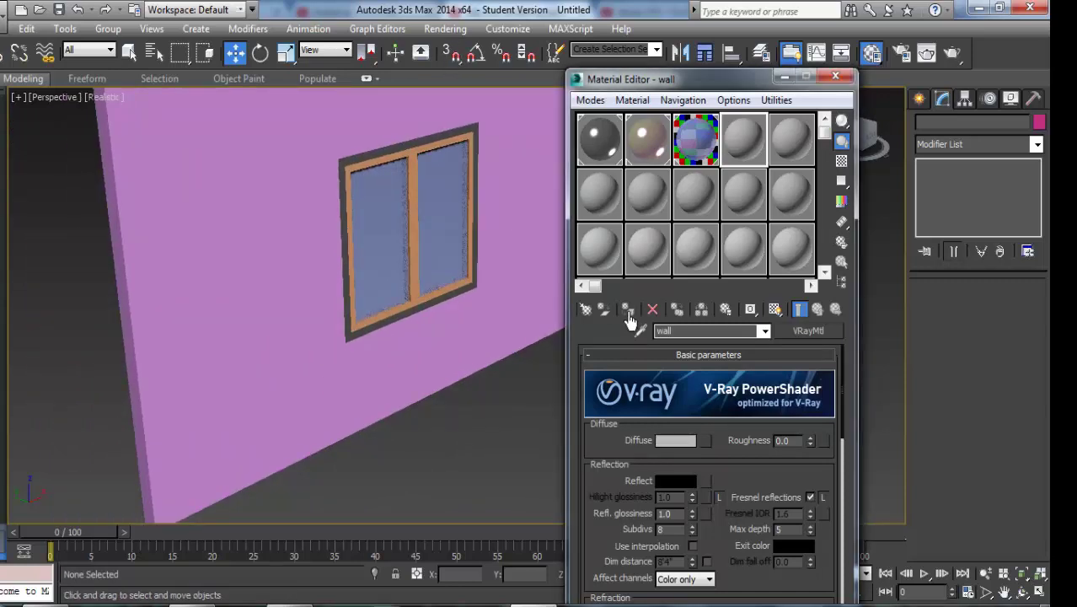
pyautogui.click(324, 390)
pyautogui.click(627, 312)
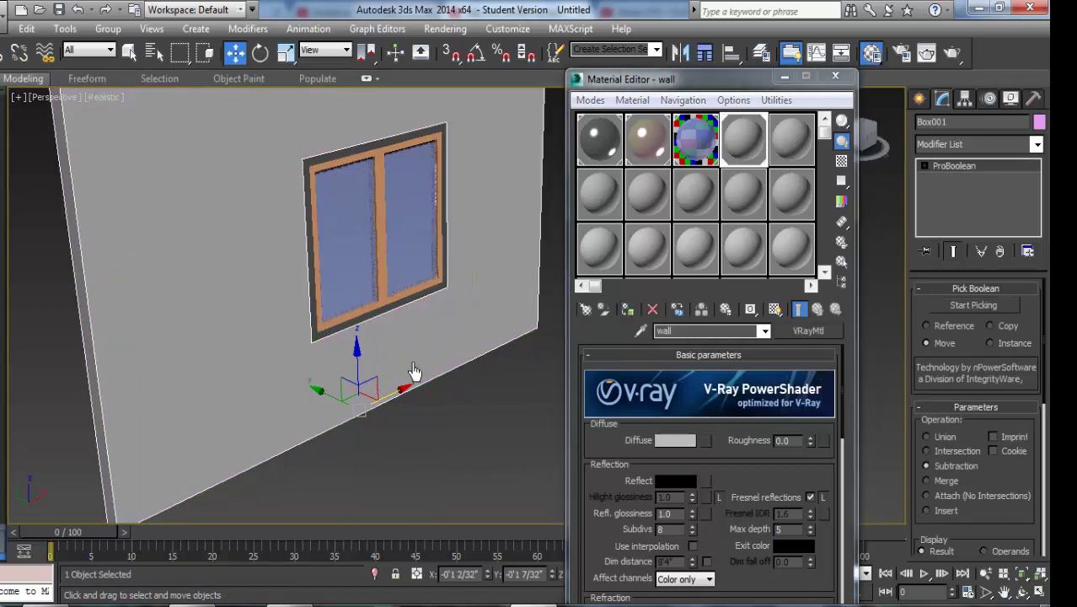
pyautogui.keyDown('alt'); pyautogui.moveTo(413, 372); pyautogui.dragTo(283, 459, button='middle'); pyautogui.keyUp('alt')
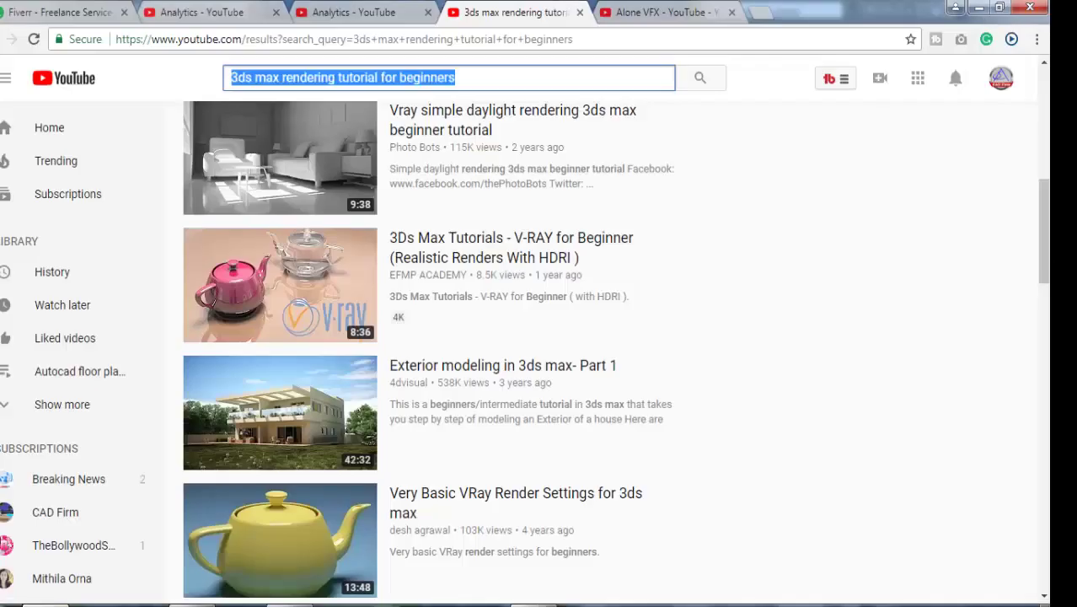
# Step: Open a new Chrome tab and search Google for 'bump texture wall'
pyautogui.click(627, 12)
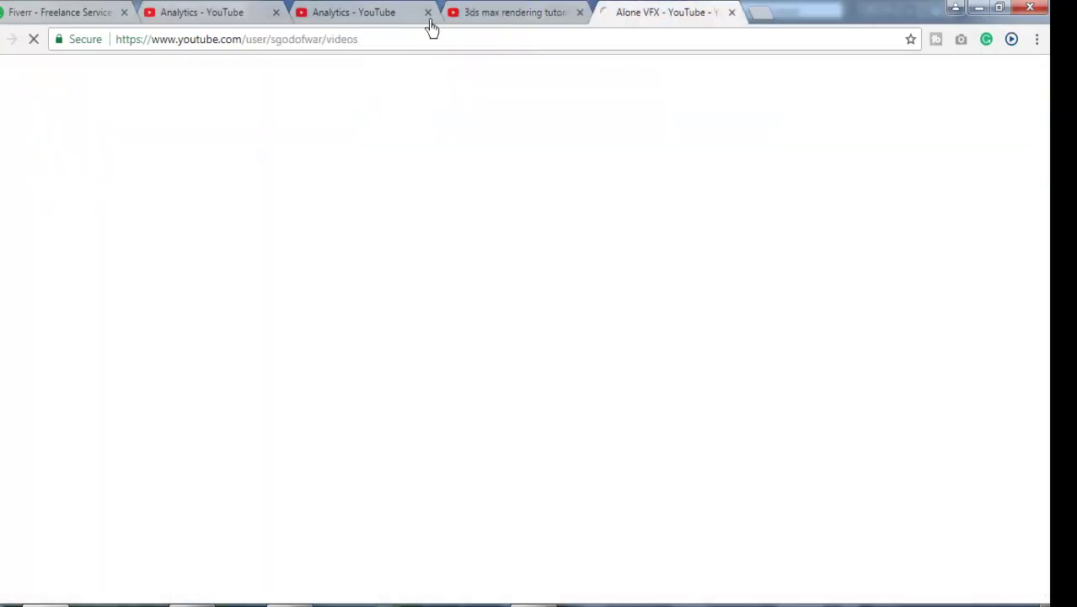
pyautogui.click(368, 15)
pyautogui.click(74, 11)
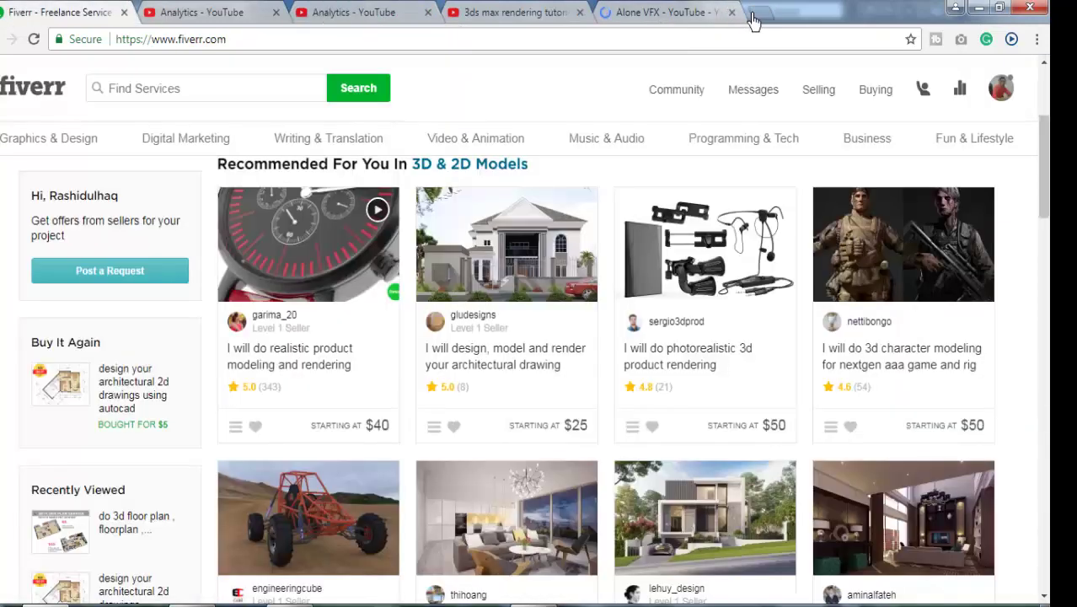
pyautogui.click(752, 17)
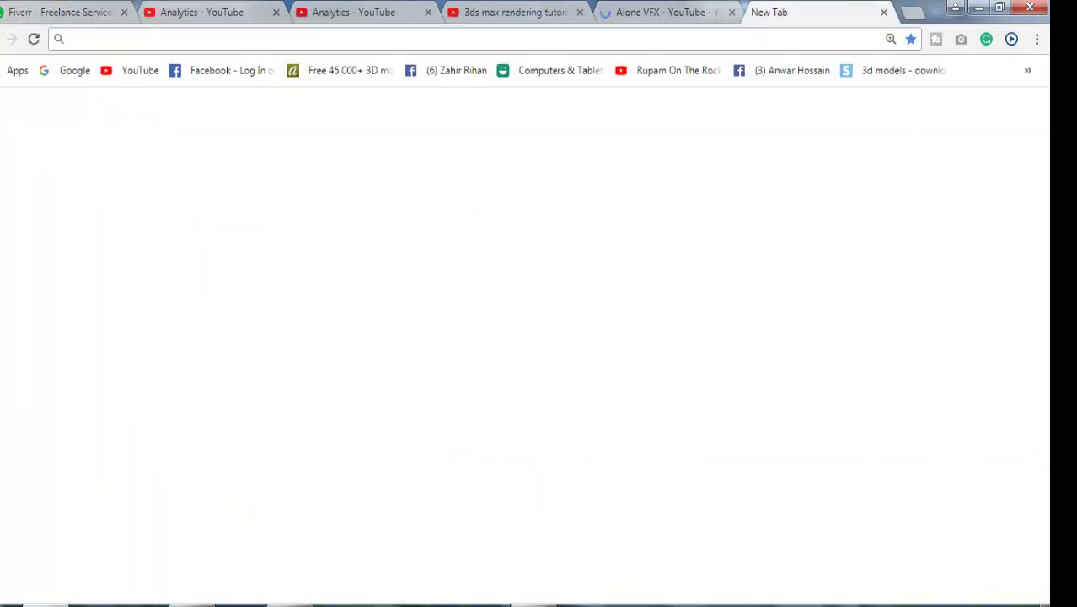
pyautogui.click(330, 370)
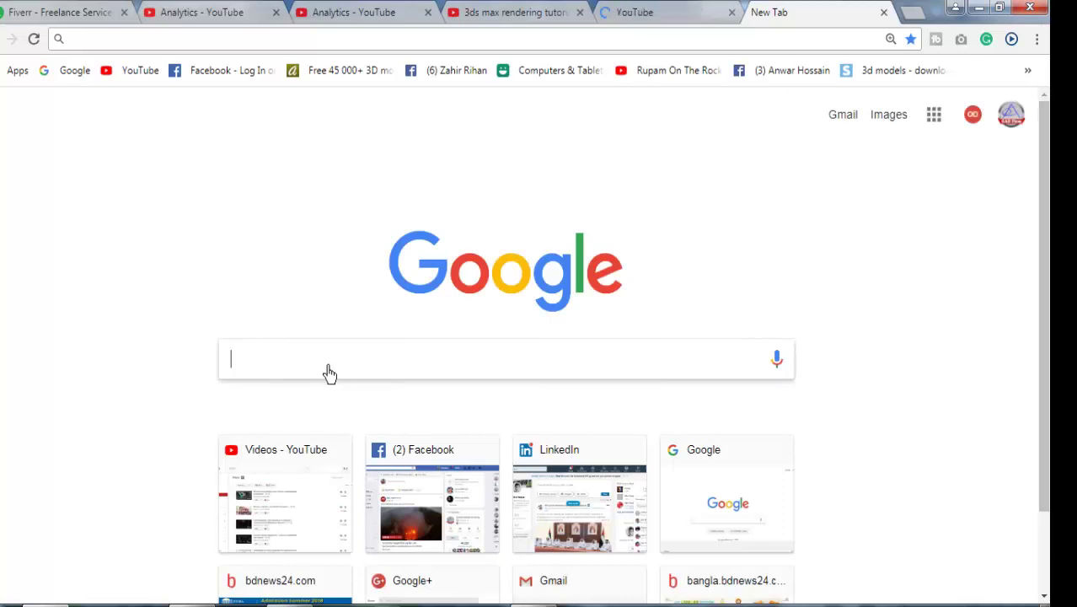
pyautogui.write('bump')
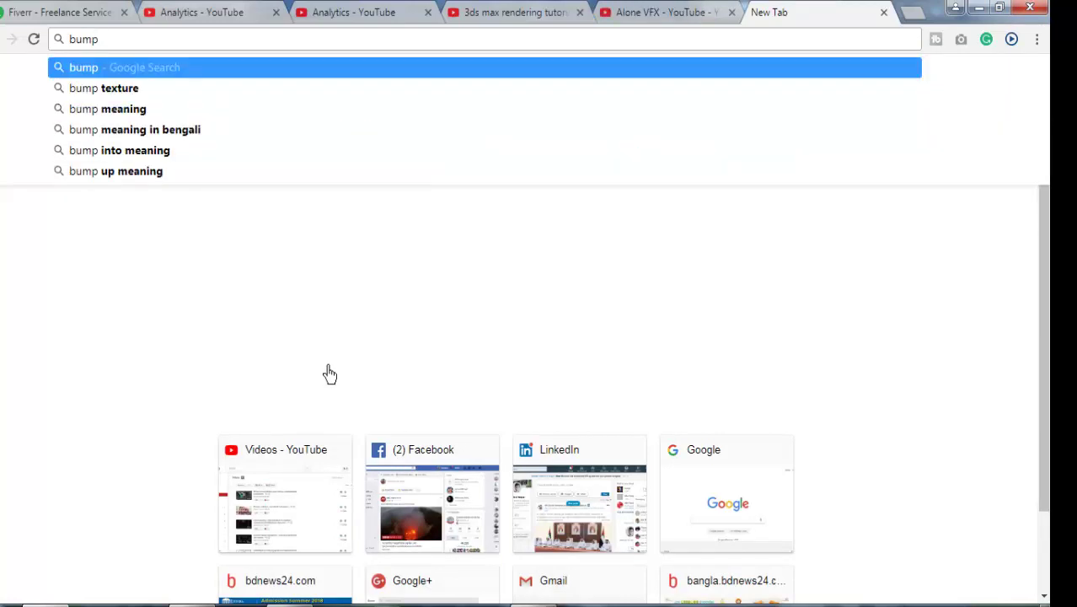
pyautogui.write(' textur')
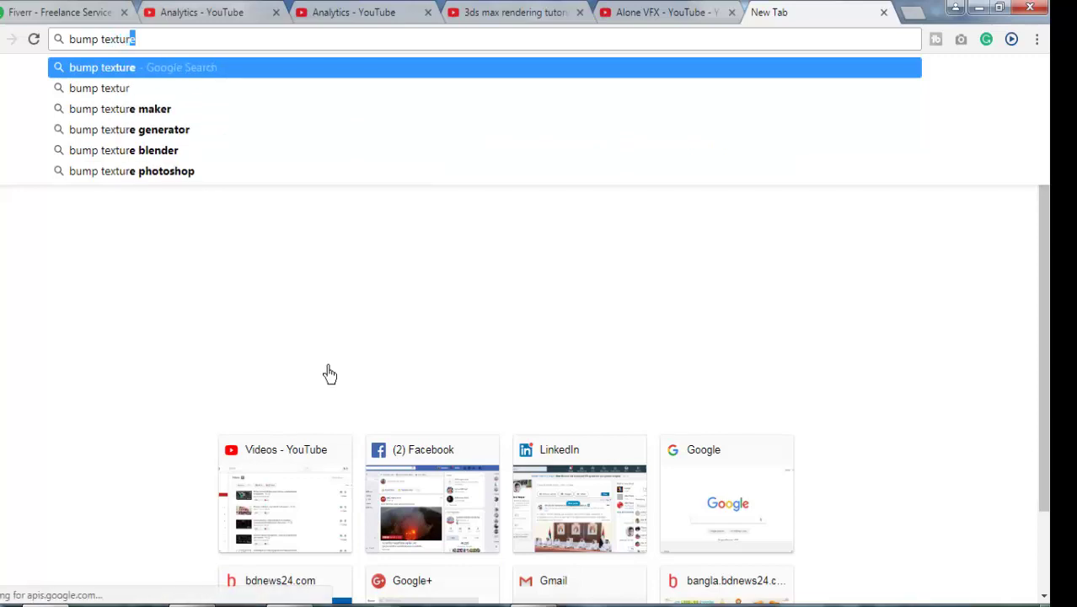
pyautogui.write('e')
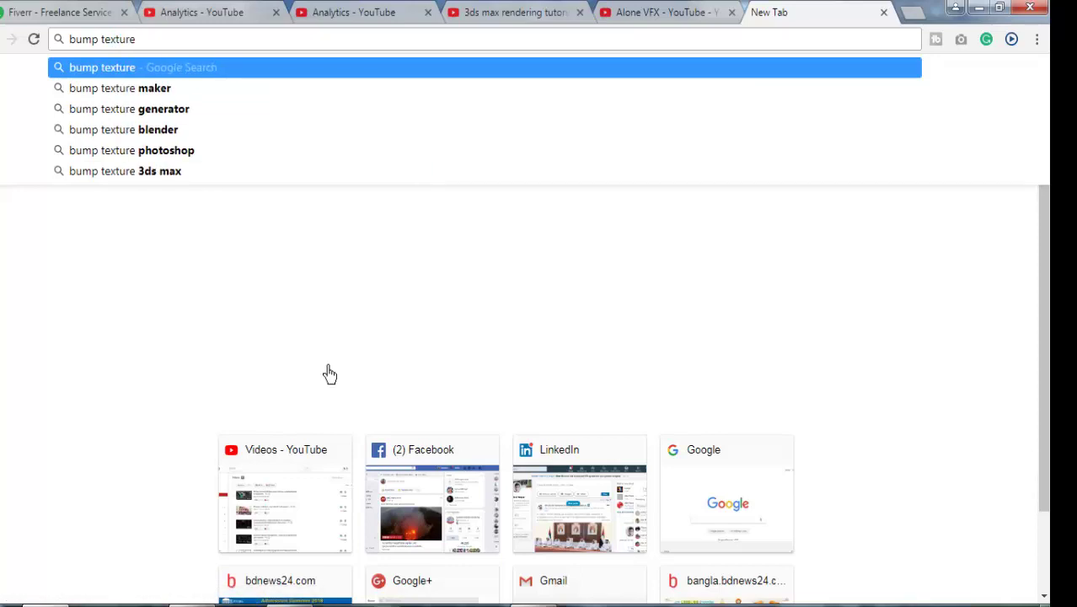
pyautogui.write('wall')
pyautogui.press('Return')
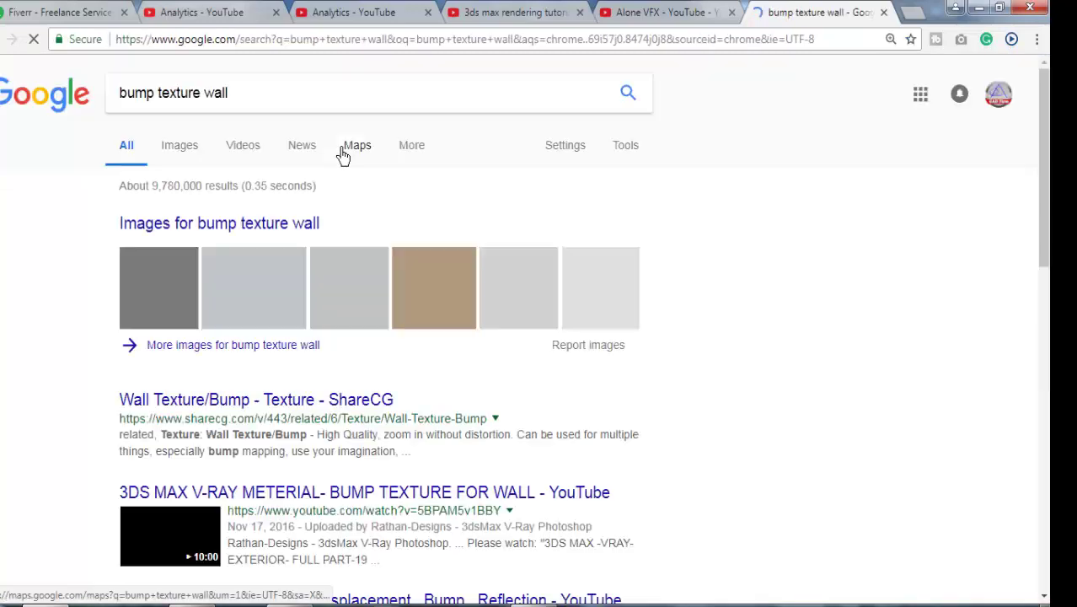
# Step: Show image results for 'bump texture wall' and scroll through them
pyautogui.click(266, 226)
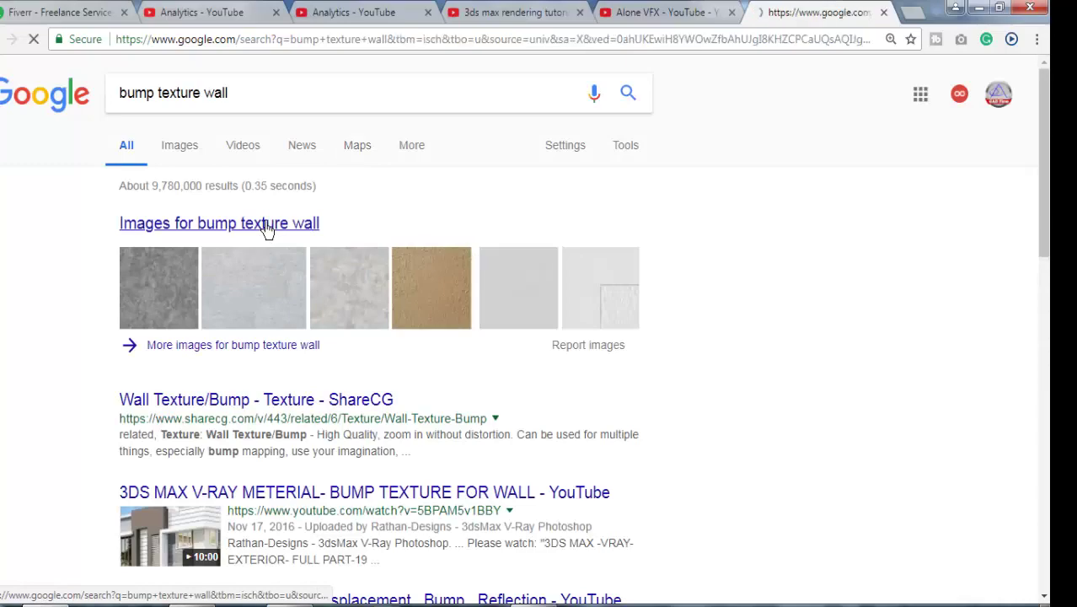
pyautogui.scroll(-3, 678, 248)
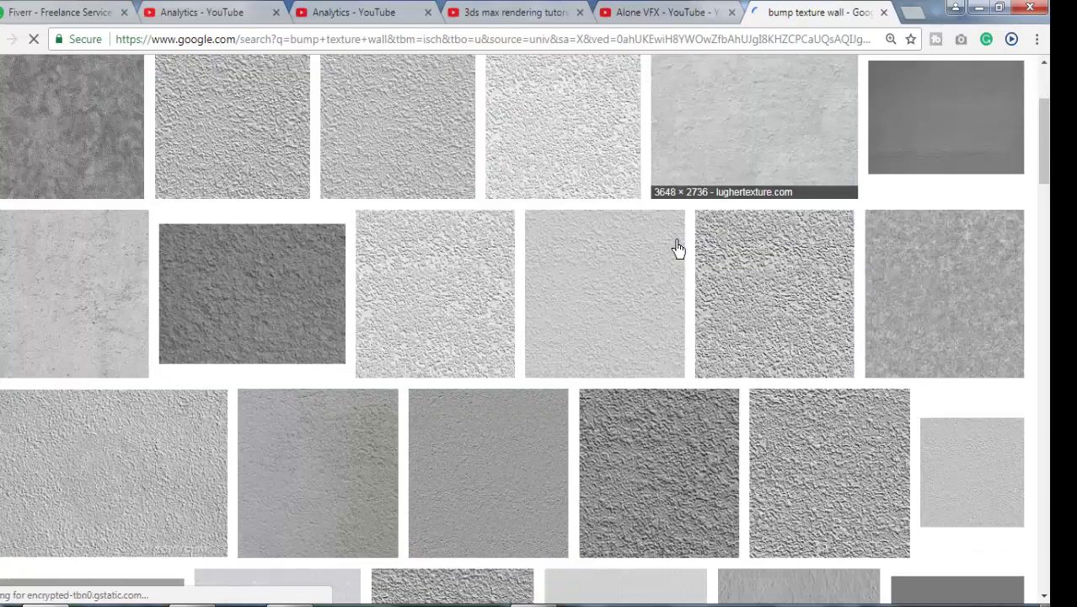
pyautogui.scroll(-3, 678, 249)
pyautogui.scroll(-3, 678, 248)
pyautogui.scroll(-1, 678, 249)
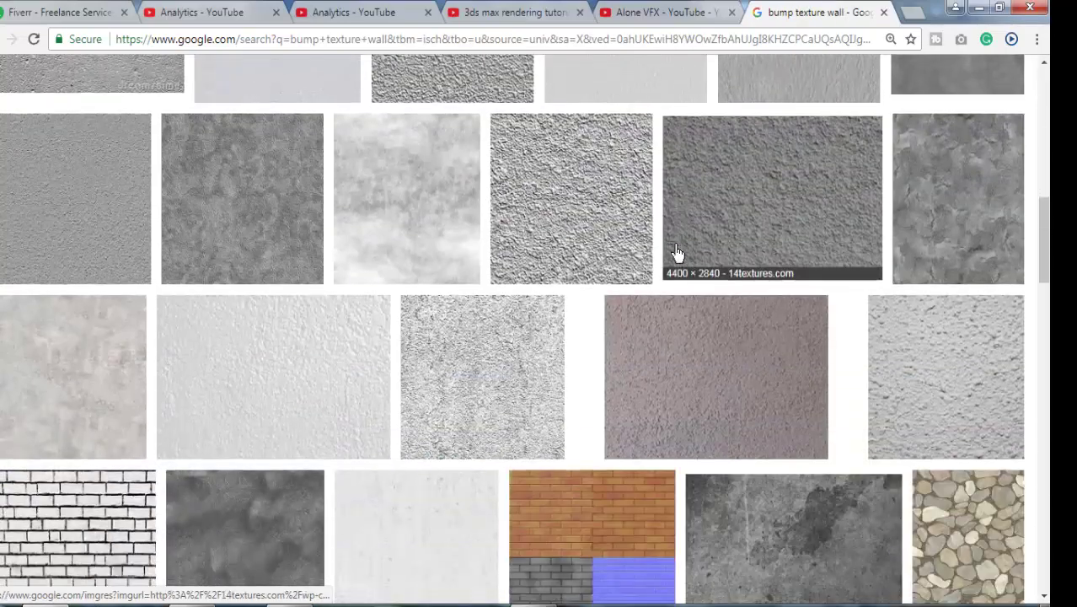
pyautogui.scroll(-5, 678, 248)
pyautogui.scroll(-3, 678, 251)
pyautogui.scroll(-3, 678, 251)
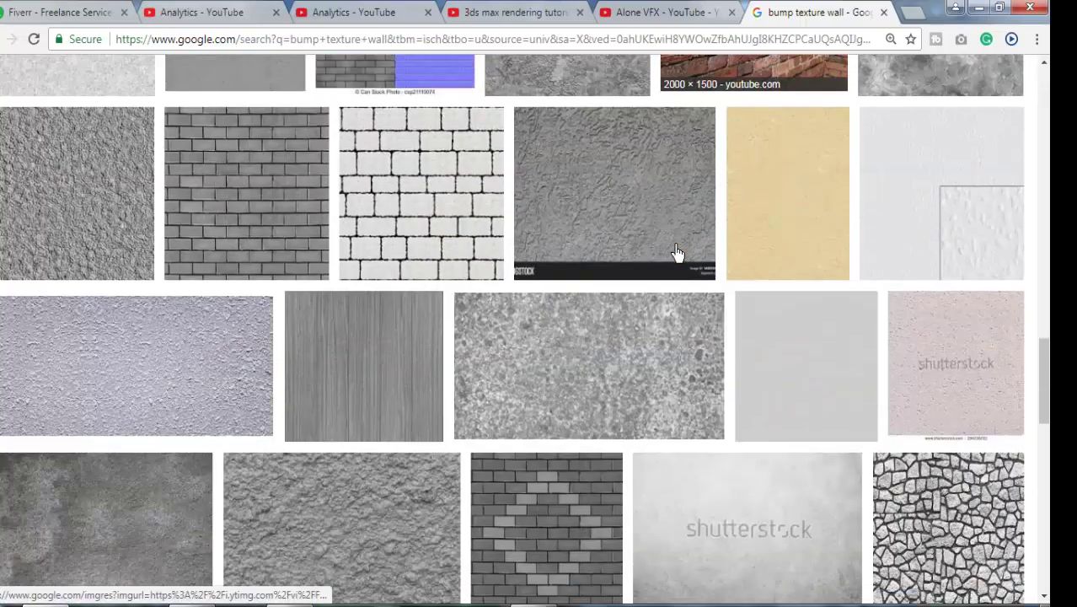
pyautogui.scroll(-3, 678, 251)
pyautogui.scroll(-3, 678, 251)
pyautogui.scroll(-2, 679, 253)
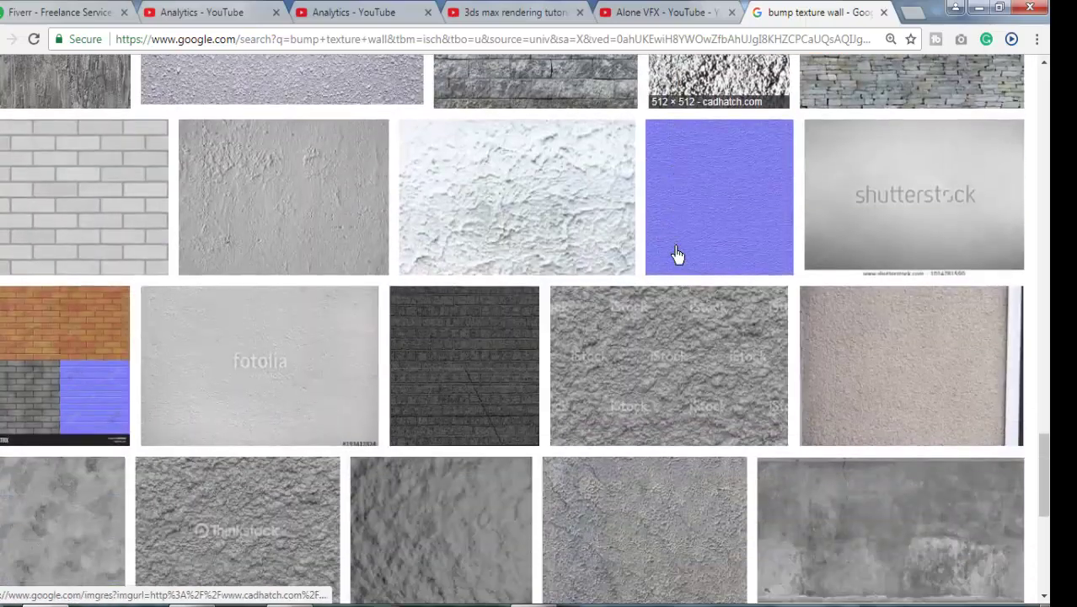
pyautogui.scroll(-3, 678, 252)
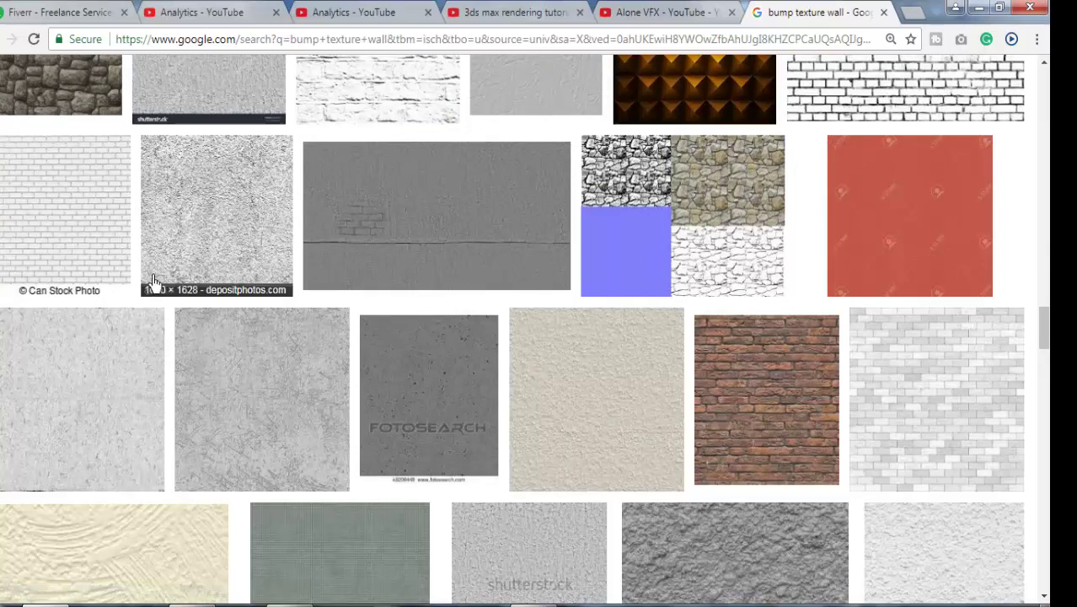
# Step: Preview the white brick wall textures and open their related images
pyautogui.click(54, 212)
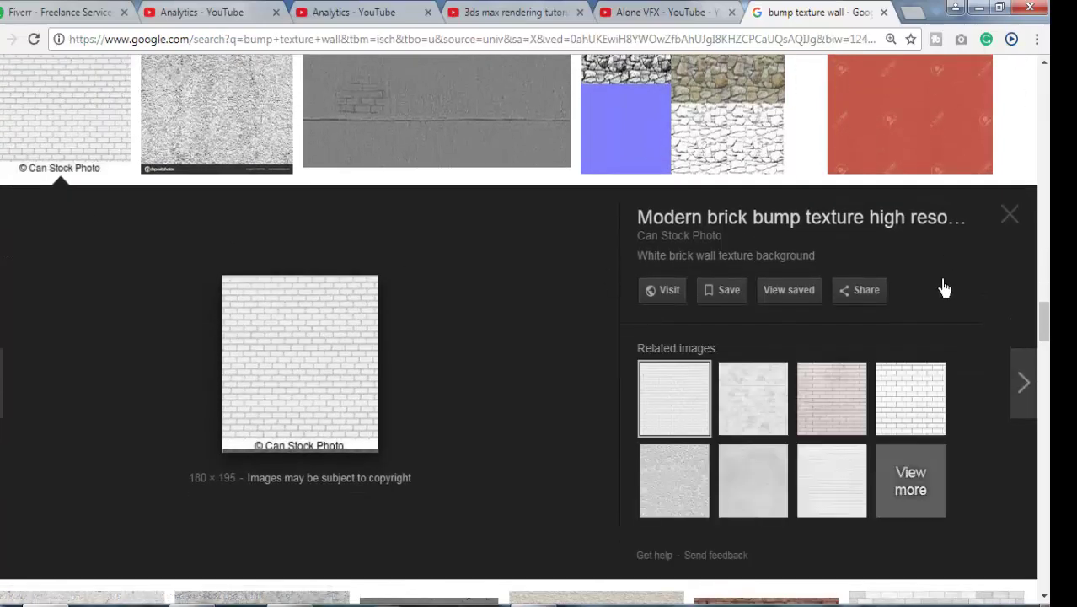
pyautogui.click(929, 406)
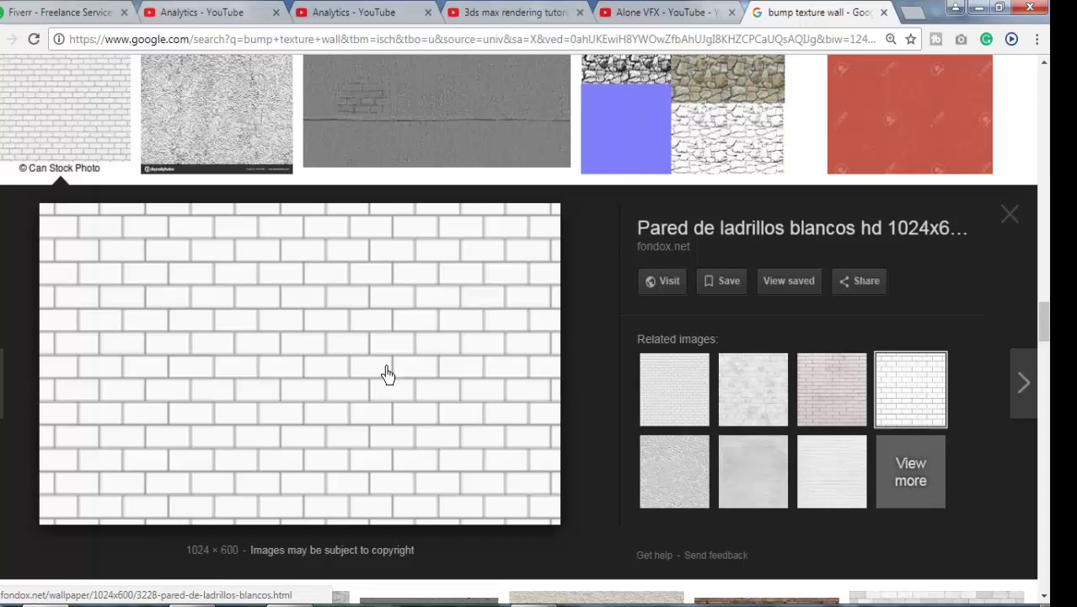
pyautogui.rightClick(412, 281)
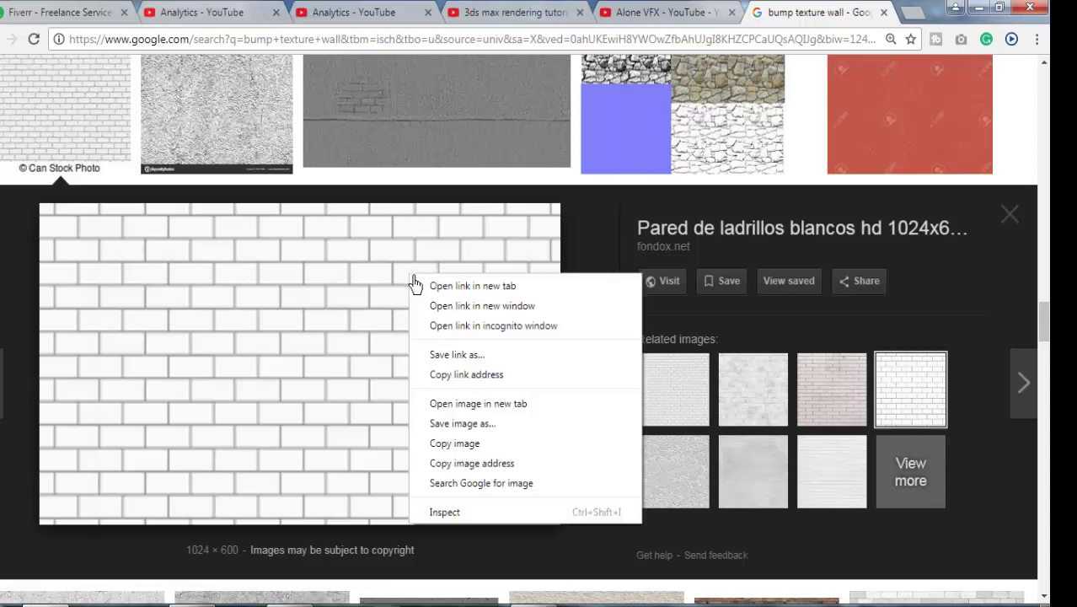
pyautogui.click(685, 393)
pyautogui.click(903, 404)
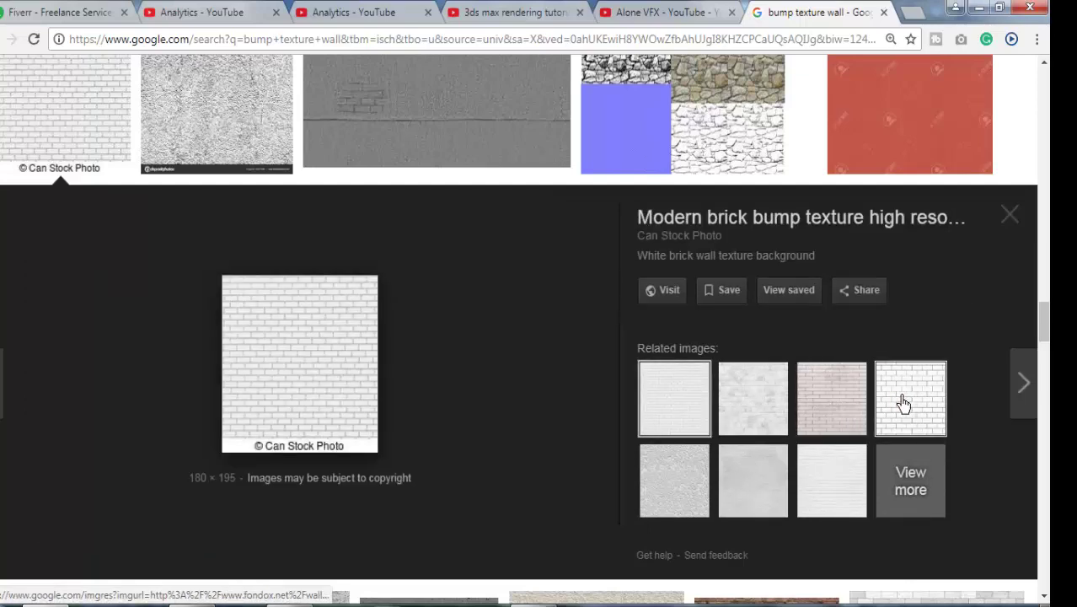
pyautogui.click(914, 489)
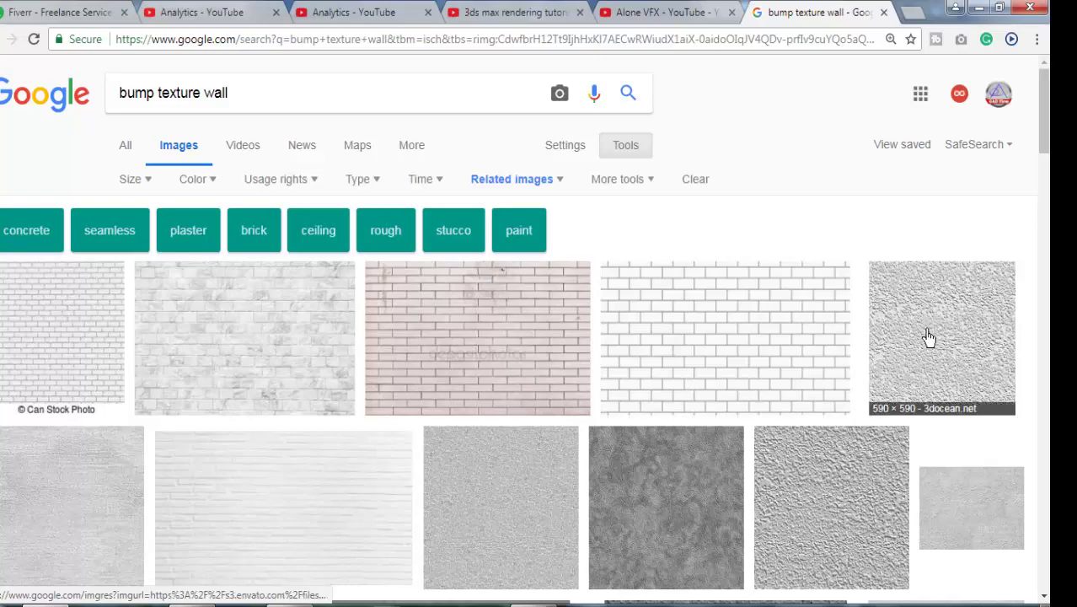
# Step: Browse the related images and preview a rough white stucco wall texture
pyautogui.scroll(-3, 926, 337)
pyautogui.scroll(-2, 926, 337)
pyautogui.scroll(-3, 928, 339)
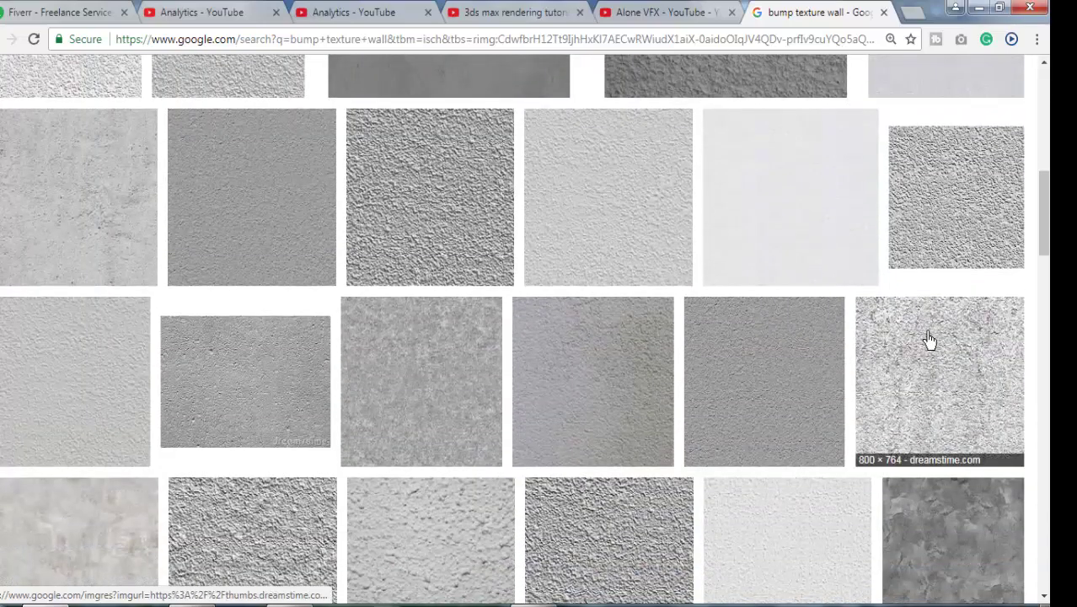
pyautogui.scroll(-2, 929, 340)
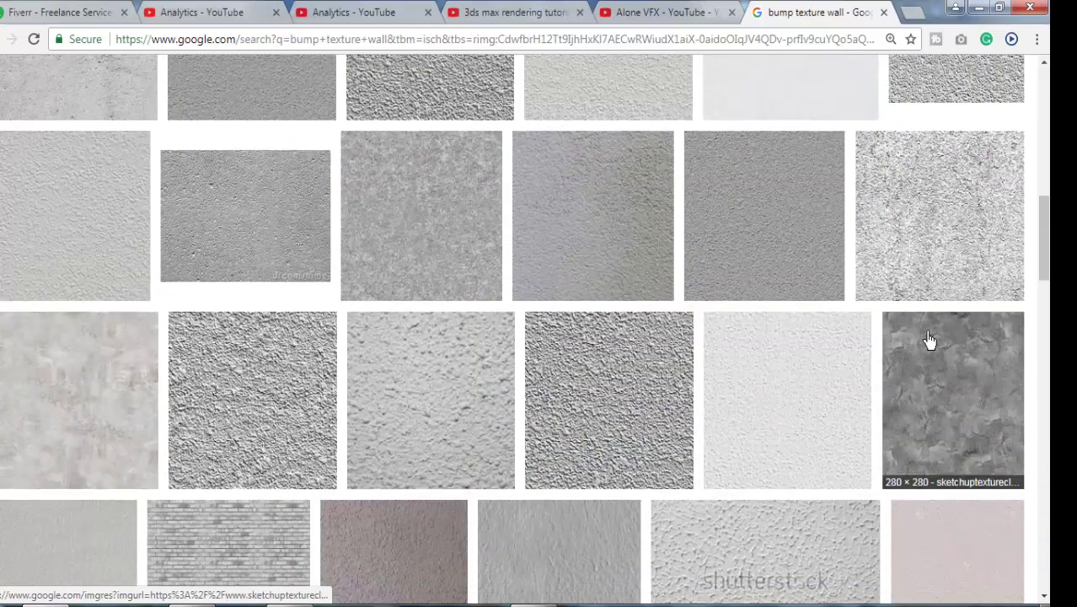
pyautogui.click(739, 408)
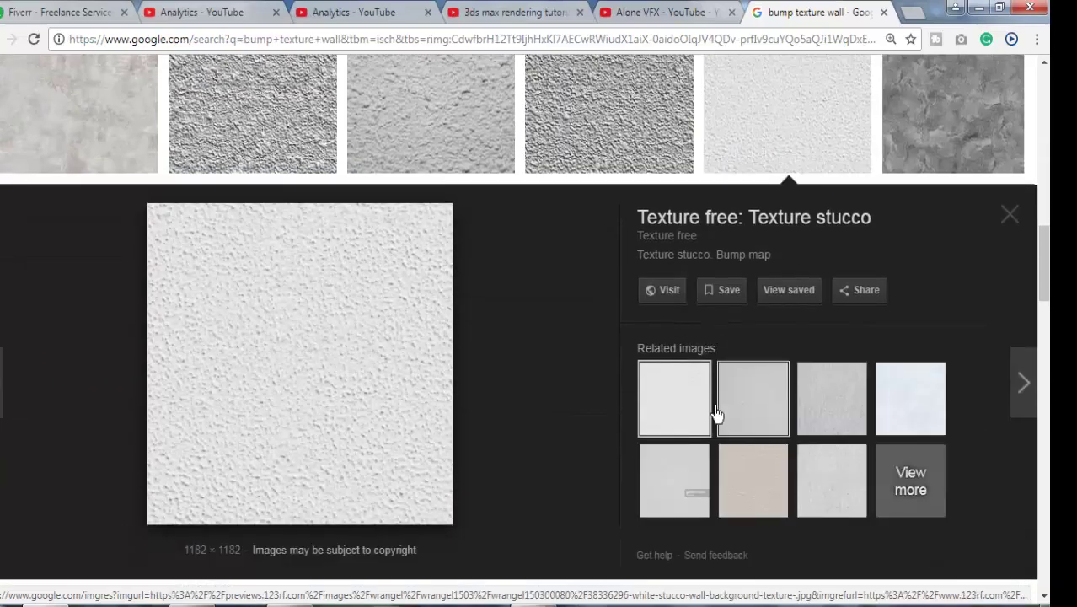
pyautogui.click(832, 413)
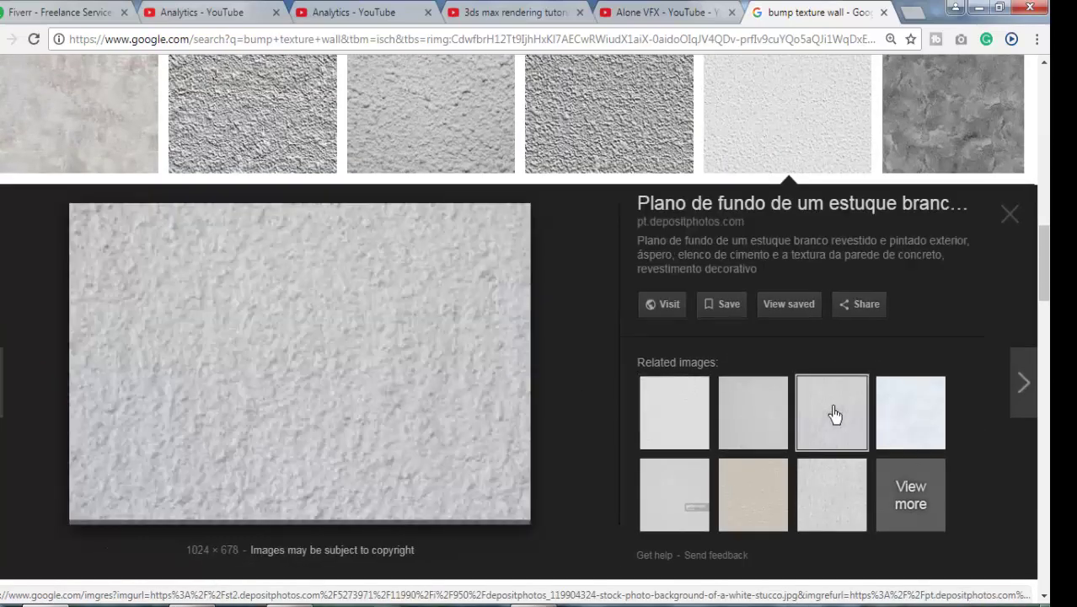
# Step: Save the stucco image to the Desktop as 'bump texture', then minimize Chrome back to 3ds Max
pyautogui.rightClick(353, 255)
pyautogui.click(450, 405)
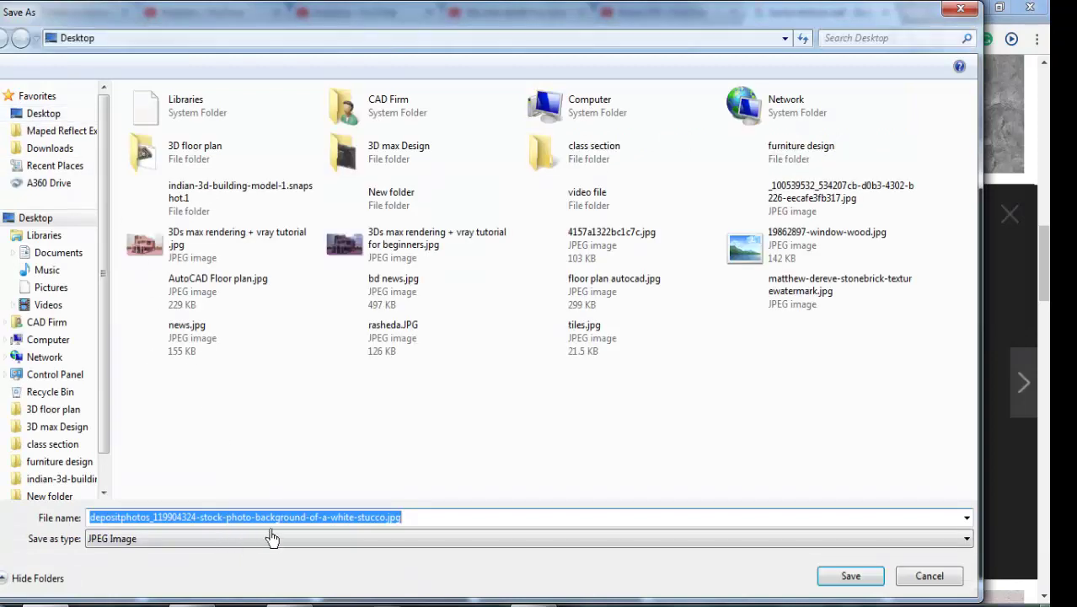
pyautogui.write('bump tex')
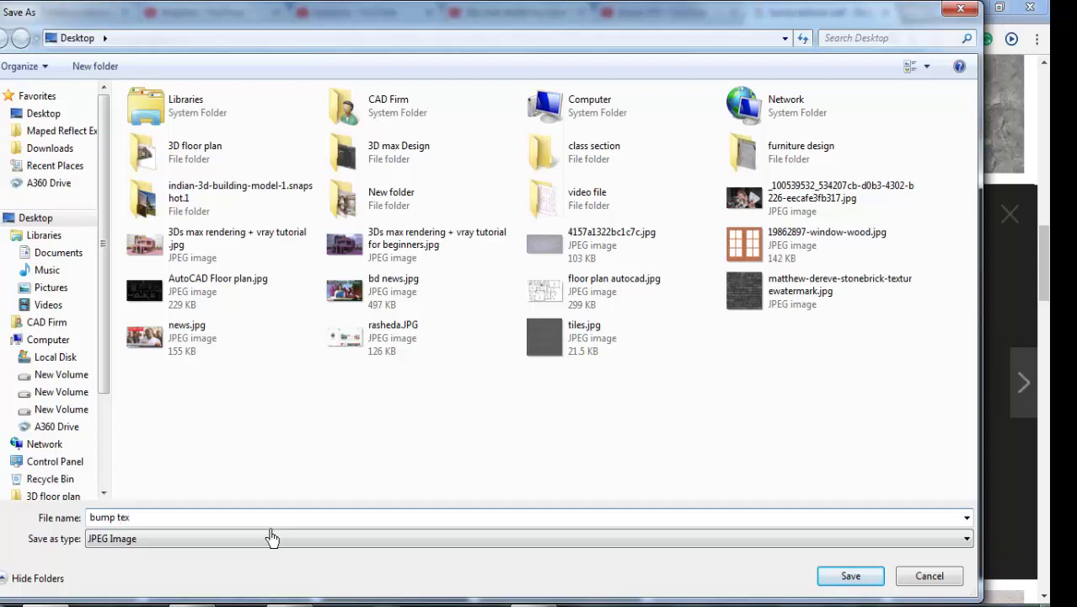
pyautogui.write('e')
pyautogui.click(853, 578)
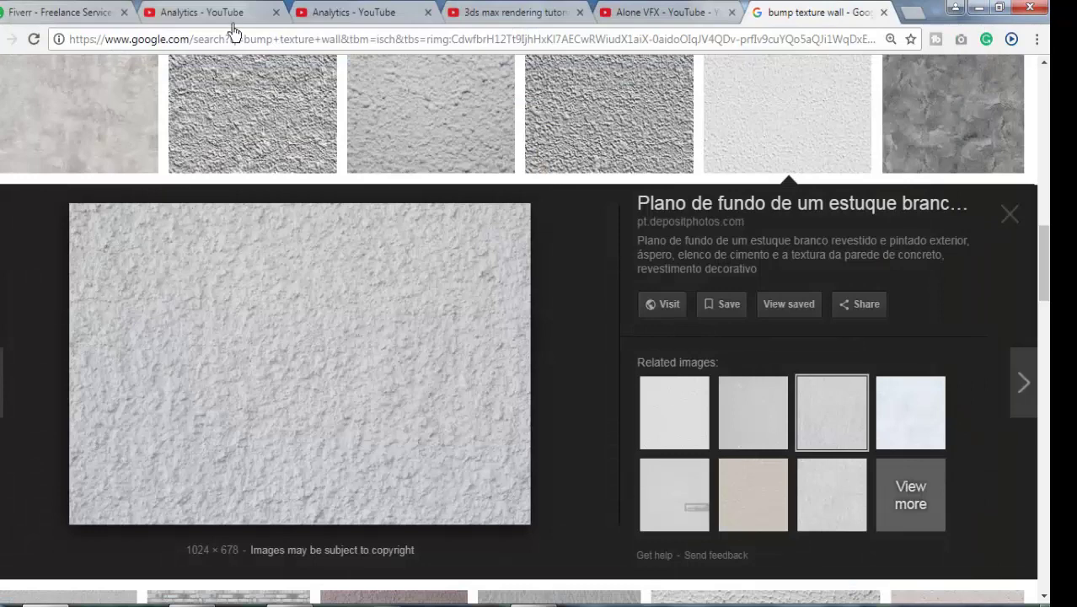
pyautogui.click(980, 12)
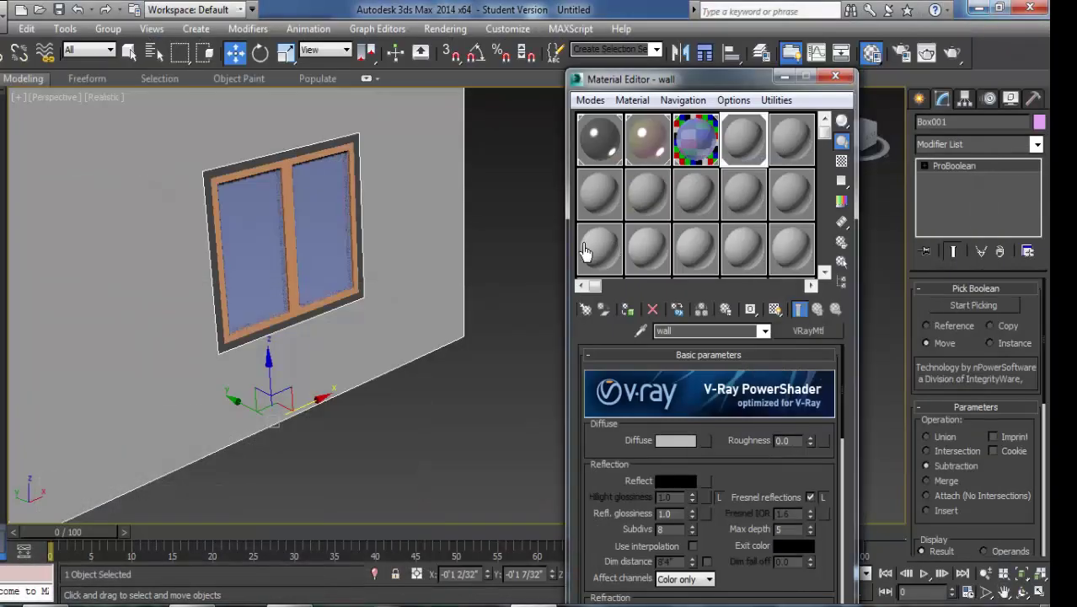
pyautogui.moveTo(377, 377); pyautogui.dragTo(351, 379, button='middle')
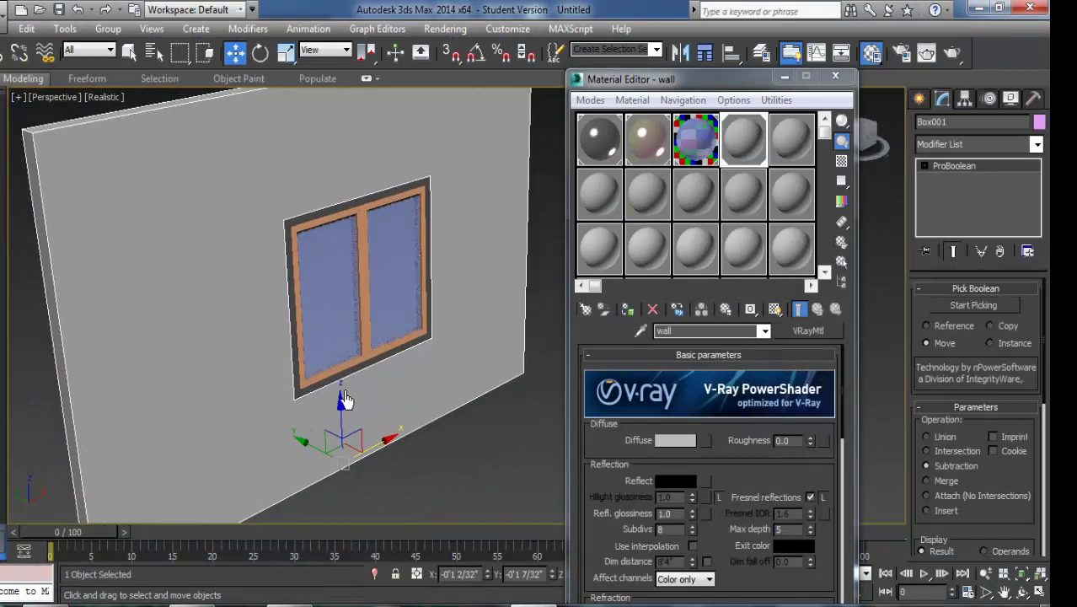
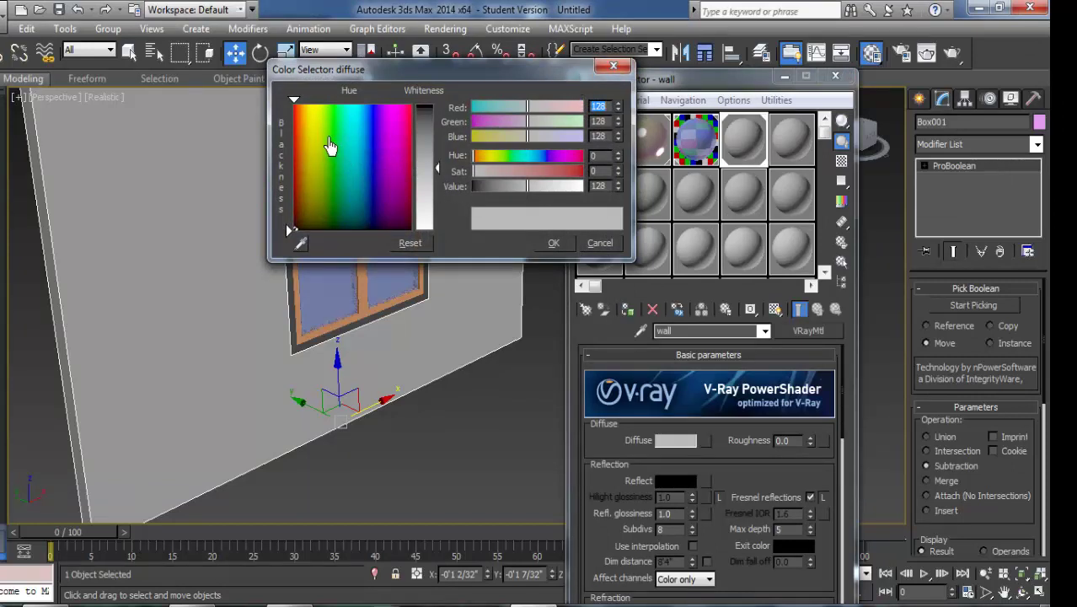
# Step: Change the wall material's diffuse colour from mid grey to pale bluish white (RGB 204, 211, 220)
pyautogui.moveTo(330, 148)
pyautogui.mouseDown()
pyautogui.moveTo(394, 197)
pyautogui.moveTo(429, 194)
pyautogui.mouseUp()
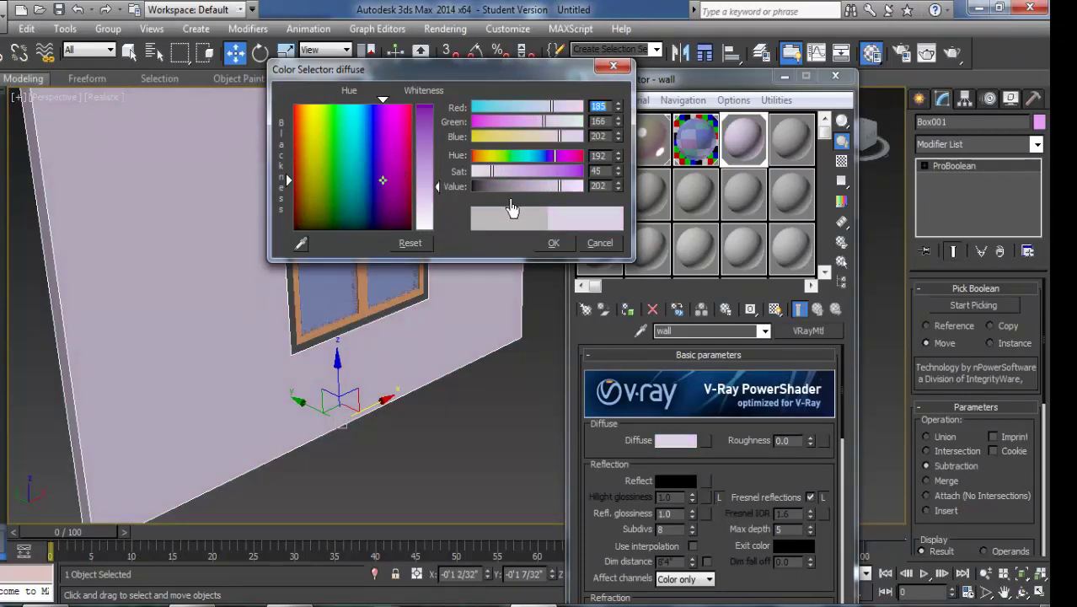
pyautogui.moveTo(493, 172); pyautogui.dragTo(502, 173)
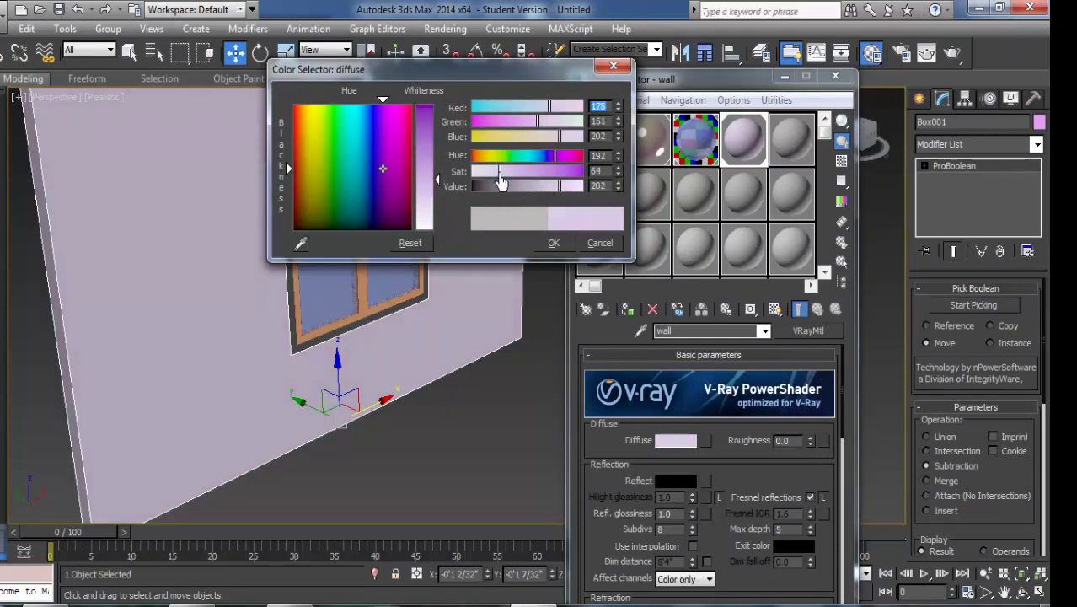
pyautogui.moveTo(563, 196); pyautogui.dragTo(557, 195)
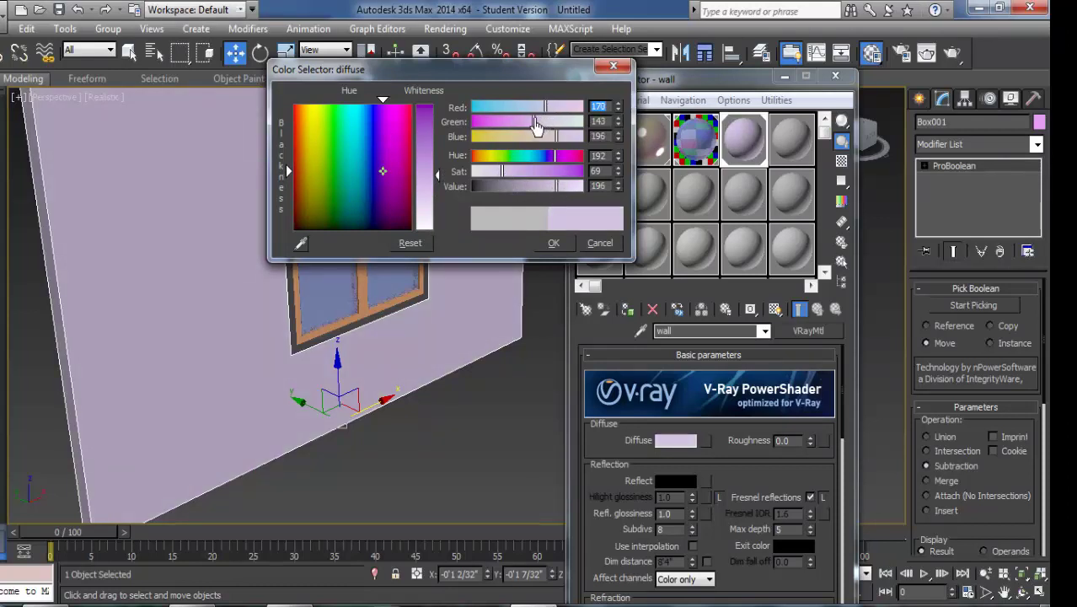
pyautogui.moveTo(539, 122); pyautogui.dragTo(551, 128)
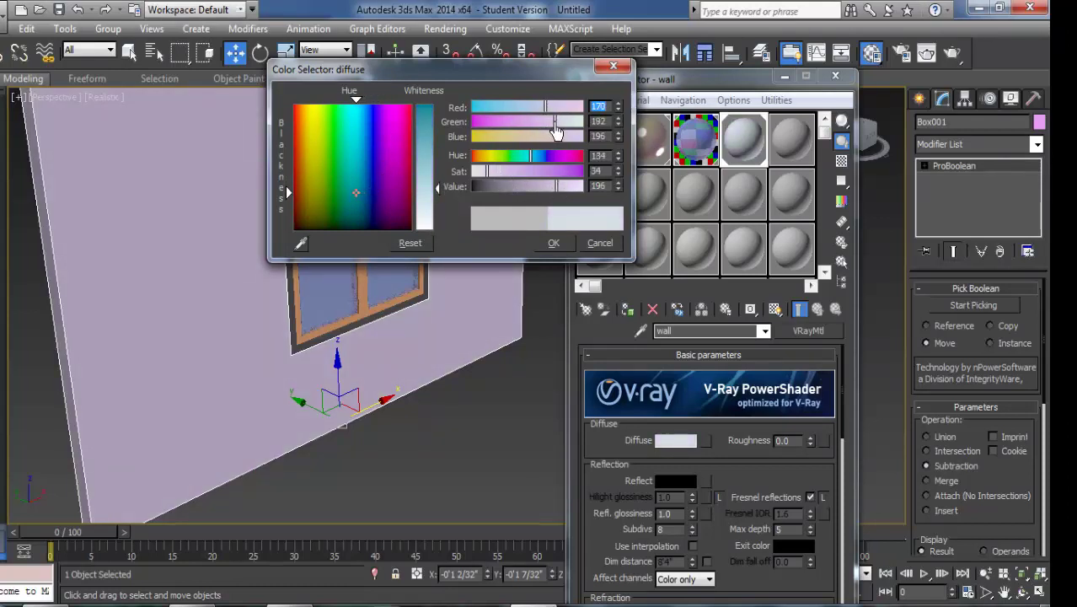
pyautogui.moveTo(437, 189); pyautogui.dragTo(431, 209)
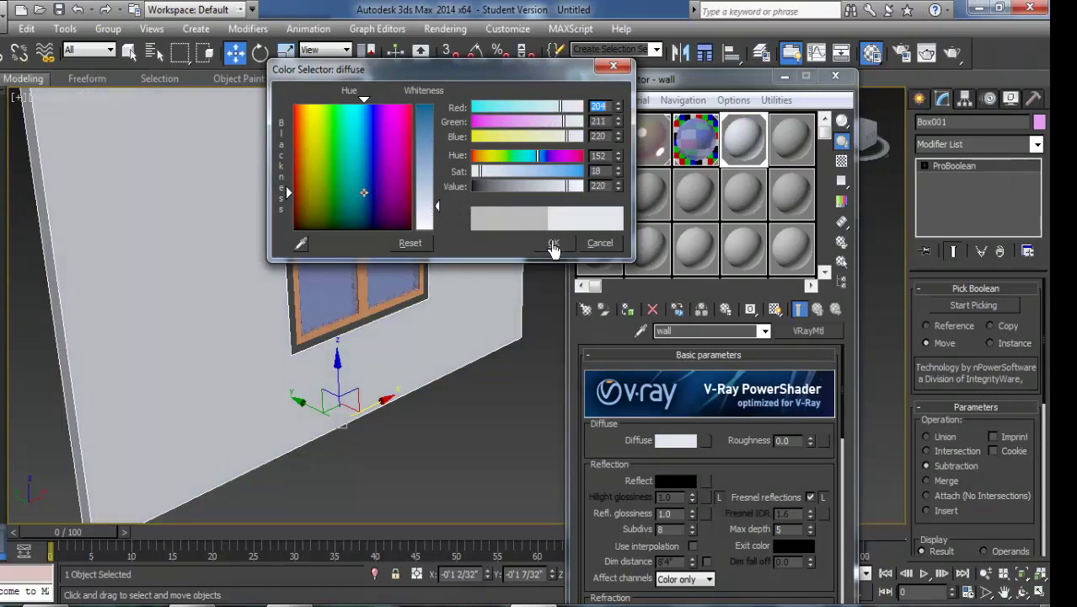
pyautogui.click(554, 243)
pyautogui.moveTo(522, 295); pyautogui.dragTo(488, 295, button='middle')
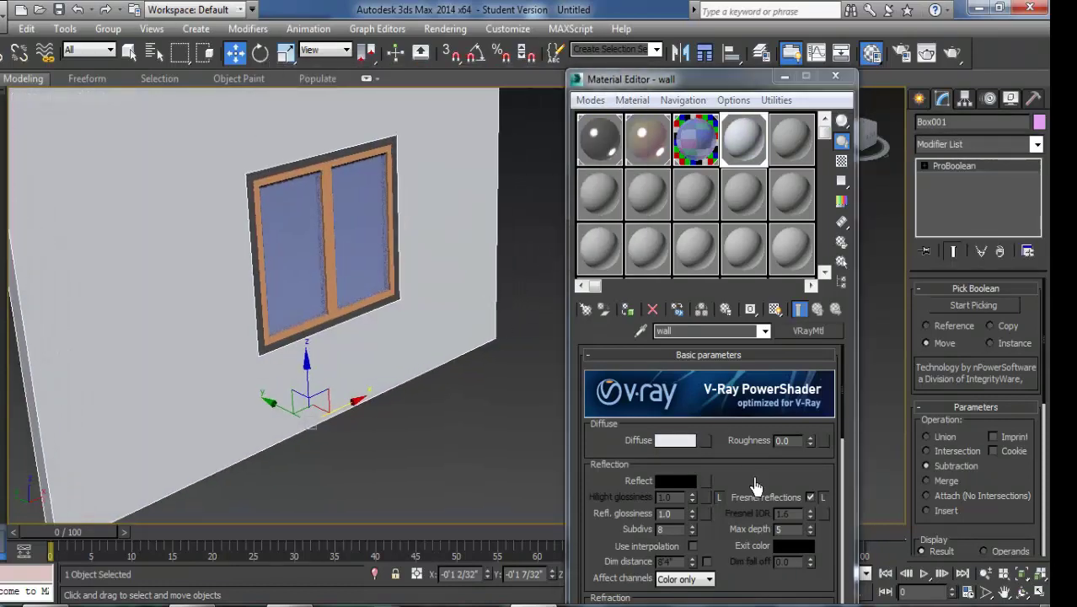
# Step: Load bump texture.jpg from the Desktop as a Bitmap in the wall material's Bump slot
pyautogui.scroll(-3, 754, 487)
pyautogui.scroll(-3, 750, 497)
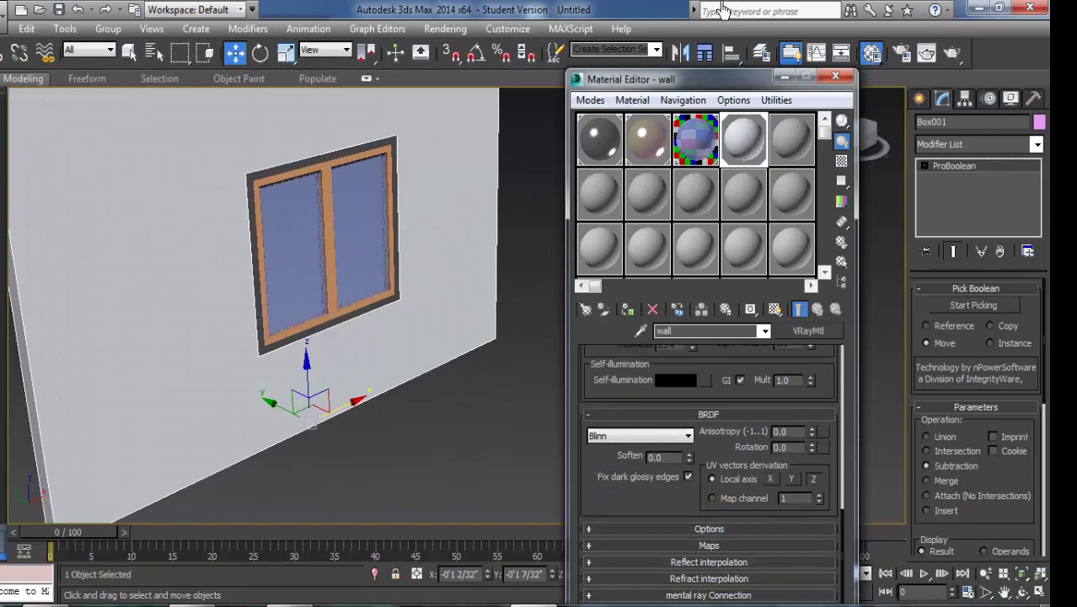
pyautogui.click(710, 547)
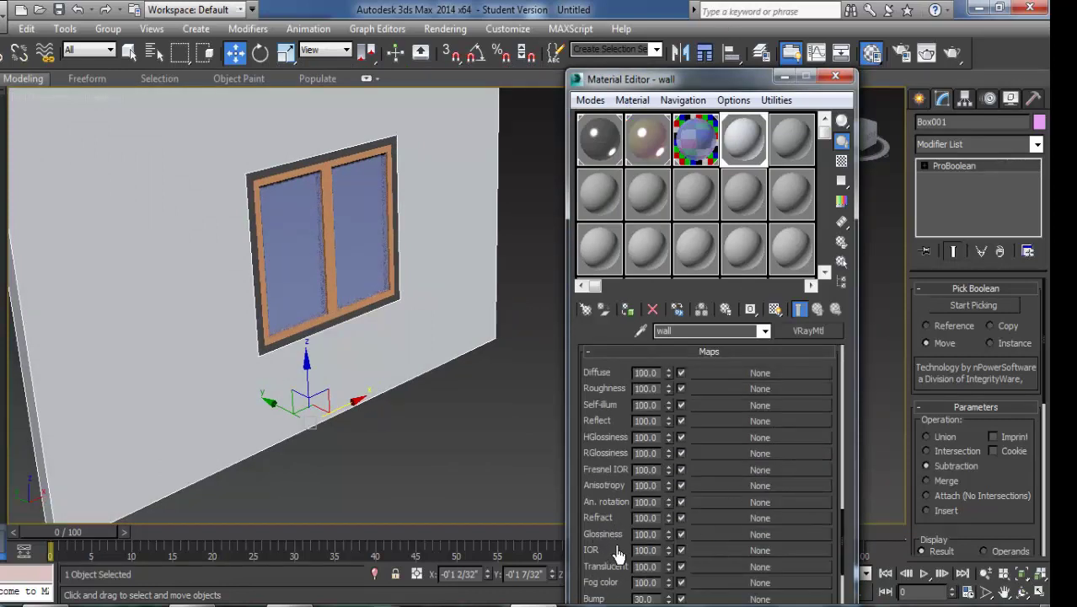
pyautogui.scroll(-3, 618, 549)
pyautogui.click(761, 513)
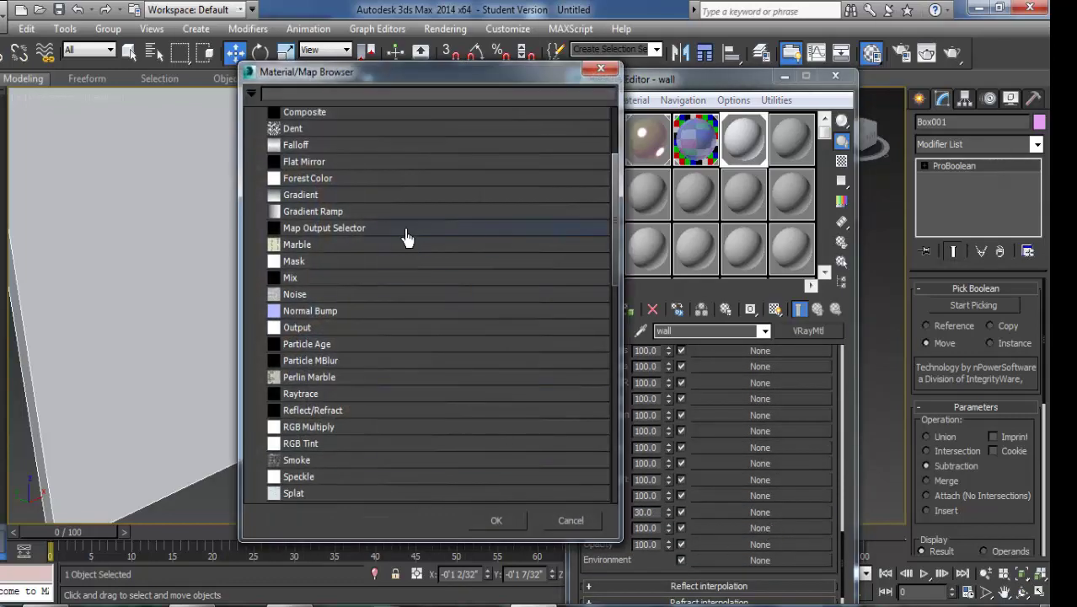
pyautogui.scroll(3, 406, 236)
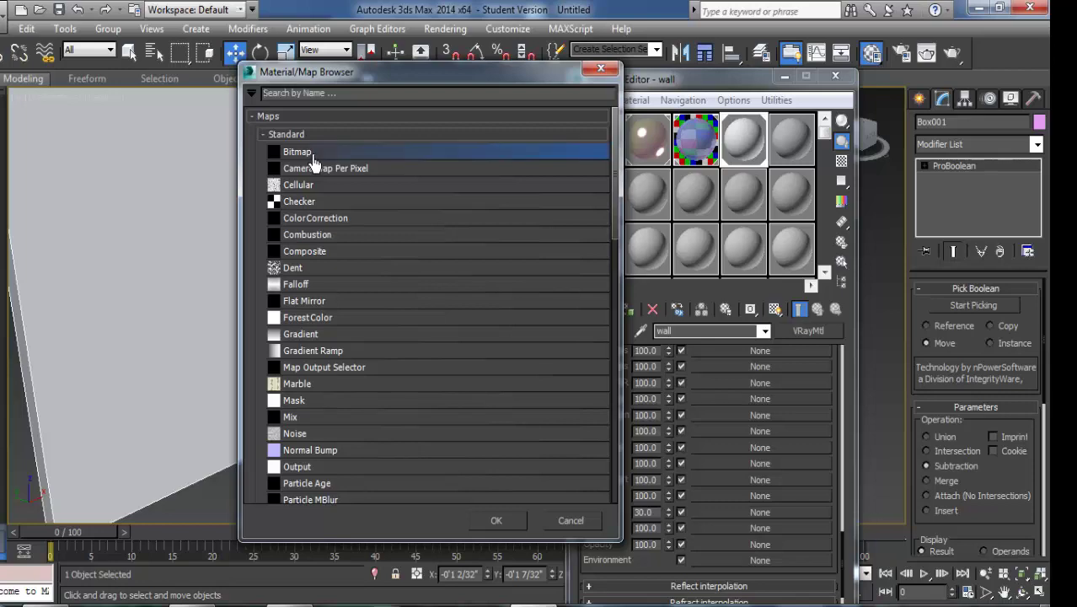
pyautogui.doubleClick(309, 155)
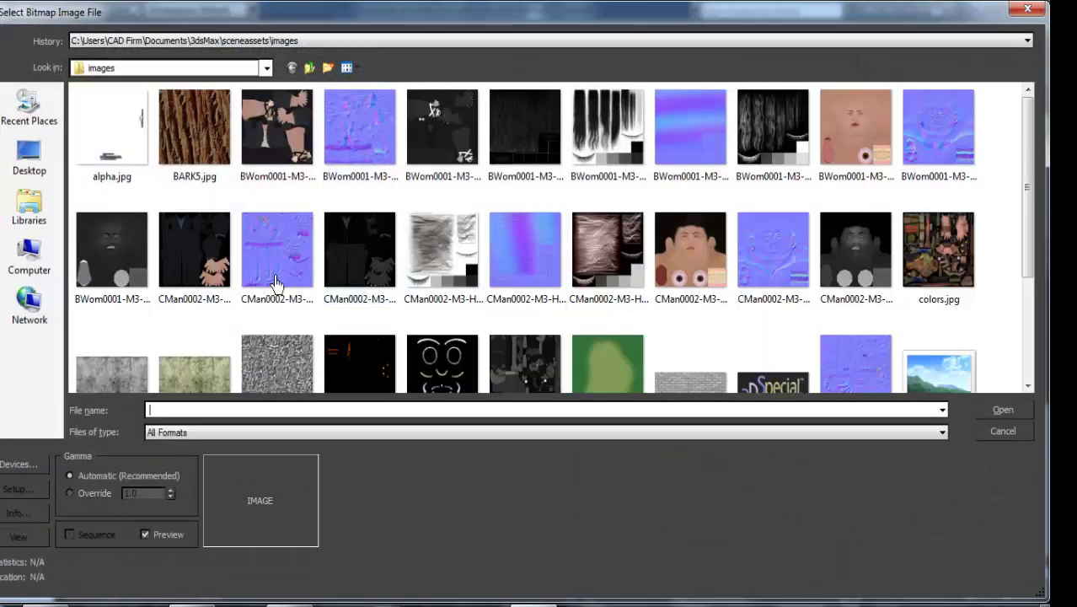
pyautogui.click(34, 156)
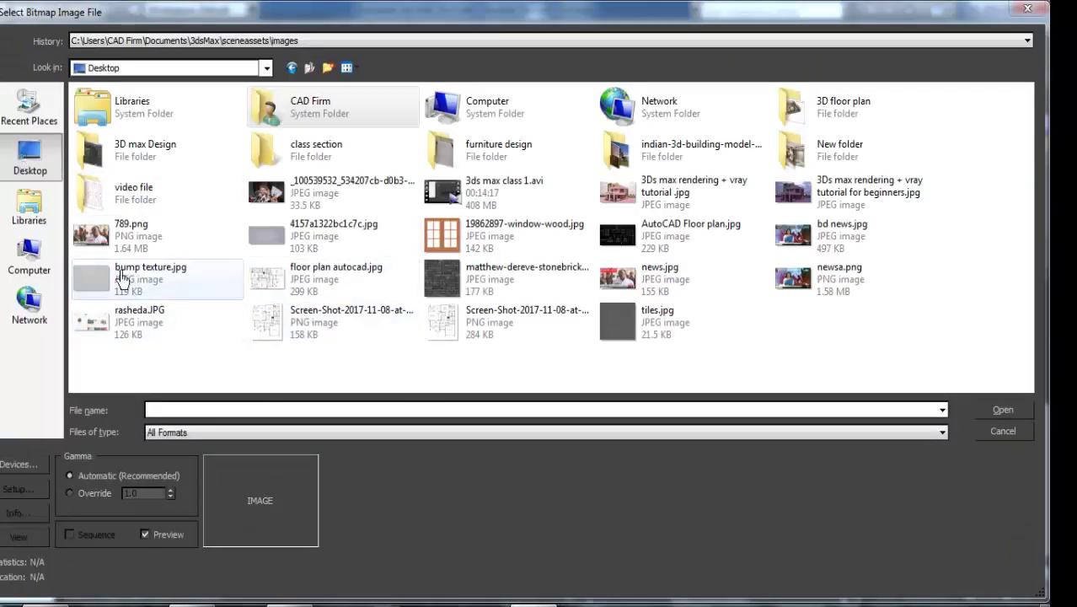
pyautogui.click(121, 278)
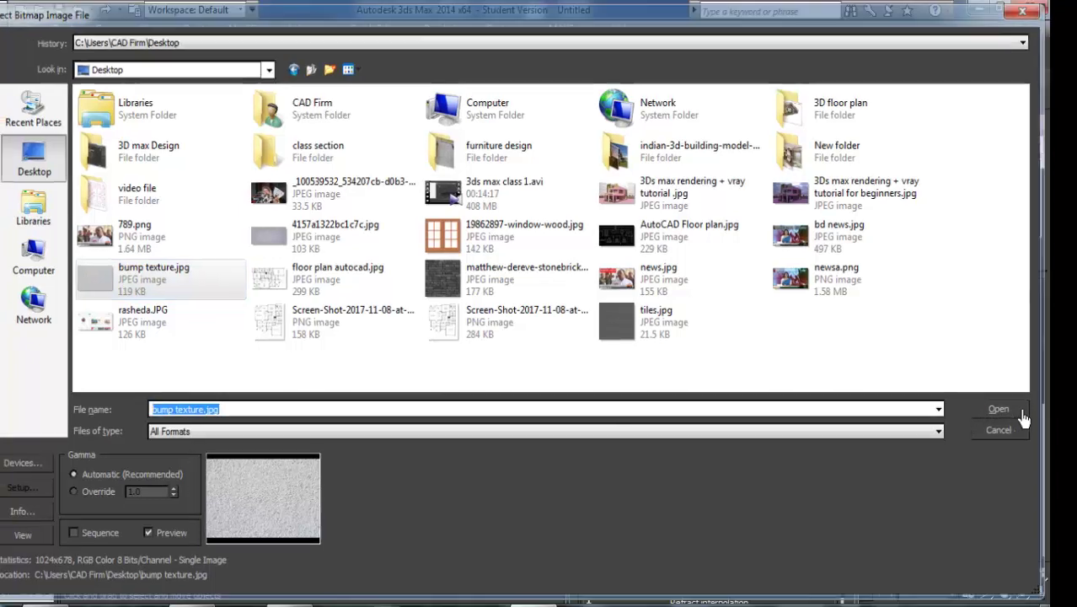
pyautogui.click(998, 409)
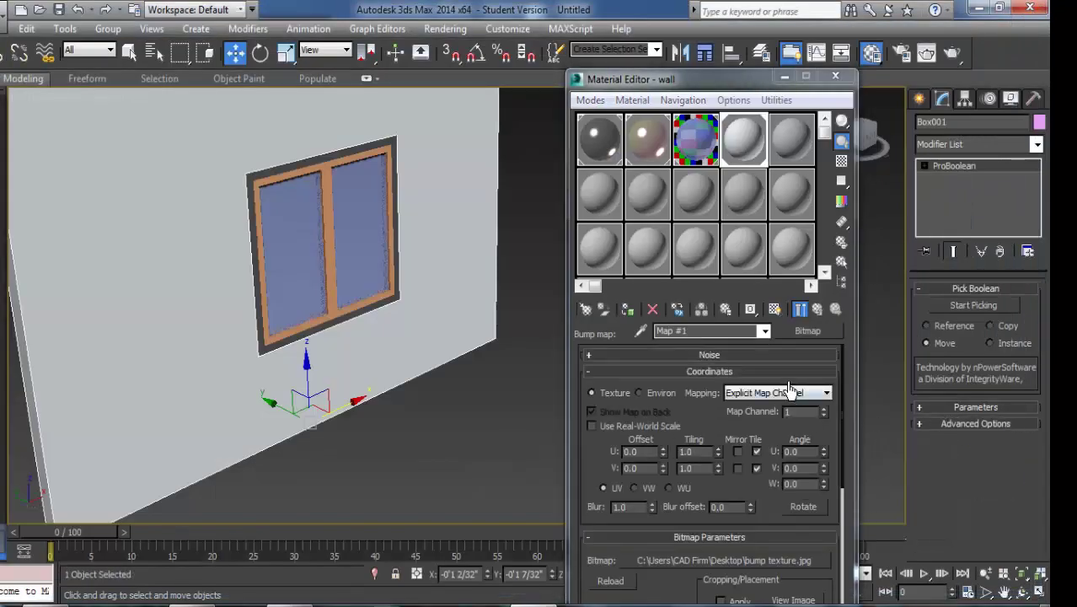
# Step: Show the bump map's rough relief on the wall in the viewport and return to the wall VRayMtl
pyautogui.keyDown('alt'); pyautogui.moveTo(357, 408); pyautogui.dragTo(404, 406, button='middle'); pyautogui.keyUp('alt')
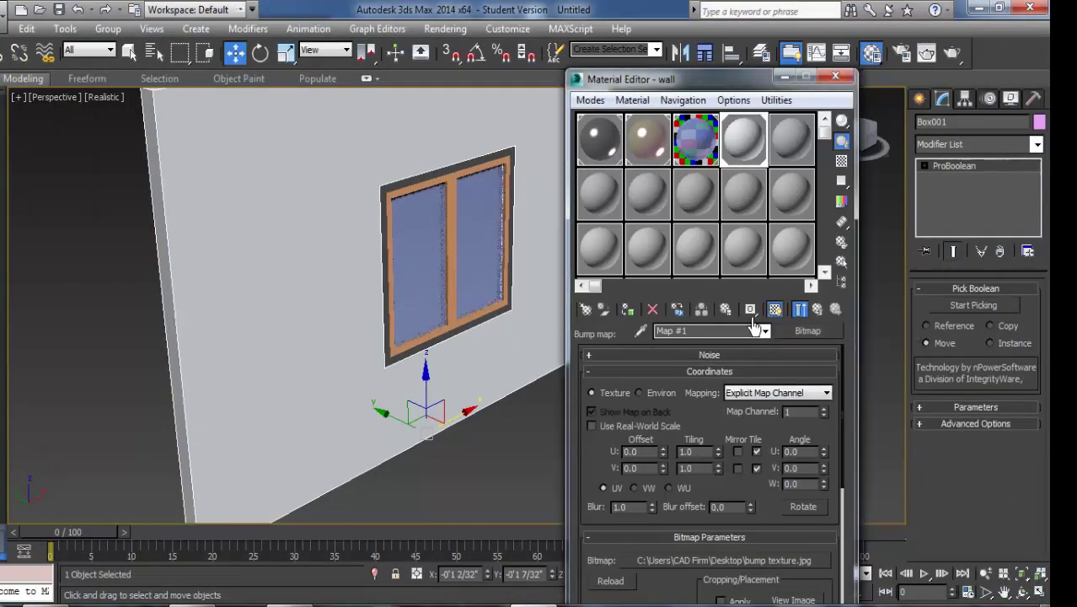
pyautogui.scroll(-5, 354, 459)
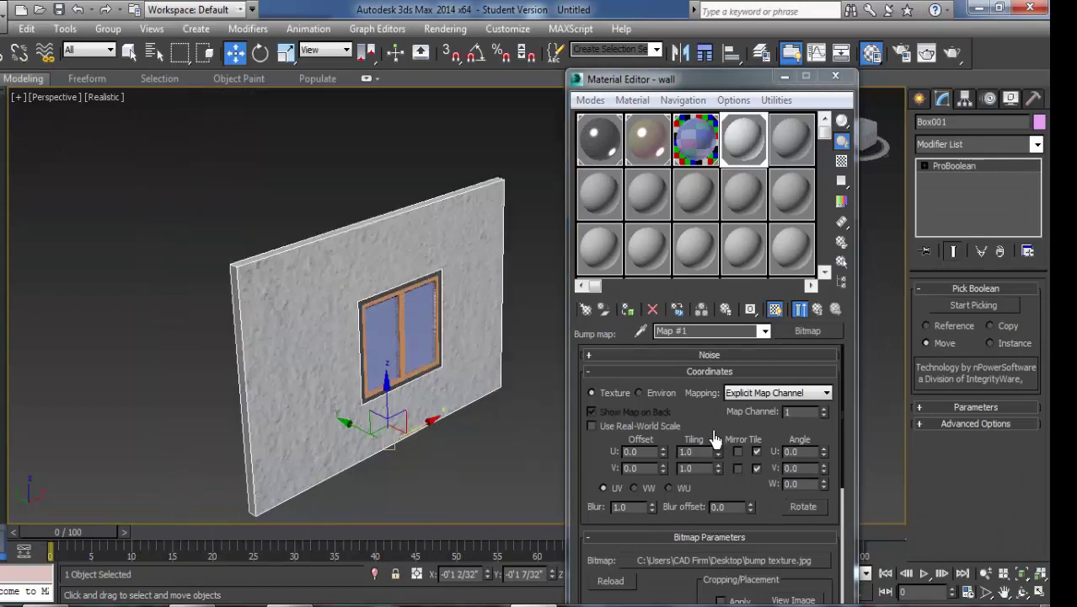
pyautogui.moveTo(721, 502); pyautogui.dragTo(714, 262)
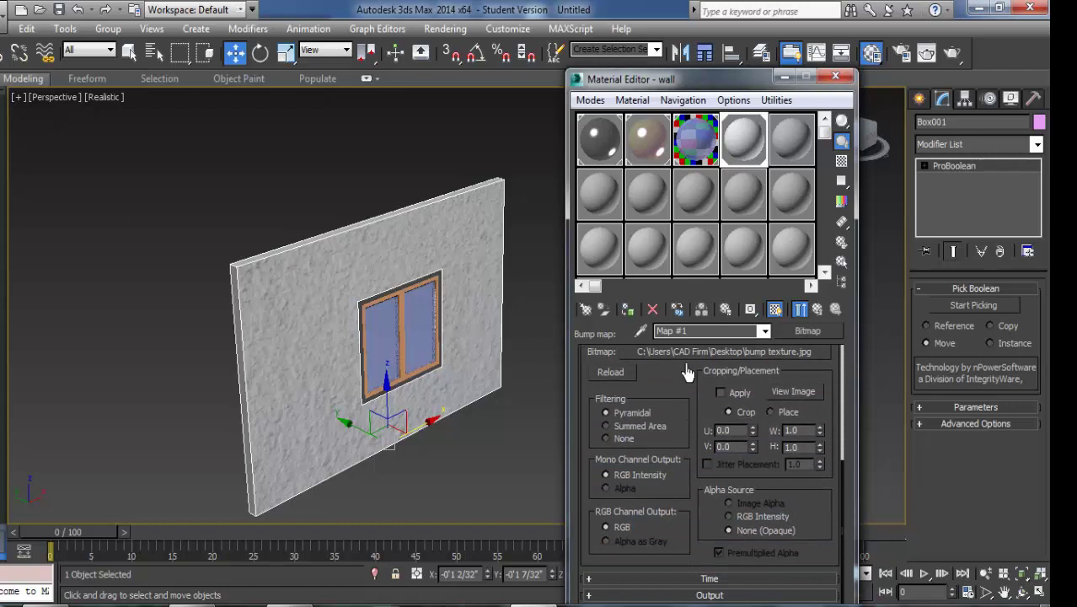
pyautogui.moveTo(687, 372); pyautogui.dragTo(724, 588)
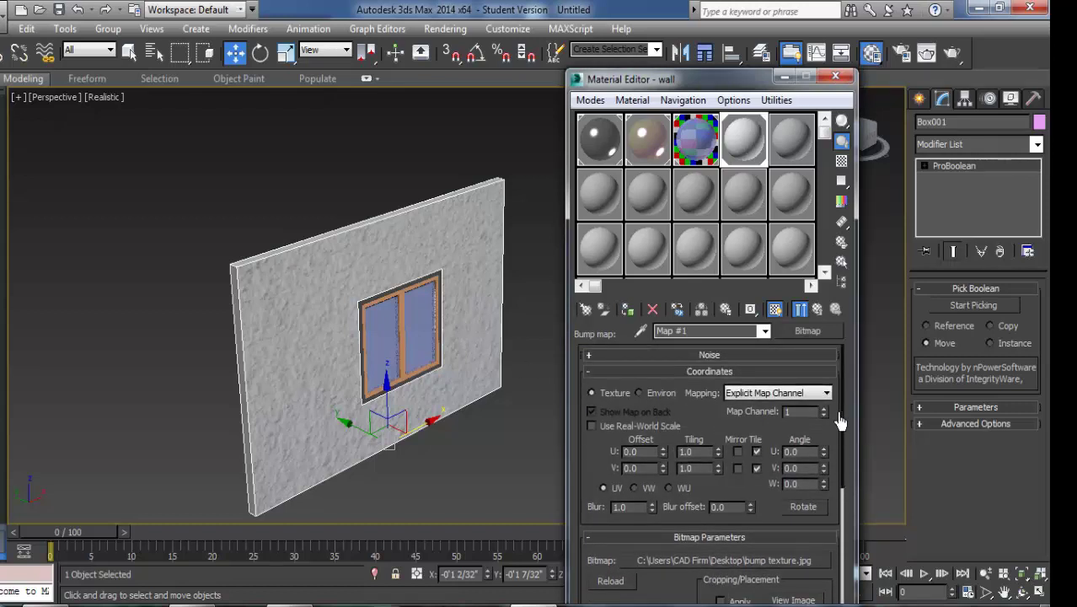
pyautogui.click(816, 309)
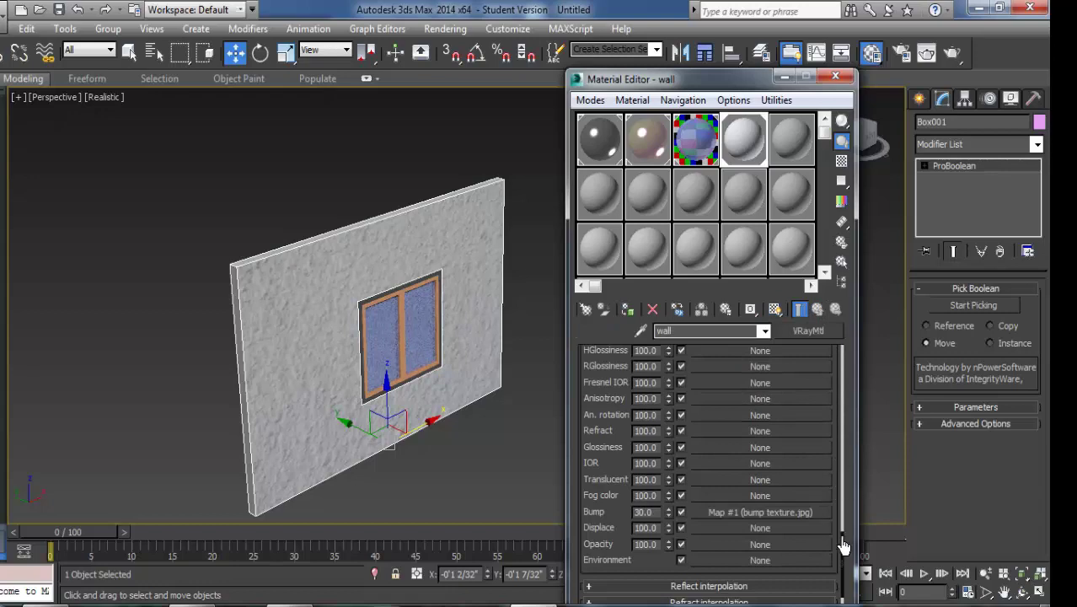
pyautogui.moveTo(843, 546); pyautogui.dragTo(847, 323)
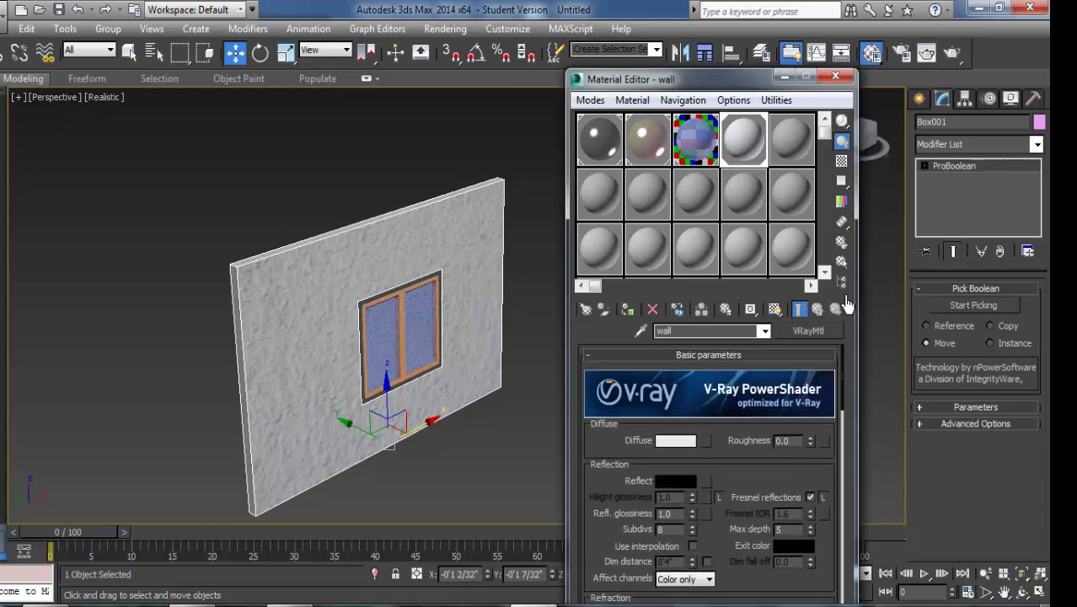
pyautogui.moveTo(403, 424); pyautogui.dragTo(401, 391)
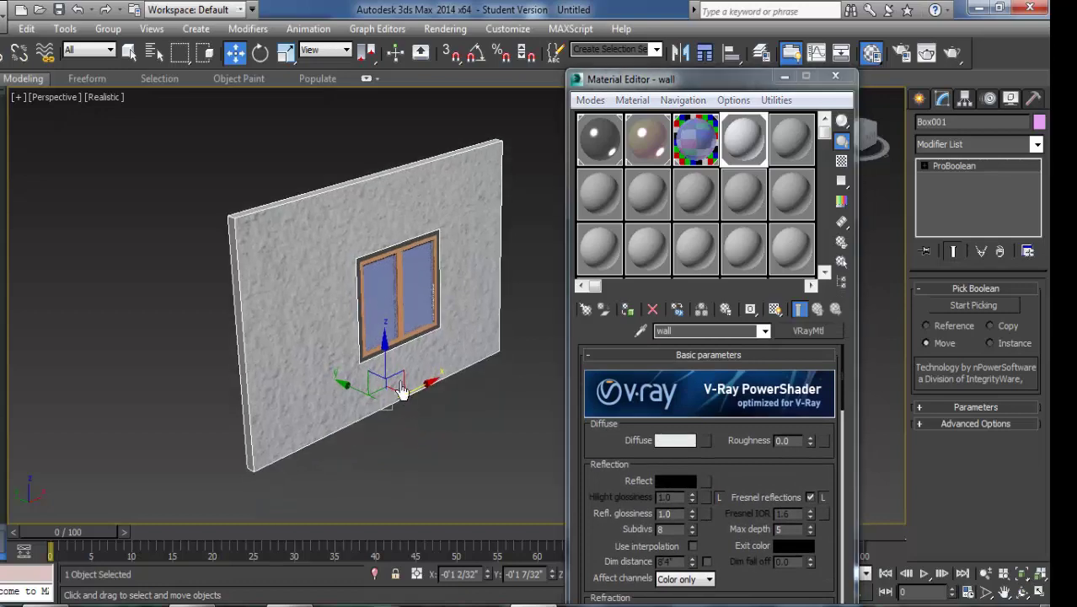
pyautogui.scroll(4, 402, 392)
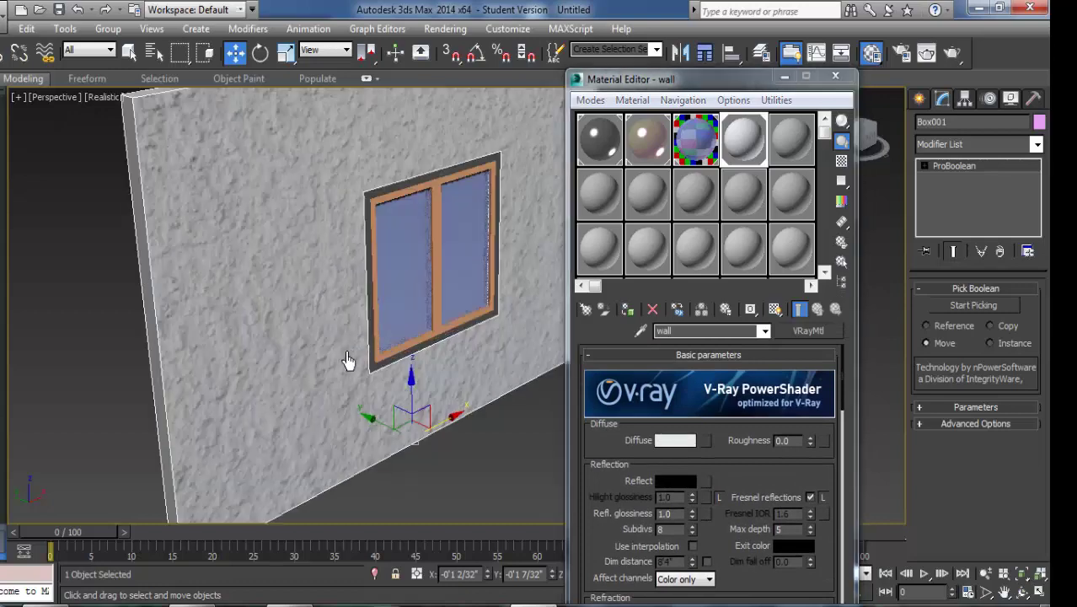
# Step: Add a UVW Map modifier with Box mapping to the wall
pyautogui.click(975, 146)
pyautogui.press('u')
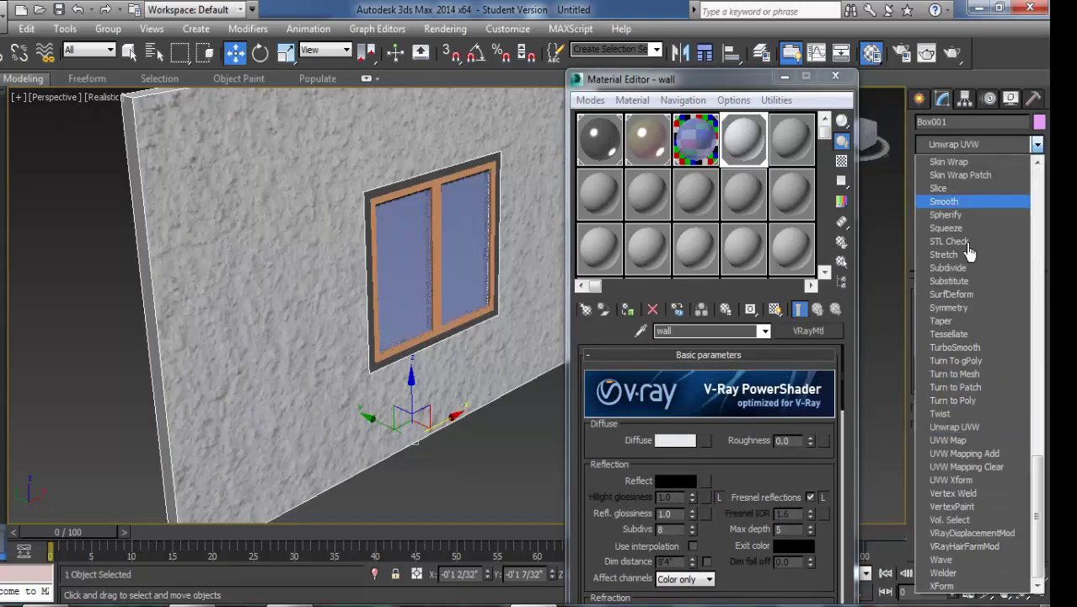
pyautogui.click(969, 442)
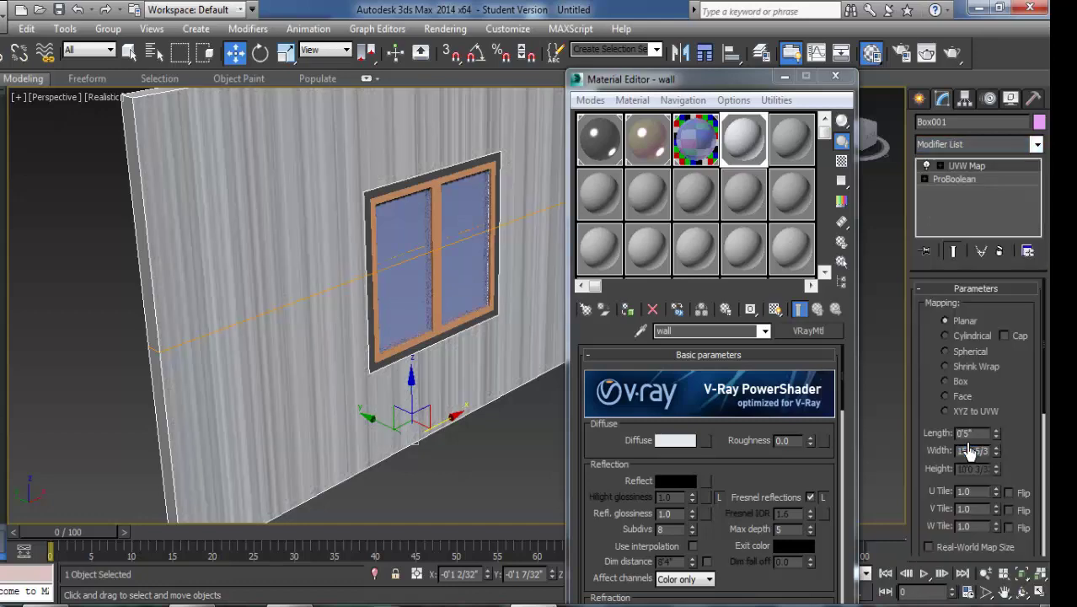
pyautogui.click(958, 384)
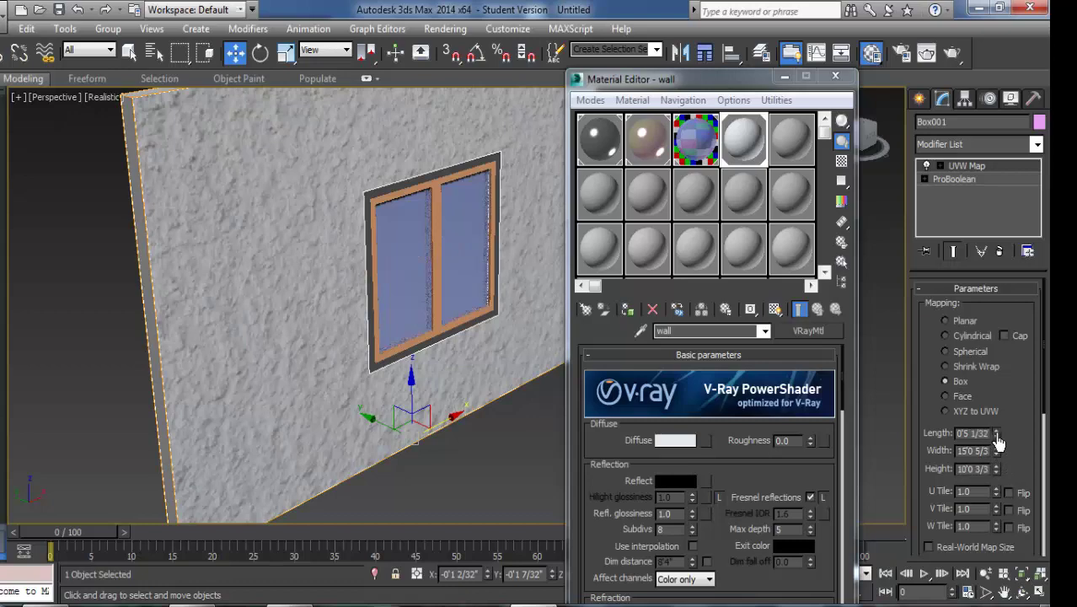
# Step: Set the Box mapping width and height to 5'0" for a finer stucco texture, then deselect the wall
pyautogui.moveTo(996, 433)
pyautogui.mouseDown()
pyautogui.moveTo(997, 471)
pyautogui.moveTo(594, 80)
pyautogui.moveTo(493, 252)
pyautogui.mouseUp()
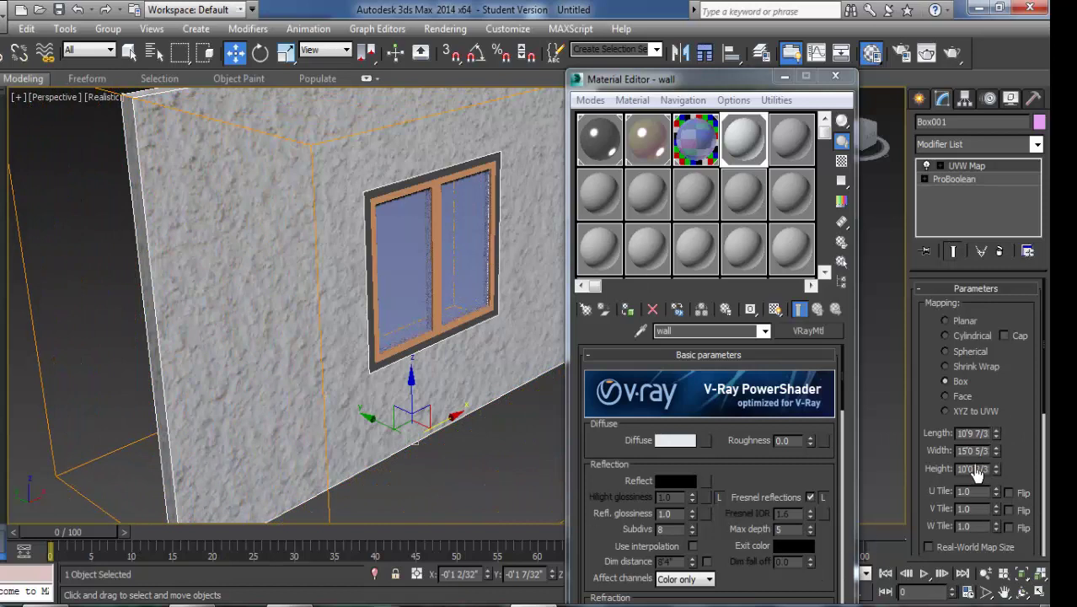
pyautogui.click(977, 451)
pyautogui.write('2')
pyautogui.write('0')
pyautogui.press('Return')
pyautogui.doubleClick(979, 468)
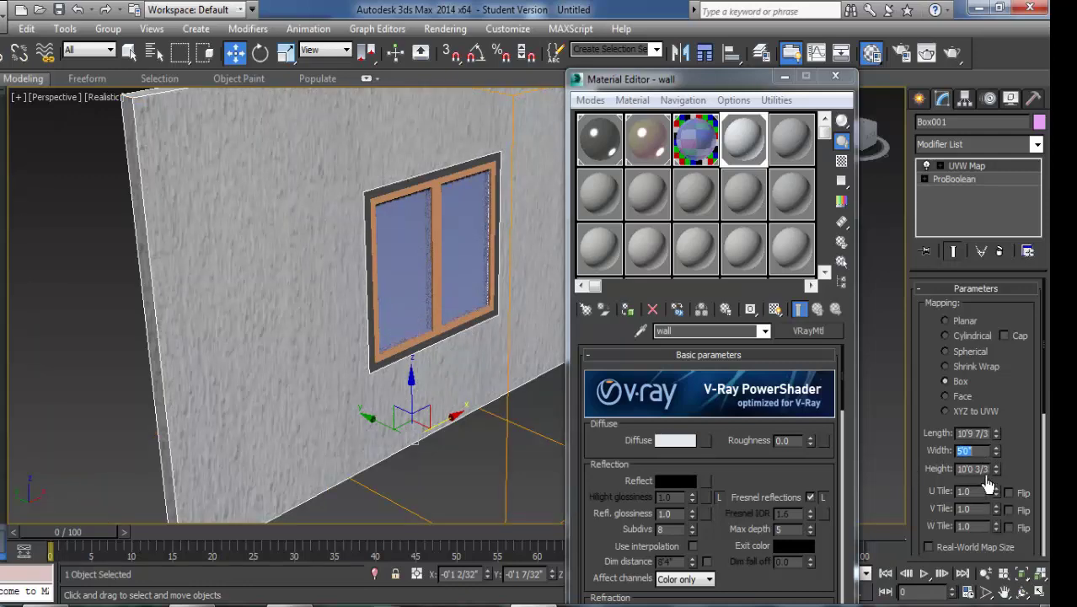
pyautogui.press('BackSpace')
pyautogui.write('5\'0"')
pyautogui.press('Return')
pyautogui.scroll(-3, 411, 404)
pyautogui.scroll(5, 300, 245)
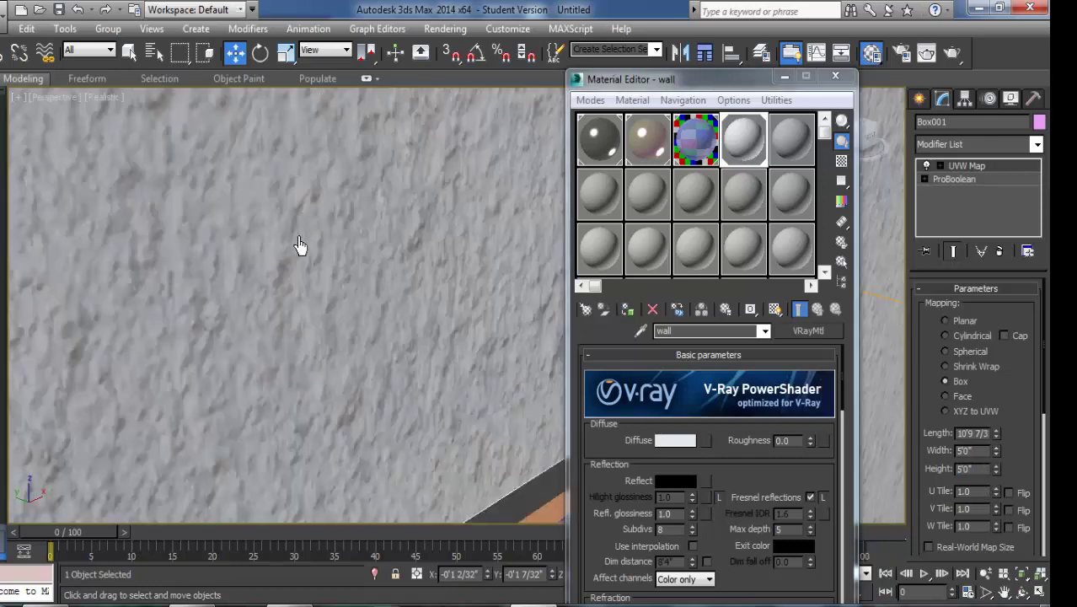
pyautogui.scroll(-2, 312, 238)
pyautogui.scroll(-3, 356, 298)
pyautogui.scroll(-2, 434, 361)
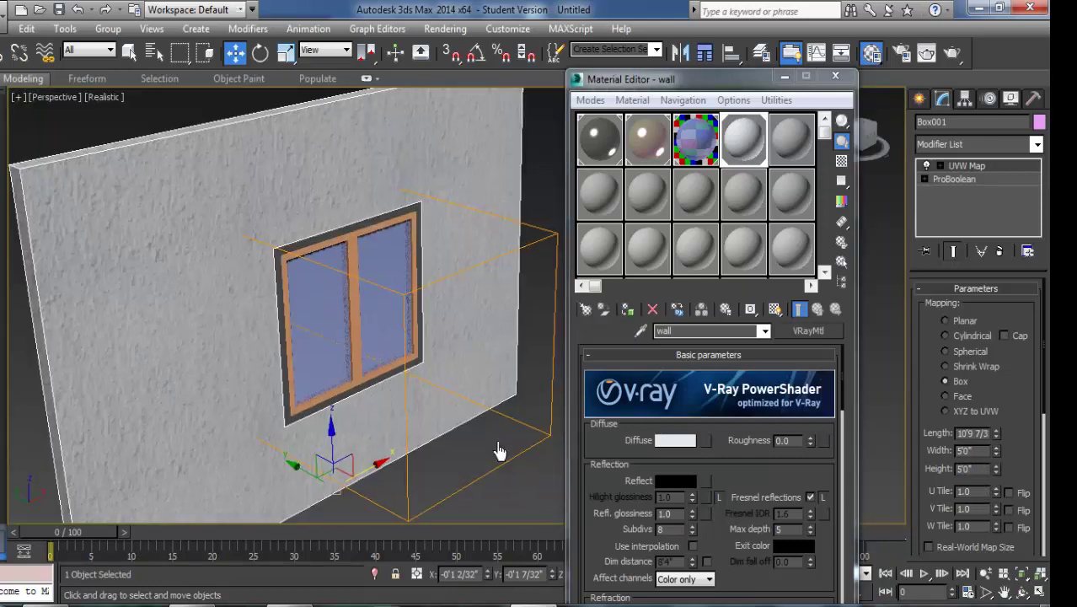
pyautogui.click(520, 500)
# Step: Tint the wall's diffuse toward a saturated blue-grey and show a checkered preview background
pyautogui.click(679, 443)
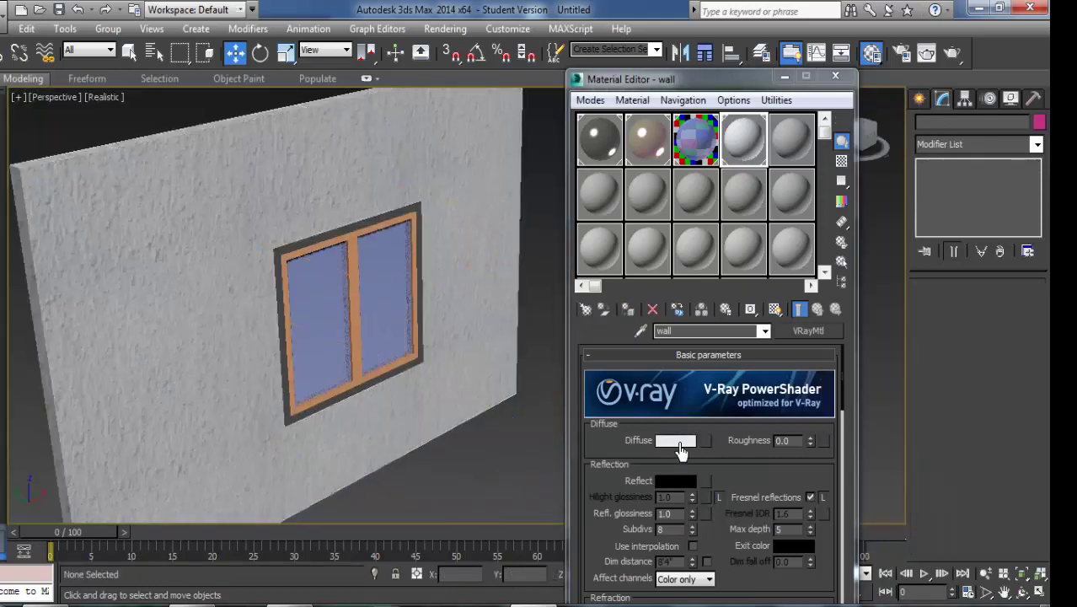
pyautogui.click(425, 157)
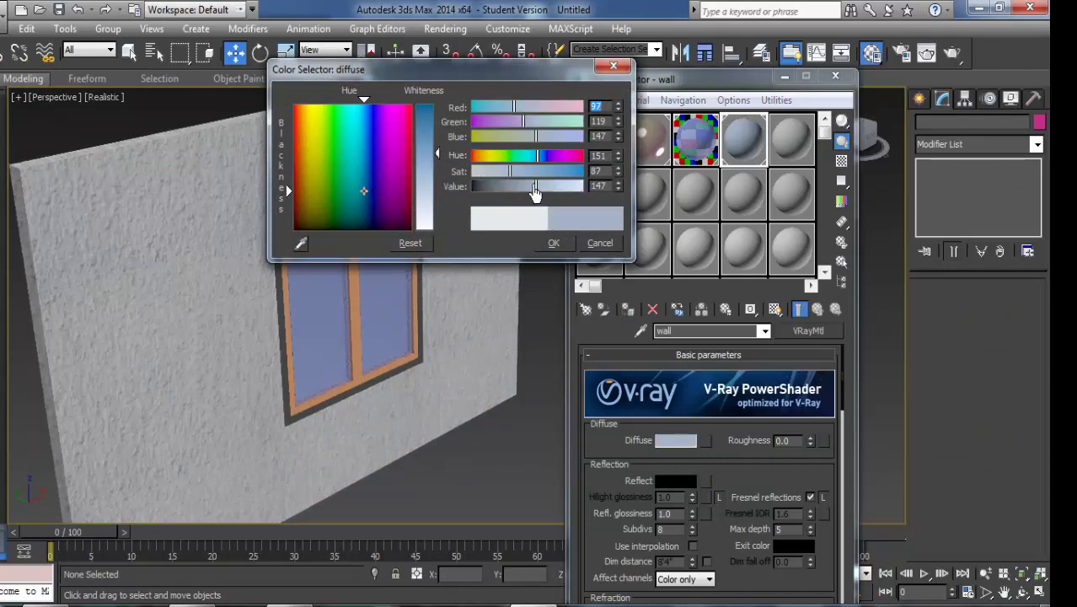
pyautogui.moveTo(520, 180); pyautogui.dragTo(536, 178)
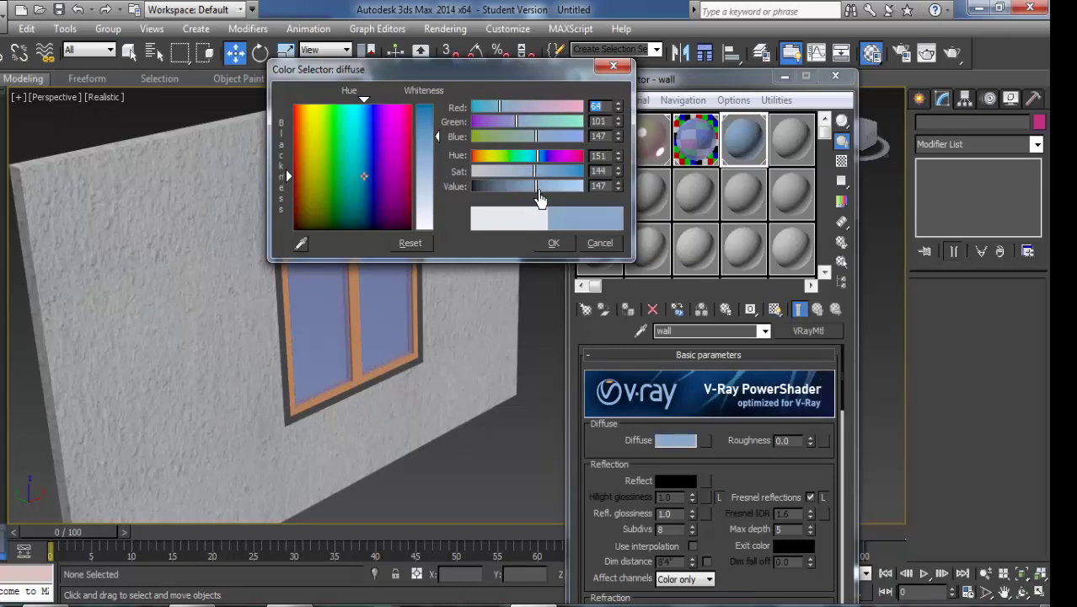
pyautogui.click(552, 243)
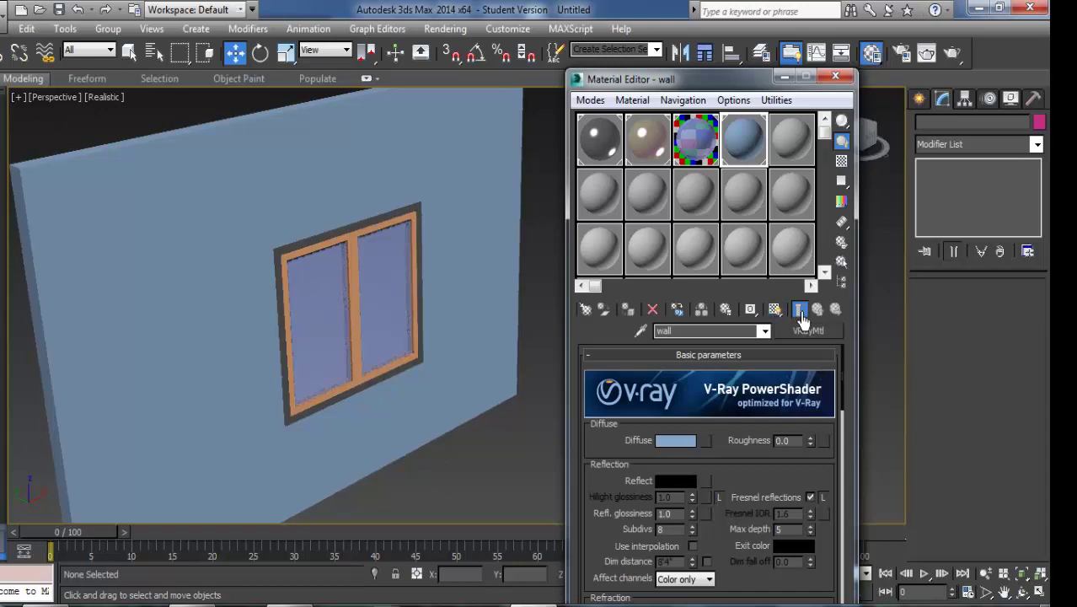
pyautogui.click(774, 309)
# Step: Lighten the wall's diffuse to a paler blue-grey
pyautogui.moveTo(497, 432); pyautogui.dragTo(437, 397, button='middle')
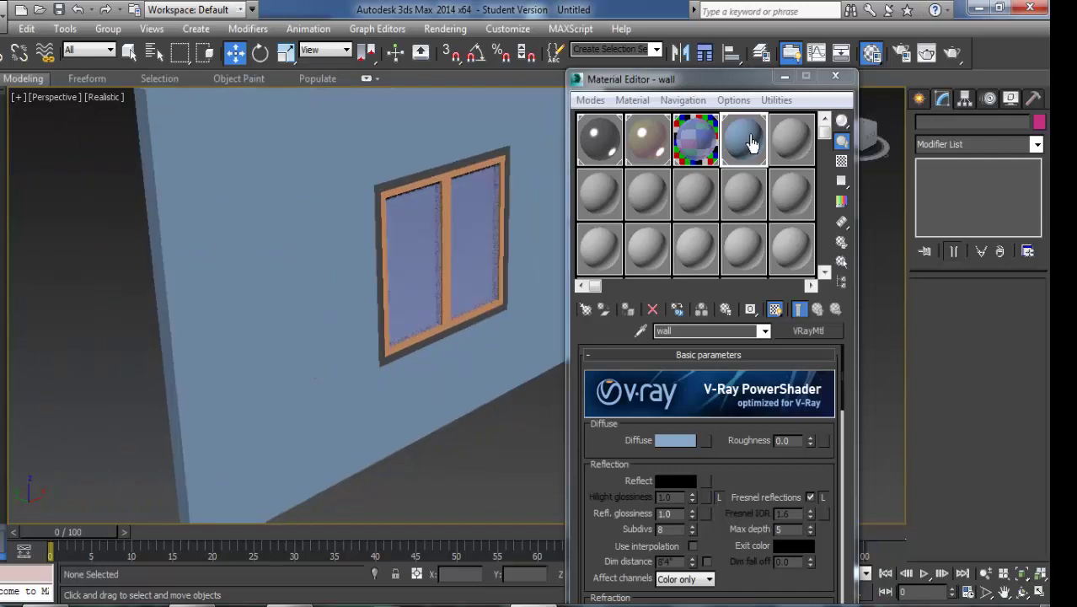
pyautogui.click(679, 441)
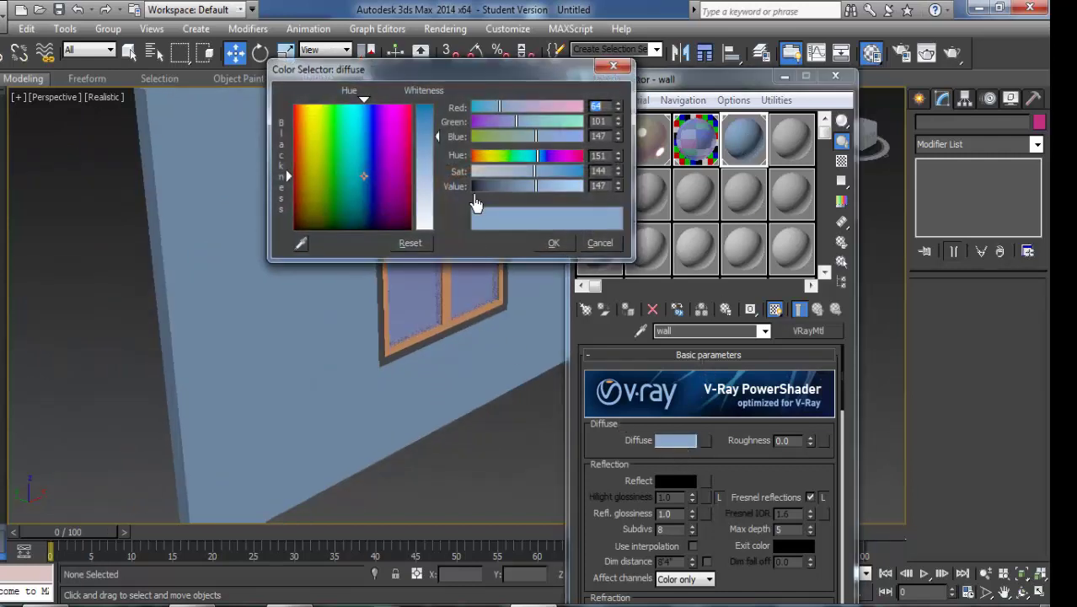
pyautogui.click(426, 179)
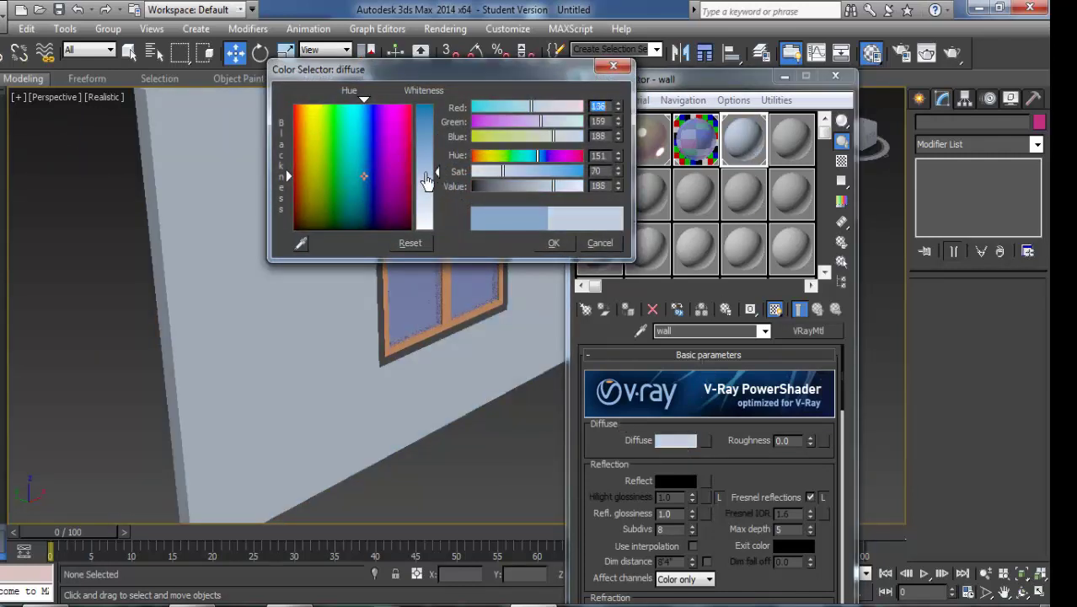
pyautogui.moveTo(427, 187); pyautogui.dragTo(433, 159)
pyautogui.click(545, 244)
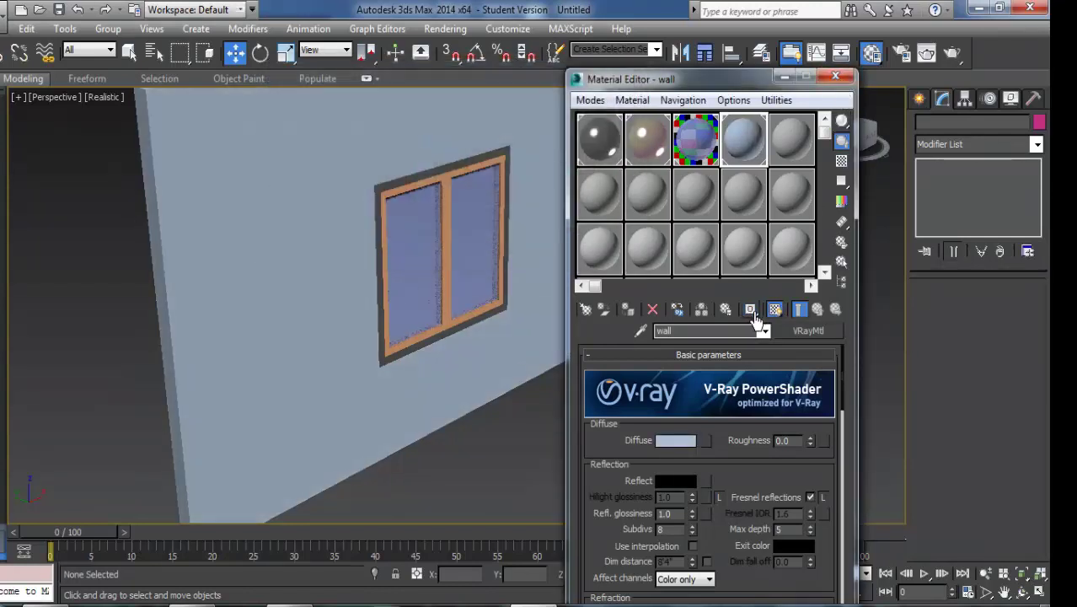
# Step: Close the Material Editor and run a V-Ray test render of the wall and window
pyautogui.press('m')
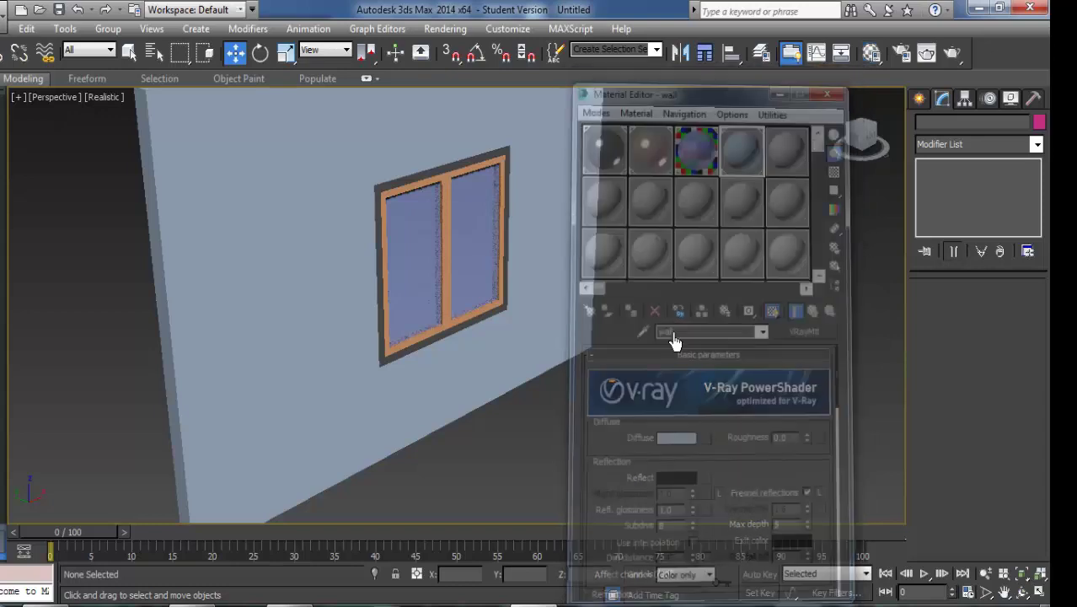
pyautogui.keyDown('alt'); pyautogui.moveTo(674, 337); pyautogui.dragTo(661, 440, button='middle'); pyautogui.keyUp('alt')
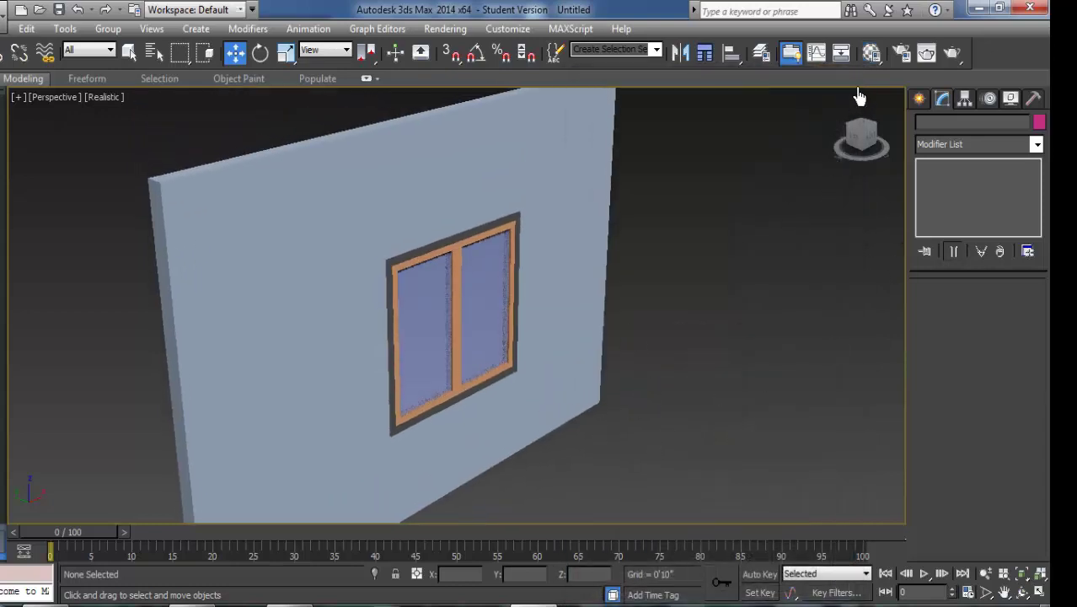
pyautogui.click(951, 53)
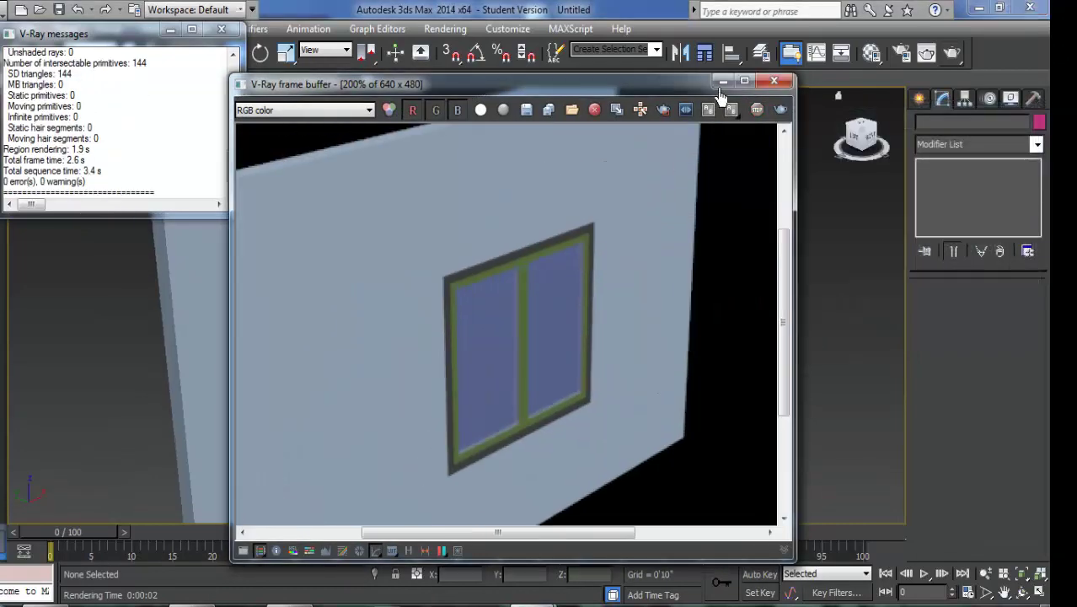
# Step: Close the rendered frame buffer and the V-Ray messages window
pyautogui.click(774, 80)
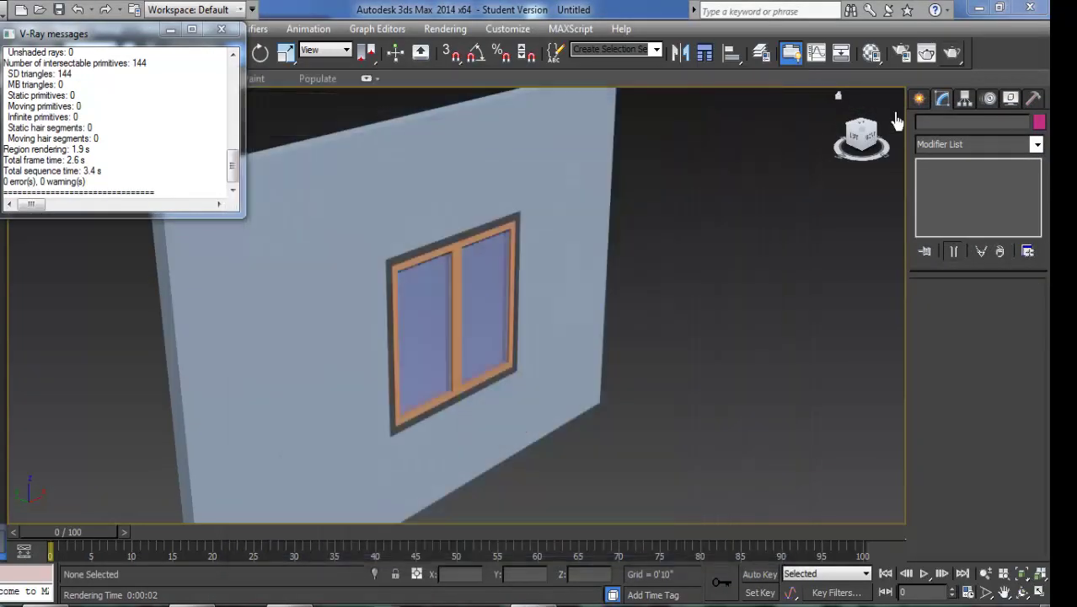
pyautogui.click(221, 34)
pyautogui.scroll(-3, 516, 313)
pyautogui.moveTo(451, 302)
pyautogui.mouseDown(button='middle')
pyautogui.moveTo(391, 312)
pyautogui.moveTo(440, 321)
pyautogui.moveTo(500, 276)
pyautogui.mouseUp(button='middle')
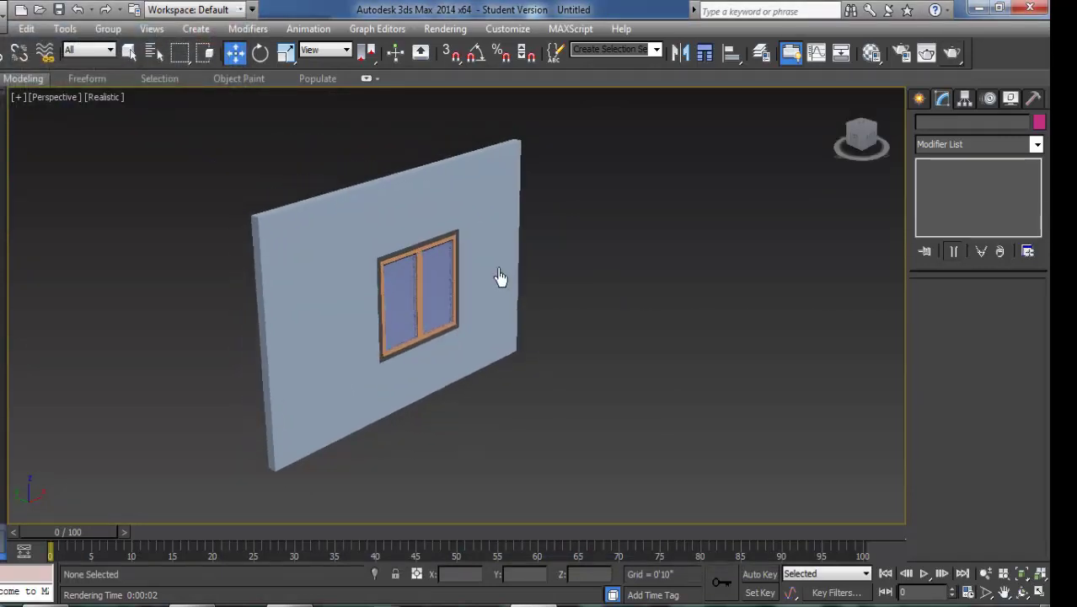
# Step: Create a VRayPhysicalCamera in the Top view, placed in front of the wall and aimed at it
pyautogui.click(919, 99)
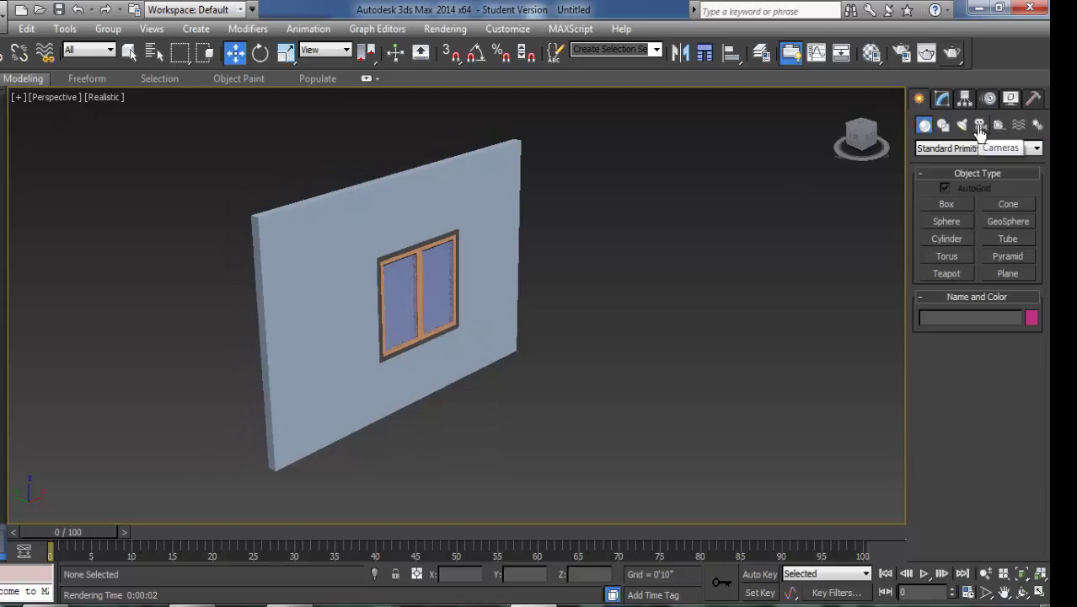
pyautogui.click(979, 125)
pyautogui.click(977, 149)
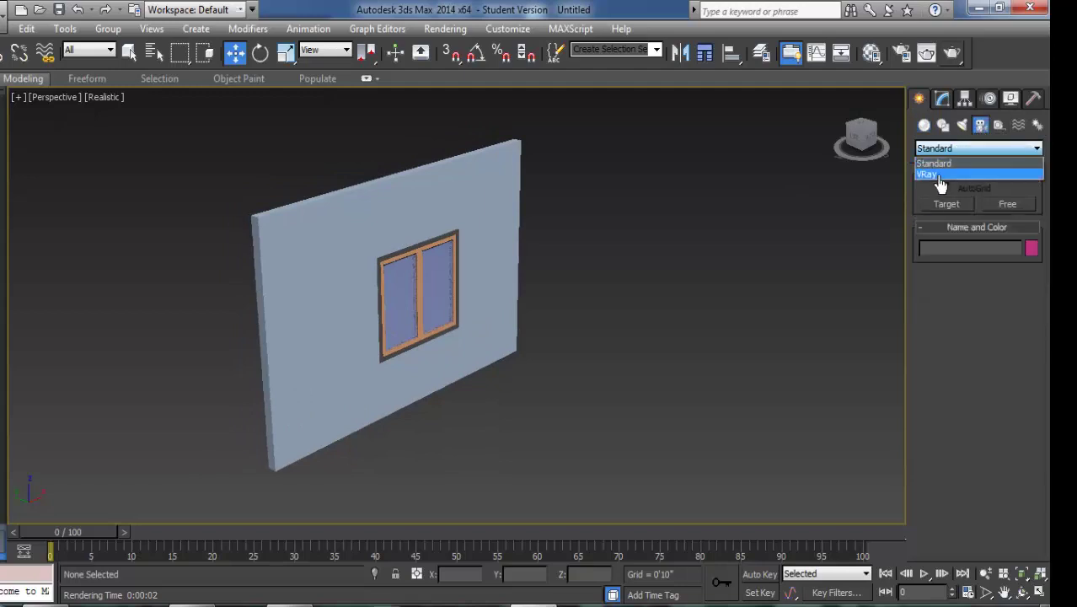
pyautogui.click(936, 177)
pyautogui.click(1020, 208)
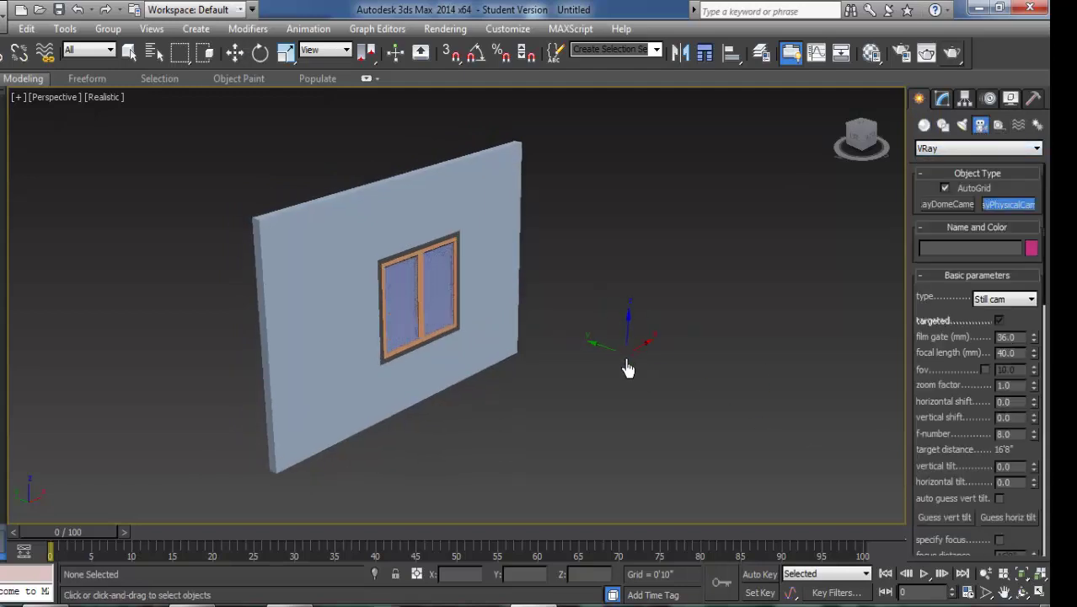
pyautogui.click(63, 112)
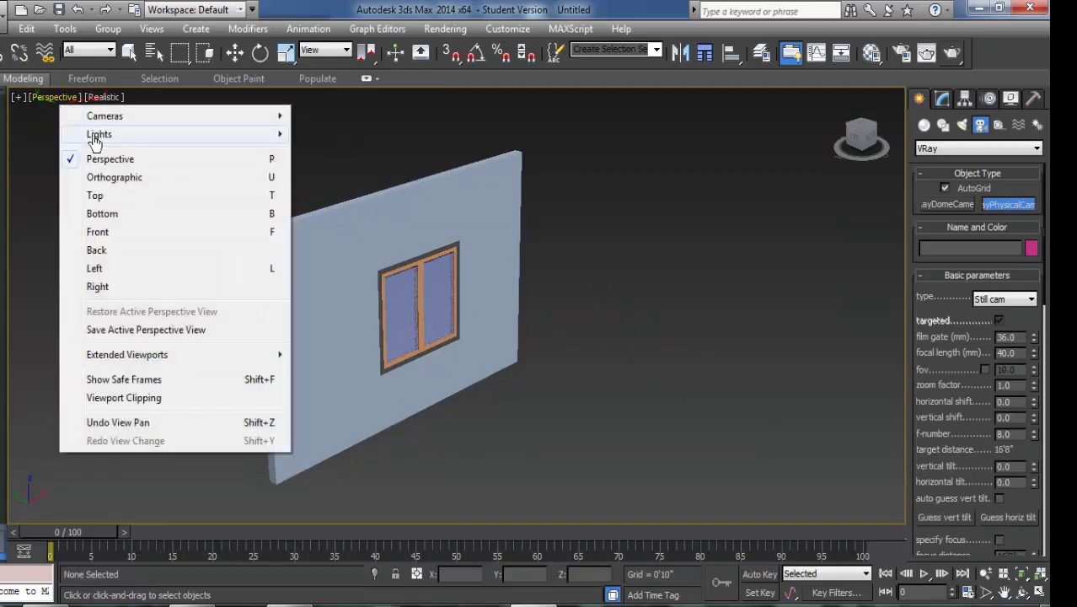
pyautogui.click(95, 195)
pyautogui.scroll(-2, 287, 215)
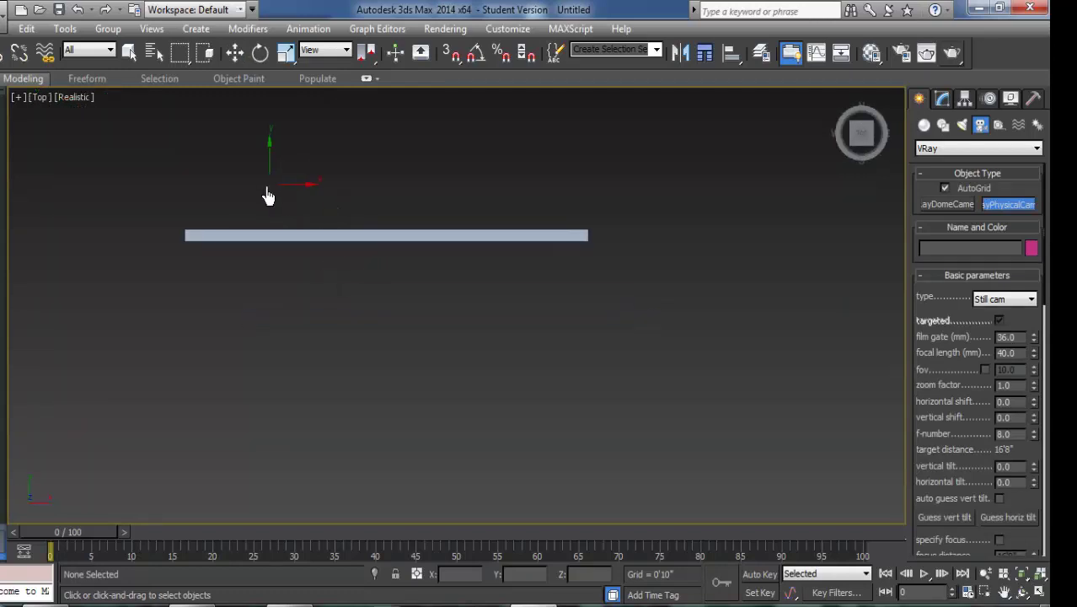
pyautogui.moveTo(414, 482); pyautogui.dragTo(354, 244)
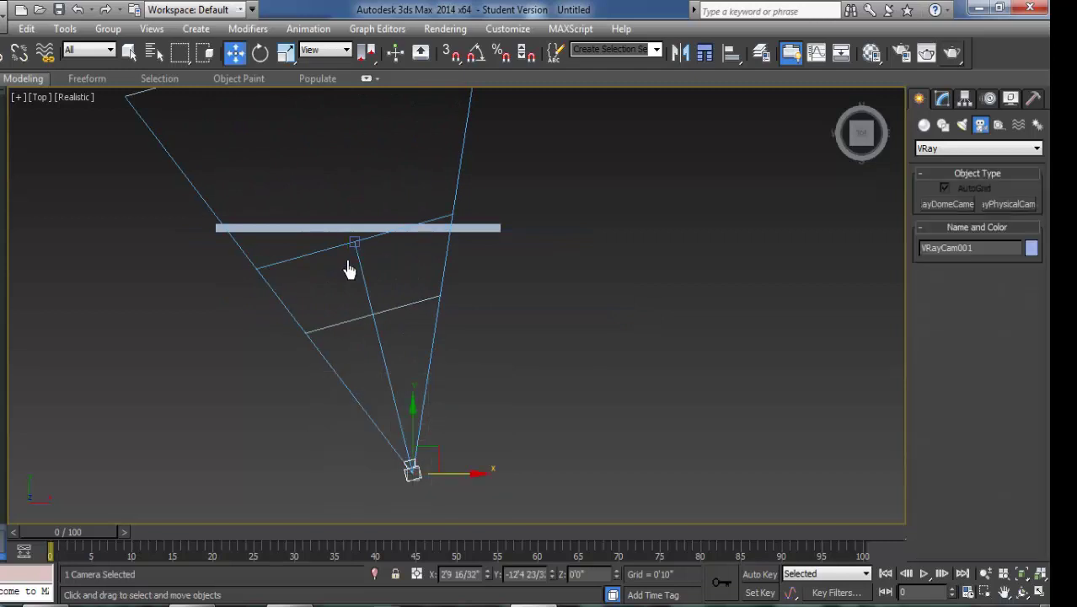
pyautogui.click(40, 101)
pyautogui.click(18, 98)
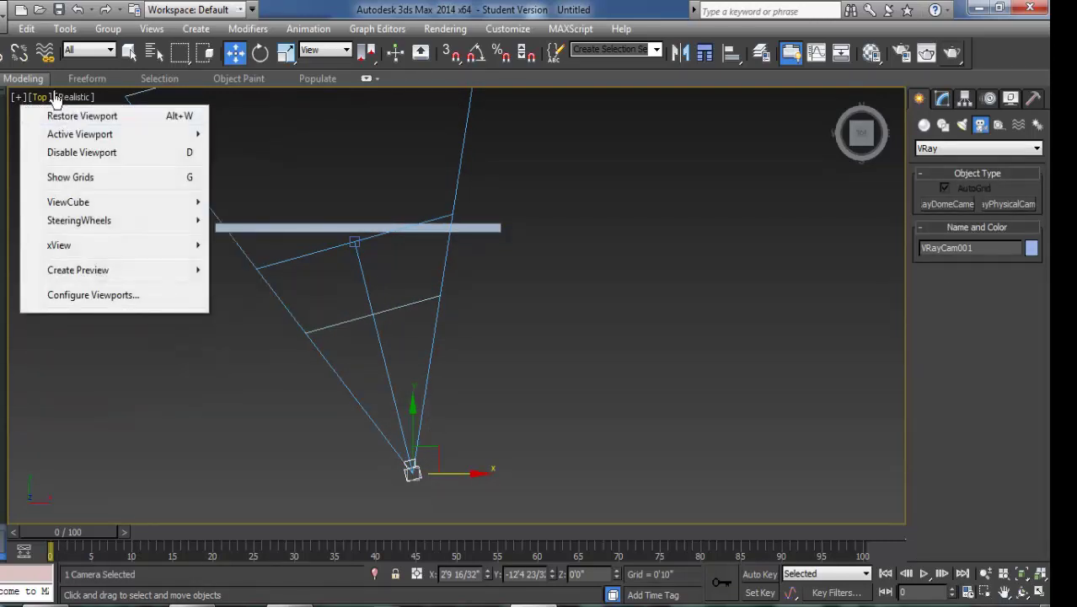
# Step: Set a viewport to look through VRayCam001 and restore the four-viewport layout
pyautogui.click(39, 100)
pyautogui.moveTo(82, 116)
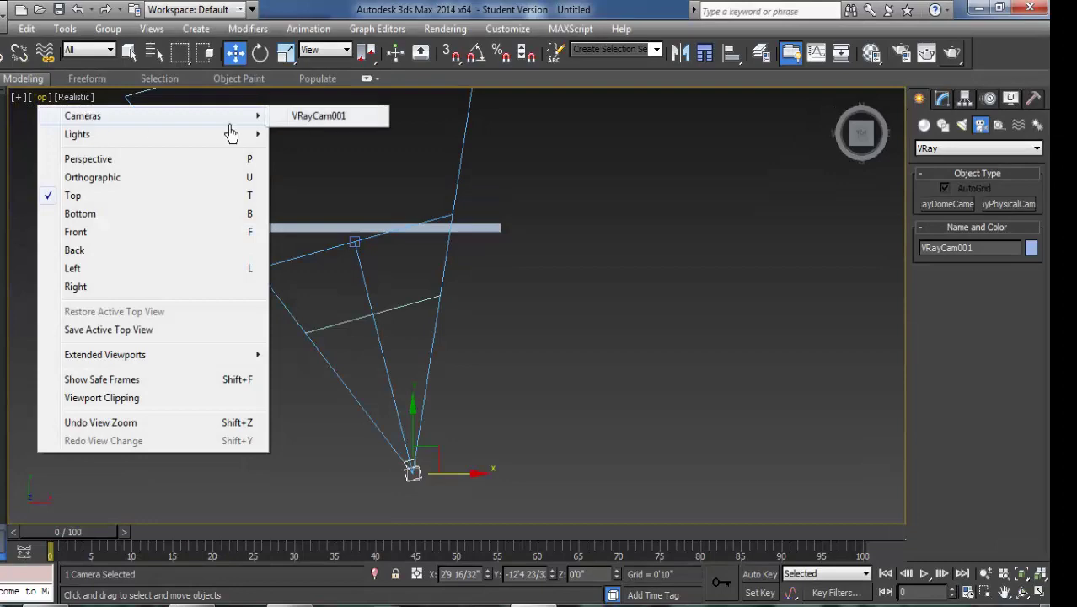
pyautogui.click(297, 122)
pyautogui.moveTo(435, 216); pyautogui.dragTo(398, 464, button='middle')
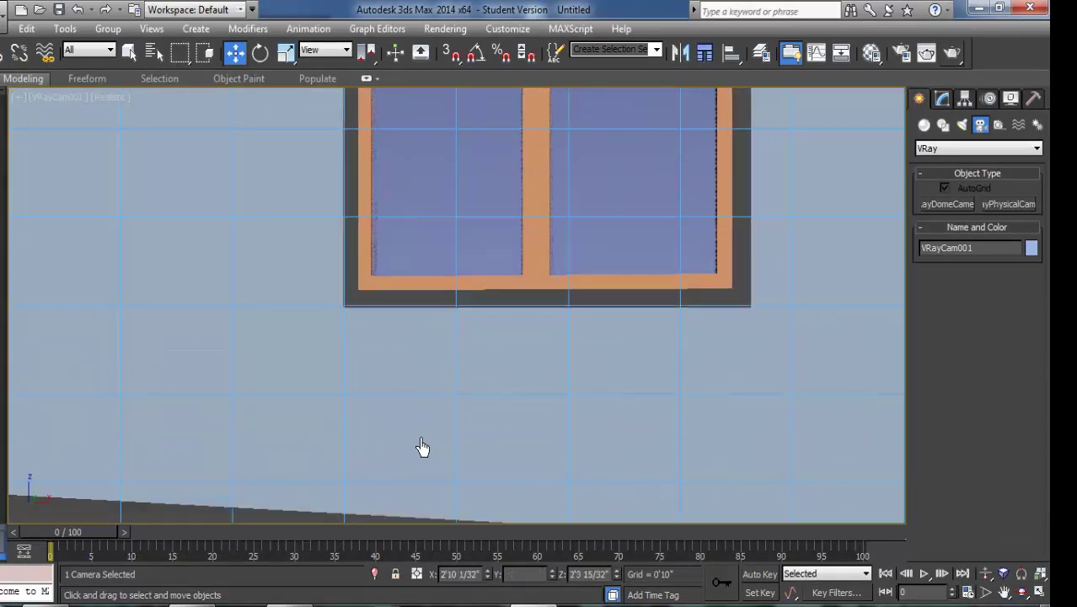
pyautogui.click(1040, 593)
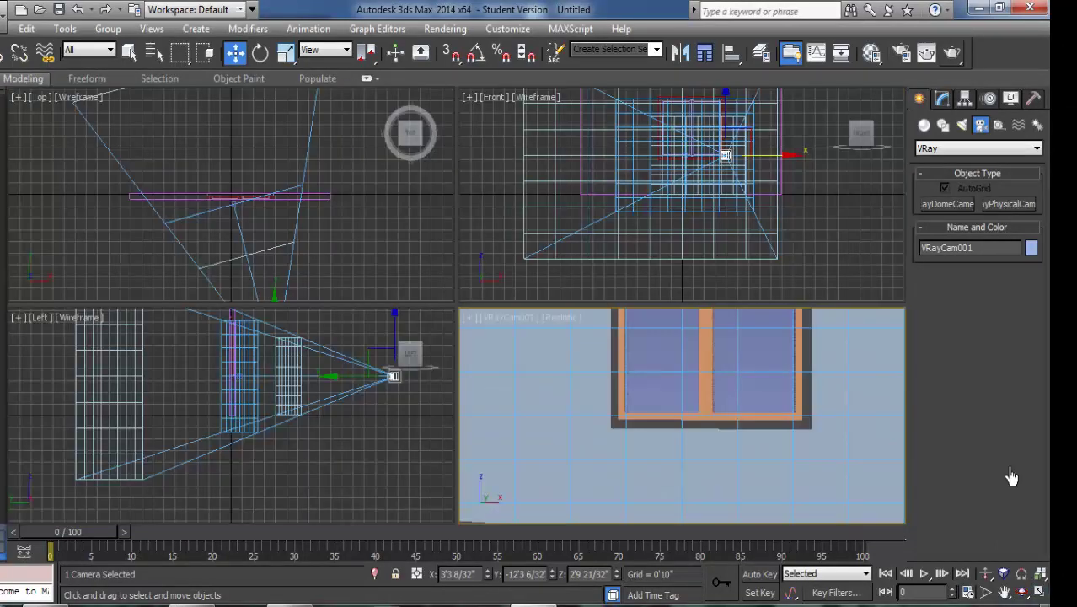
pyautogui.scroll(-2, 223, 135)
pyautogui.scroll(-3, 217, 210)
# Step: Move the camera back from the wall and turn on safe frames in the camera view
pyautogui.moveTo(221, 200); pyautogui.dragTo(234, 256)
pyautogui.moveTo(645, 364)
pyautogui.mouseDown(button='middle')
pyautogui.moveTo(624, 407)
pyautogui.moveTo(528, 362)
pyautogui.mouseUp(button='middle')
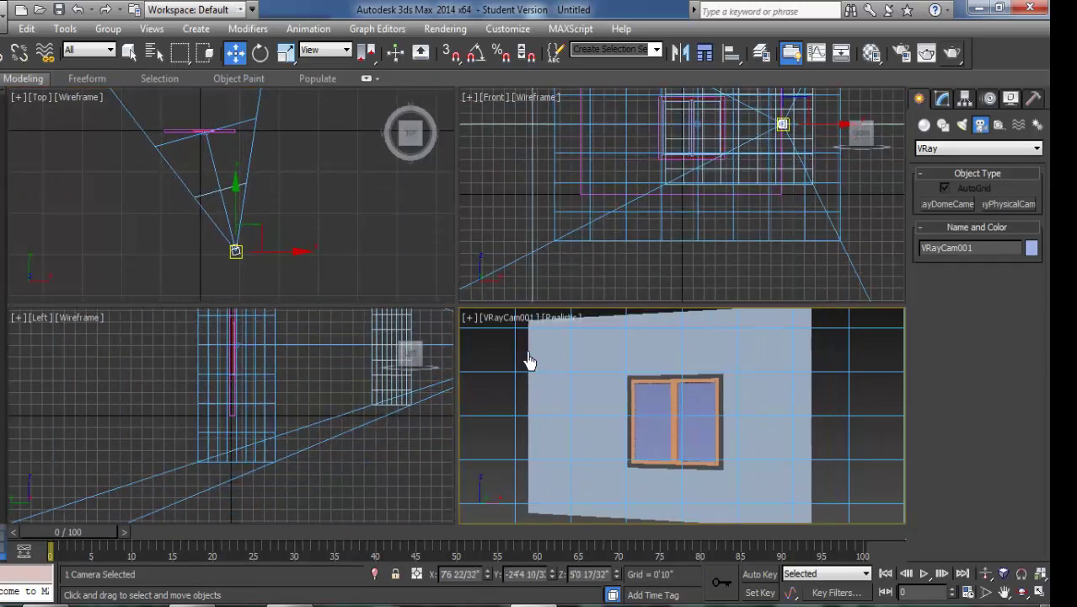
pyautogui.click(506, 321)
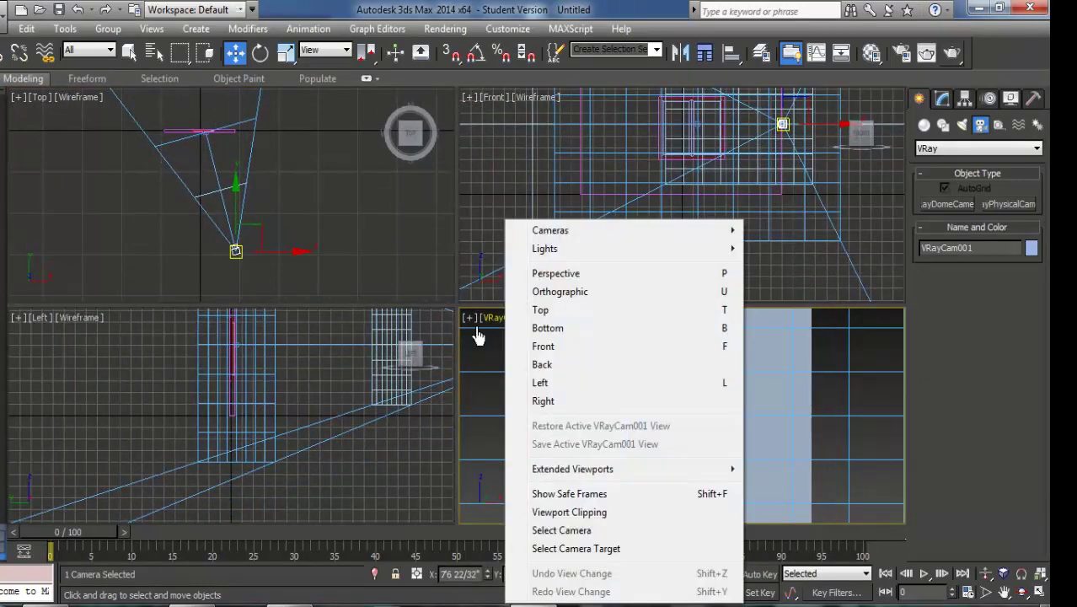
pyautogui.click(594, 497)
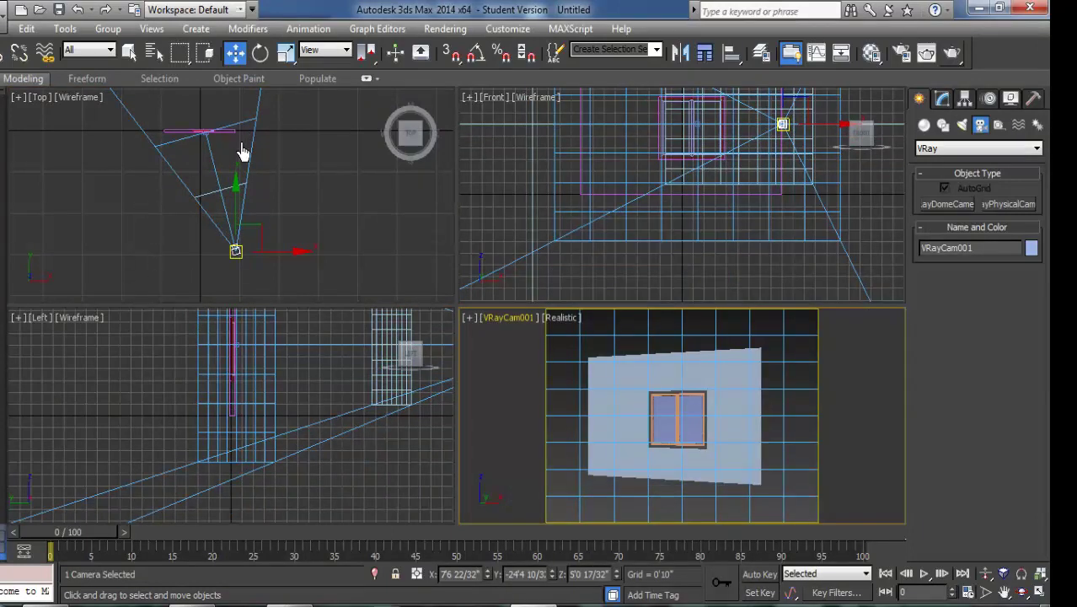
# Step: Shift the camera left in the Top view so it frames the wall and window at an angle
pyautogui.moveTo(237, 256)
pyautogui.mouseDown()
pyautogui.moveTo(158, 258)
pyautogui.moveTo(166, 265)
pyautogui.moveTo(179, 235)
pyautogui.moveTo(157, 242)
pyautogui.moveTo(186, 241)
pyautogui.moveTo(166, 243)
pyautogui.moveTo(164, 218)
pyautogui.moveTo(175, 198)
pyautogui.moveTo(186, 208)
pyautogui.mouseUp()
pyautogui.moveTo(661, 378)
pyautogui.mouseDown(button='middle')
pyautogui.moveTo(685, 368)
pyautogui.moveTo(689, 378)
pyautogui.mouseUp(button='middle')
pyautogui.scroll(-2, 226, 238)
pyautogui.scroll(-2, 226, 238)
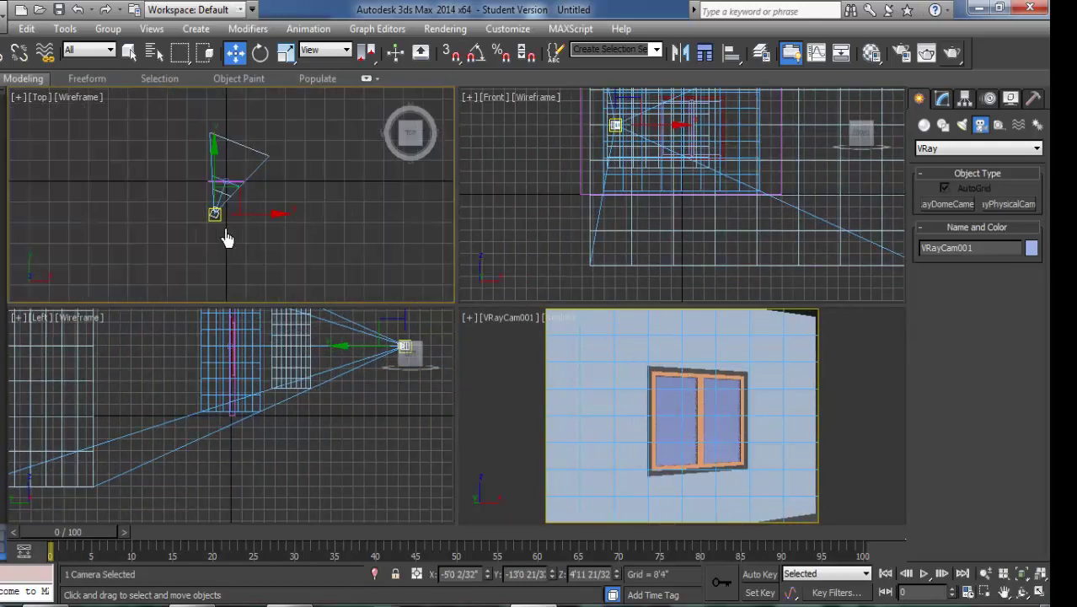
pyautogui.moveTo(216, 219)
pyautogui.mouseDown()
pyautogui.moveTo(214, 230)
pyautogui.moveTo(212, 206)
pyautogui.moveTo(202, 208)
pyautogui.moveTo(228, 211)
pyautogui.moveTo(225, 234)
pyautogui.moveTo(248, 221)
pyautogui.moveTo(215, 209)
pyautogui.mouseUp()
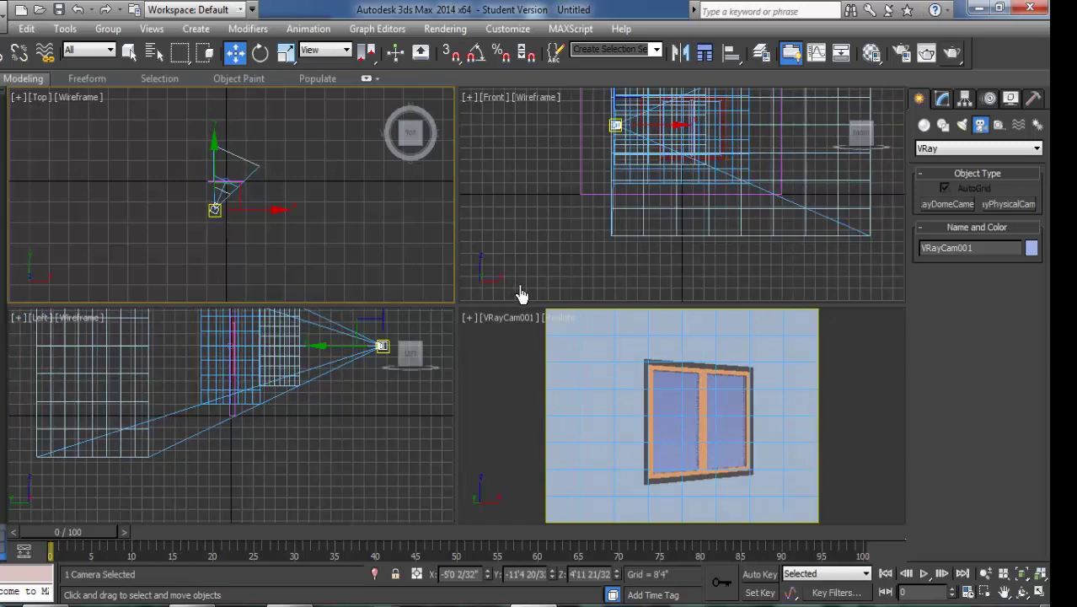
# Step: Set the render output size to the HDTV (video) preset
pyautogui.click(442, 30)
pyautogui.click(468, 65)
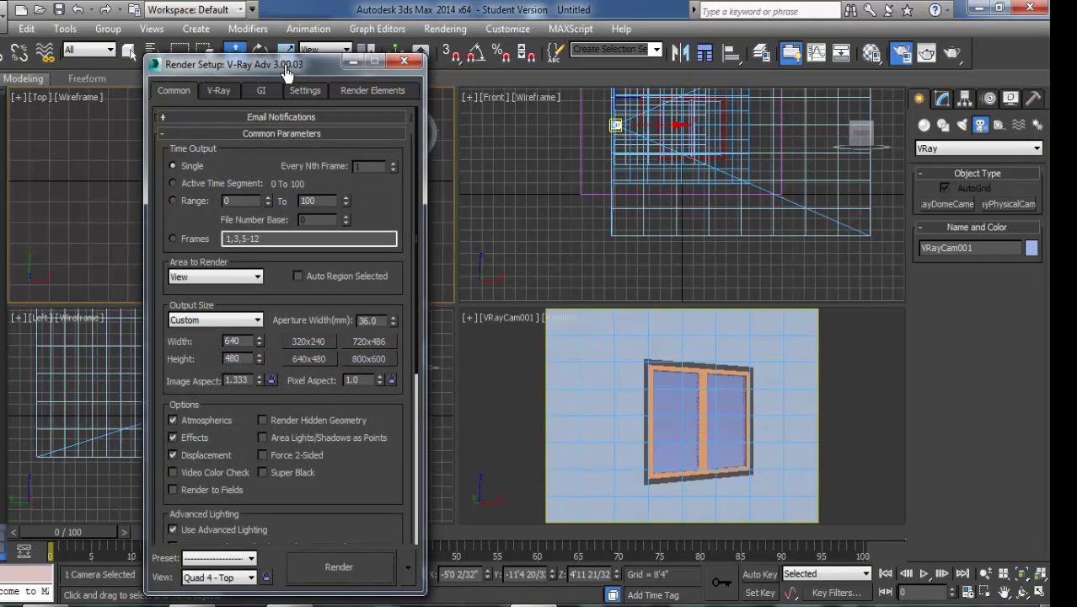
pyautogui.moveTo(287, 70); pyautogui.dragTo(400, 28)
pyautogui.click(333, 284)
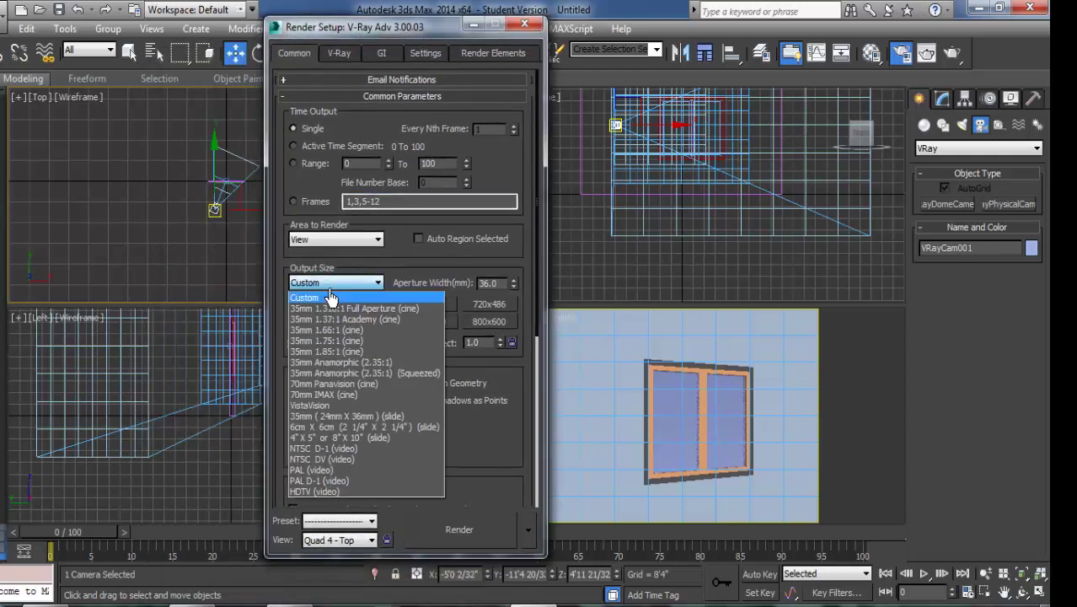
pyautogui.click(329, 492)
pyautogui.write('5000')
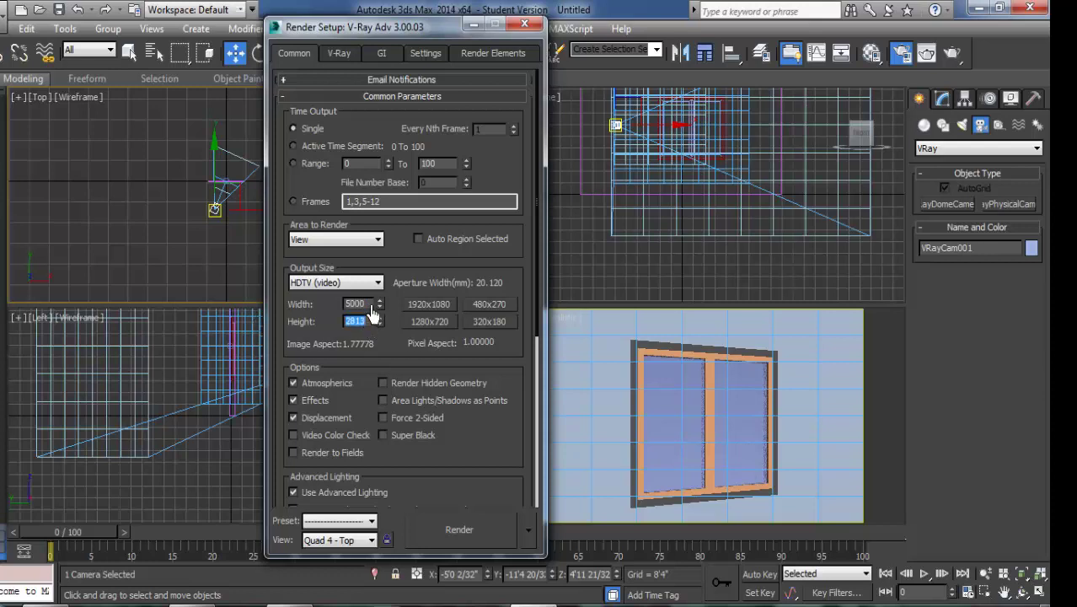
# Step: Keep the Adaptive image sampler and use the Catmull-Rom antialiasing filter
pyautogui.click(342, 54)
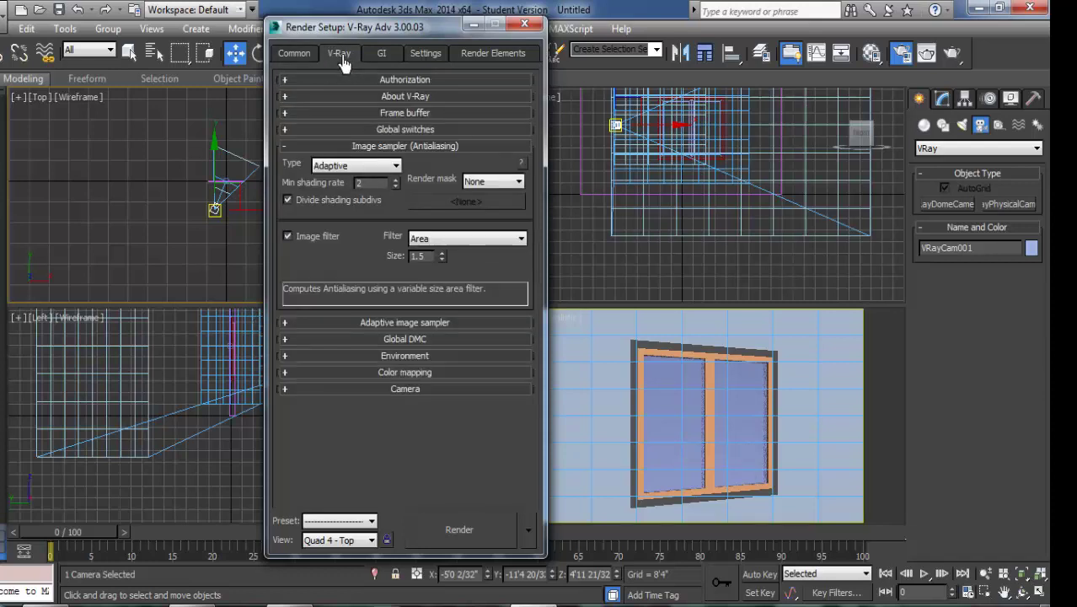
pyautogui.click(355, 167)
pyautogui.click(355, 191)
pyautogui.click(434, 239)
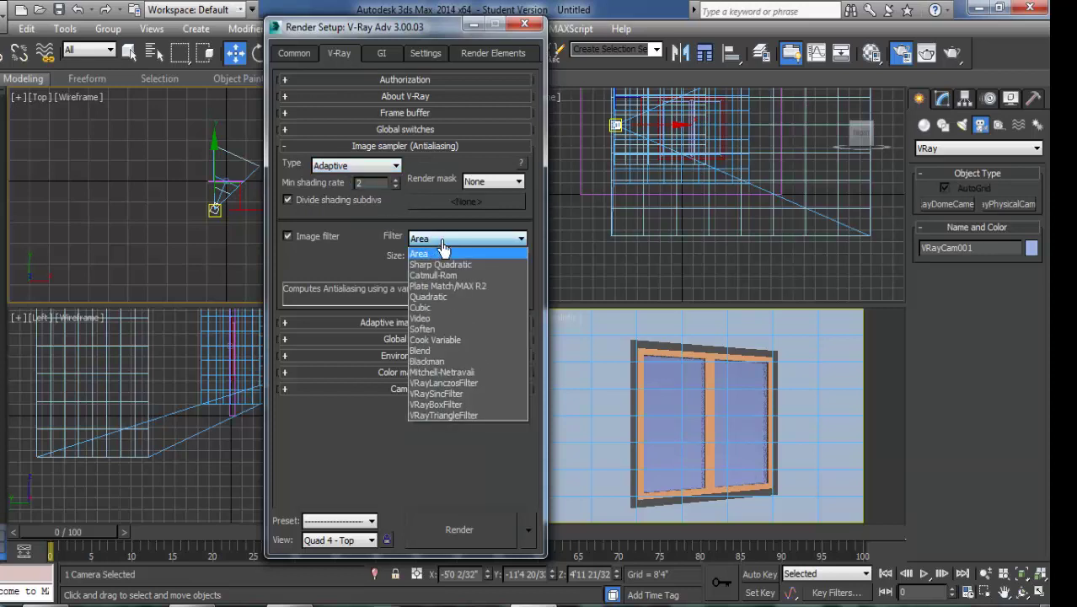
pyautogui.click(430, 276)
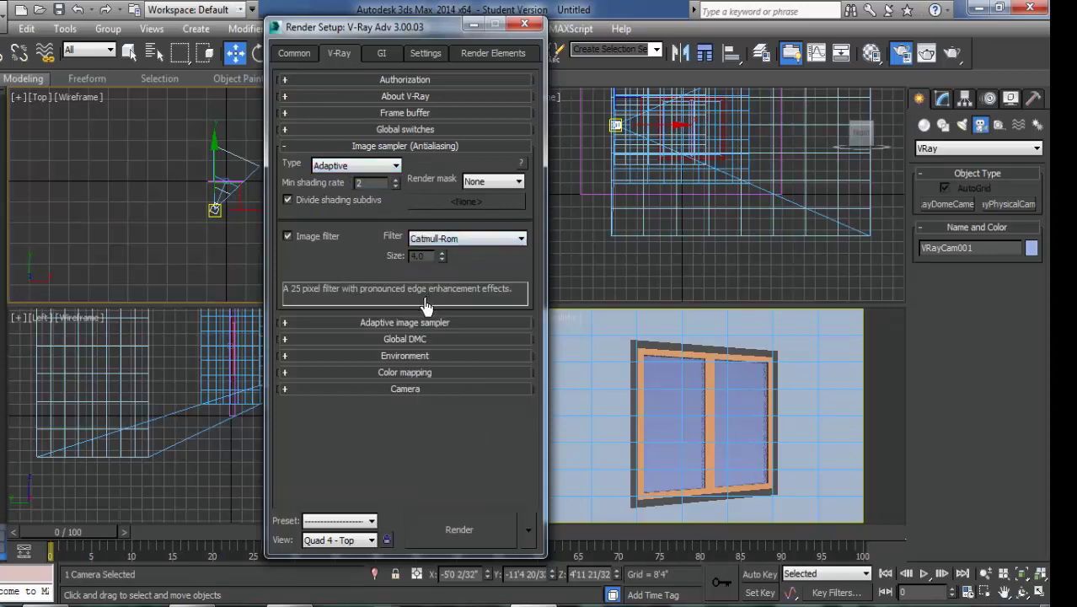
pyautogui.click(418, 323)
pyautogui.click(411, 398)
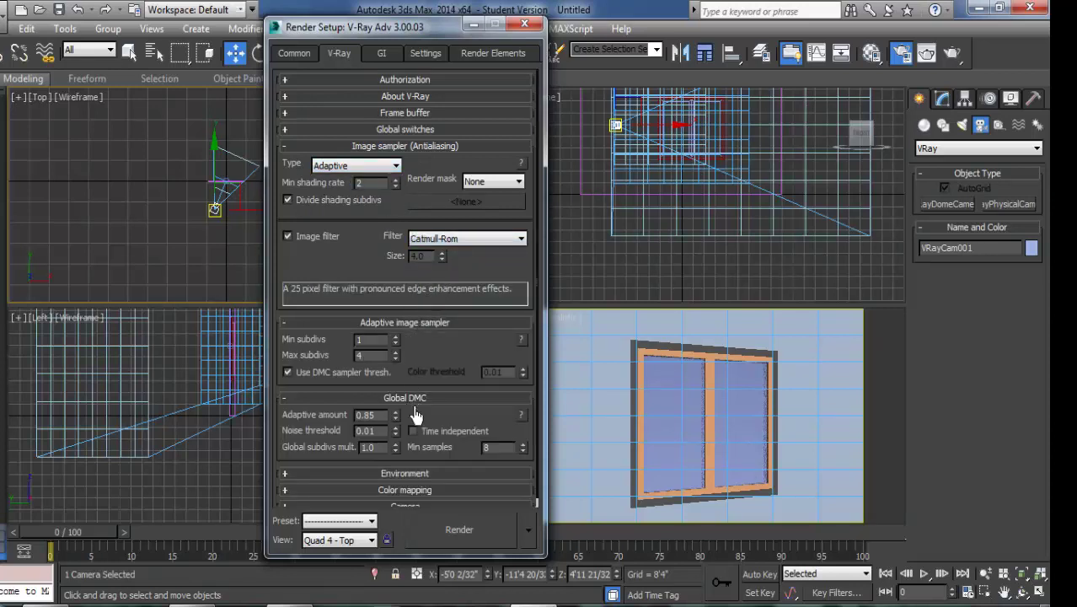
# Step: Enable GI with Light cache as secondary engine and ambient occlusion at 0'4" radius
pyautogui.click(383, 53)
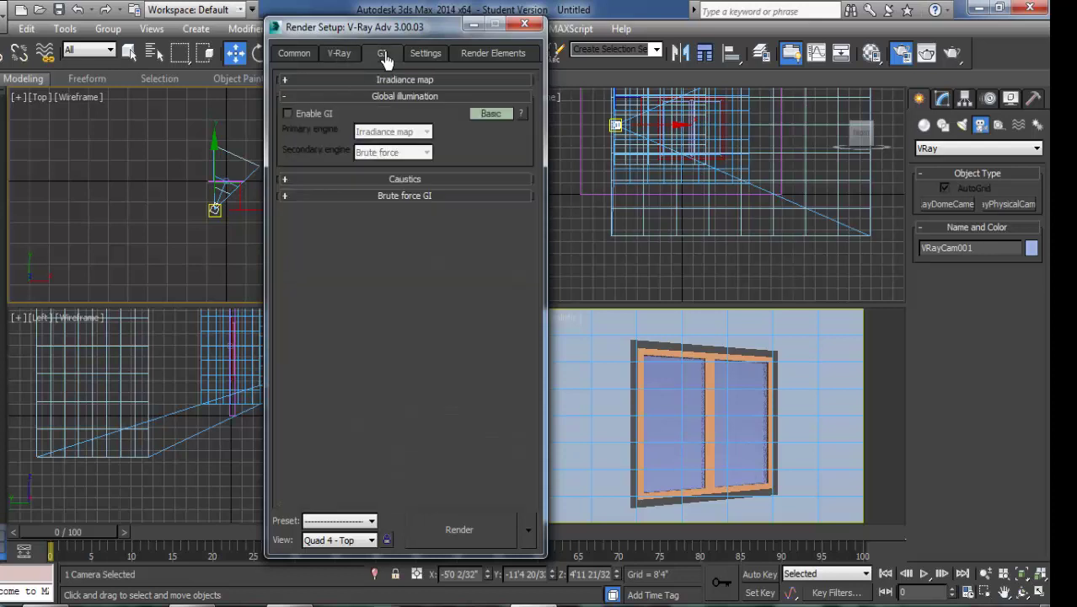
pyautogui.click(312, 118)
pyautogui.click(491, 112)
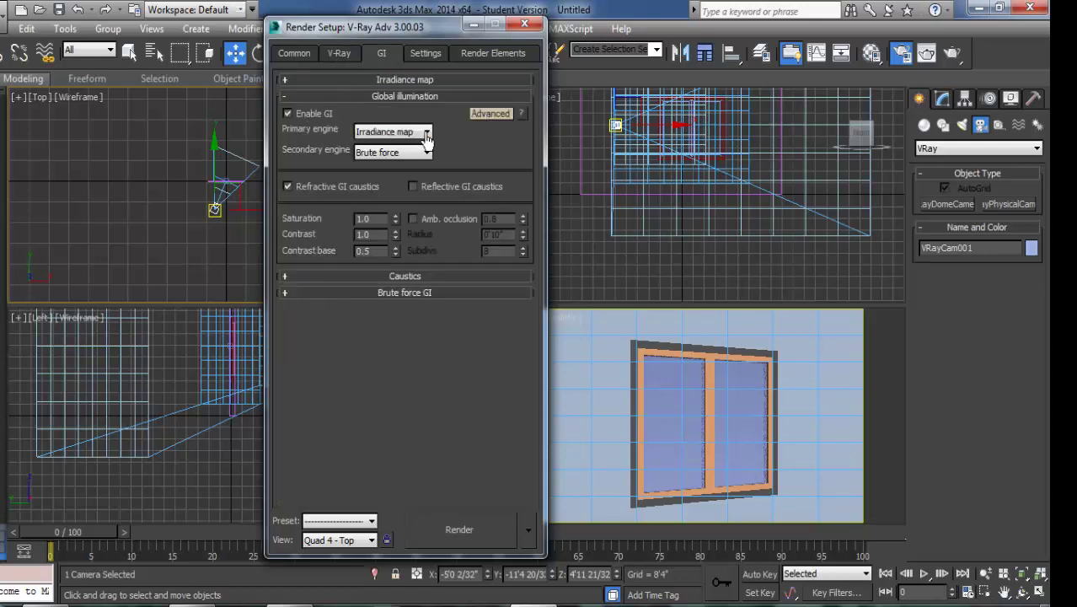
pyautogui.click(392, 153)
pyautogui.click(373, 200)
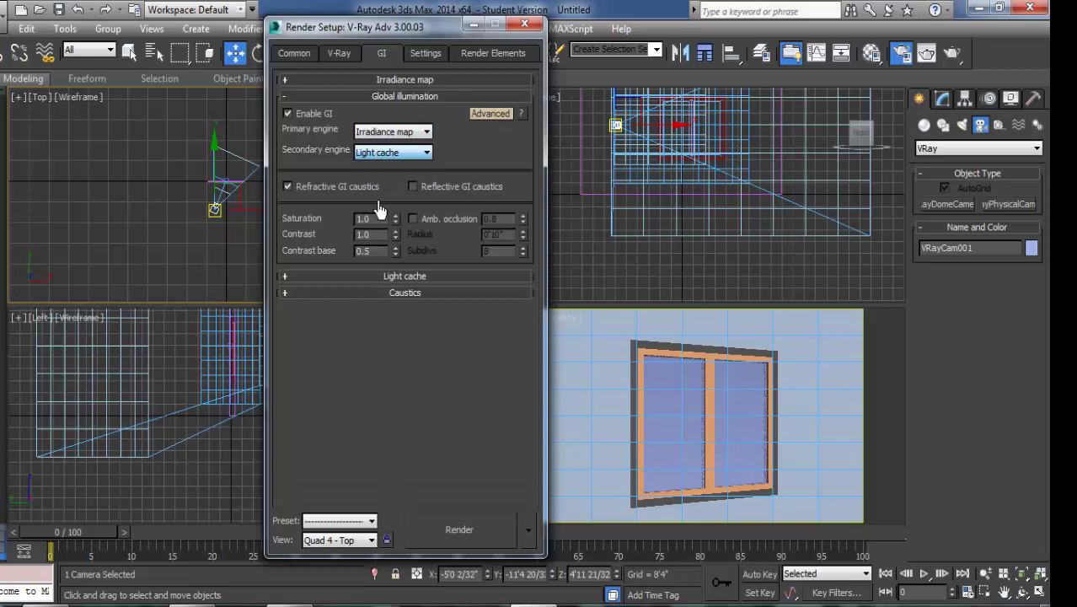
pyautogui.click(431, 226)
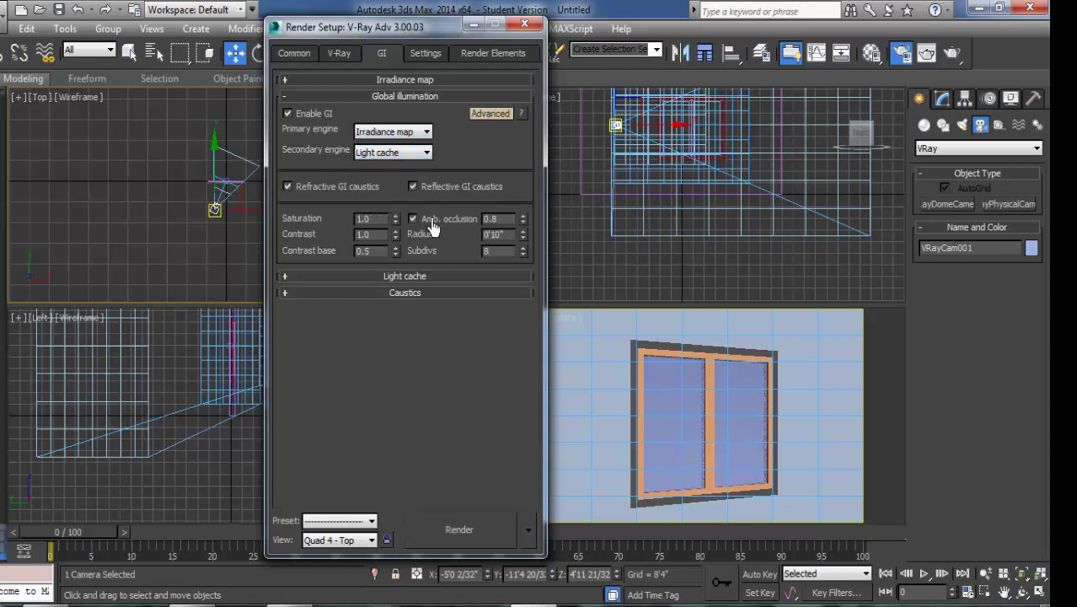
pyautogui.moveTo(506, 238); pyautogui.dragTo(411, 243)
pyautogui.write('4')
pyautogui.click(466, 166)
# Step: Set Light cache subdivs to 600, review the system settings and close Render Setup
pyautogui.click(420, 280)
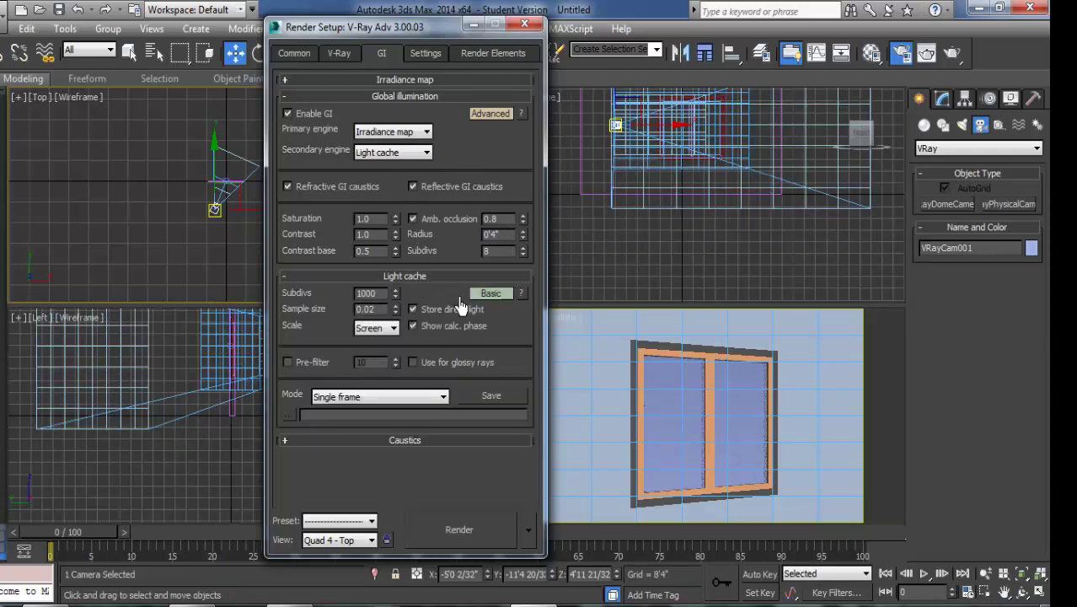
pyautogui.click(480, 293)
pyautogui.doubleClick(381, 295)
pyautogui.write('600')
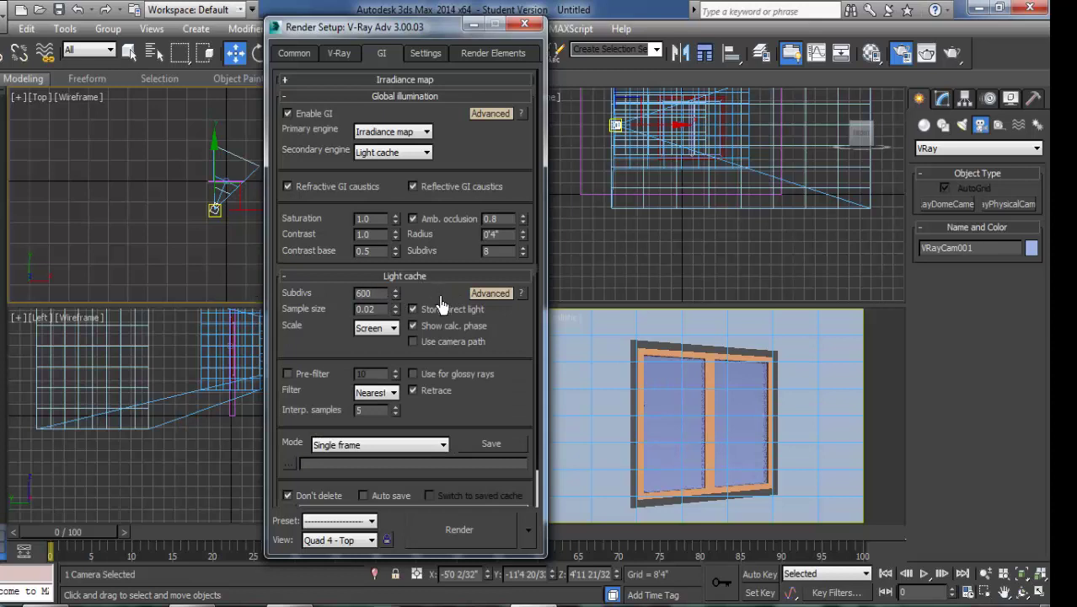
pyautogui.click(429, 54)
pyautogui.click(489, 115)
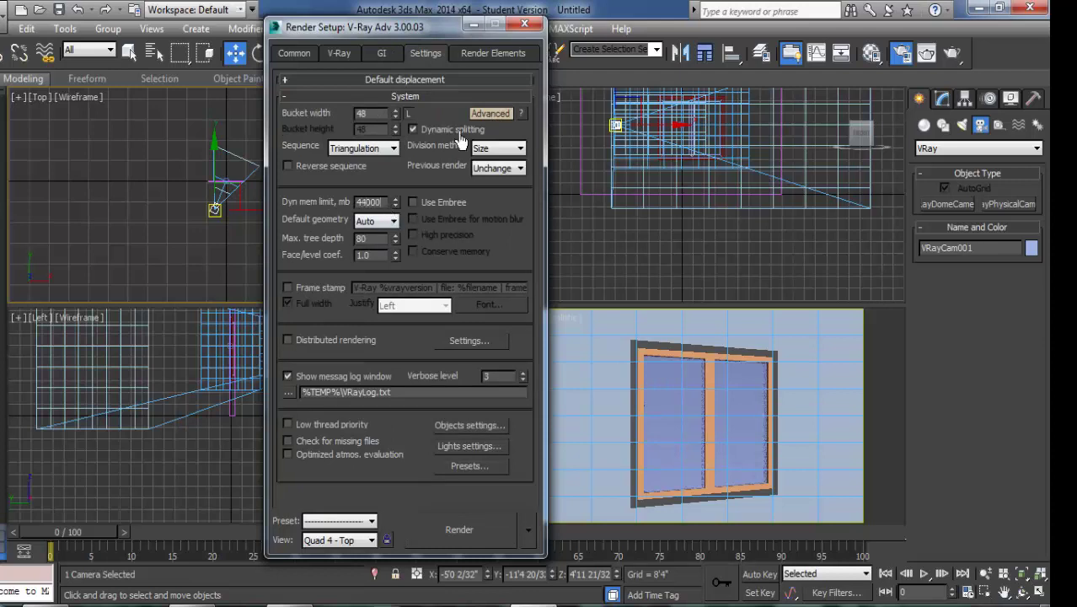
pyautogui.click(523, 25)
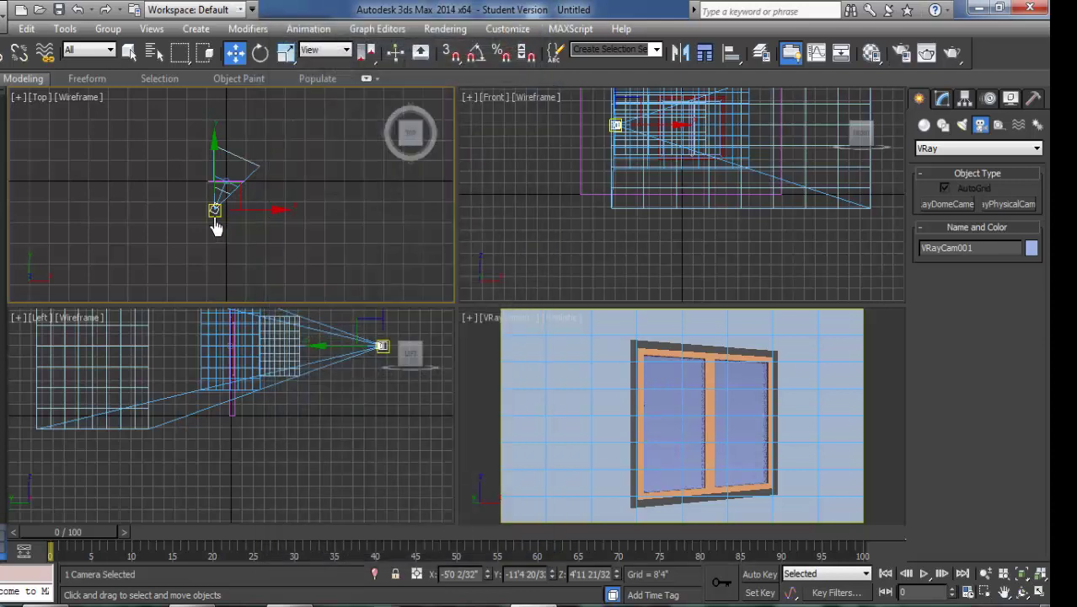
# Step: Turn off VRayCam001's vignetting and set Neutral white balance with shutter speed 100
pyautogui.click(943, 99)
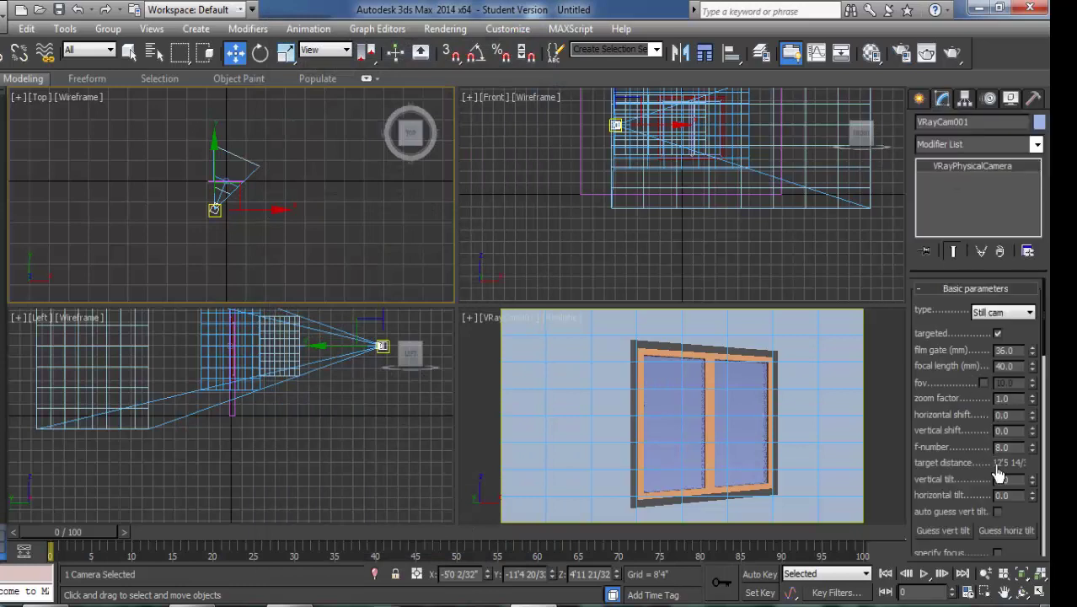
pyautogui.scroll(-3, 961, 400)
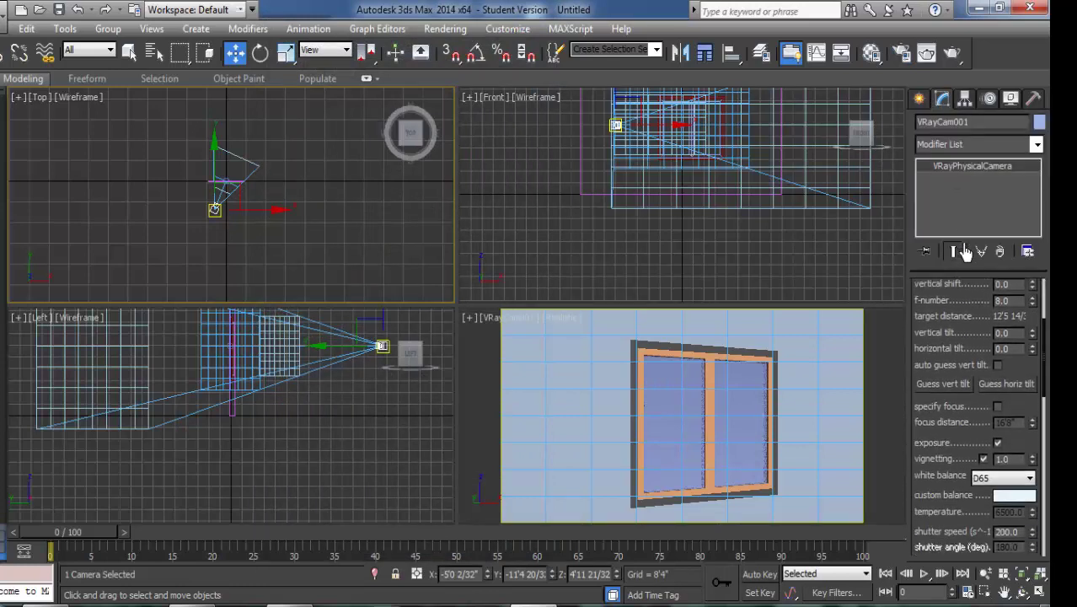
pyautogui.scroll(-2, 1011, 390)
pyautogui.click(983, 430)
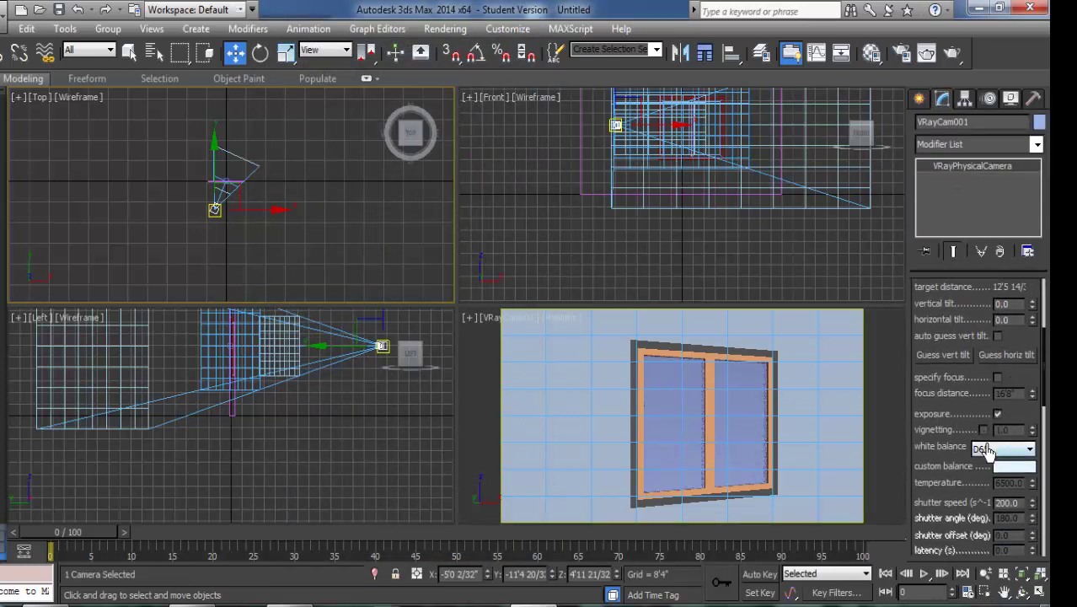
pyautogui.click(1001, 449)
pyautogui.click(998, 475)
pyautogui.scroll(-1, 987, 452)
pyautogui.click(1008, 454)
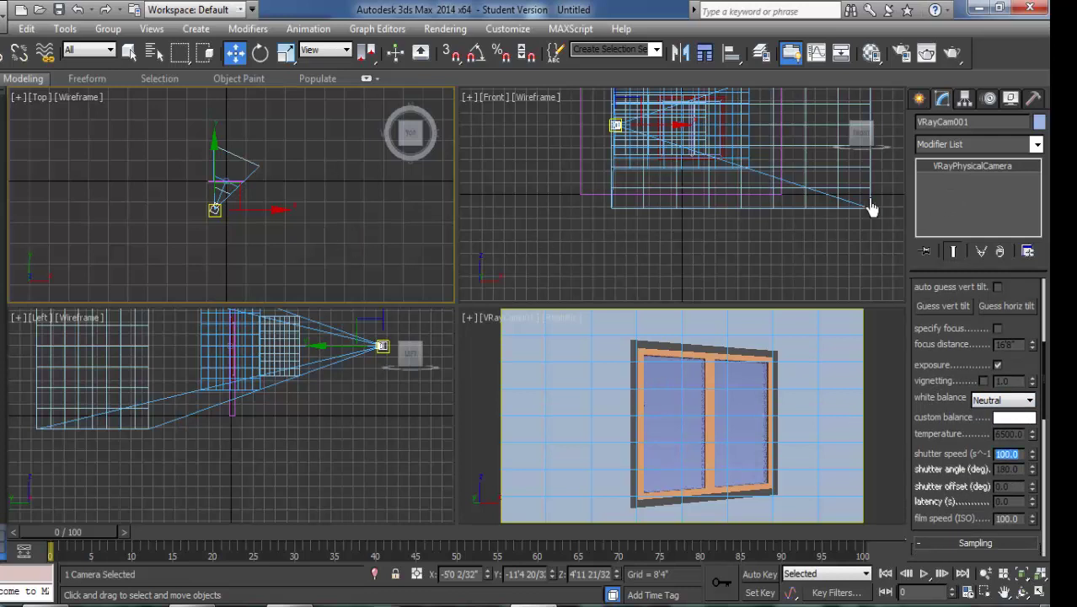
pyautogui.moveTo(352, 210); pyautogui.dragTo(328, 218, button='middle')
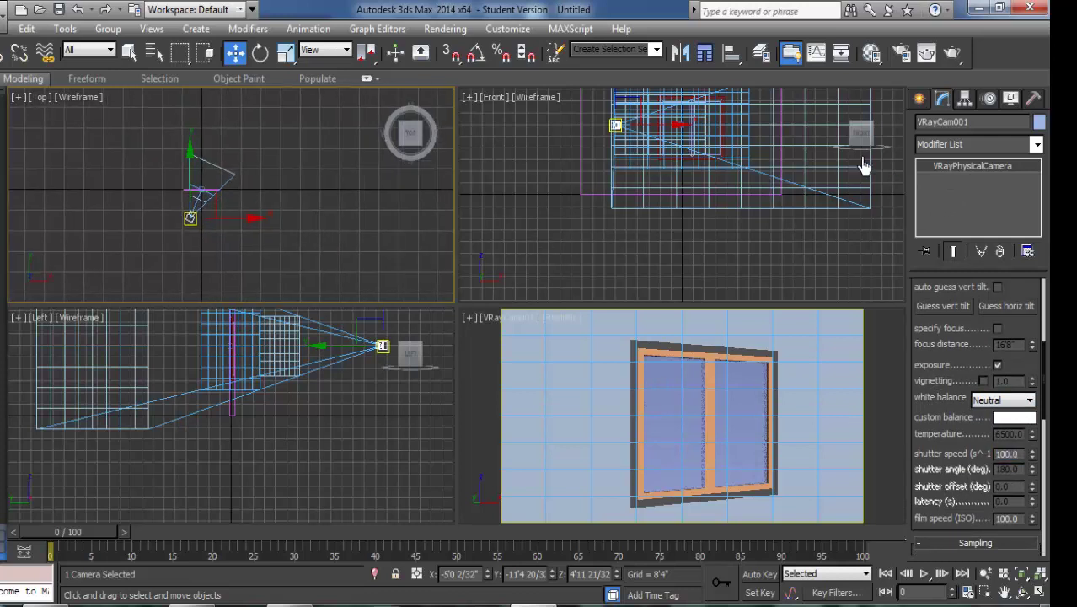
# Step: List the V-Ray light types in the Create panel, then switch to the V-Ray camera types
pyautogui.click(917, 100)
pyautogui.click(961, 125)
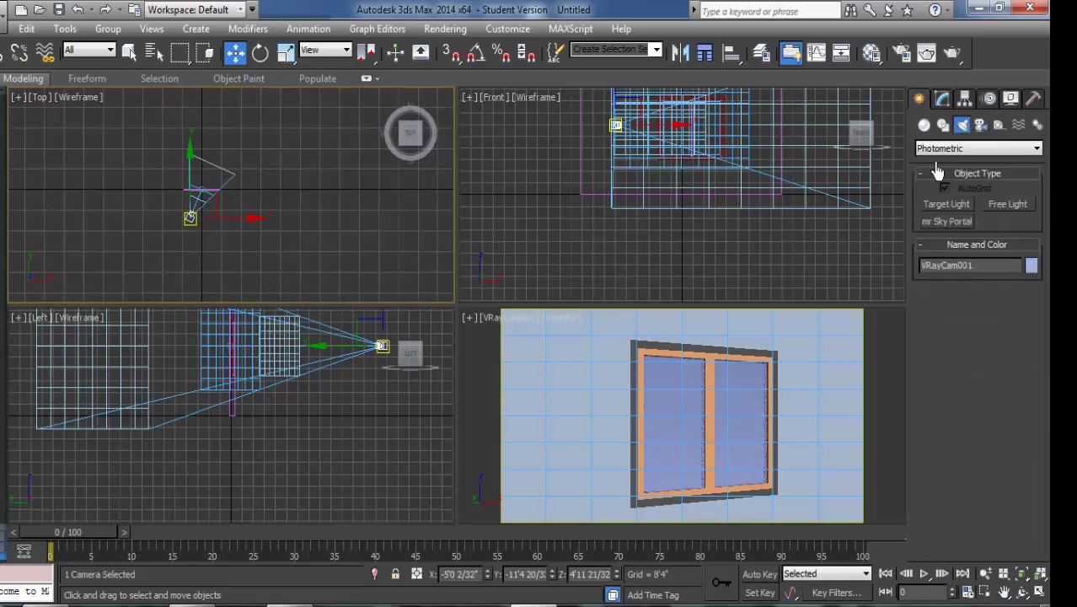
pyautogui.click(942, 150)
pyautogui.click(927, 185)
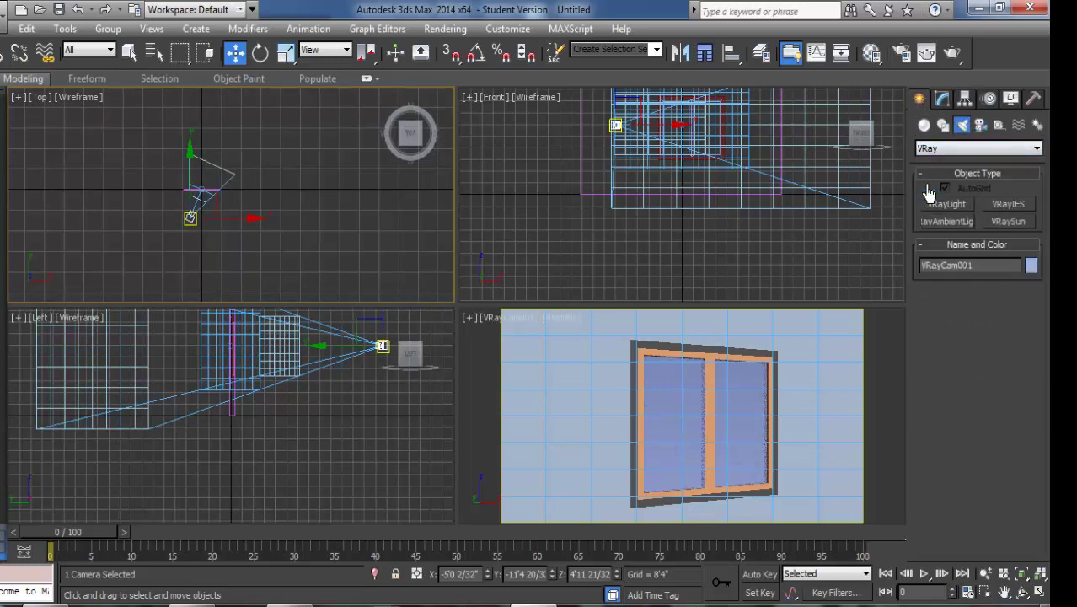
pyautogui.click(976, 128)
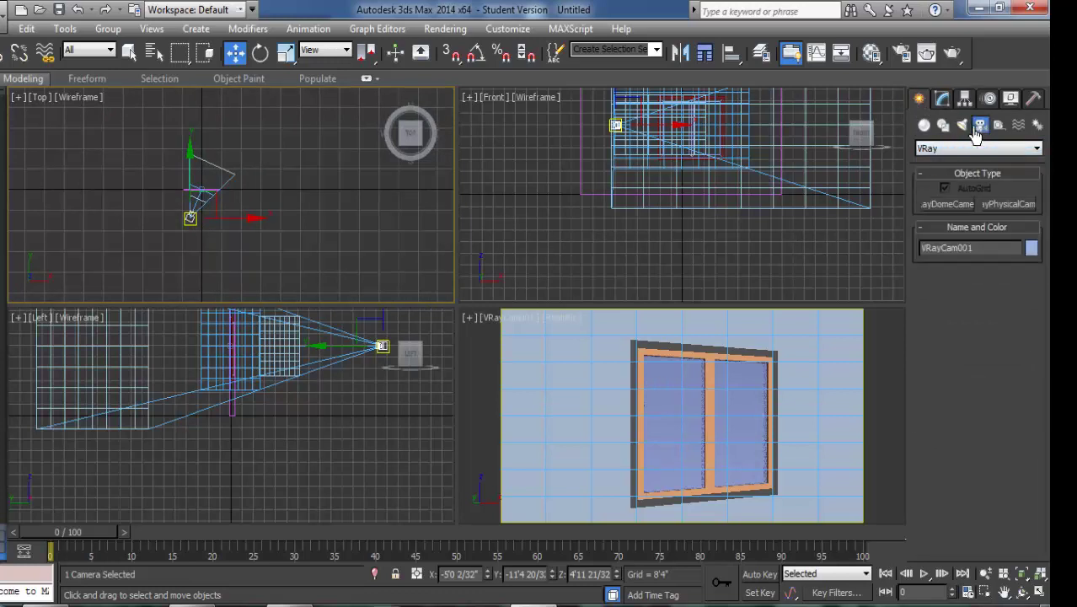
# Step: Create a Target Directional light in the Top view and raise it in the Left view to aim down
pyautogui.click(962, 125)
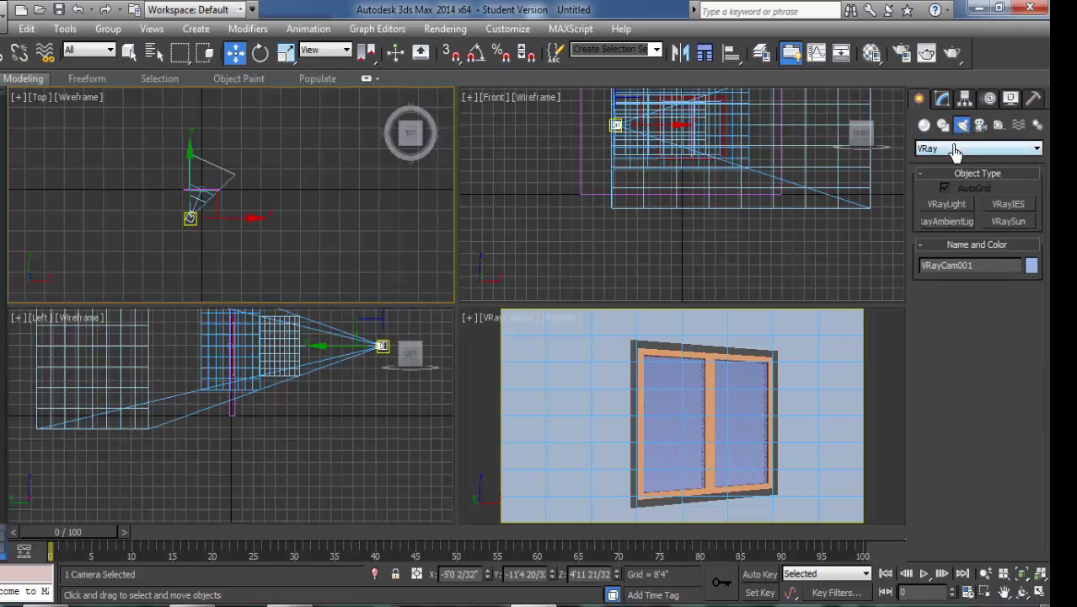
pyautogui.click(942, 150)
pyautogui.click(941, 175)
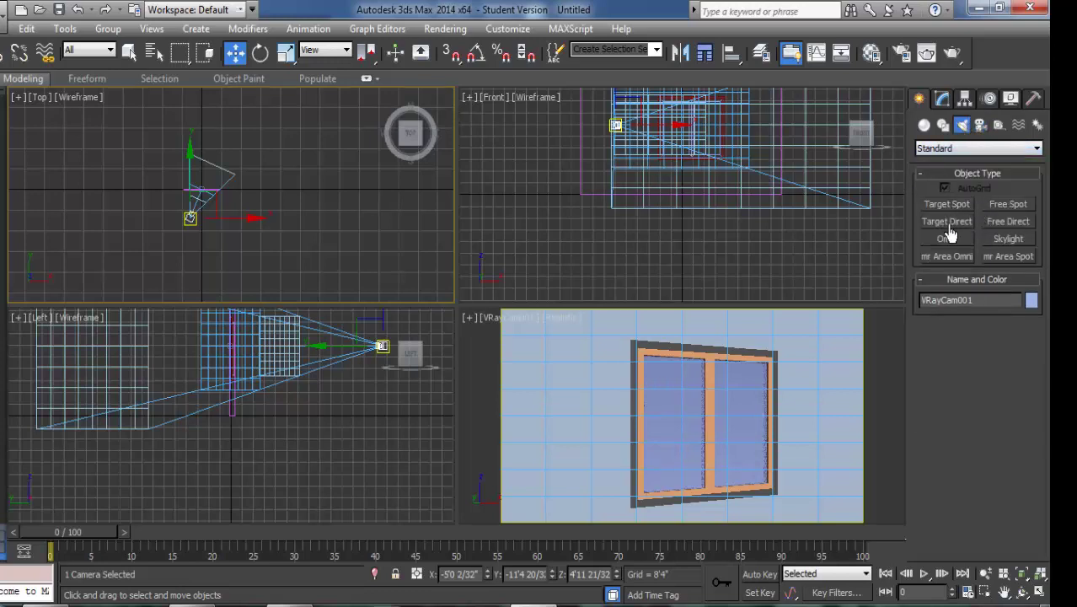
pyautogui.click(947, 223)
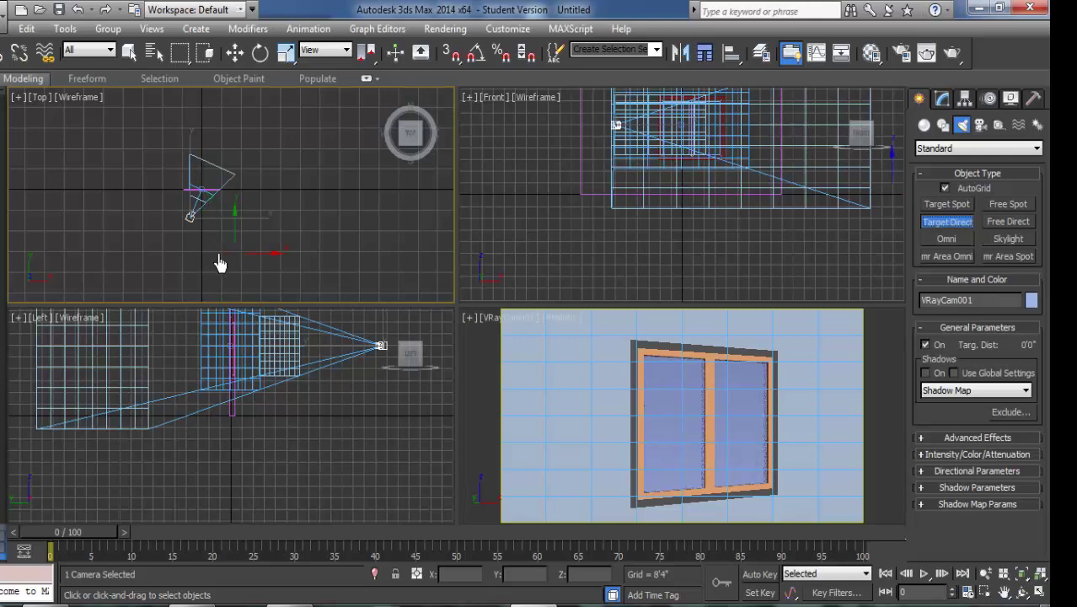
pyautogui.moveTo(154, 253); pyautogui.dragTo(204, 187)
pyautogui.press('w')
pyautogui.click(232, 451)
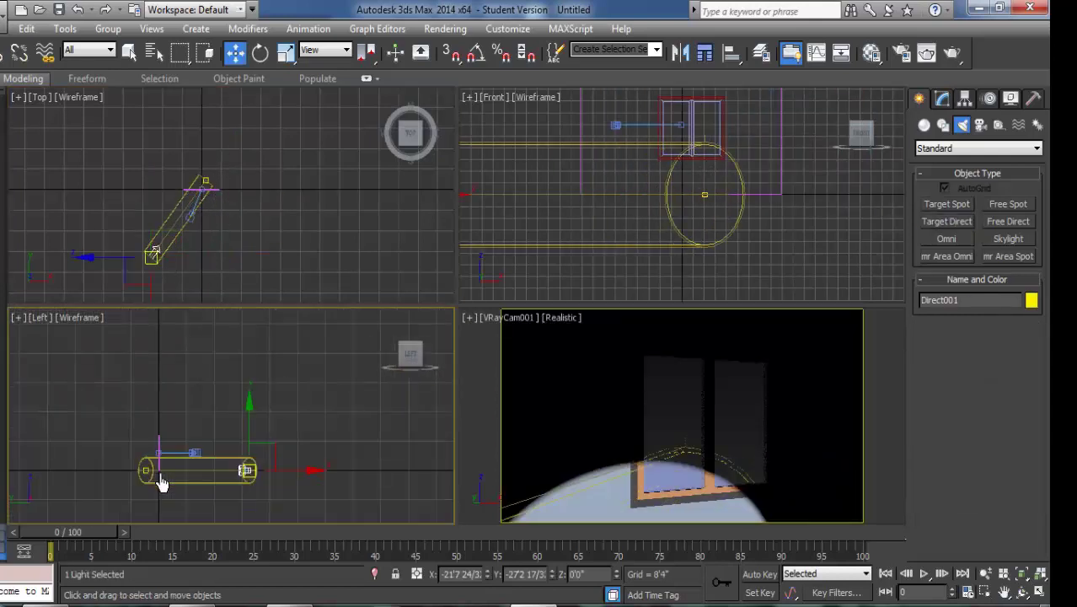
pyautogui.moveTo(250, 438); pyautogui.dragTo(259, 316)
# Step: Widen the light beam to about 16 feet and settle the multiplier at 2.0 after trying 5 and 3
pyautogui.click(941, 99)
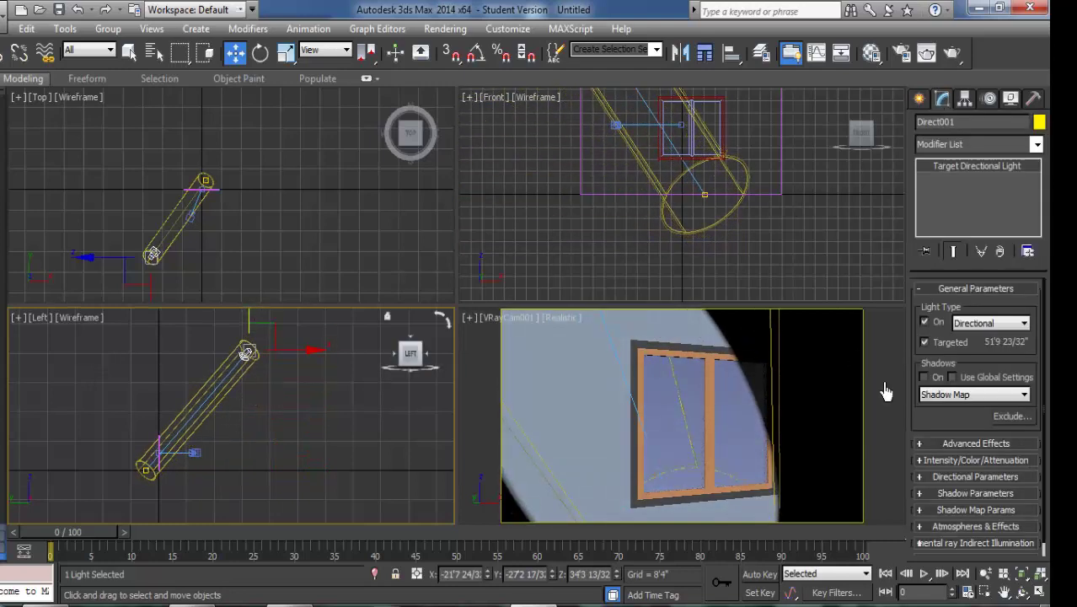
pyautogui.click(966, 477)
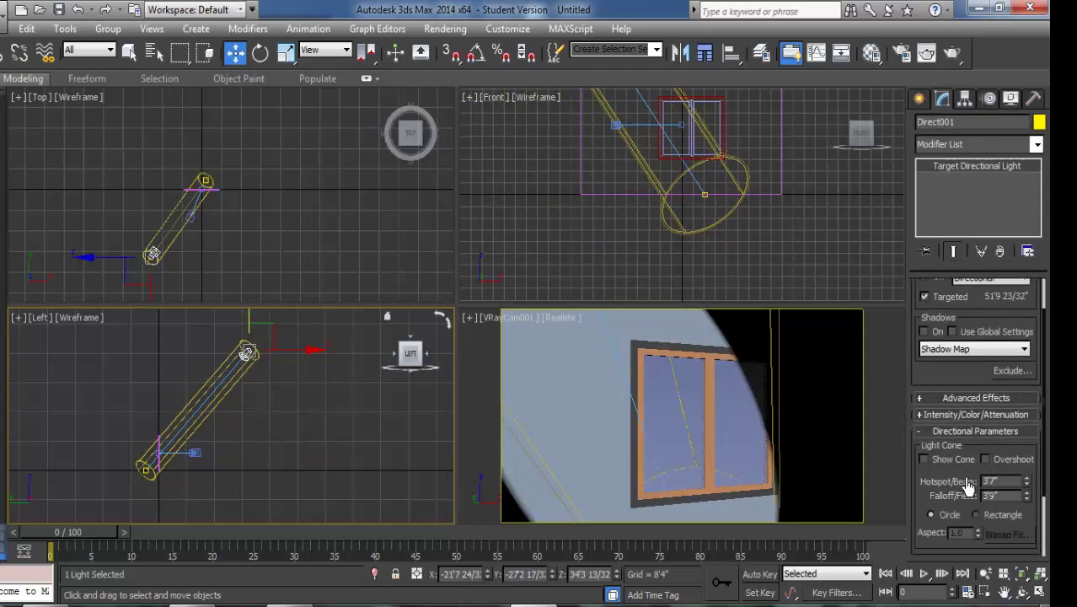
pyautogui.moveTo(1027, 484); pyautogui.dragTo(1033, 360)
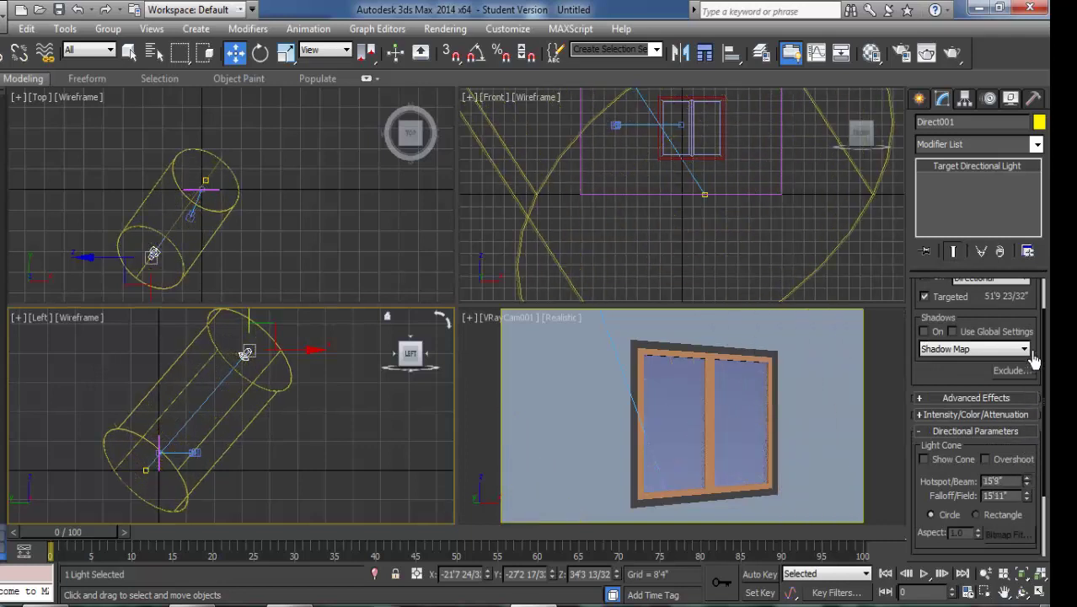
pyautogui.click(987, 414)
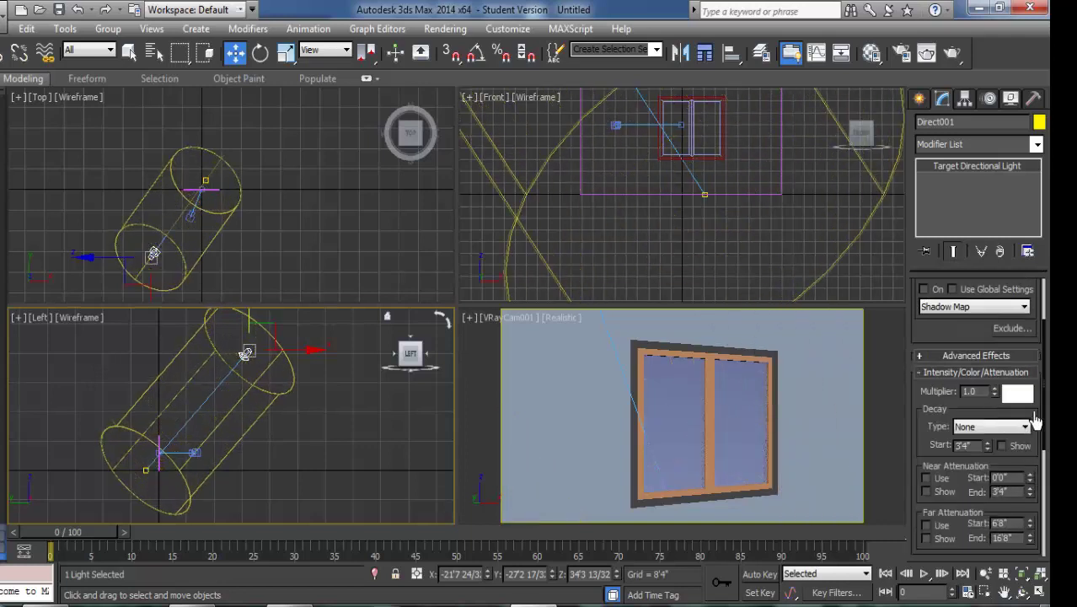
pyautogui.doubleClick(978, 393)
pyautogui.press('Return')
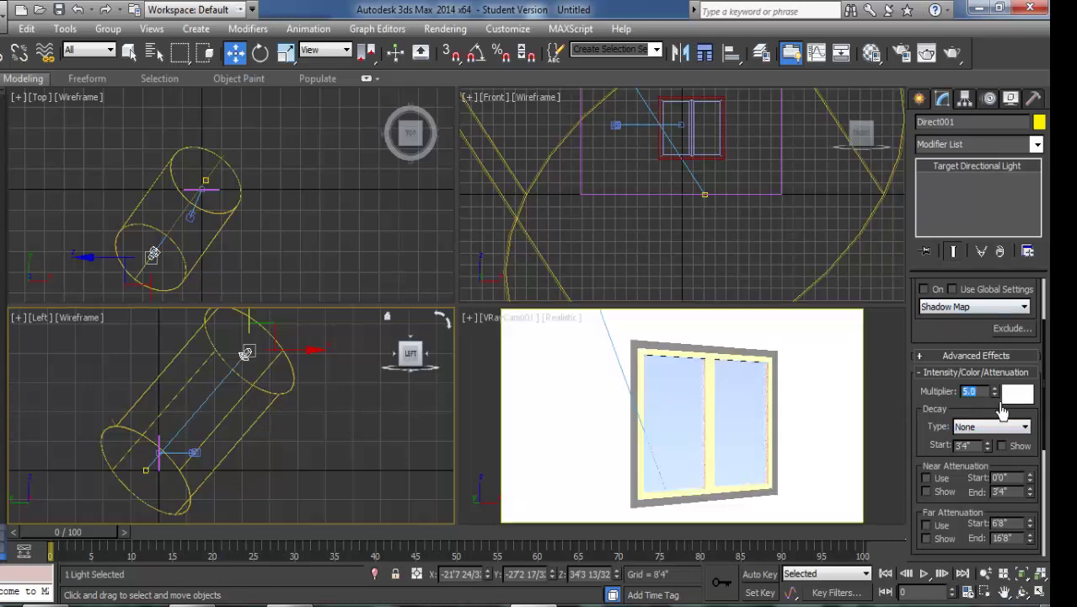
pyautogui.press('Return')
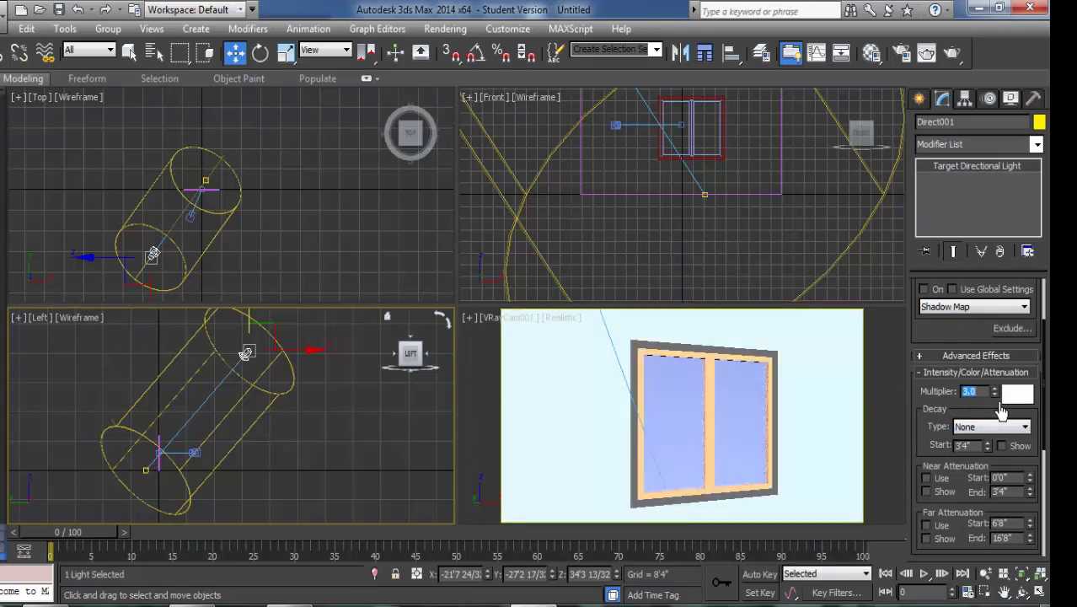
pyautogui.write('2')
pyautogui.press('Return')
pyautogui.middleClick(354, 227)
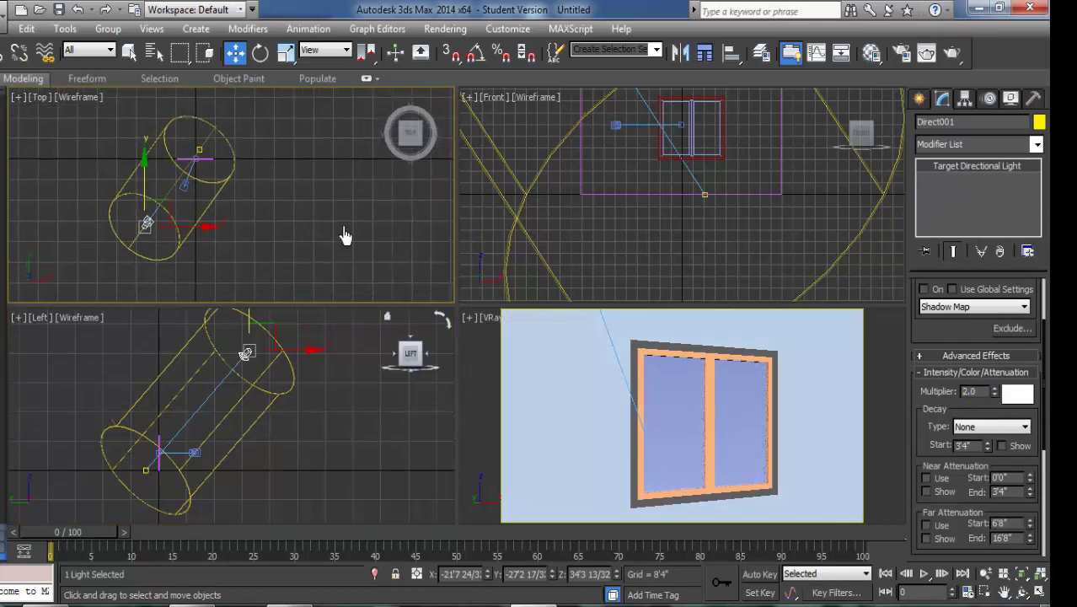
# Step: Pull VRayCam001 further back from the wall in the Top view
pyautogui.moveTo(253, 245); pyautogui.dragTo(231, 192, button='middle')
pyautogui.click(210, 150)
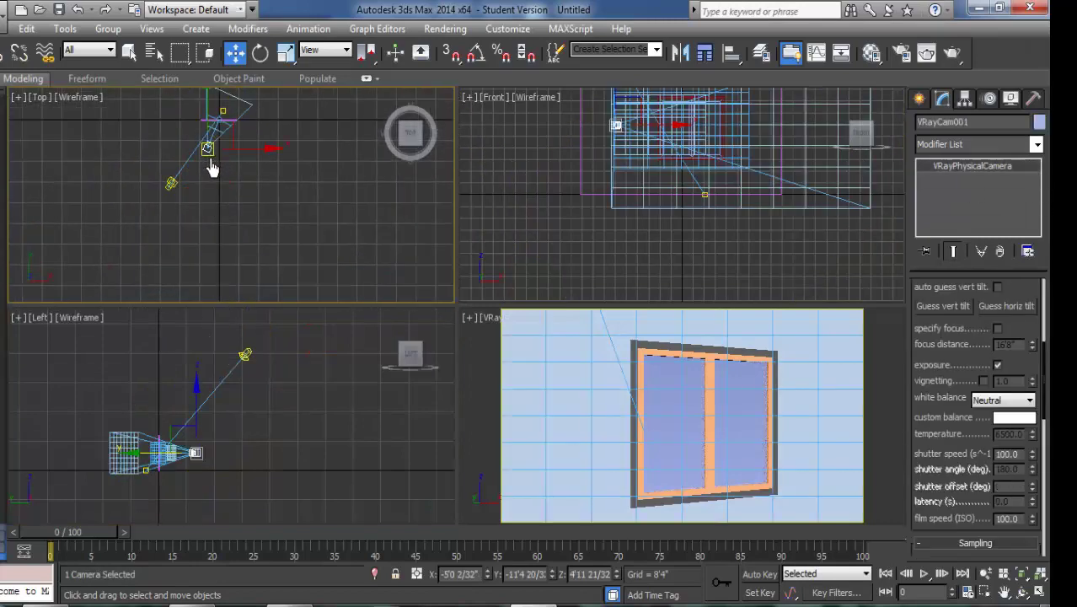
pyautogui.moveTo(211, 152)
pyautogui.mouseDown()
pyautogui.moveTo(217, 189)
pyautogui.moveTo(203, 191)
pyautogui.mouseUp()
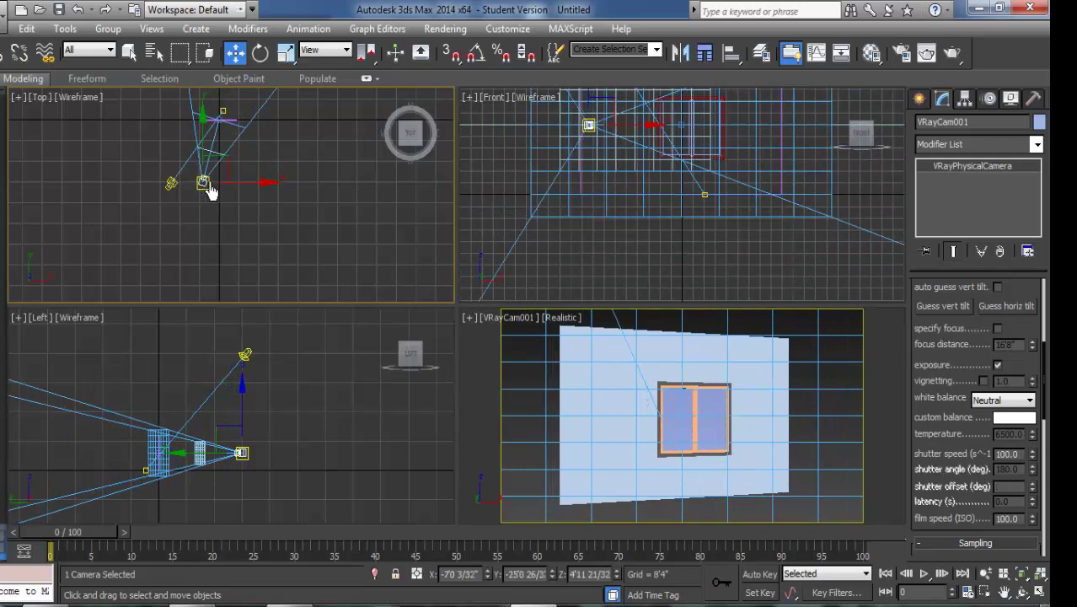
# Step: Create a VRayPlane in the Top view and set its object colour to white
pyautogui.click(918, 100)
pyautogui.click(924, 124)
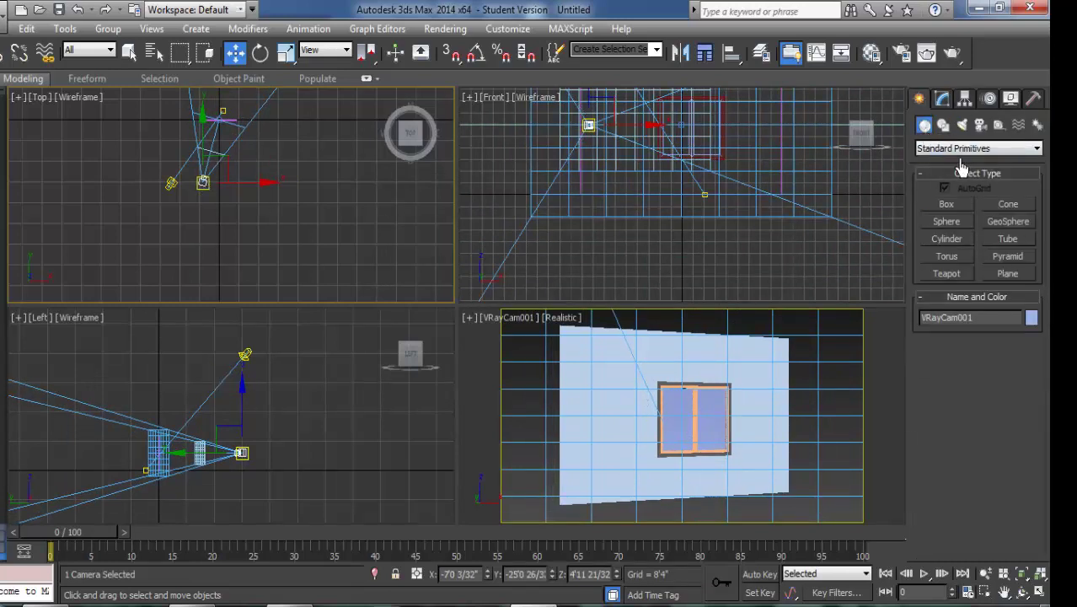
pyautogui.click(960, 149)
pyautogui.click(928, 321)
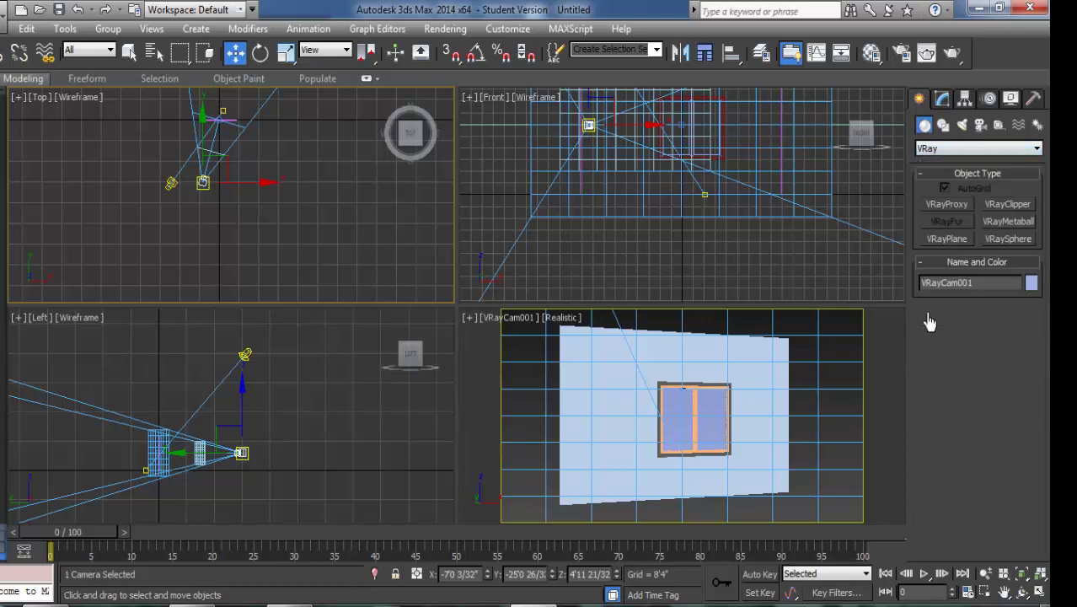
pyautogui.click(947, 239)
pyautogui.click(332, 163)
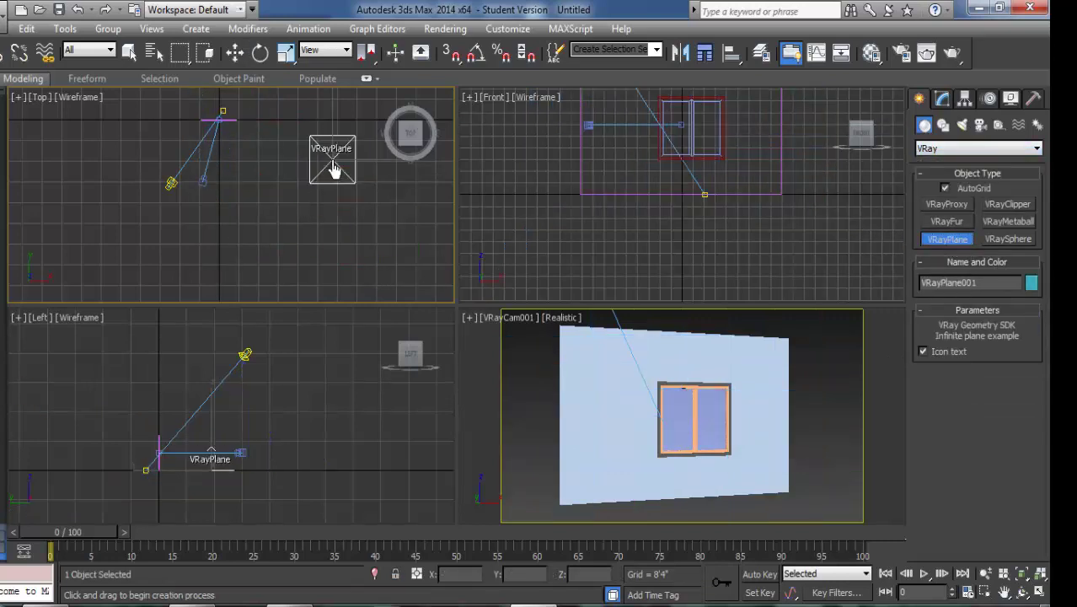
pyautogui.click(1030, 283)
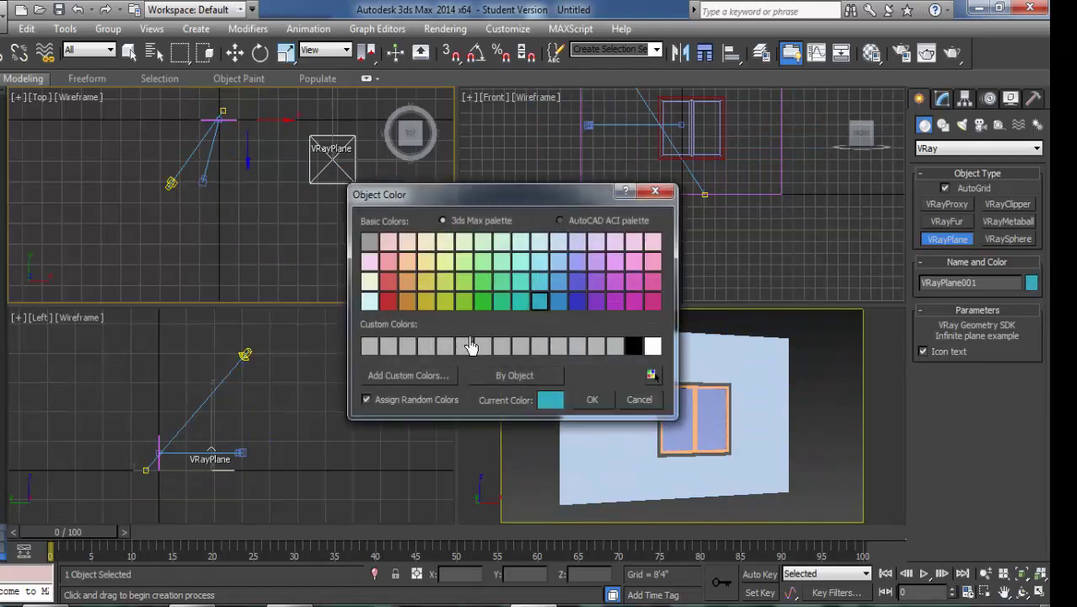
pyautogui.click(592, 401)
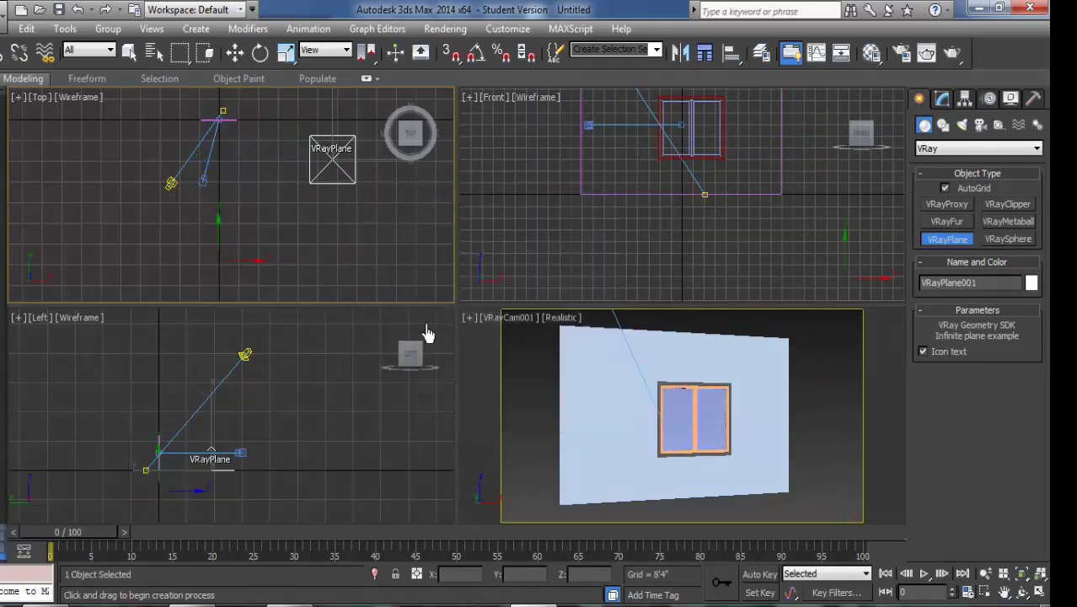
# Step: Move the VRay plane toward the top of the Top view
pyautogui.moveTo(398, 221); pyautogui.dragTo(396, 285, button='middle')
pyautogui.press('w')
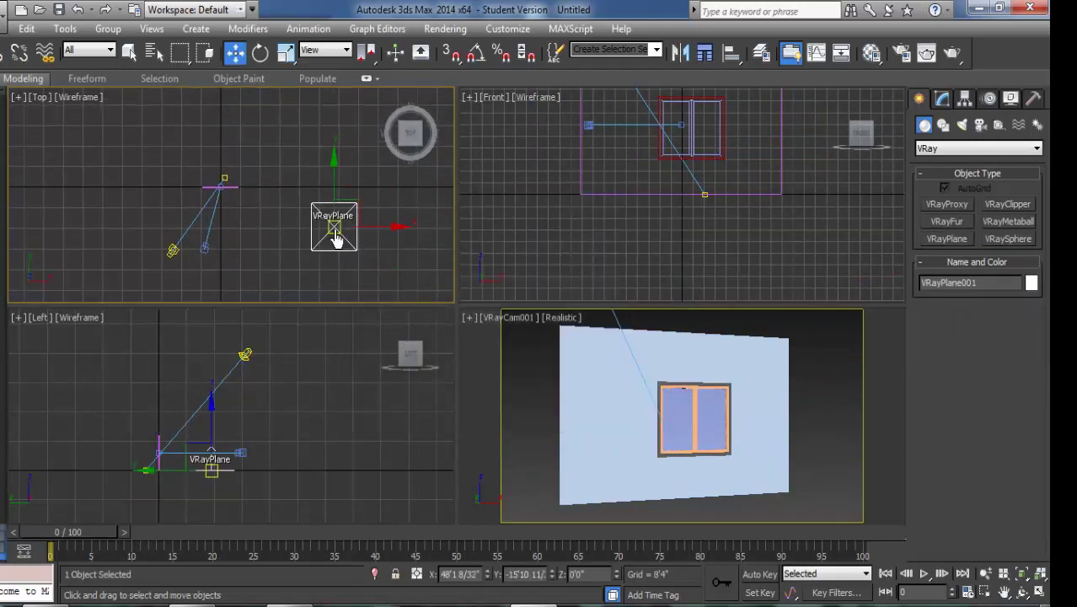
pyautogui.moveTo(335, 239); pyautogui.dragTo(321, 146)
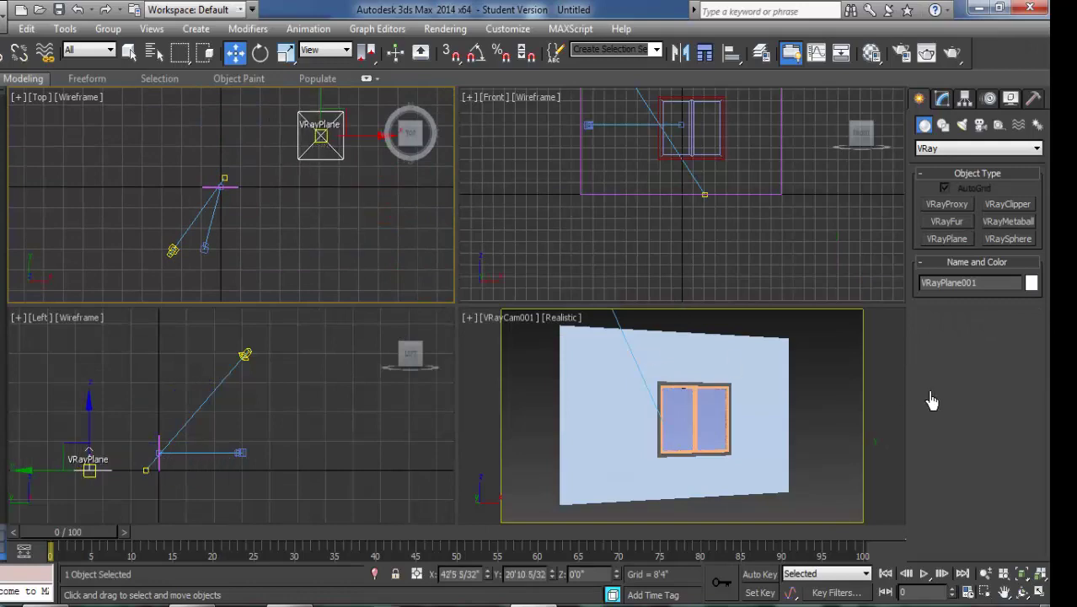
pyautogui.click(878, 369)
# Step: Render the camera view with V-Ray, then re-render only a region around the window's lower-left corner
pyautogui.click(950, 57)
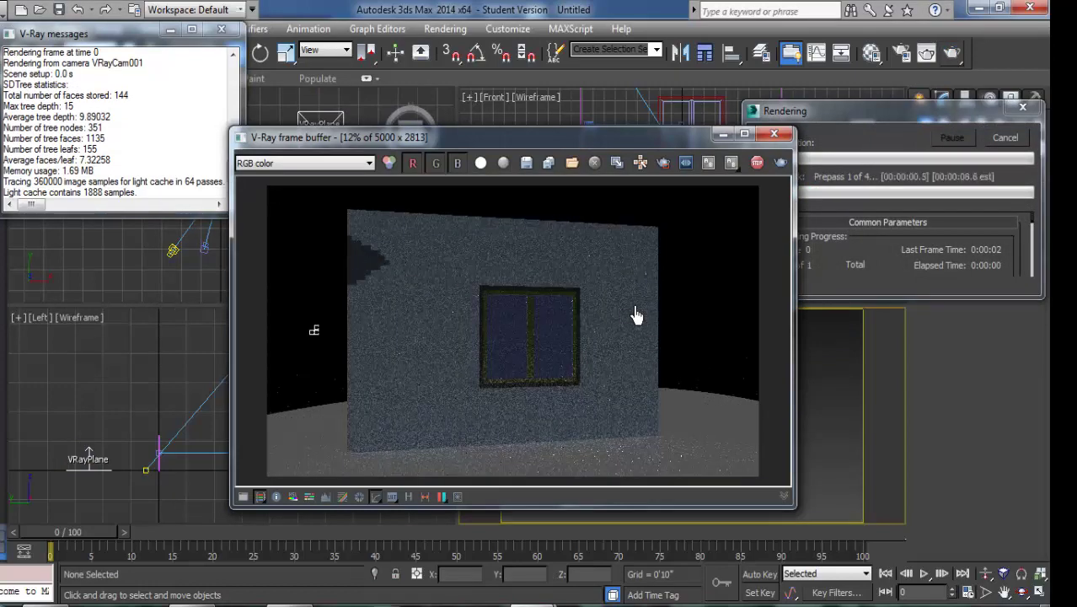
pyautogui.click(744, 133)
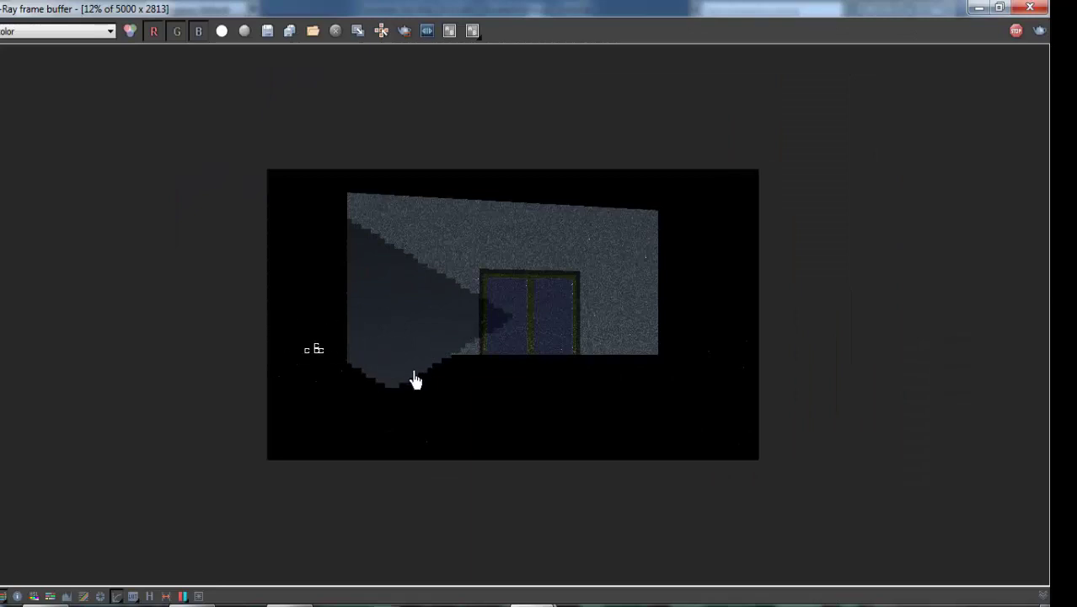
pyautogui.scroll(1, 415, 381)
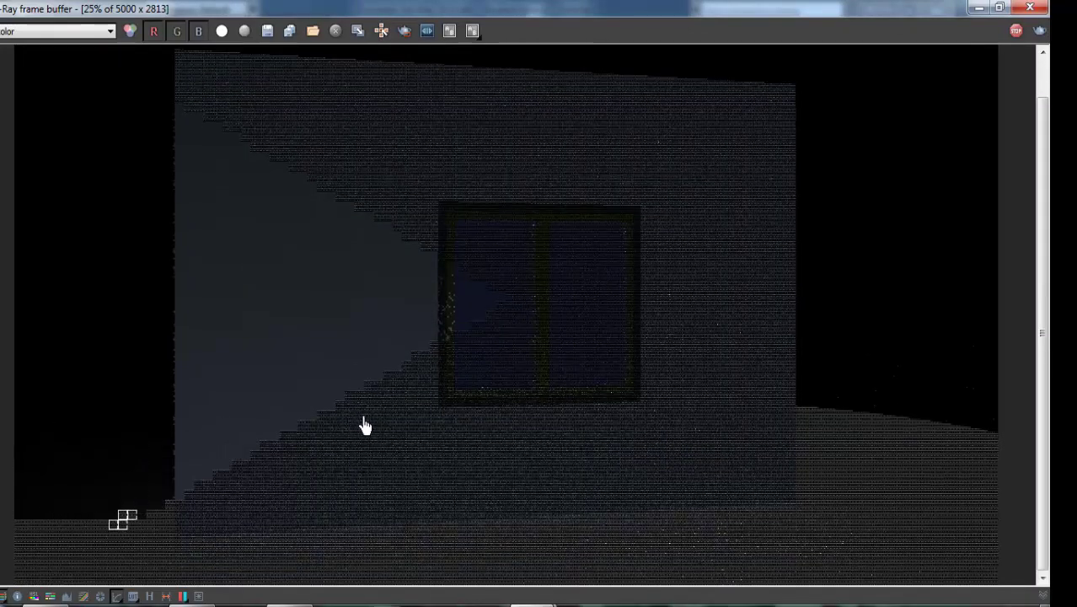
pyautogui.click(405, 31)
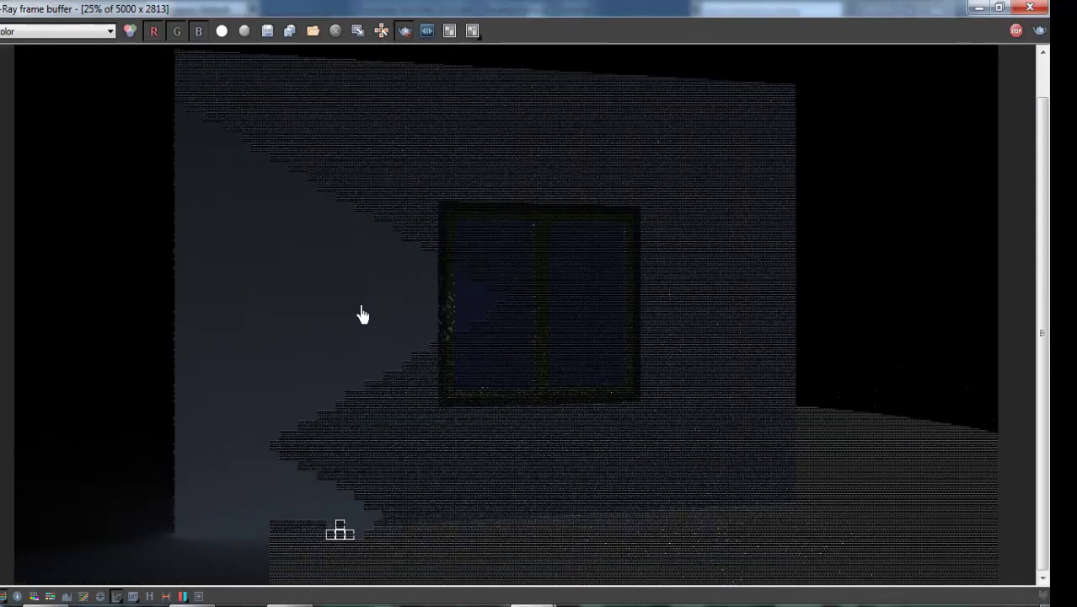
pyautogui.moveTo(364, 303)
pyautogui.mouseDown()
pyautogui.moveTo(471, 401)
pyautogui.moveTo(531, 432)
pyautogui.mouseUp()
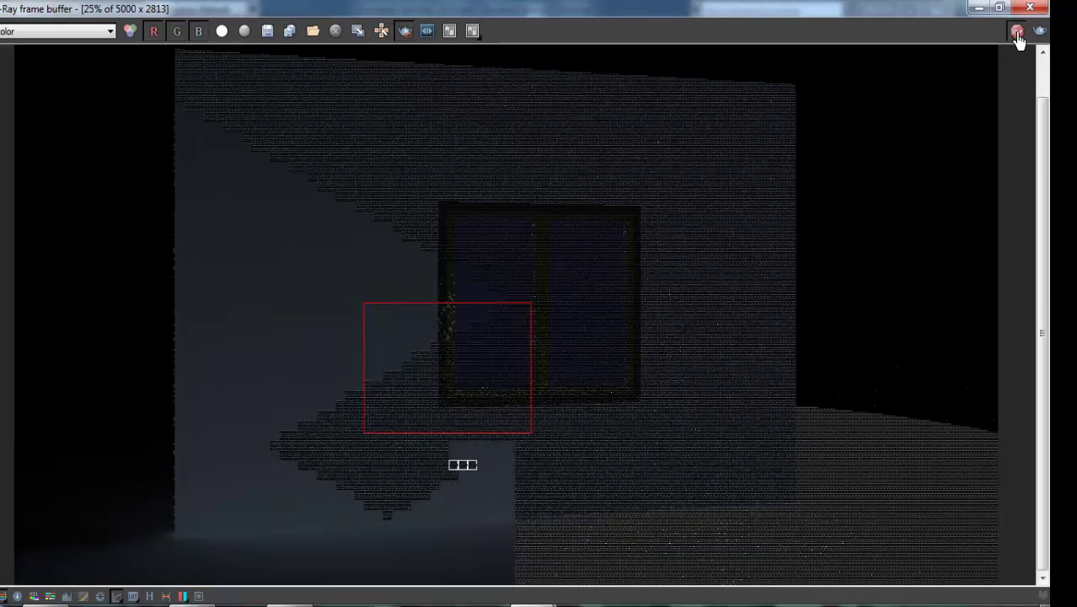
pyautogui.click(1042, 40)
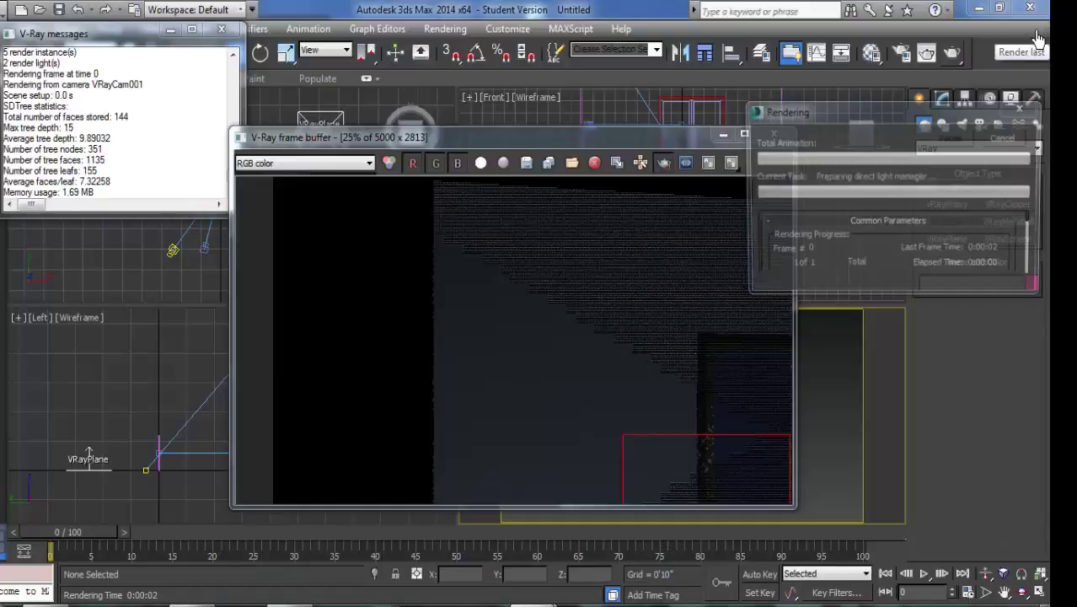
# Step: Restore the V-Ray frame buffer to a smaller size and move it up and left
pyautogui.scroll(1, 604, 379)
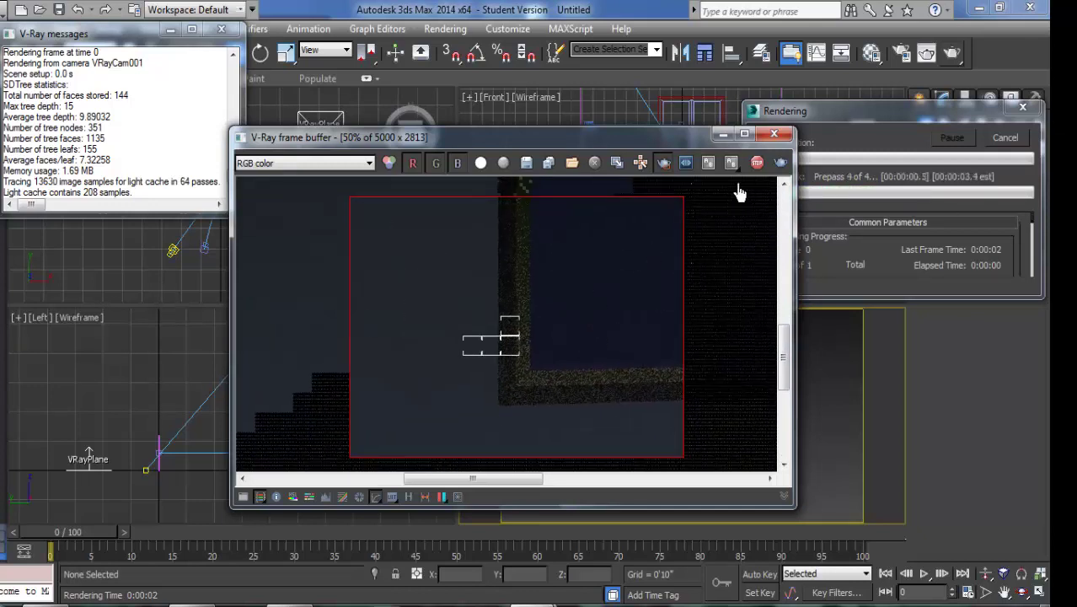
pyautogui.click(744, 134)
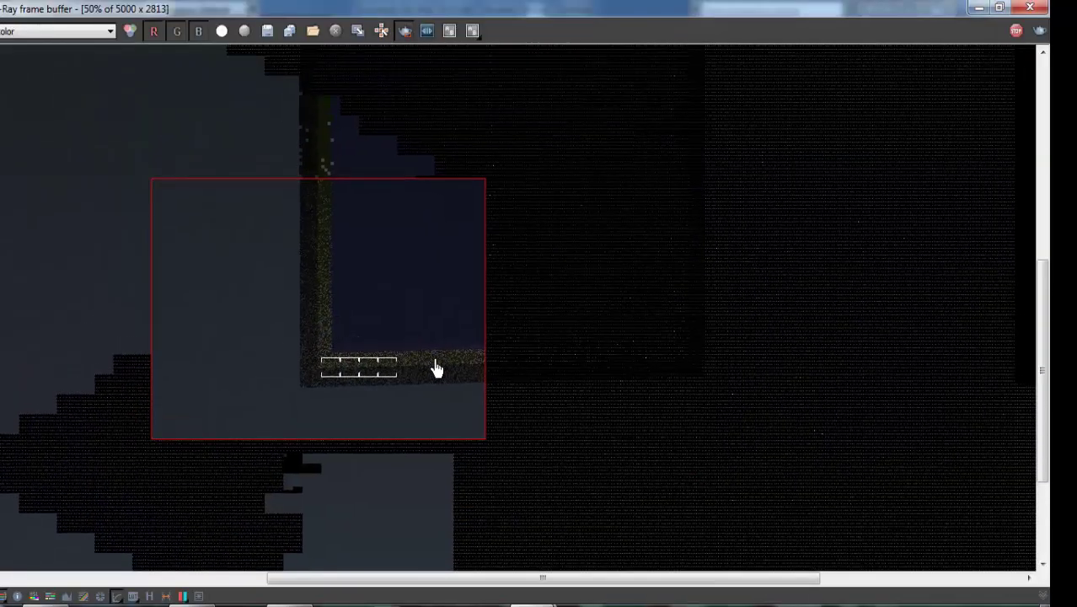
pyautogui.click(998, 9)
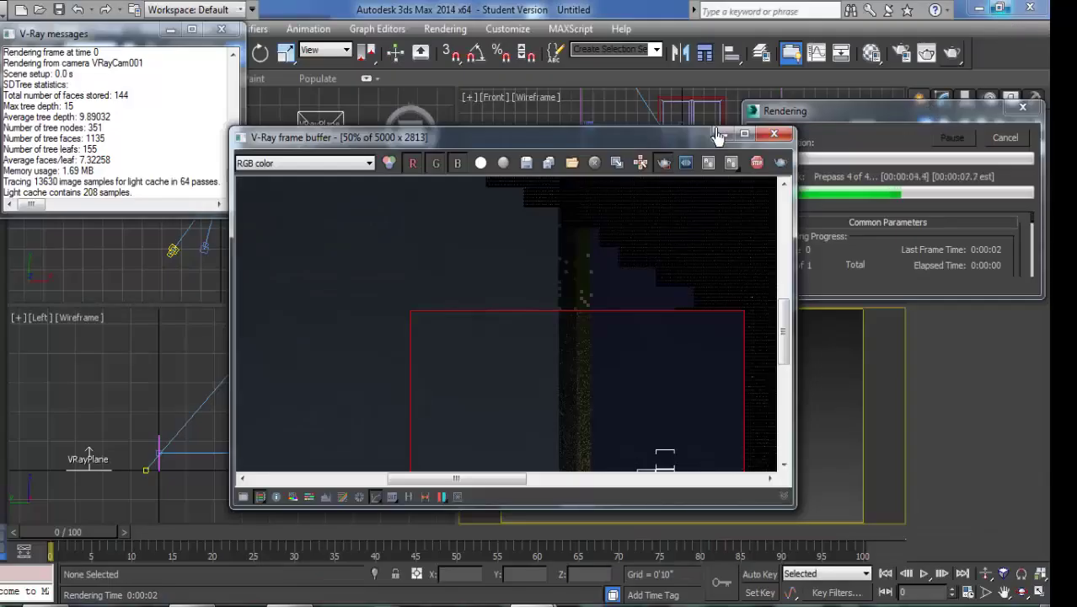
pyautogui.moveTo(714, 135); pyautogui.dragTo(628, 88)
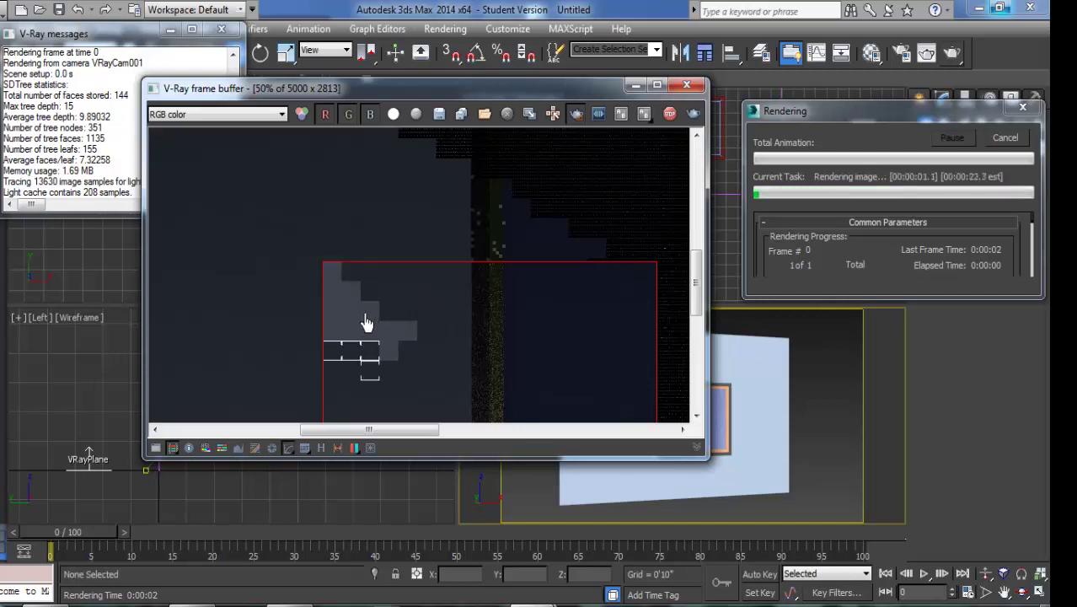
pyautogui.scroll(2, 358, 323)
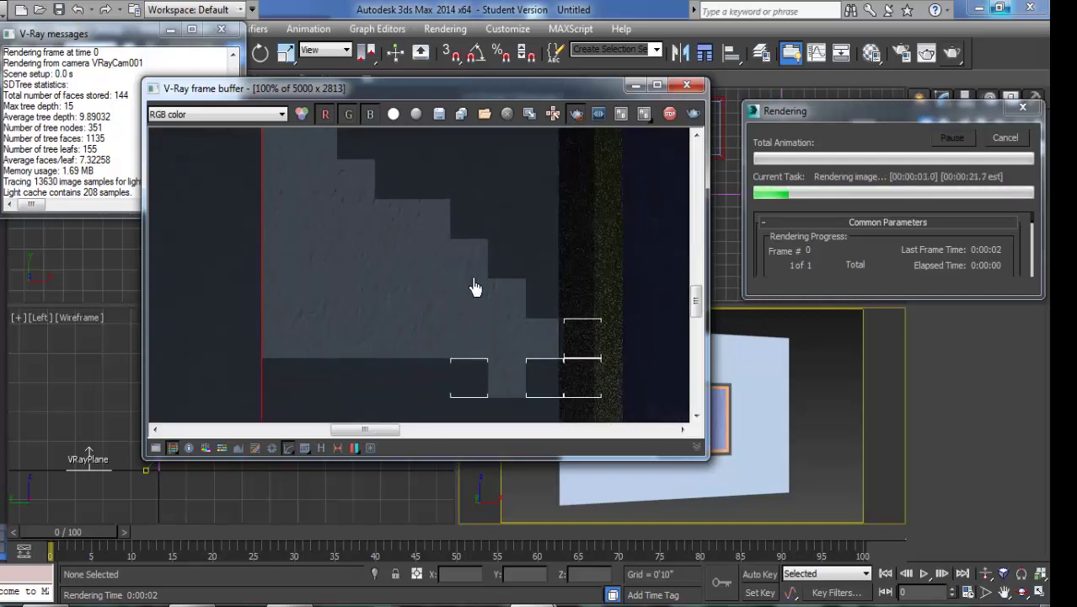
pyautogui.moveTo(634, 308); pyautogui.dragTo(548, 277, button='middle')
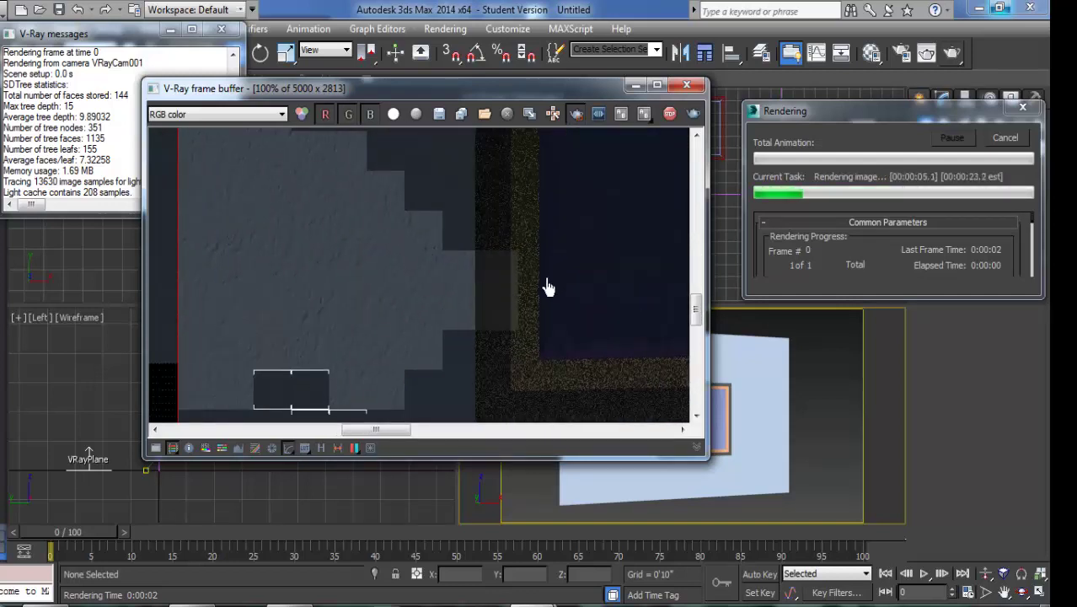
# Step: Inspect the render full screen, then minimise the frame buffer and cancel the render
pyautogui.click(657, 87)
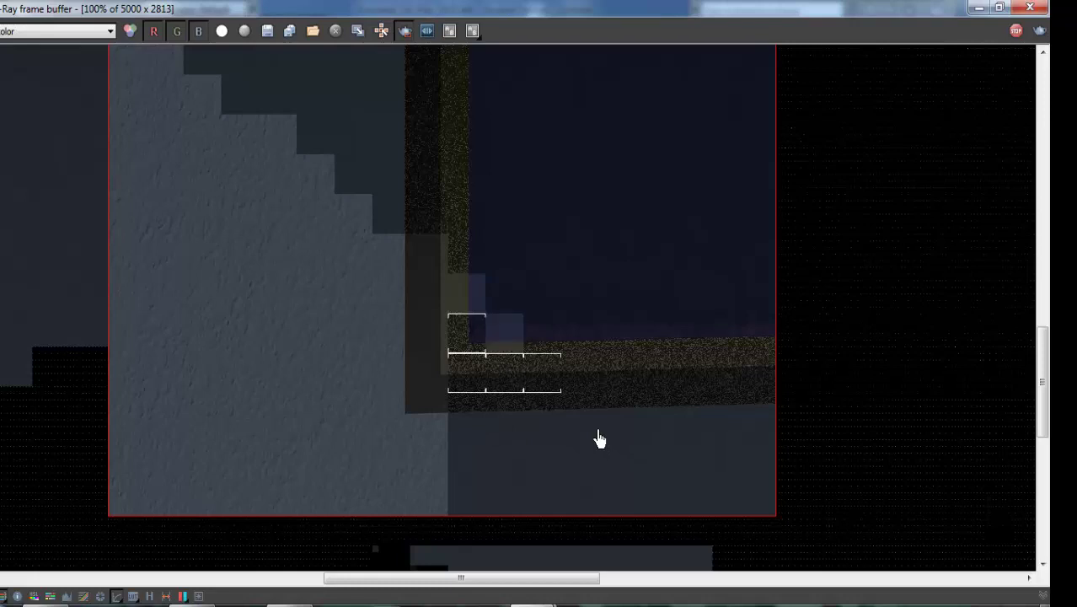
pyautogui.scroll(-1, 510, 445)
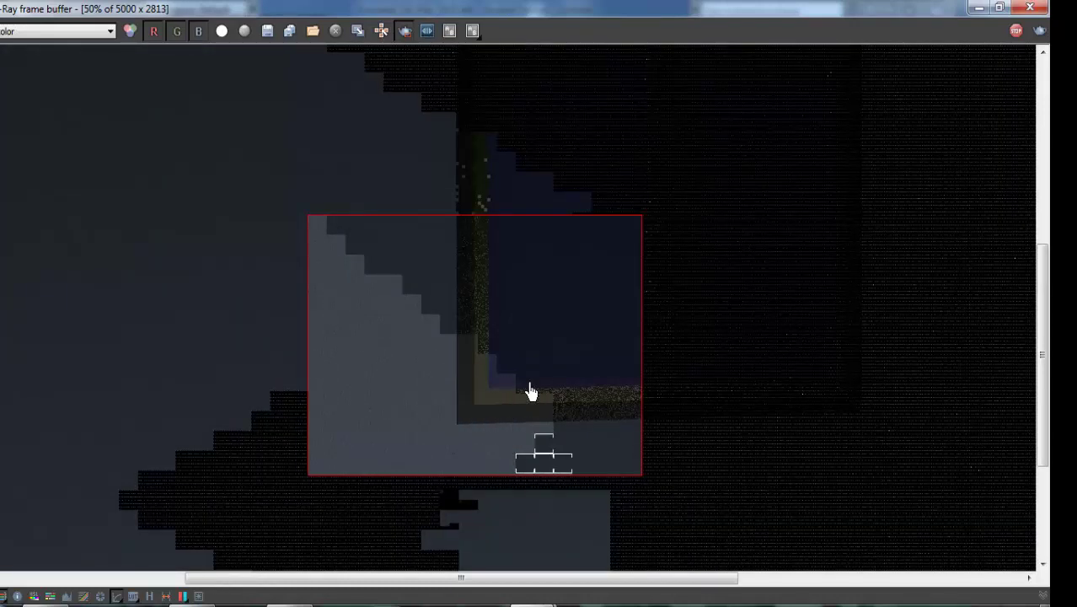
pyautogui.scroll(1, 531, 392)
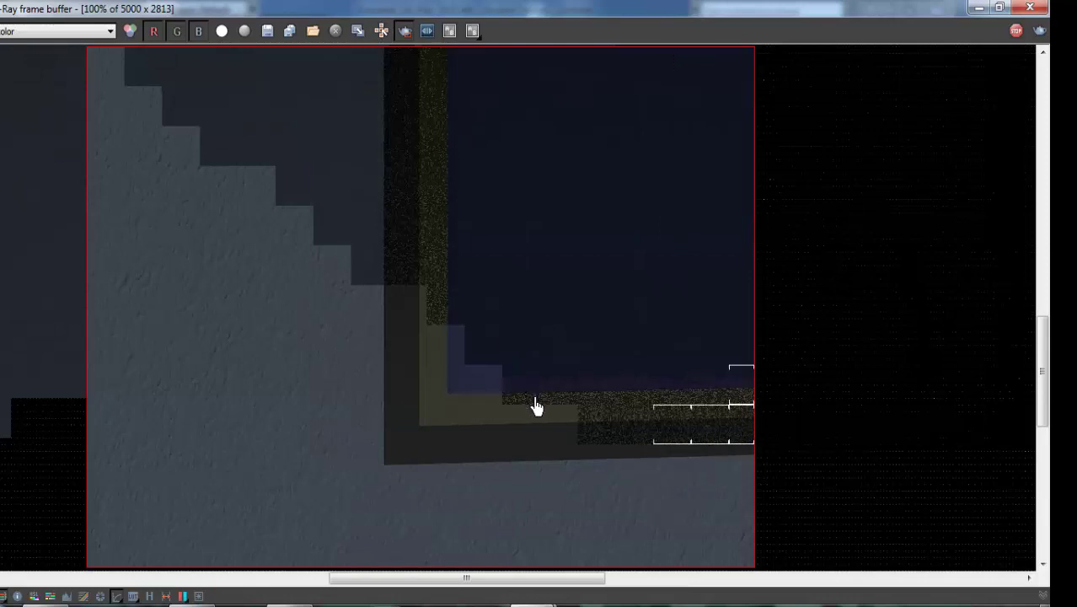
pyautogui.scroll(-1, 535, 481)
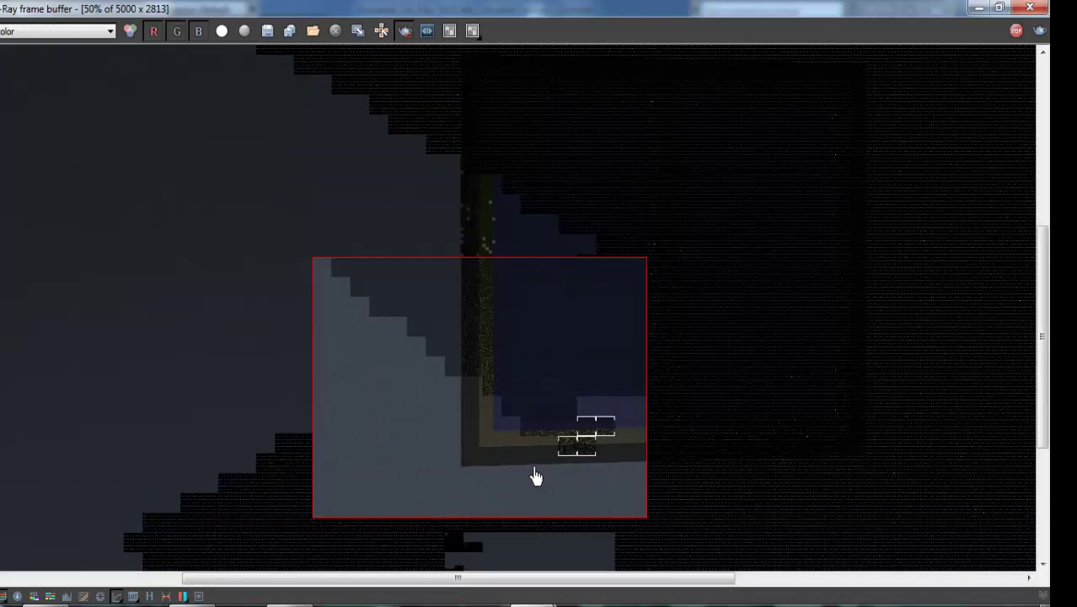
pyautogui.scroll(1, 584, 396)
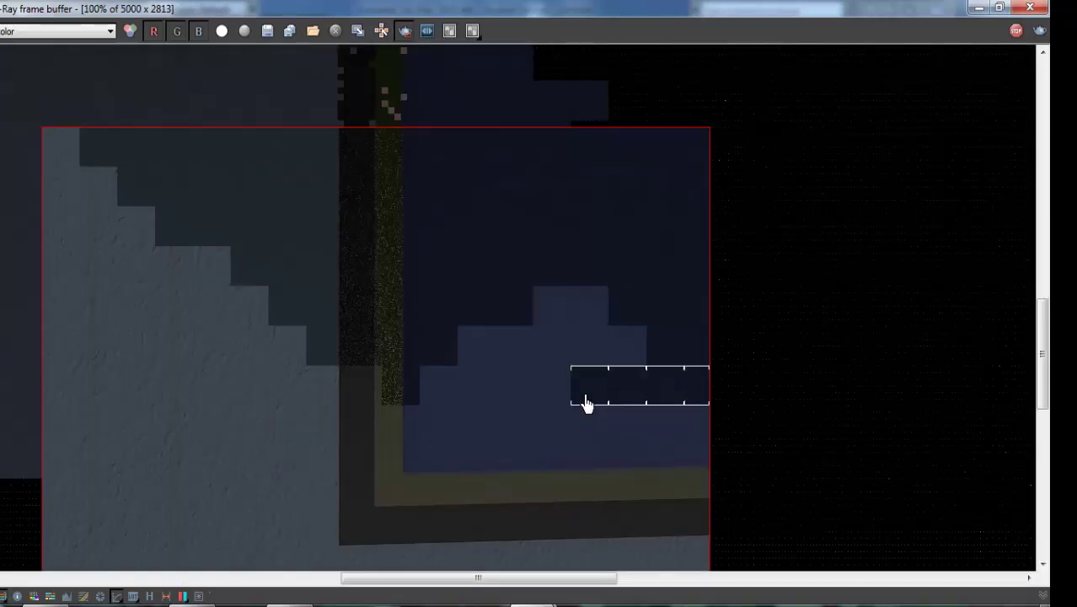
pyautogui.scroll(-1, 586, 406)
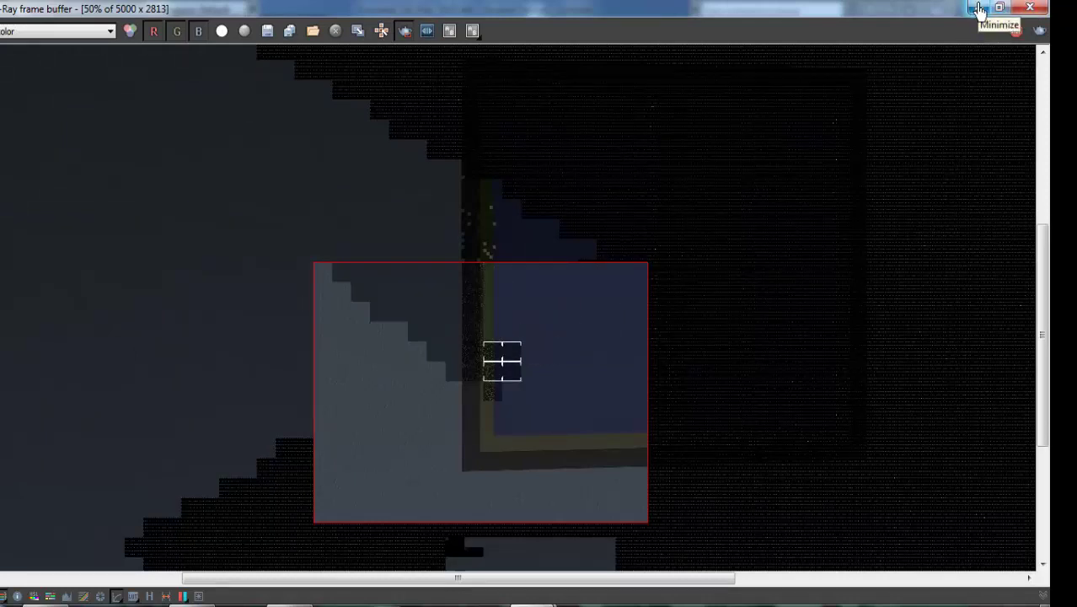
pyautogui.click(979, 10)
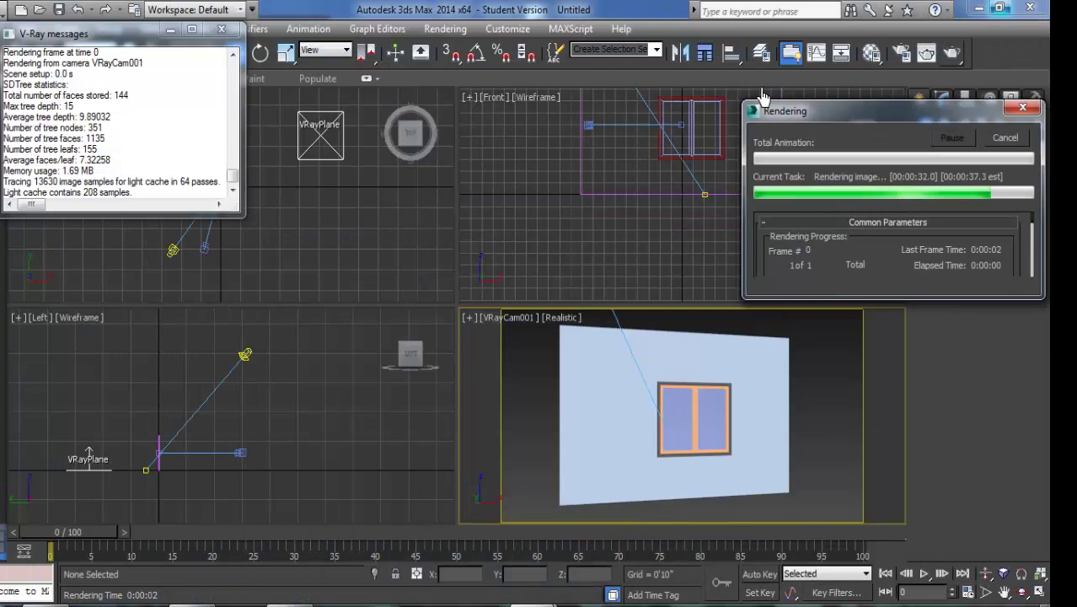
pyautogui.click(1031, 110)
# Step: Close the V-Ray log and browse Google Images results for 'wooden'
pyautogui.click(222, 31)
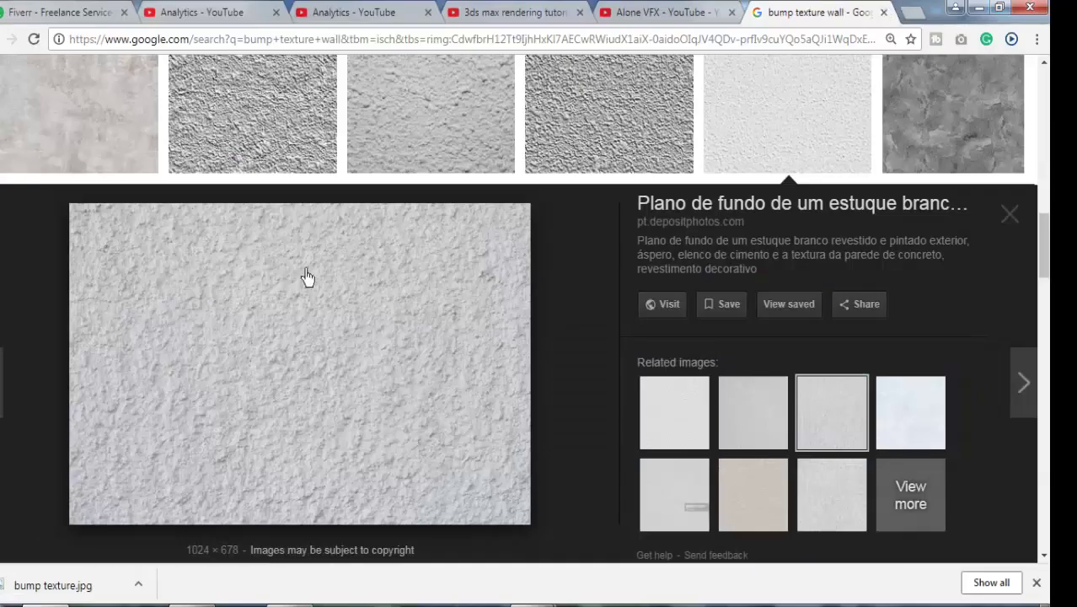
pyautogui.scroll(5, 512, 353)
pyautogui.scroll(5, 513, 350)
pyautogui.moveTo(254, 99); pyautogui.dragTo(18, 126)
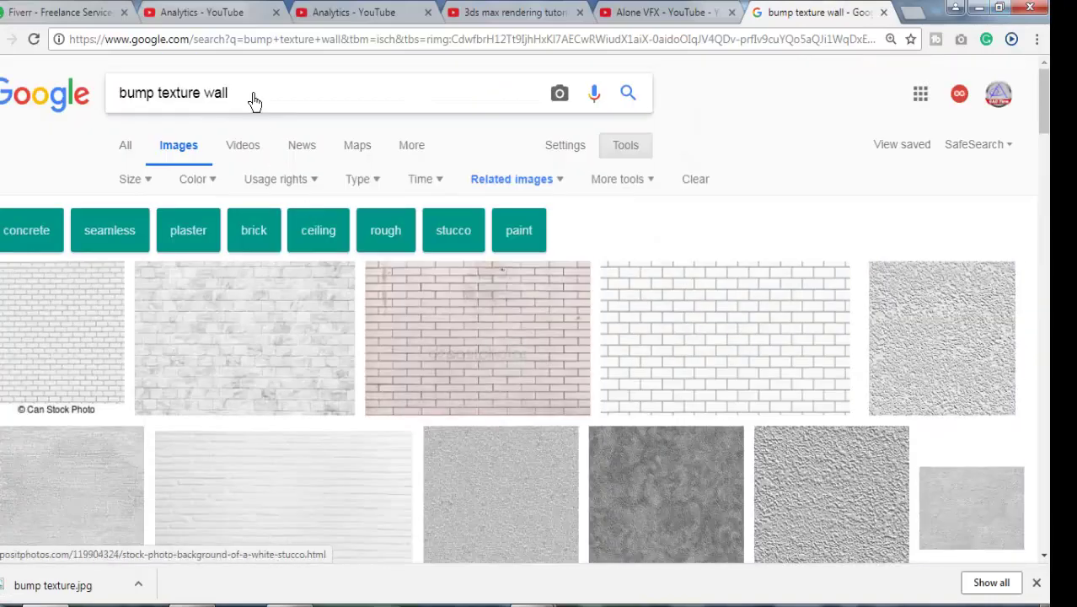
pyautogui.write('wood')
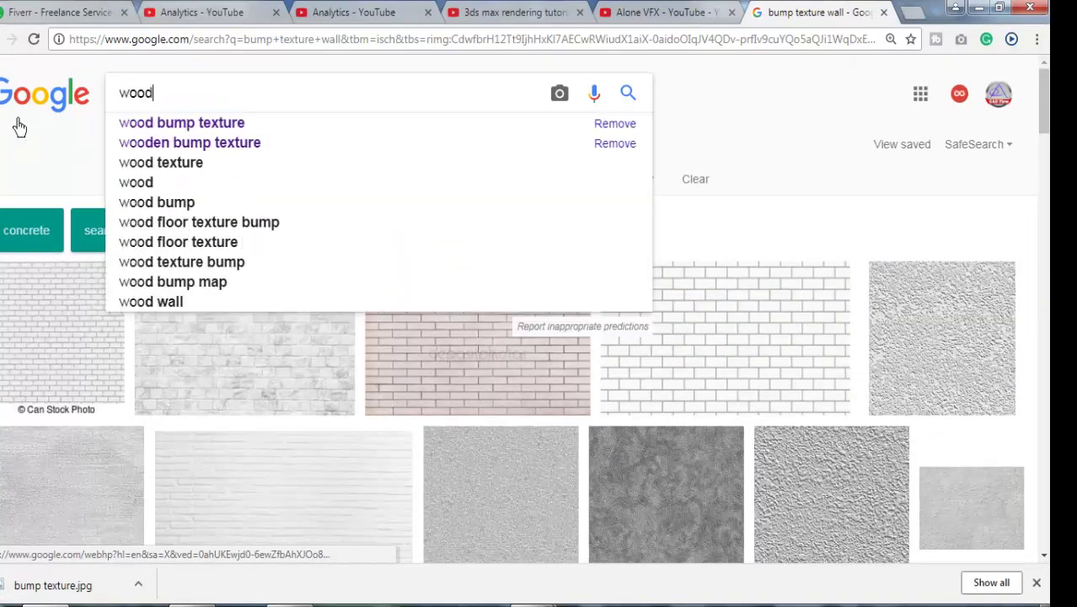
pyautogui.write('en')
pyautogui.press('Return')
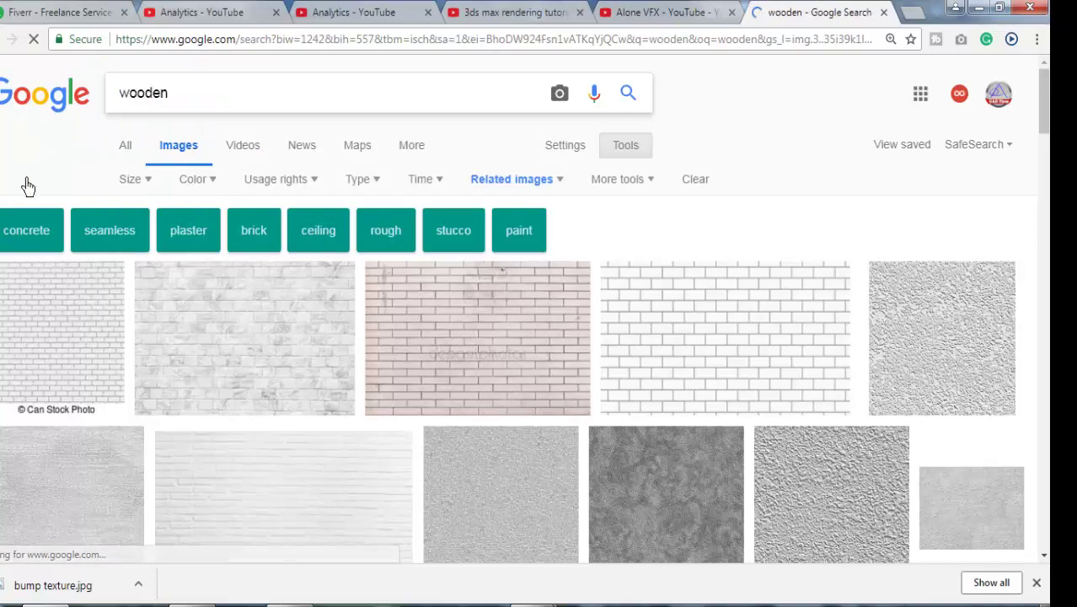
pyautogui.scroll(-3, 384, 376)
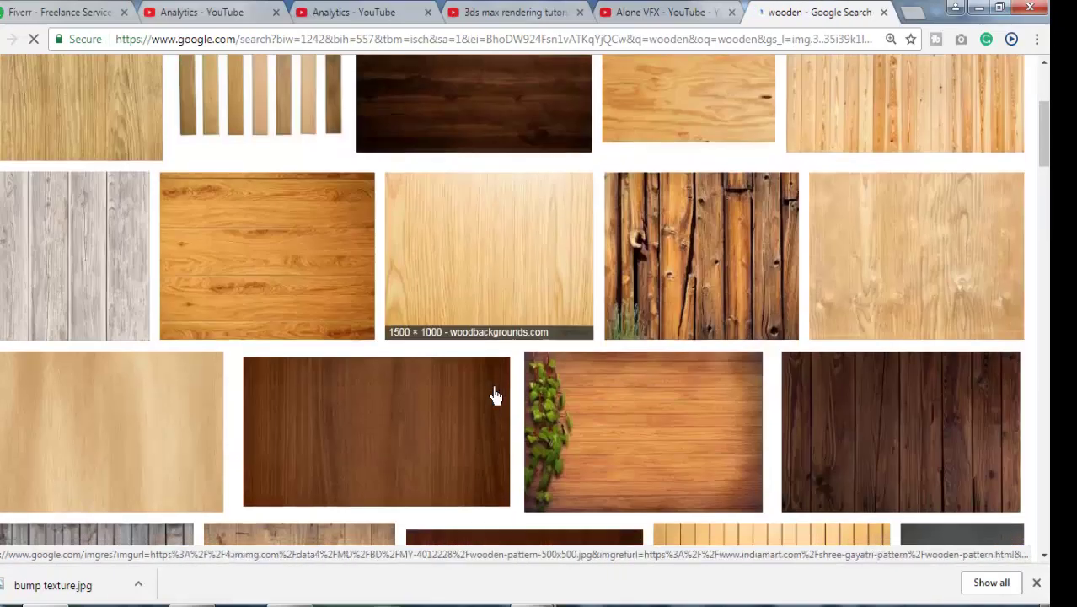
pyautogui.scroll(-3, 492, 391)
pyautogui.scroll(-3, 493, 391)
pyautogui.scroll(-2, 492, 405)
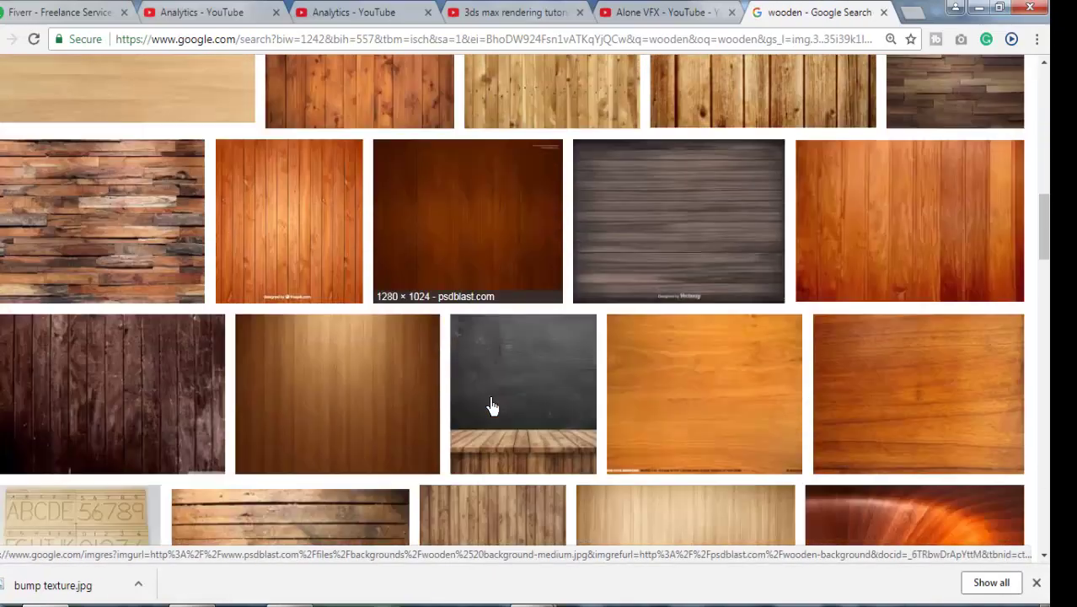
pyautogui.scroll(-3, 493, 404)
pyautogui.scroll(-3, 492, 405)
pyautogui.scroll(-3, 492, 404)
pyautogui.scroll(-3, 493, 404)
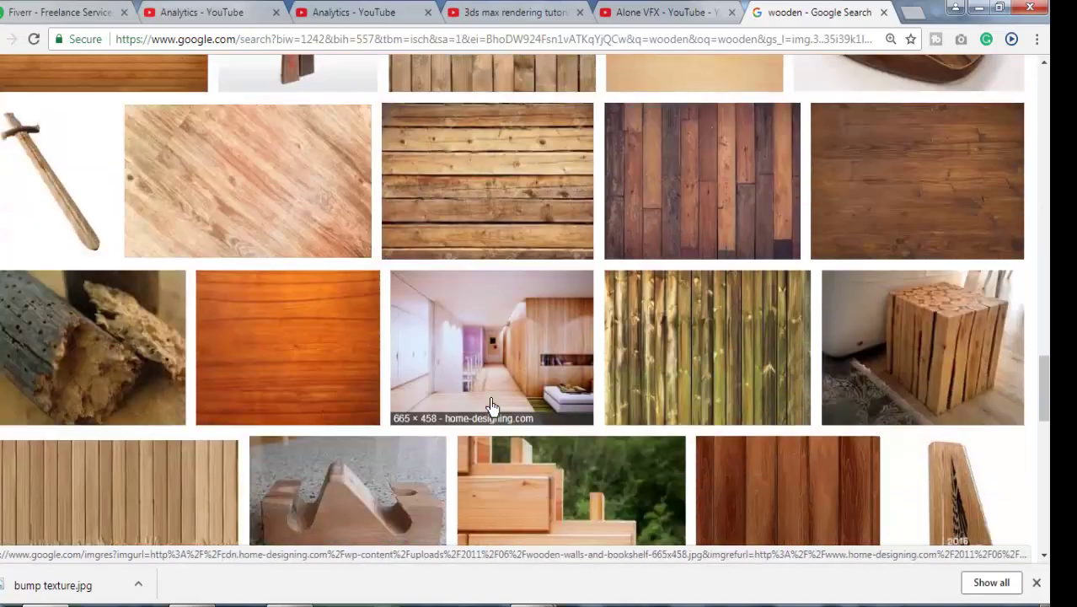
pyautogui.scroll(-1, 493, 406)
pyautogui.scroll(-2, 493, 406)
pyautogui.scroll(-3, 493, 406)
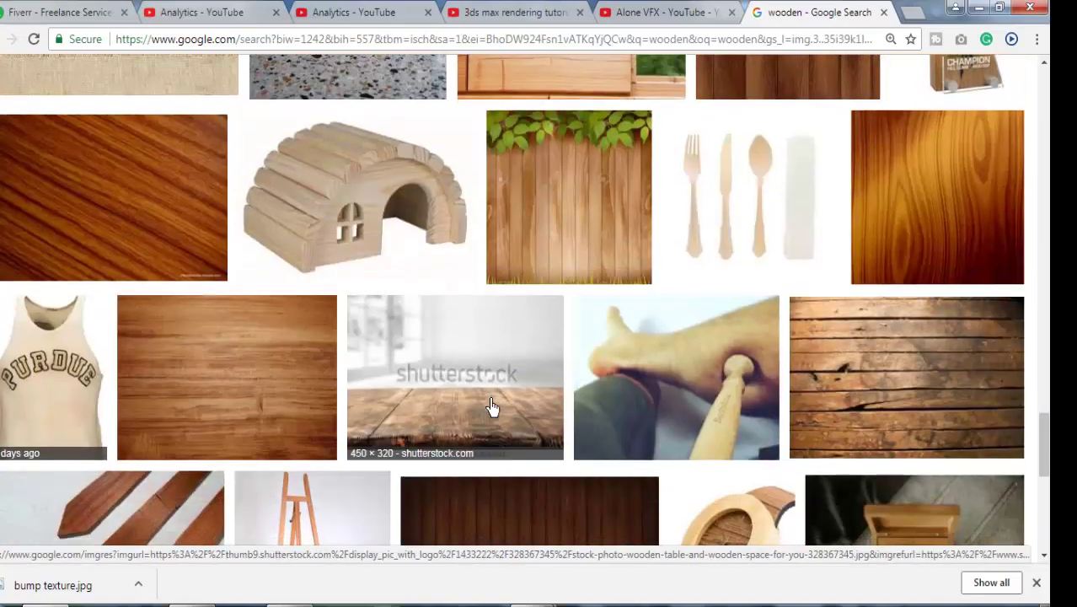
pyautogui.scroll(-3, 493, 406)
pyautogui.scroll(5, 261, 430)
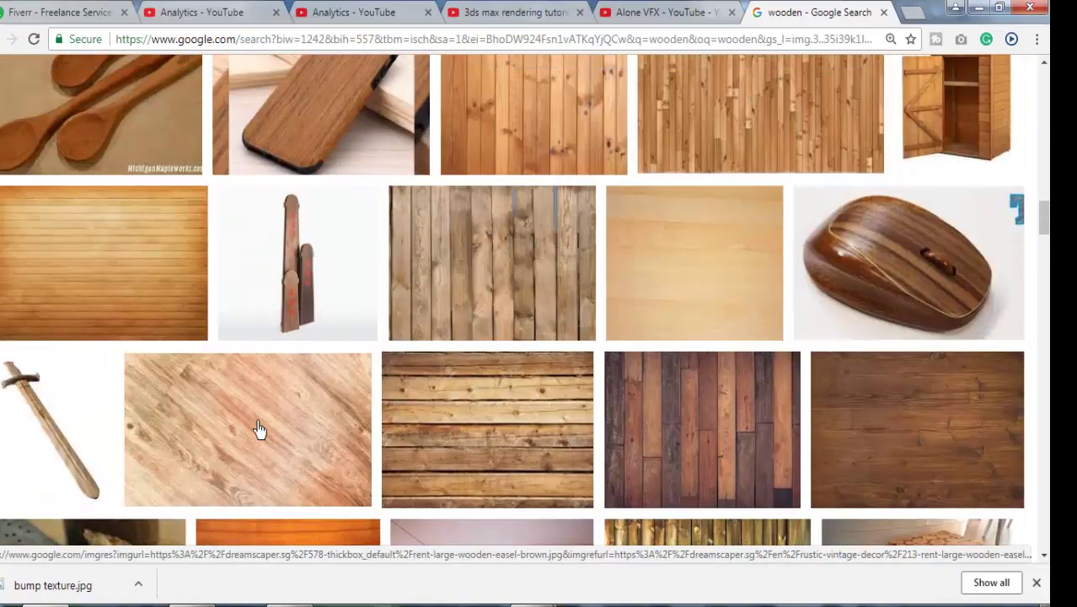
pyautogui.scroll(5, 228, 404)
pyautogui.scroll(5, 216, 395)
pyautogui.scroll(2, 216, 395)
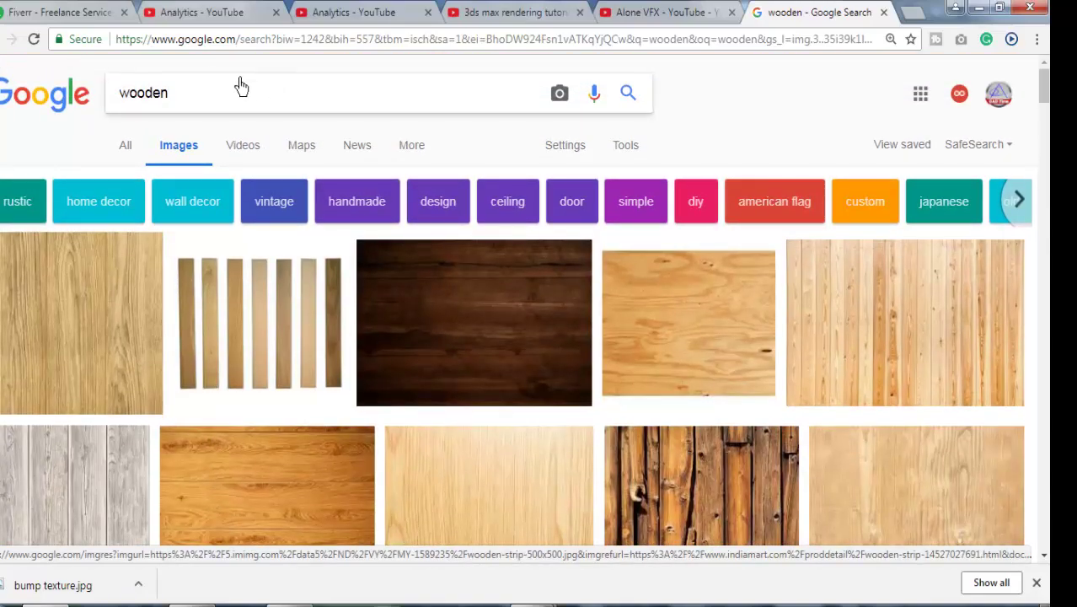
# Step: Refine the image search to 'wooden texture'
pyautogui.click(191, 99)
pyautogui.write('t')
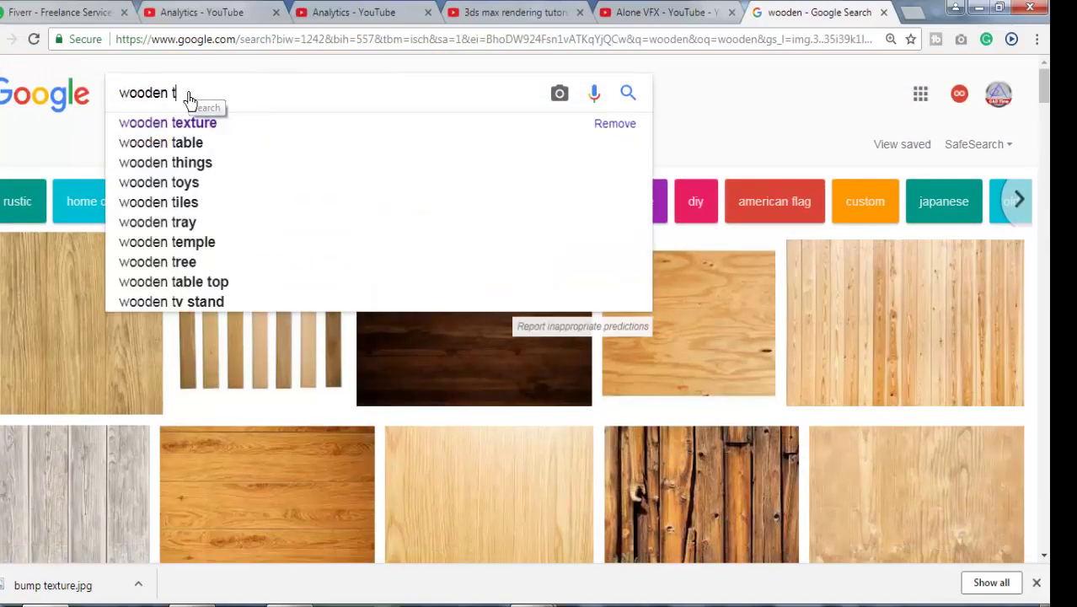
pyautogui.write('e')
pyautogui.click(203, 127)
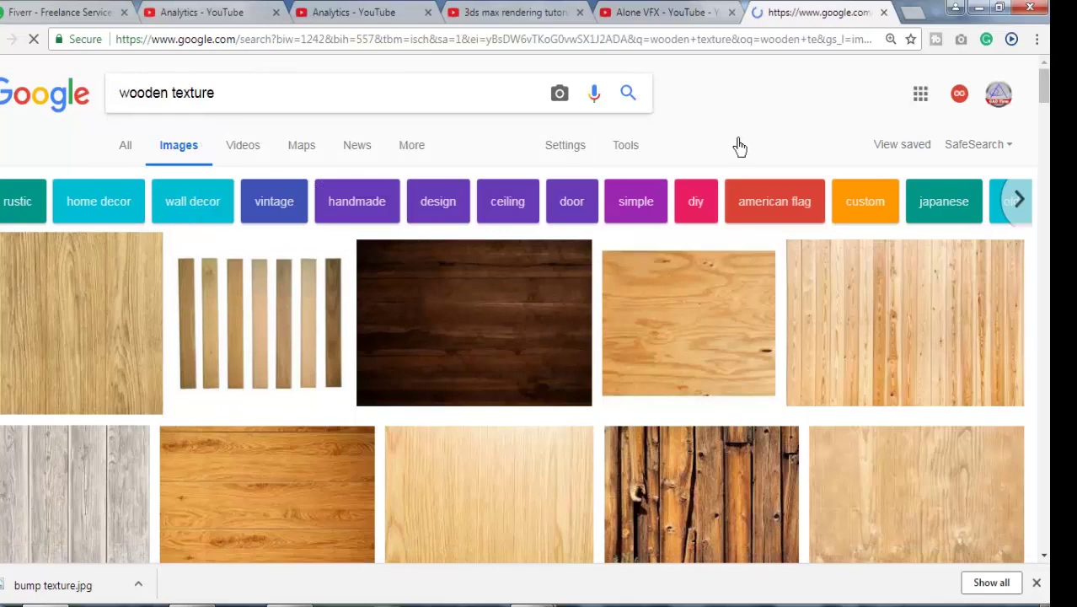
pyautogui.scroll(-2, 345, 295)
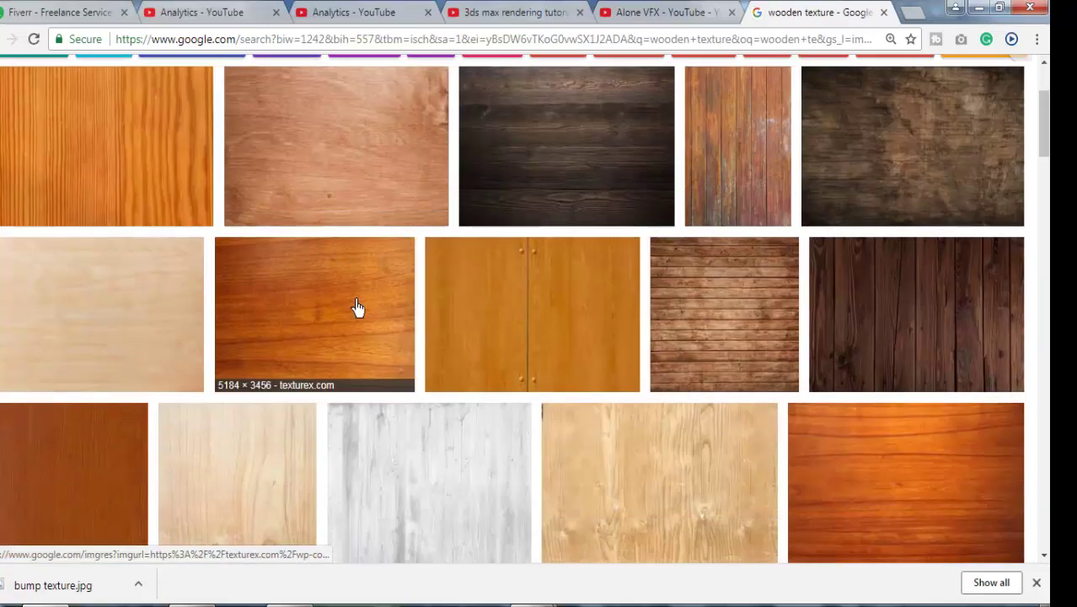
# Step: Save a light wood closeup texture image to the Desktop
pyautogui.click(50, 316)
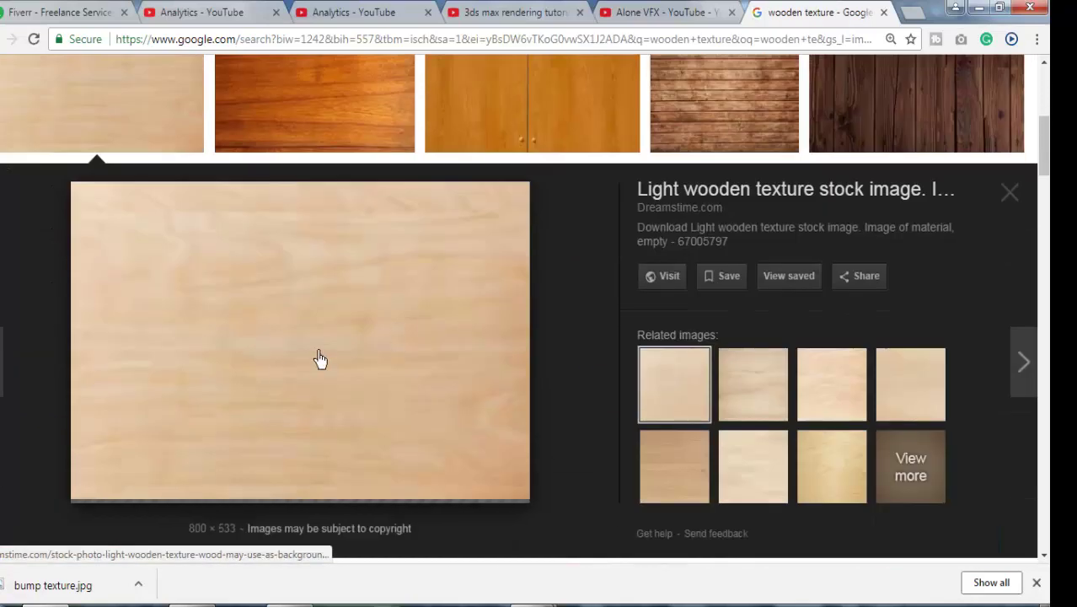
pyautogui.click(775, 384)
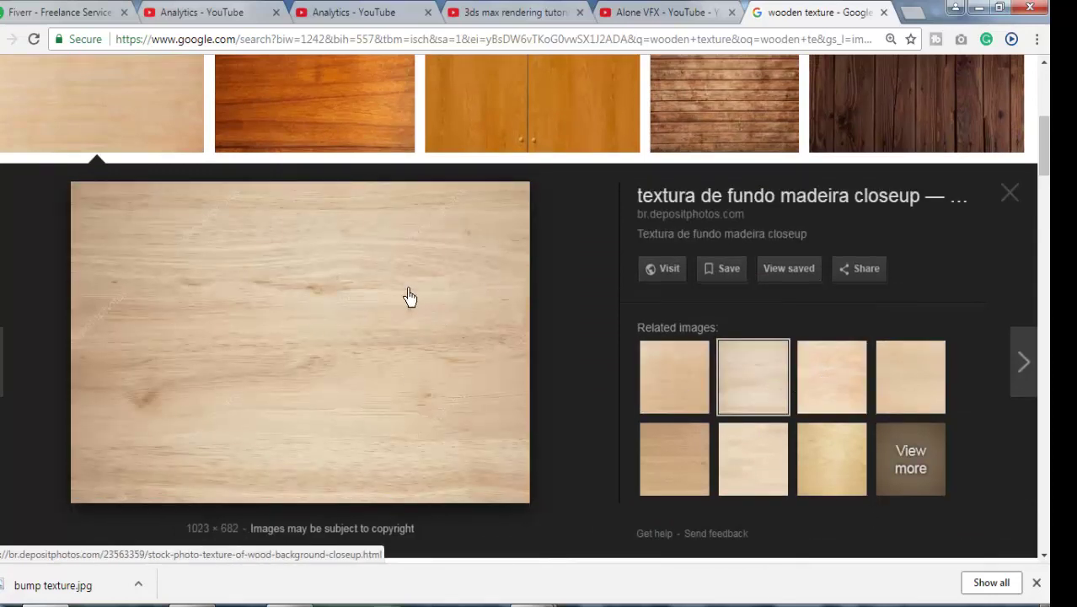
pyautogui.rightClick(369, 262)
pyautogui.click(453, 411)
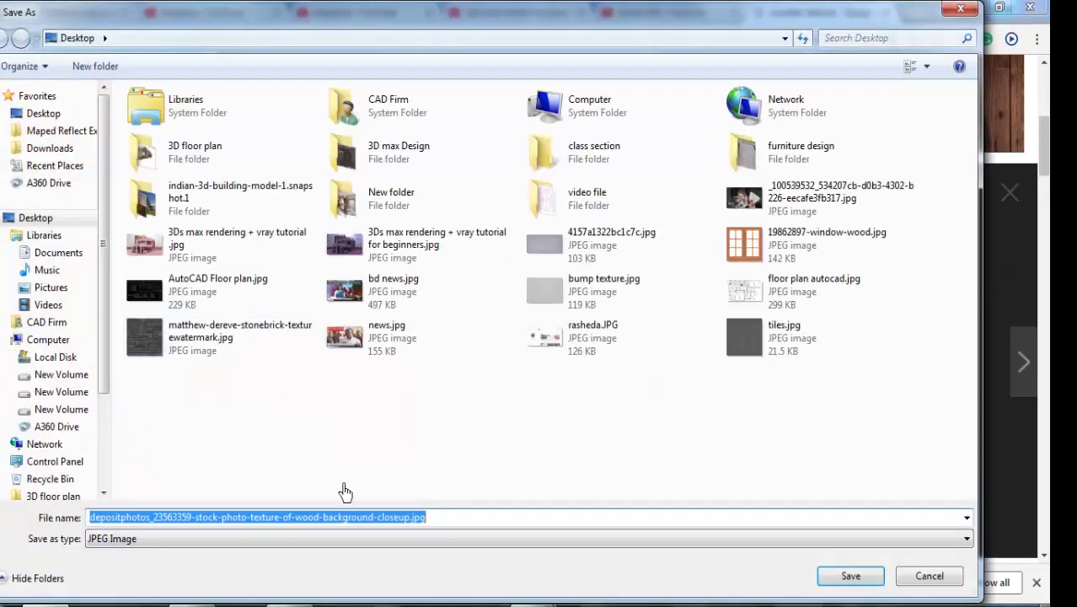
pyautogui.click(851, 576)
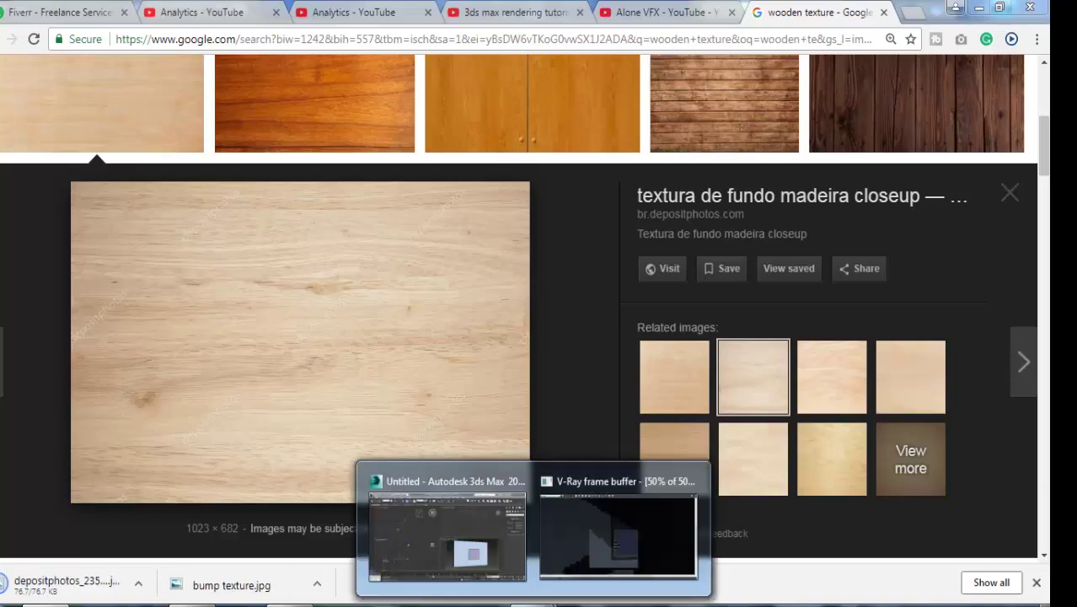
# Step: Load the downloaded wood JPG as a Bitmap diffuse map on 'window frame', shown shaded in viewports
pyautogui.click(508, 581)
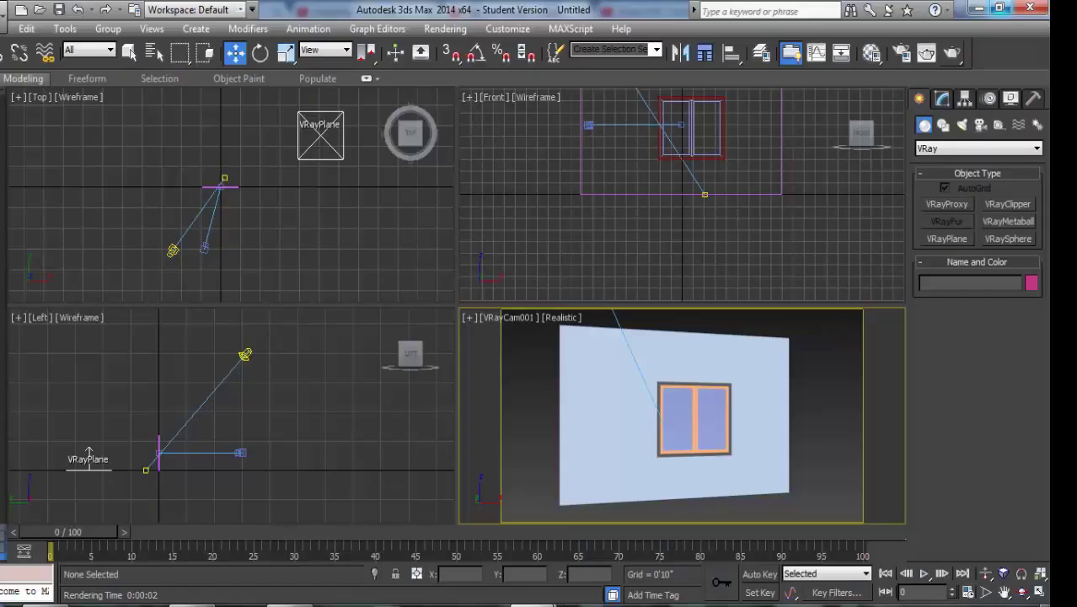
pyautogui.click(868, 59)
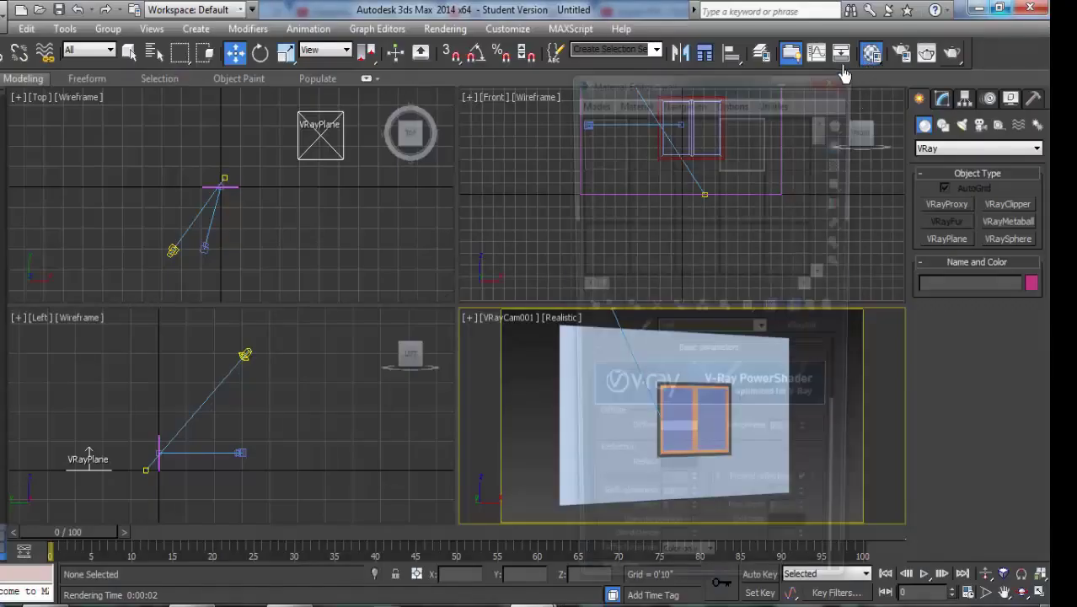
pyautogui.click(610, 145)
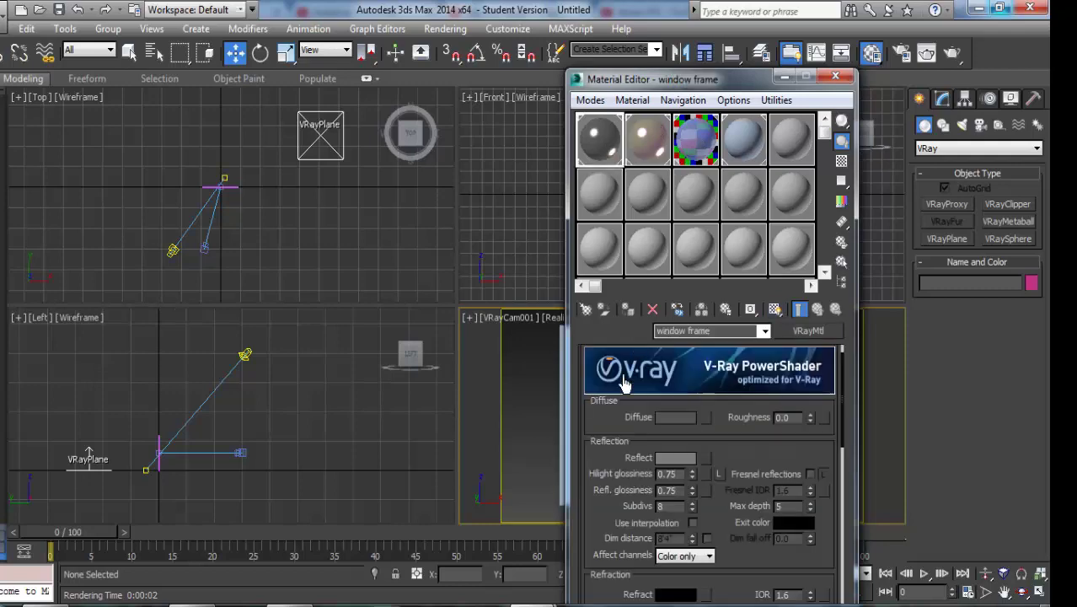
pyautogui.click(706, 418)
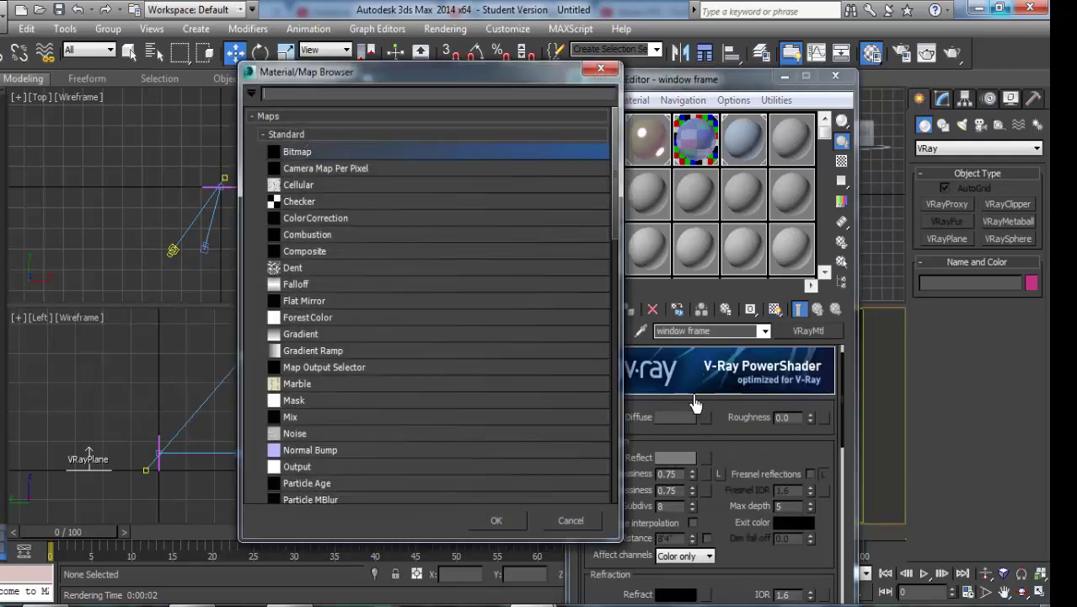
pyautogui.doubleClick(314, 158)
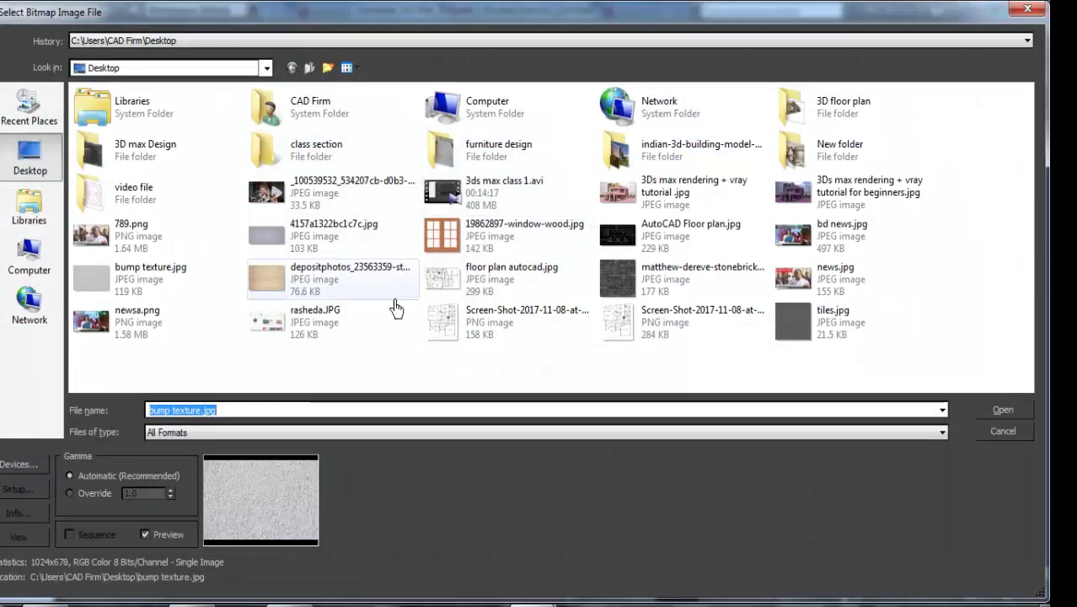
pyautogui.click(273, 290)
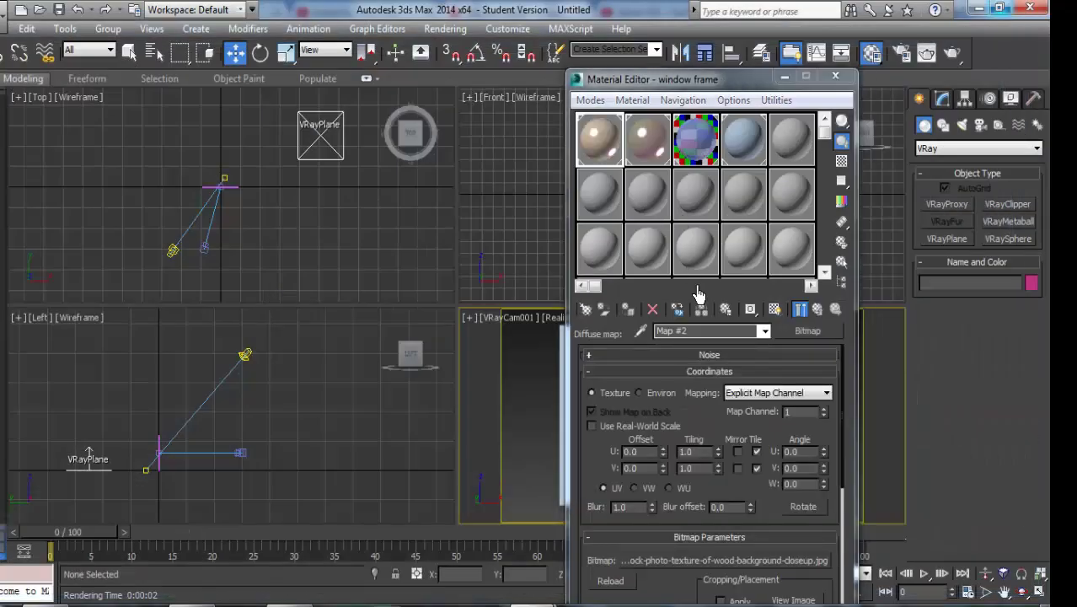
pyautogui.click(775, 311)
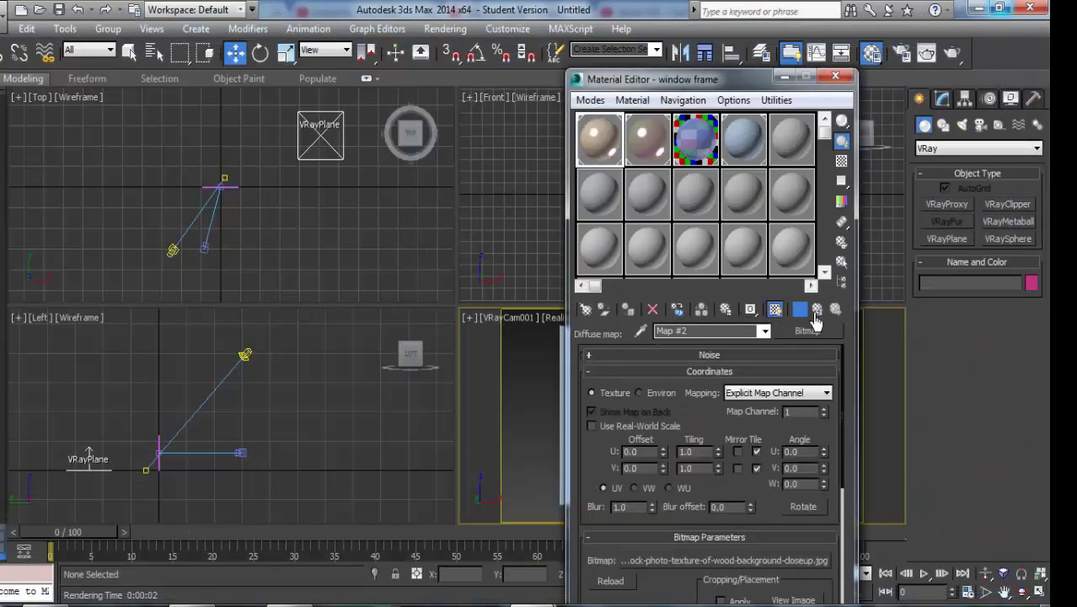
pyautogui.click(784, 78)
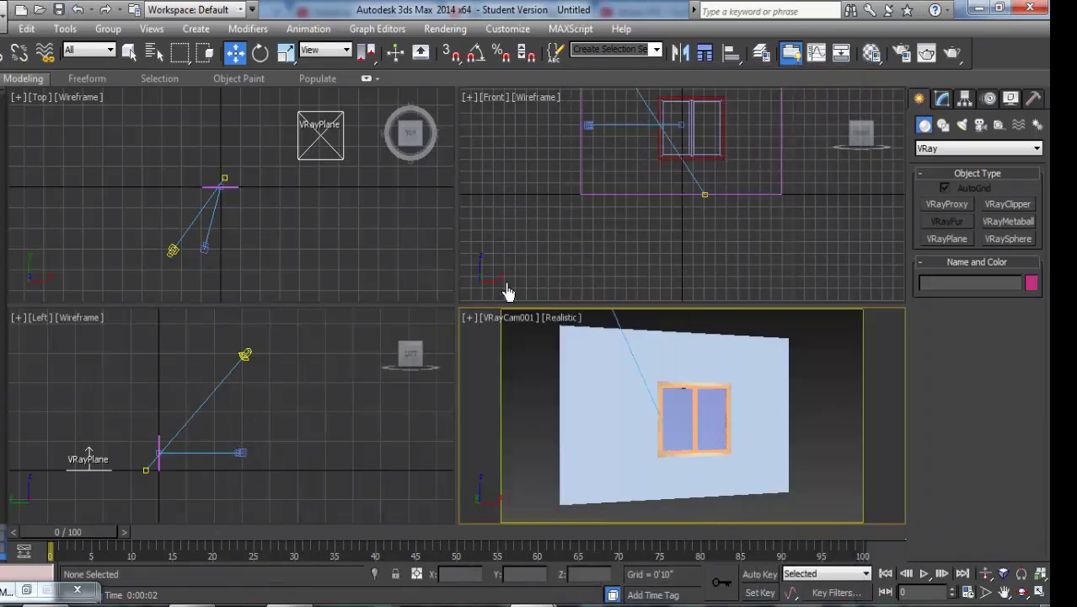
# Step: Render VRayCam001 with V-Ray, inspect the window corner, then close the frame buffer and progress dialog
pyautogui.moveTo(676, 219)
pyautogui.mouseDown(button='middle')
pyautogui.moveTo(663, 267)
pyautogui.moveTo(704, 278)
pyautogui.mouseUp(button='middle')
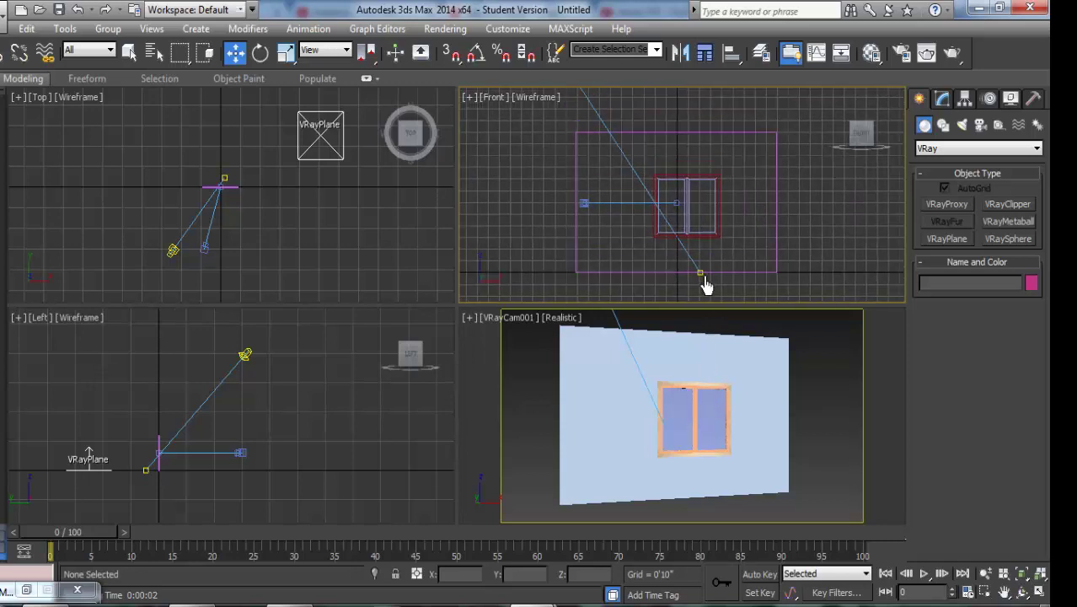
pyautogui.click(836, 392)
pyautogui.click(950, 54)
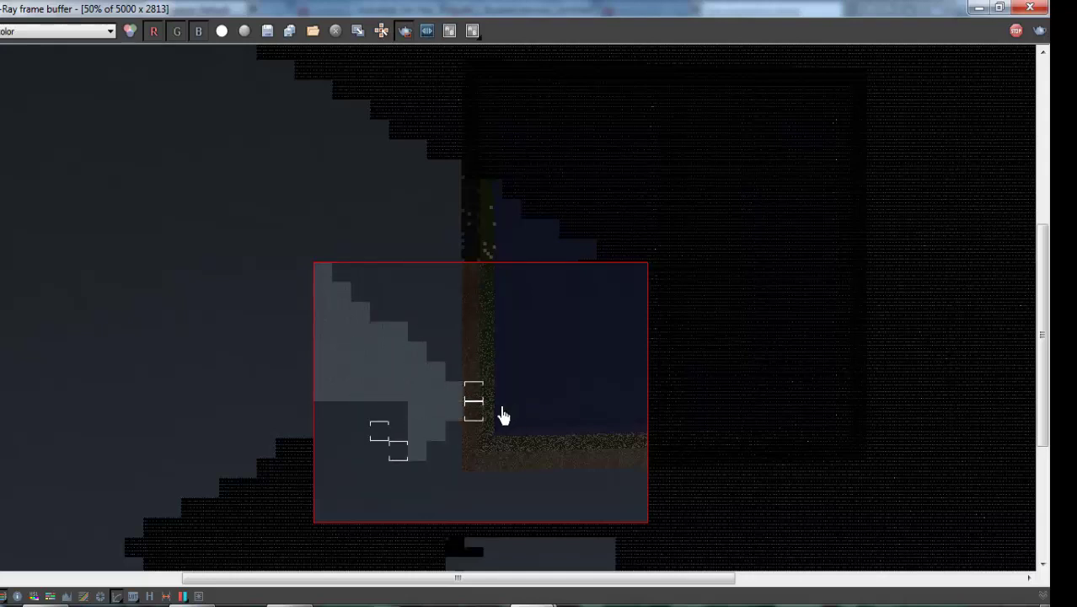
pyautogui.moveTo(505, 433); pyautogui.dragTo(475, 410, button='middle')
pyautogui.scroll(1, 474, 421)
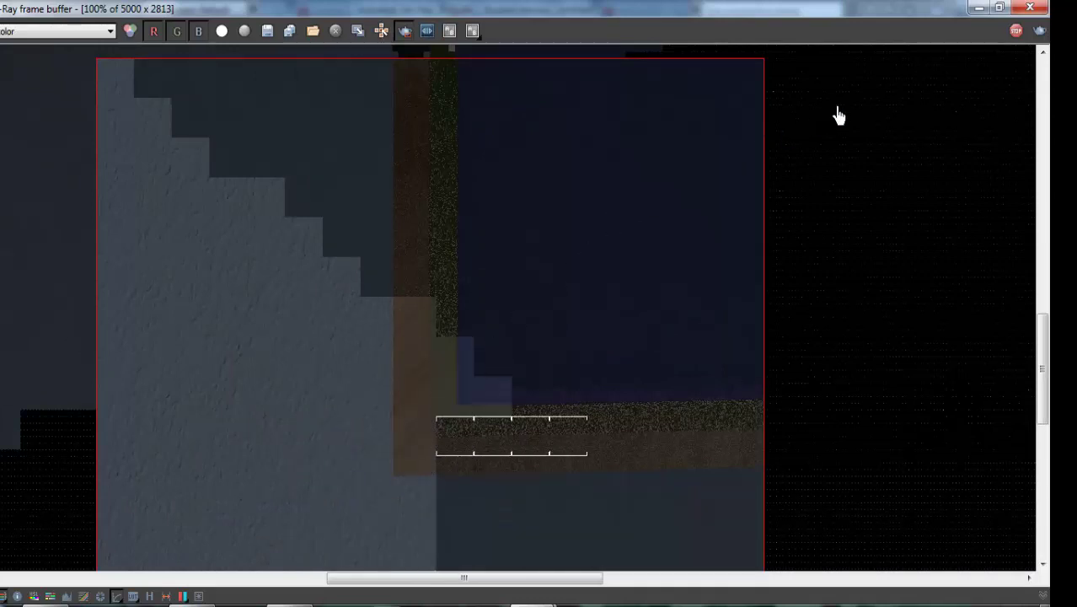
pyautogui.click(1030, 8)
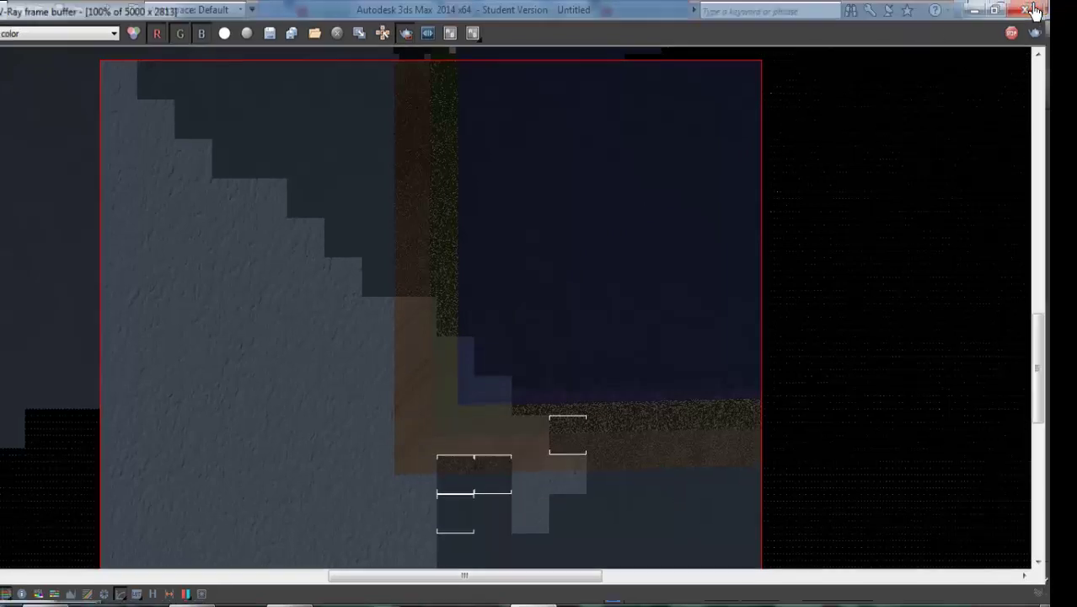
pyautogui.click(1022, 107)
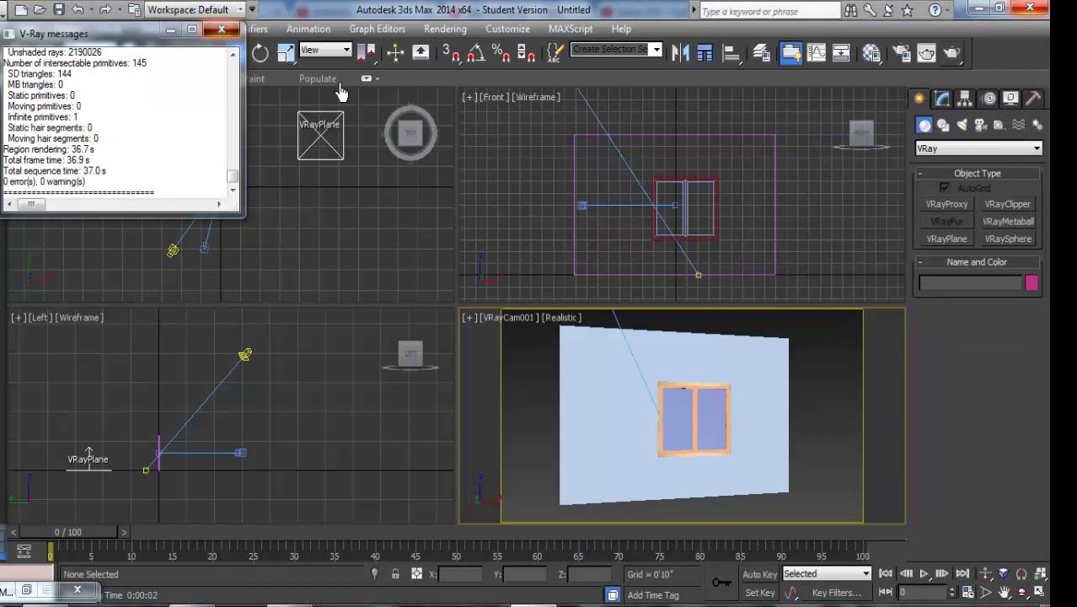
# Step: Turn the Front viewport into a gridless Realistic perspective view, orbit it, and maximise it
pyautogui.moveTo(574, 165); pyautogui.dragTo(556, 166, button='middle')
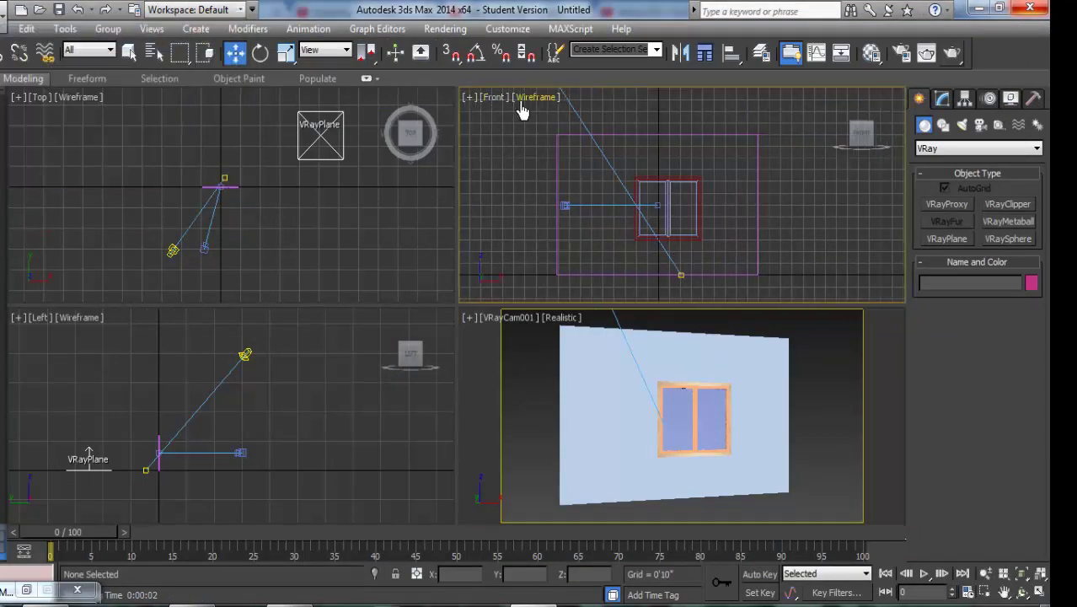
pyautogui.click(521, 110)
pyautogui.click(564, 118)
pyautogui.click(496, 98)
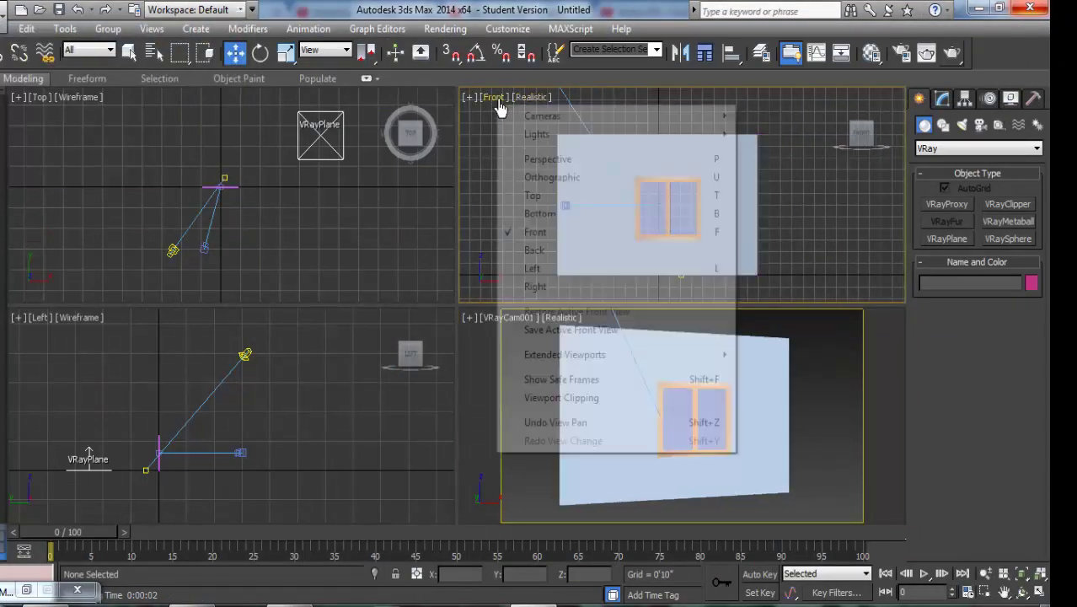
pyautogui.click(549, 160)
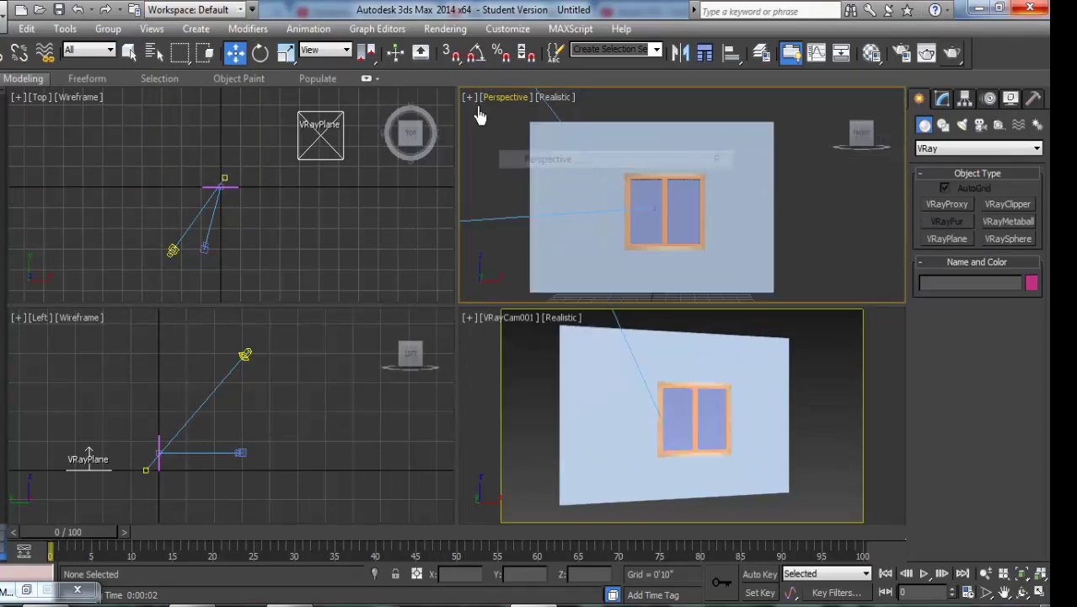
pyautogui.click(470, 99)
pyautogui.click(498, 178)
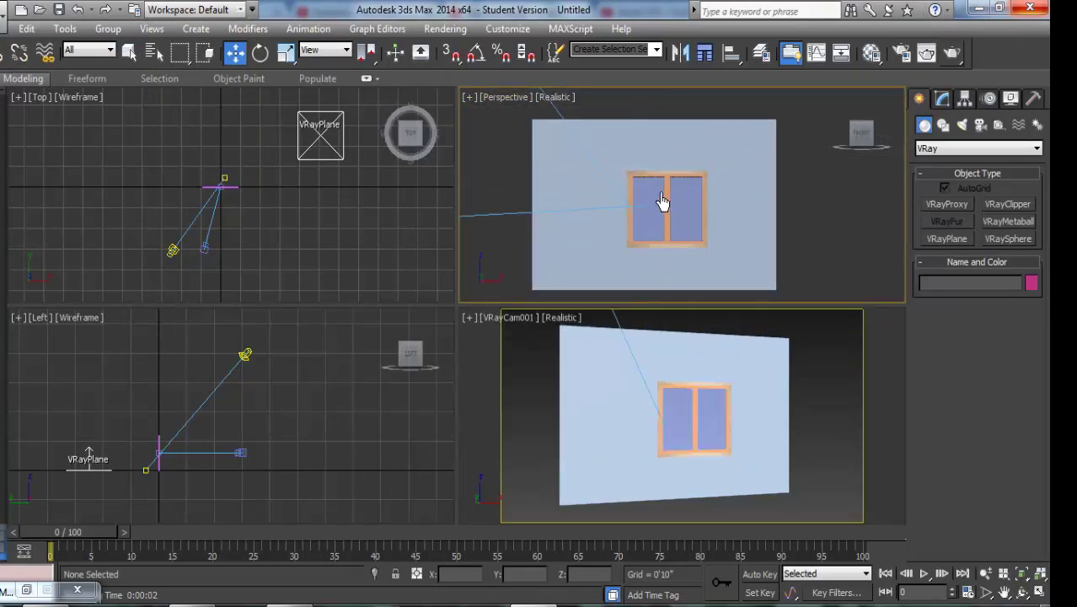
pyautogui.click(1021, 592)
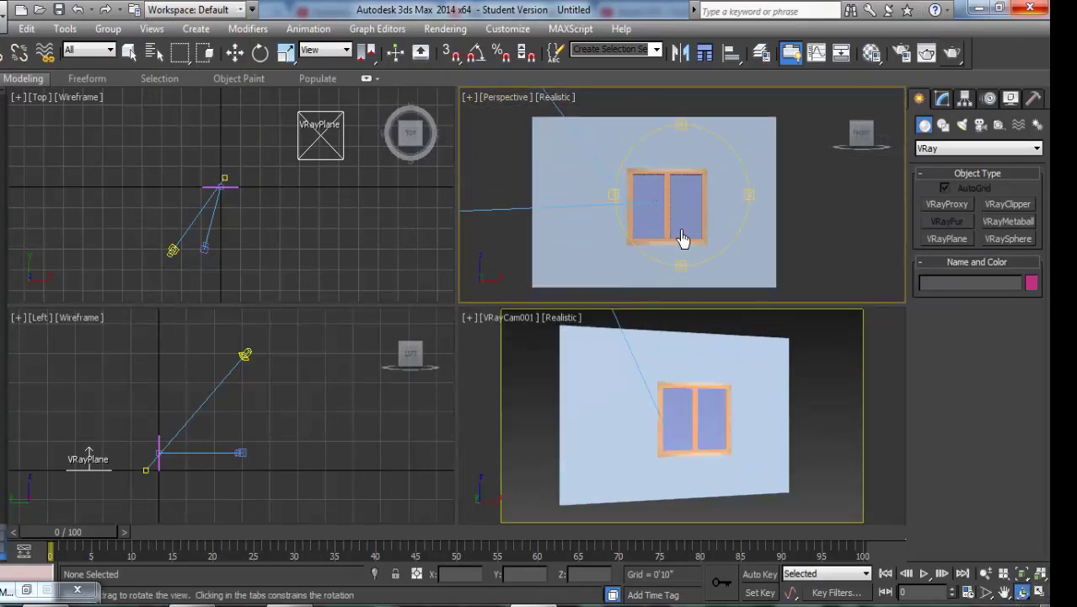
pyautogui.moveTo(682, 239); pyautogui.dragTo(697, 240)
pyautogui.rightClick(767, 246)
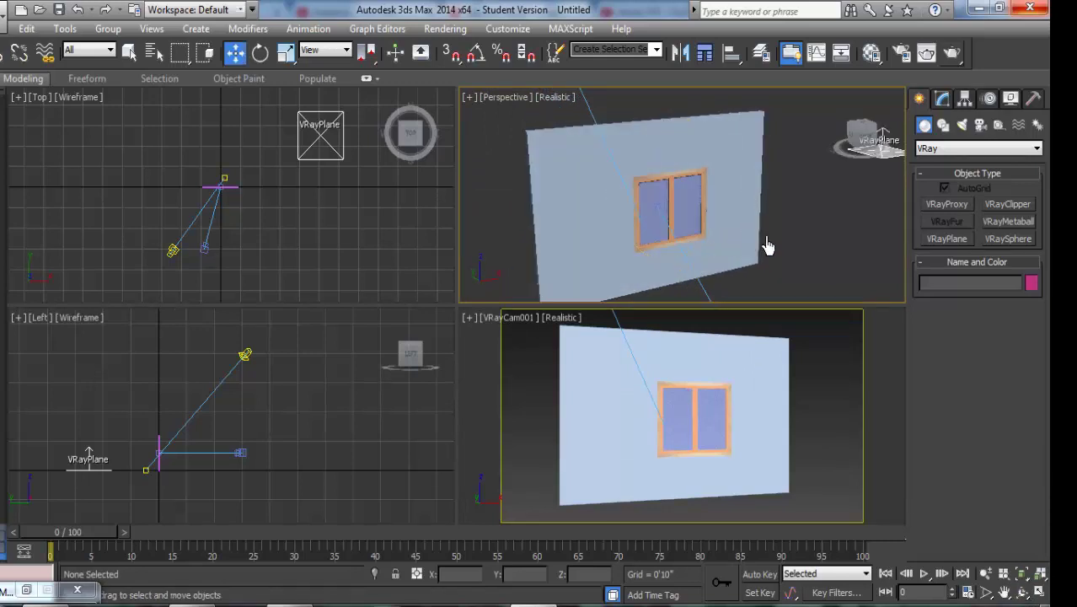
pyautogui.click(1038, 593)
pyautogui.scroll(5, 387, 244)
# Step: Ungroup the window and add a Box UVW Map modifier to the frame object
pyautogui.click(396, 232)
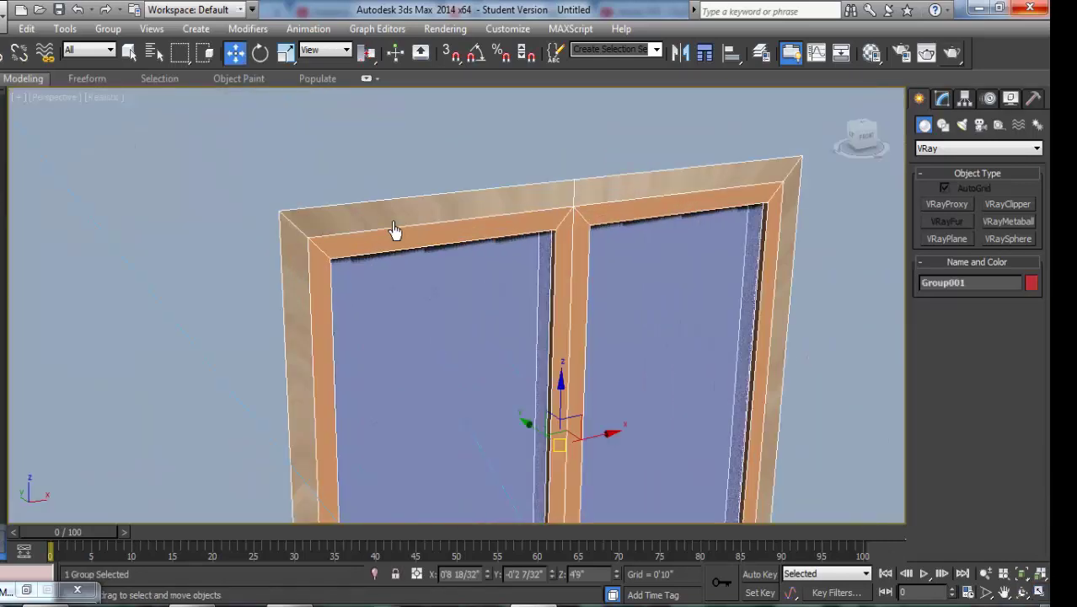
pyautogui.click(132, 66)
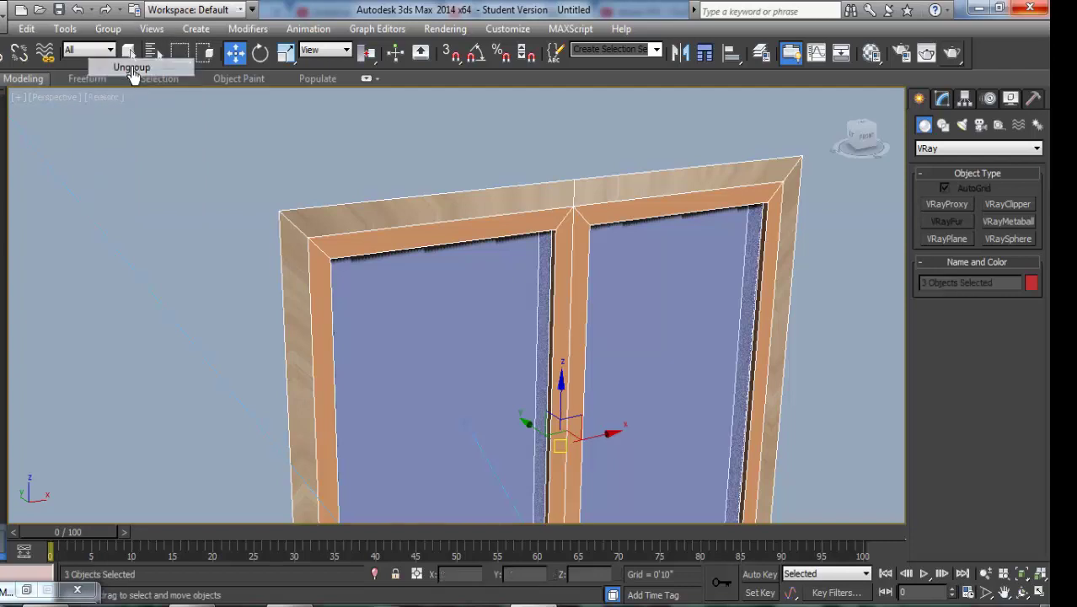
pyautogui.click(388, 228)
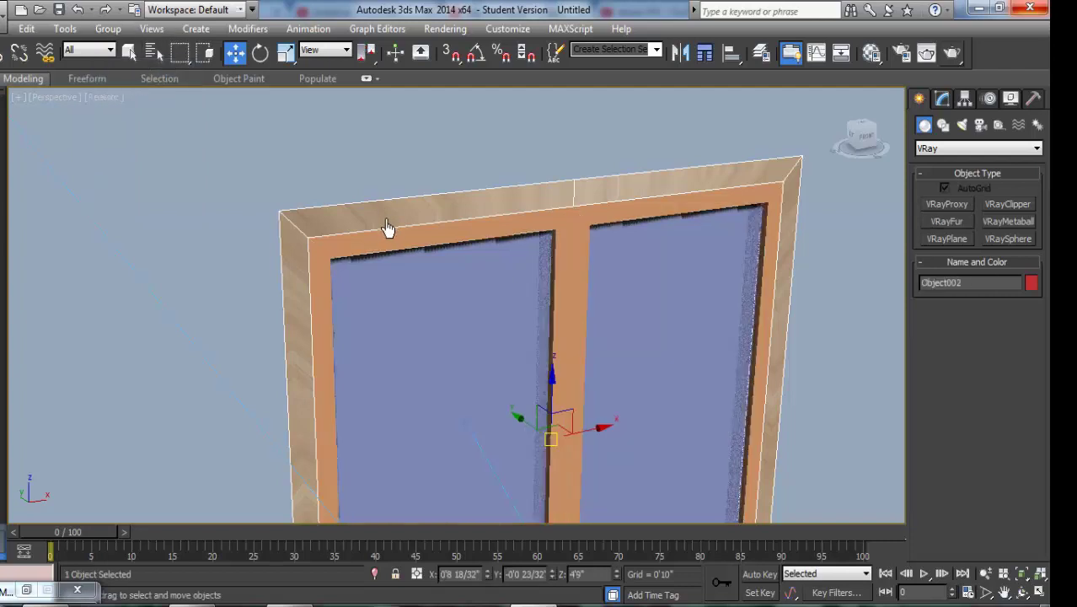
pyautogui.click(941, 99)
pyautogui.click(977, 145)
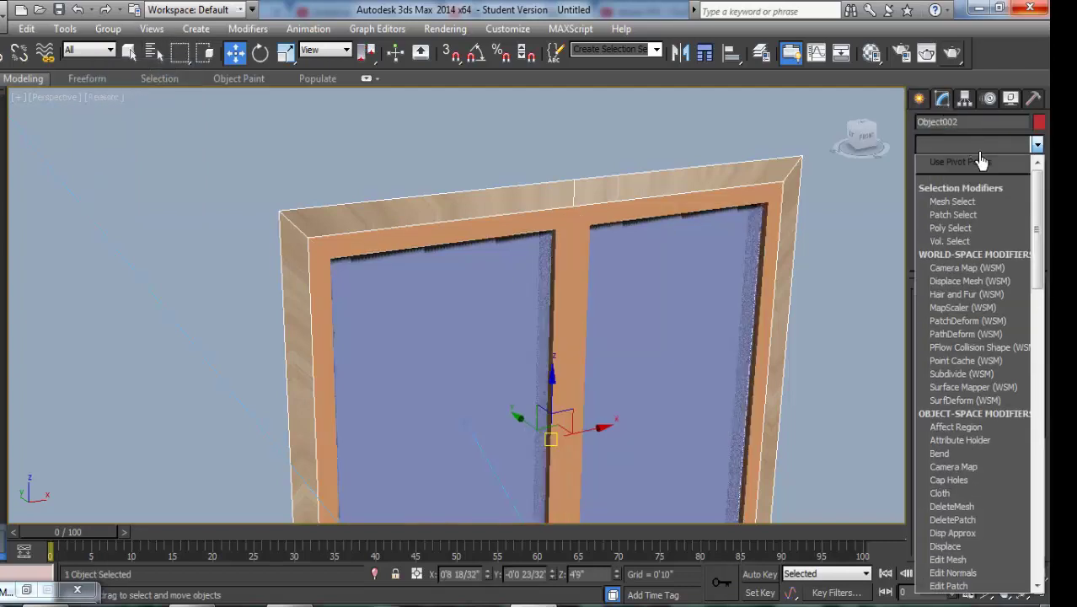
pyautogui.scroll(-15, 977, 169)
pyautogui.click(959, 447)
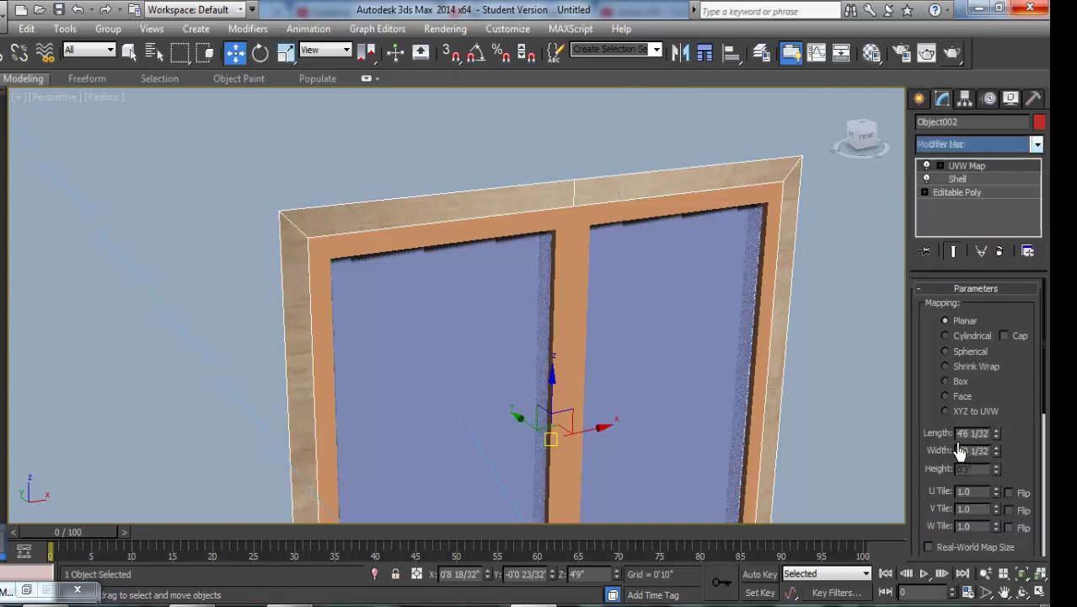
pyautogui.moveTo(749, 427); pyautogui.dragTo(645, 218, button='middle')
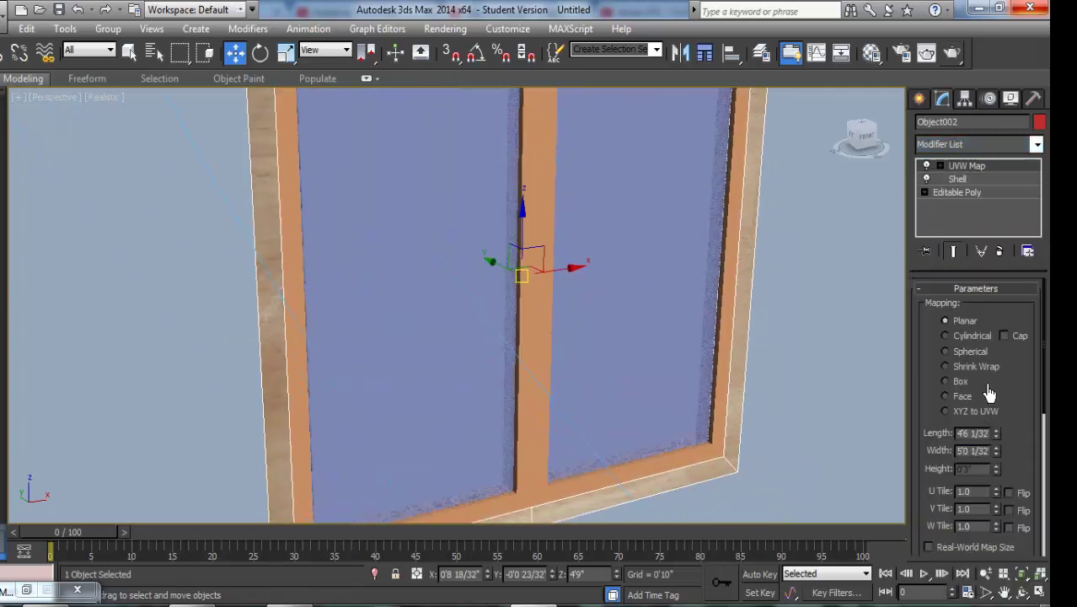
pyautogui.click(959, 382)
# Step: Align the UVW Map gizmo to X and adjust its length, width and height to fit the frame
pyautogui.moveTo(657, 447)
pyautogui.keyDown('alt'); pyautogui.mouseDown(button='middle')
pyautogui.moveTo(649, 390)
pyautogui.moveTo(666, 408)
pyautogui.mouseUp(button='middle'); pyautogui.keyUp('alt')
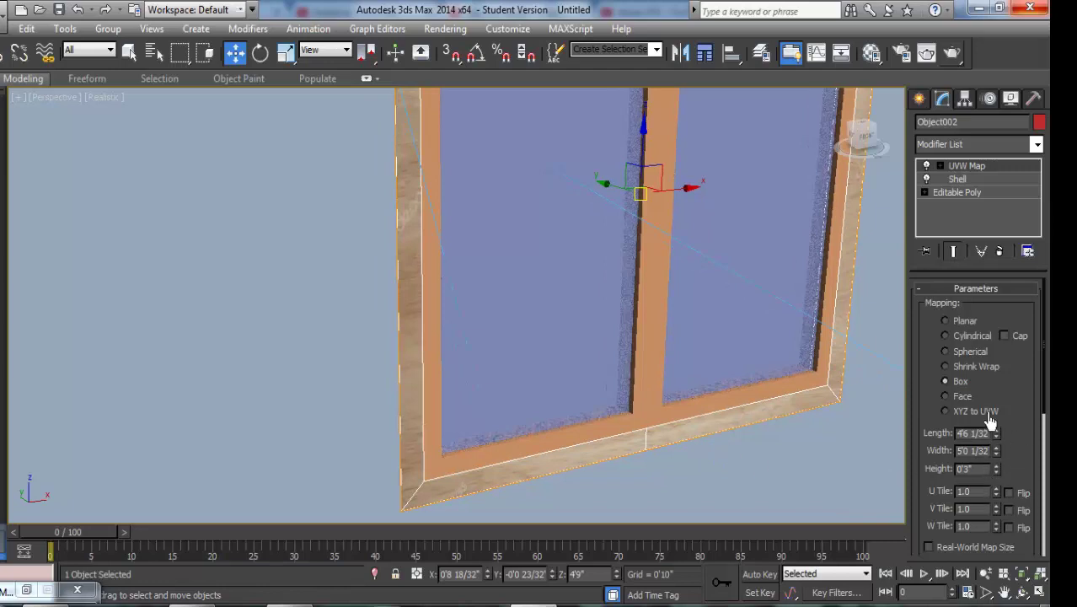
pyautogui.moveTo(976, 411); pyautogui.dragTo(1020, 317)
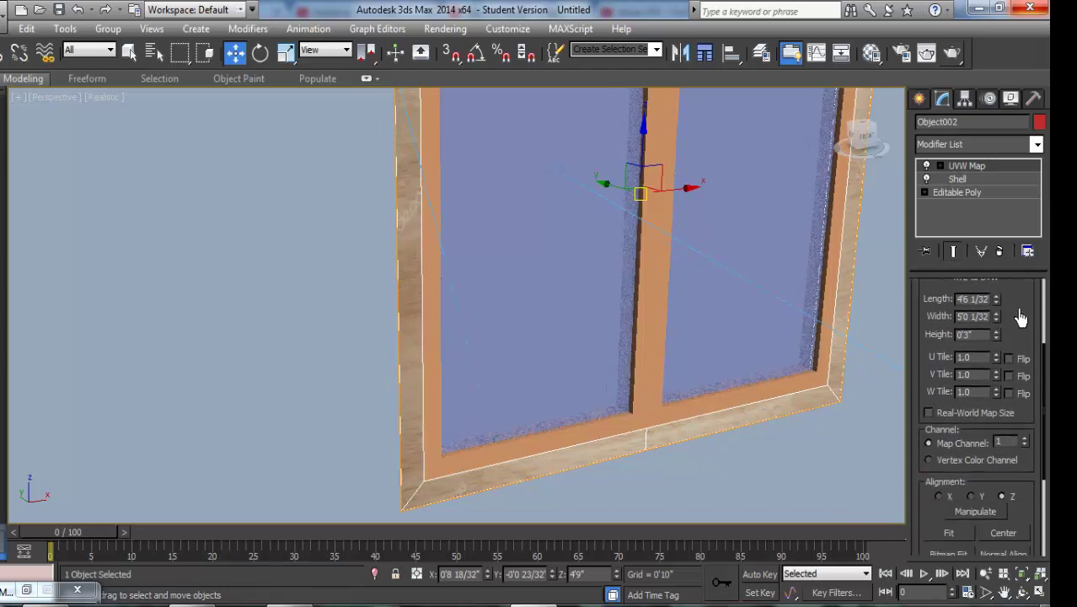
pyautogui.click(970, 497)
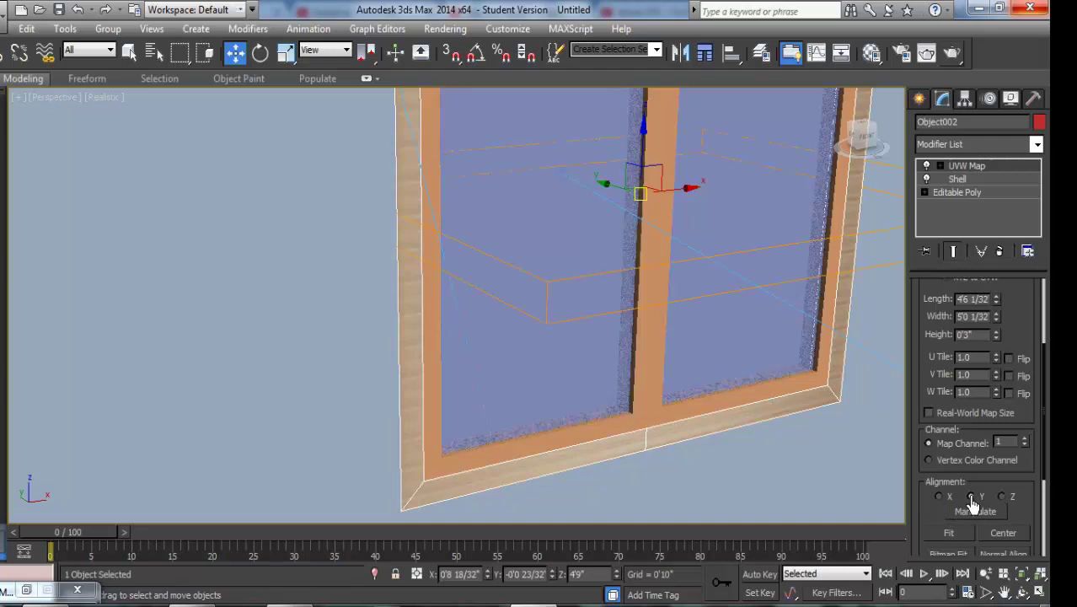
pyautogui.click(951, 497)
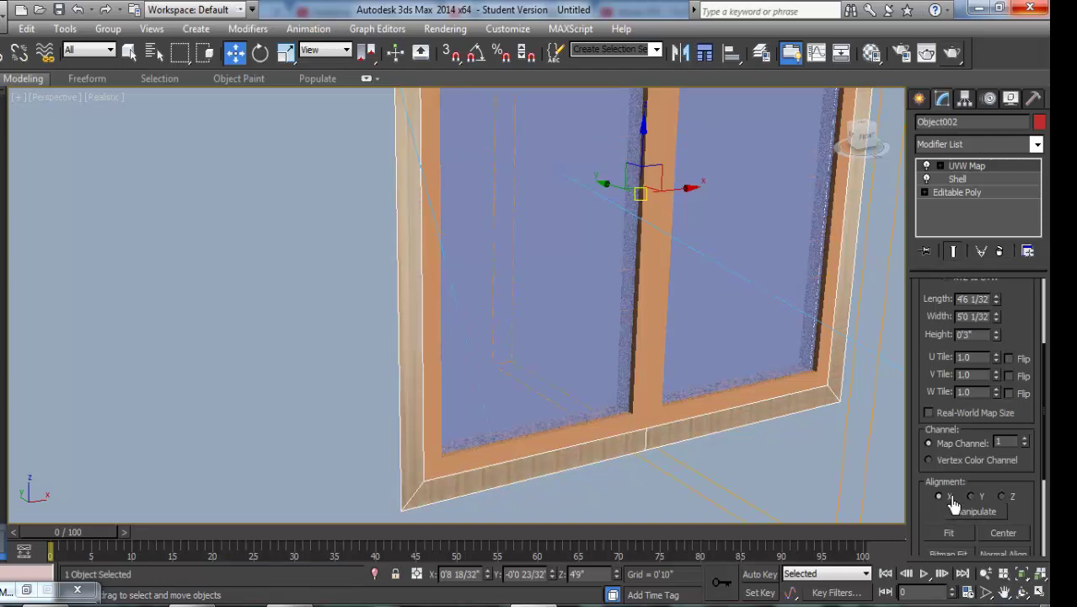
pyautogui.moveTo(1023, 322)
pyautogui.mouseDown()
pyautogui.moveTo(1026, 386)
pyautogui.moveTo(1014, 404)
pyautogui.mouseUp()
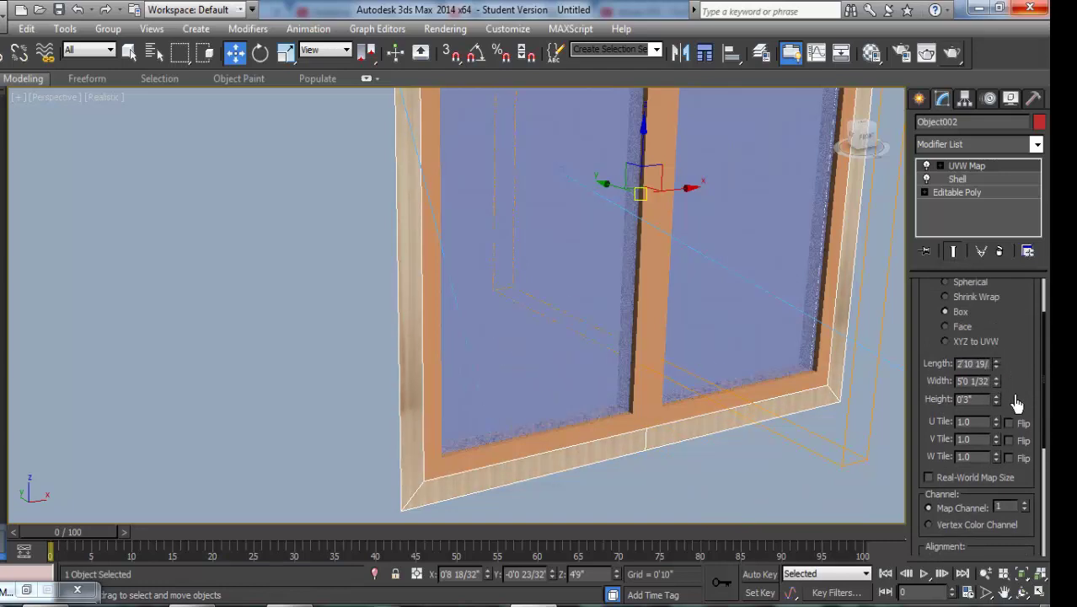
pyautogui.moveTo(1026, 470); pyautogui.dragTo(1014, 361)
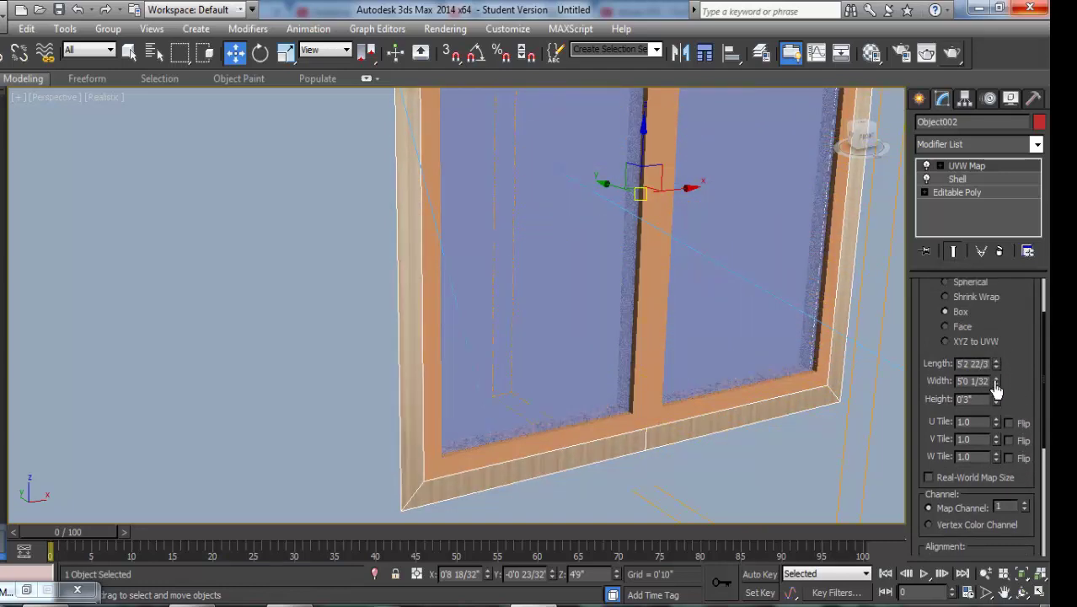
pyautogui.moveTo(1005, 412); pyautogui.dragTo(1026, 453)
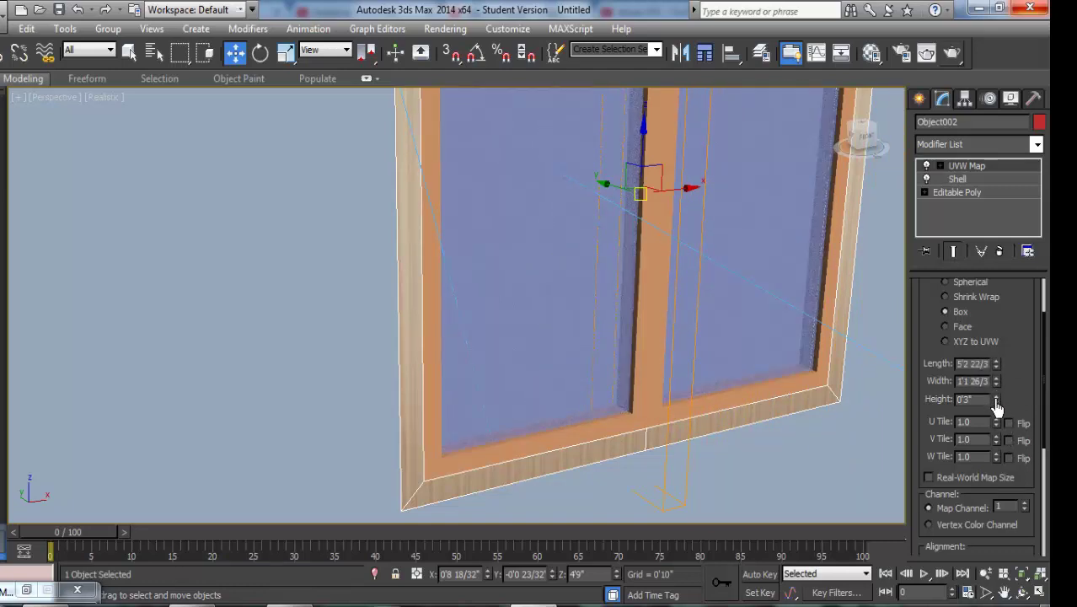
pyautogui.moveTo(997, 407); pyautogui.dragTo(973, 151)
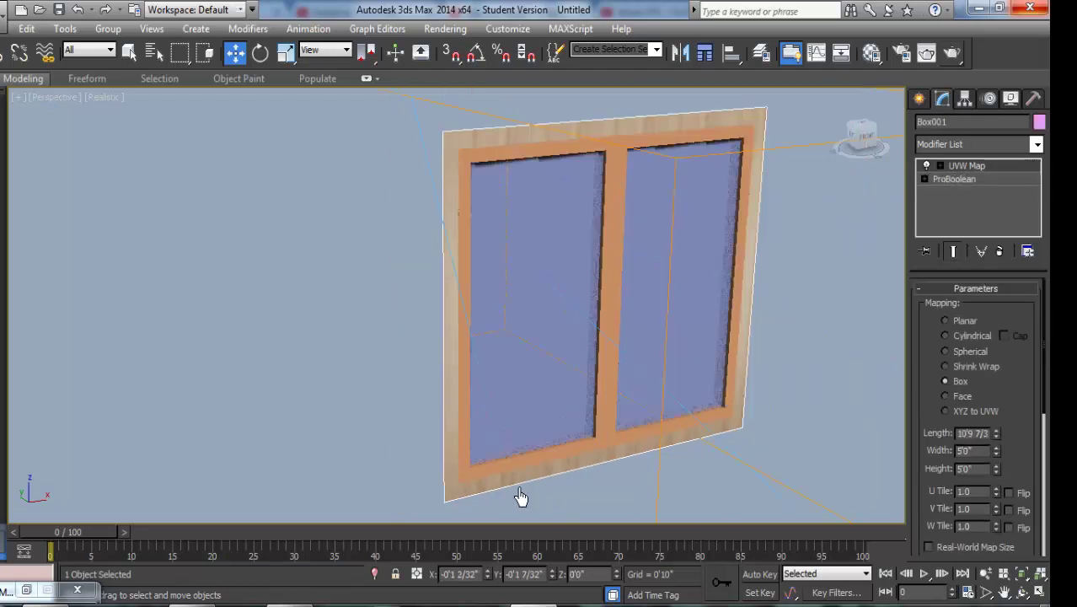
pyautogui.moveTo(520, 497)
pyautogui.keyDown('alt'); pyautogui.mouseDown(button='middle')
pyautogui.moveTo(611, 368)
pyautogui.moveTo(534, 395)
pyautogui.mouseUp(button='middle'); pyautogui.keyUp('alt')
pyautogui.scroll(-5, 632, 368)
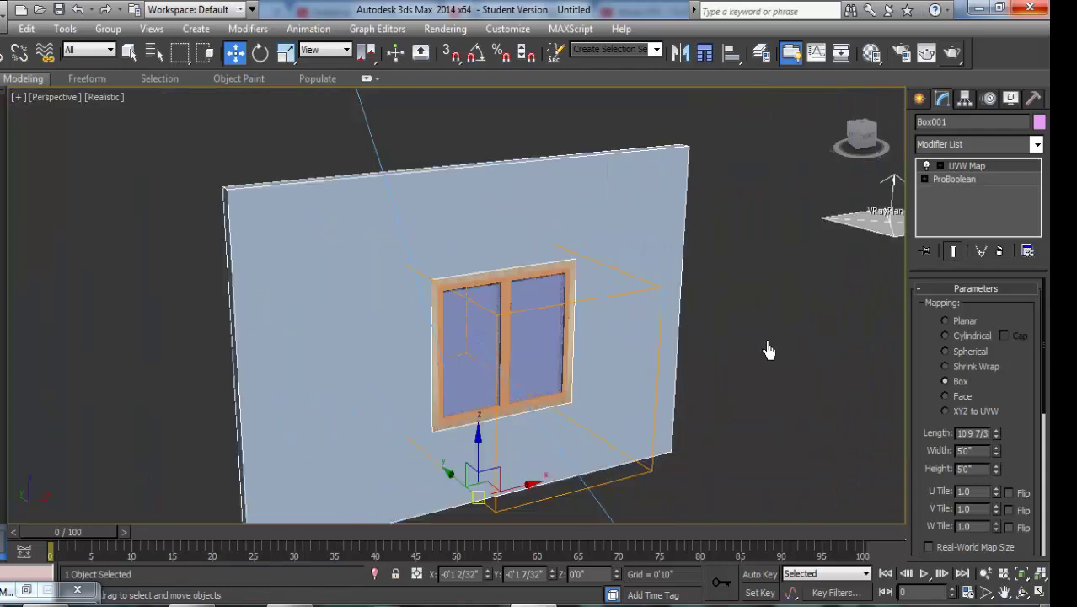
# Step: Deselect, Unhide All, restore the four-viewport layout and activate the VRayCam001 view
pyautogui.click(763, 338)
pyautogui.rightClick(761, 279)
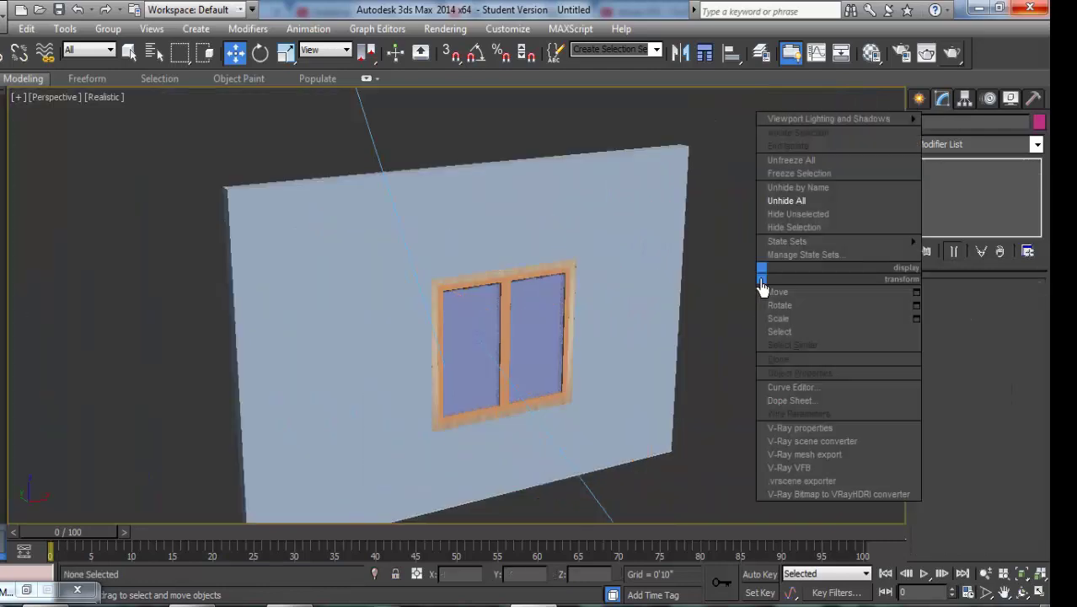
pyautogui.click(814, 206)
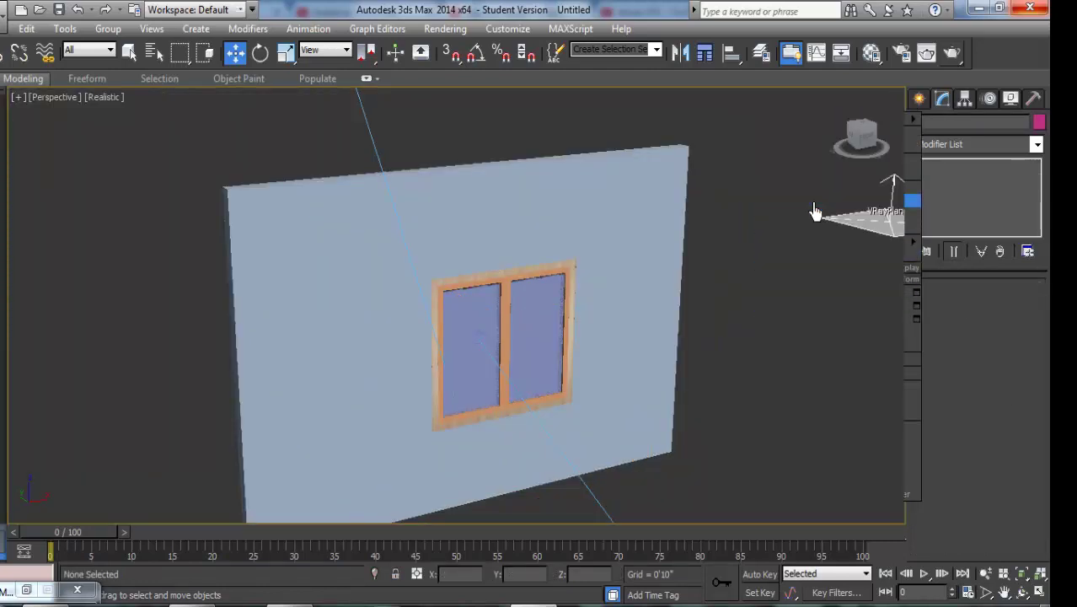
pyautogui.click(1040, 593)
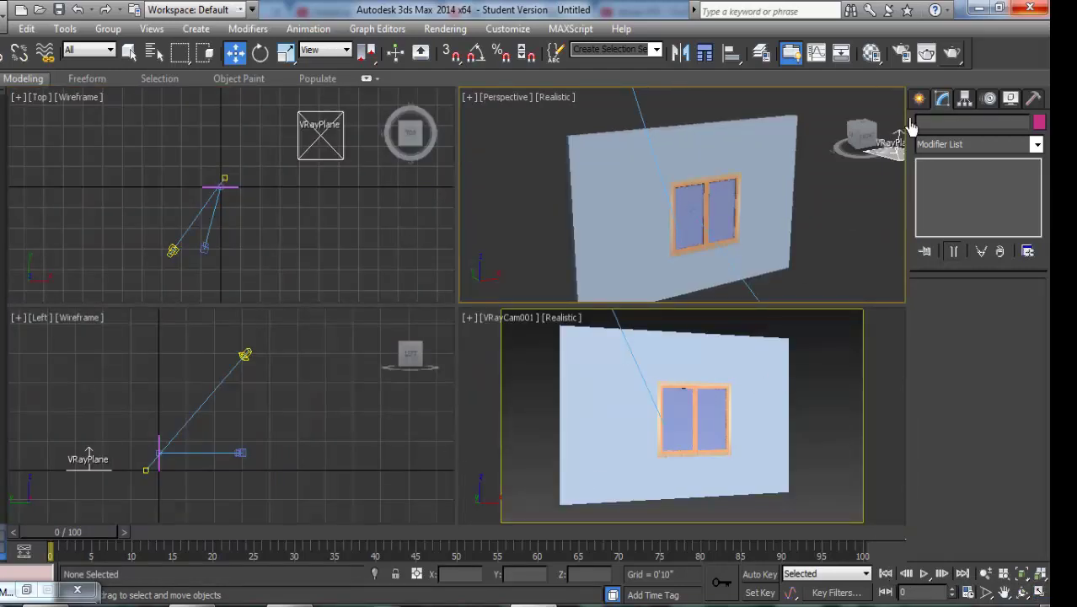
pyautogui.click(874, 400)
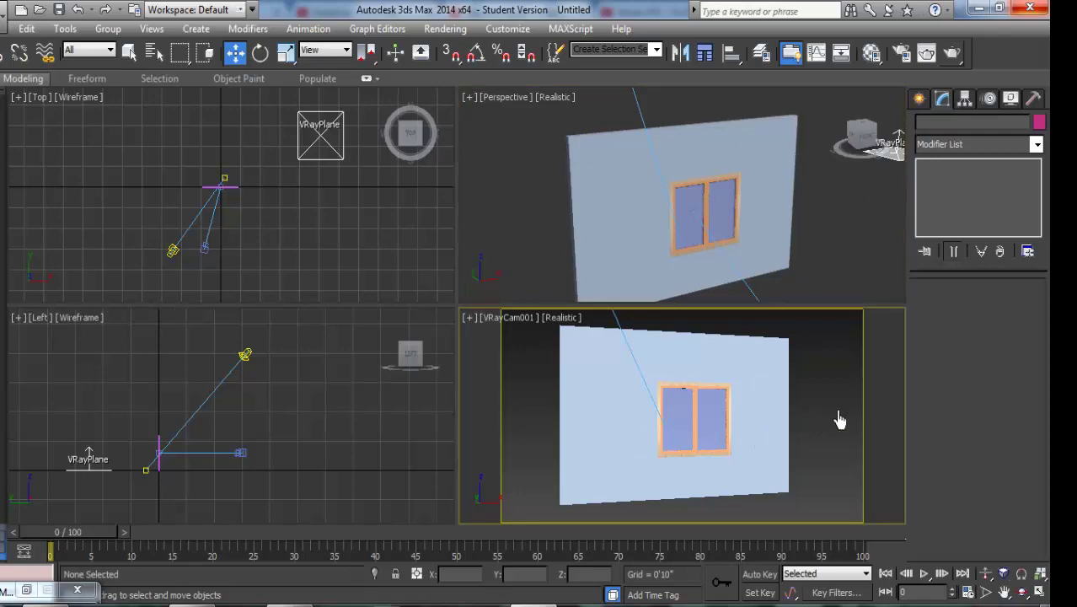
# Step: Start a test render from the camera, stop it, maximize the result, and restart it
pyautogui.click(950, 52)
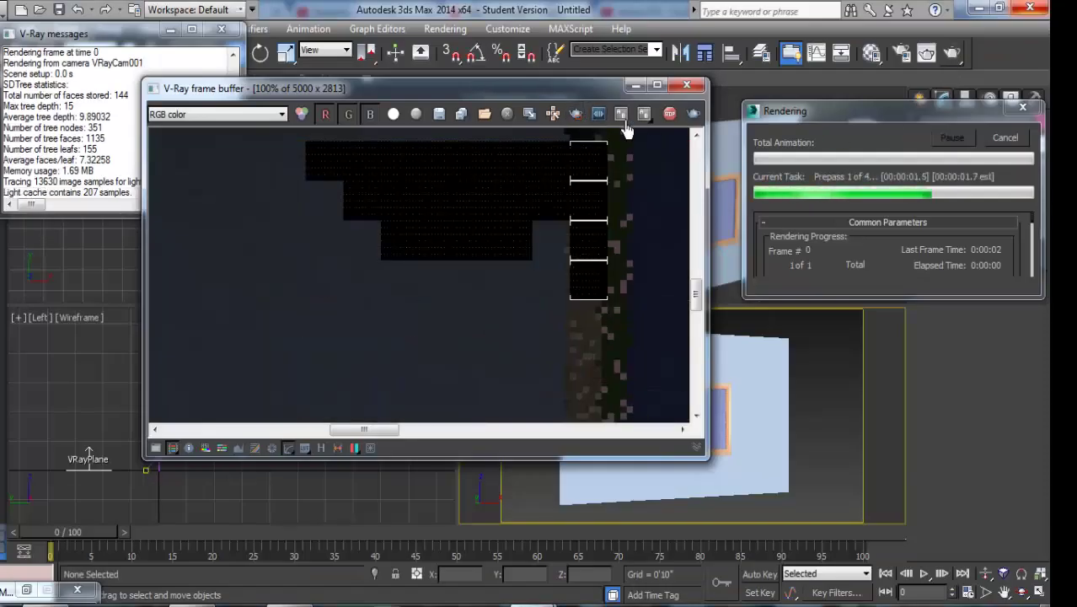
pyautogui.click(669, 115)
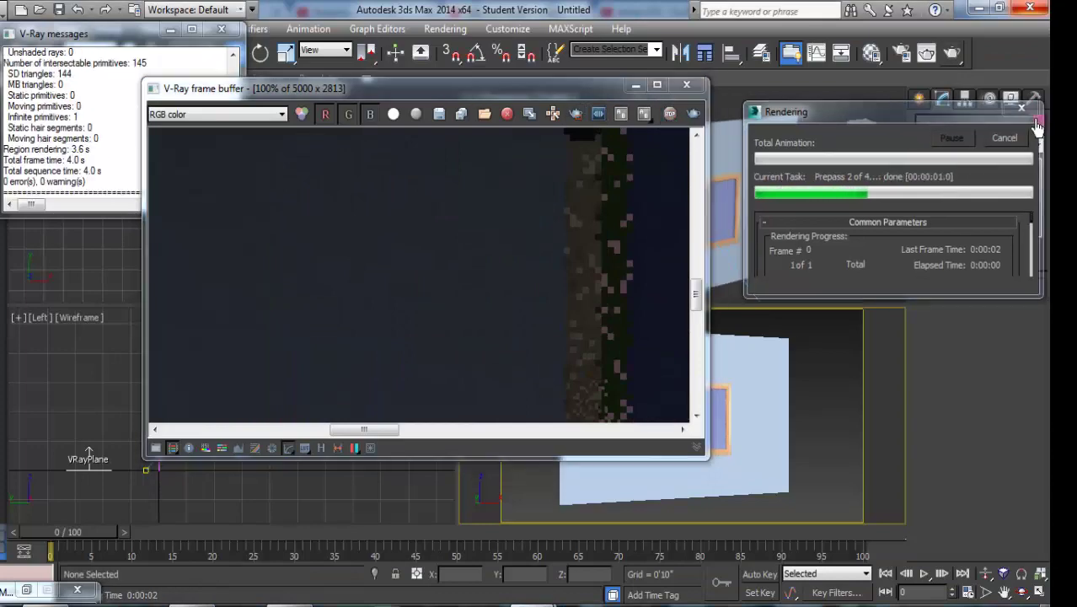
pyautogui.click(657, 85)
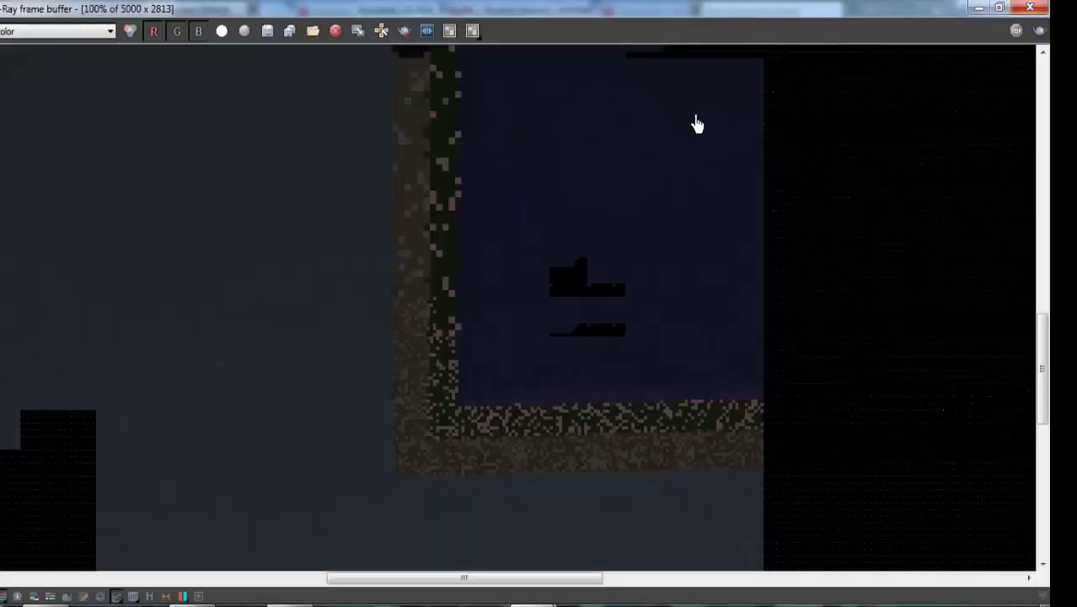
pyautogui.click(1039, 32)
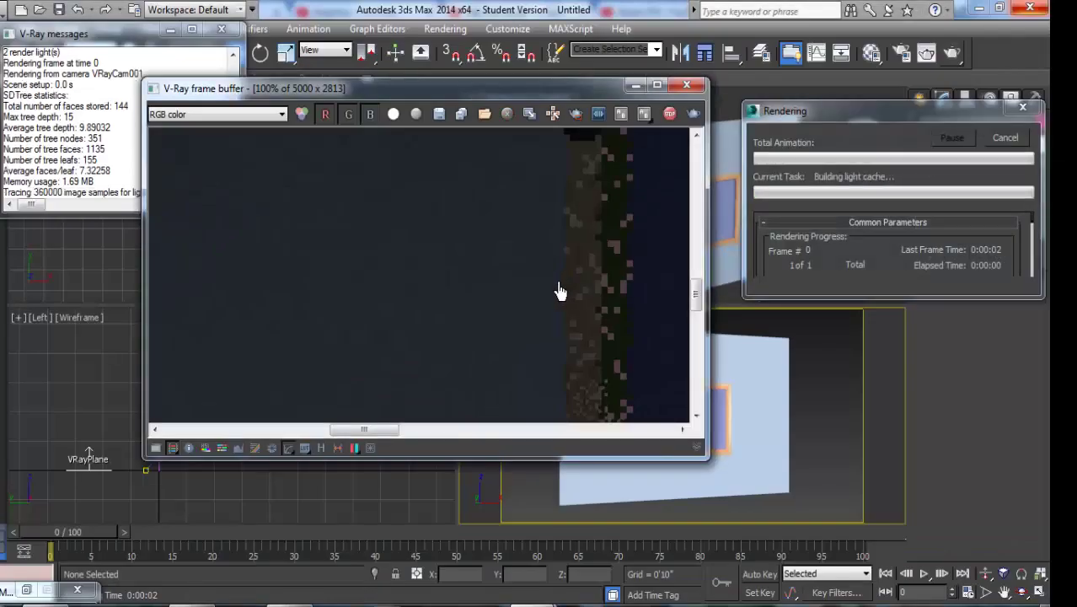
# Step: Close the render window, cancel the render, and select the directional light in the Top viewport
pyautogui.click(686, 85)
pyautogui.click(1023, 109)
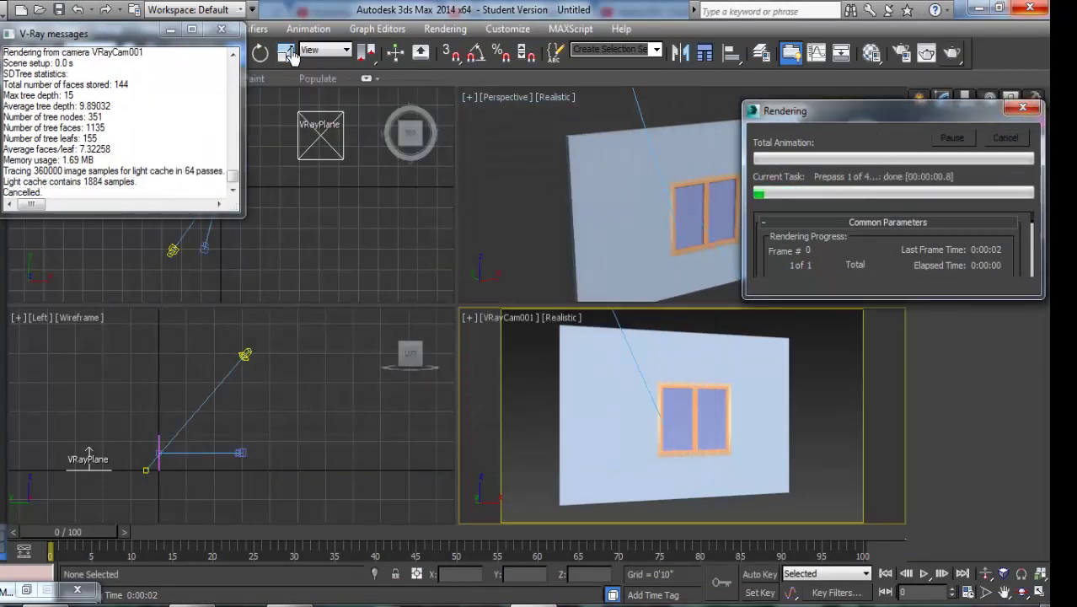
pyautogui.click(174, 251)
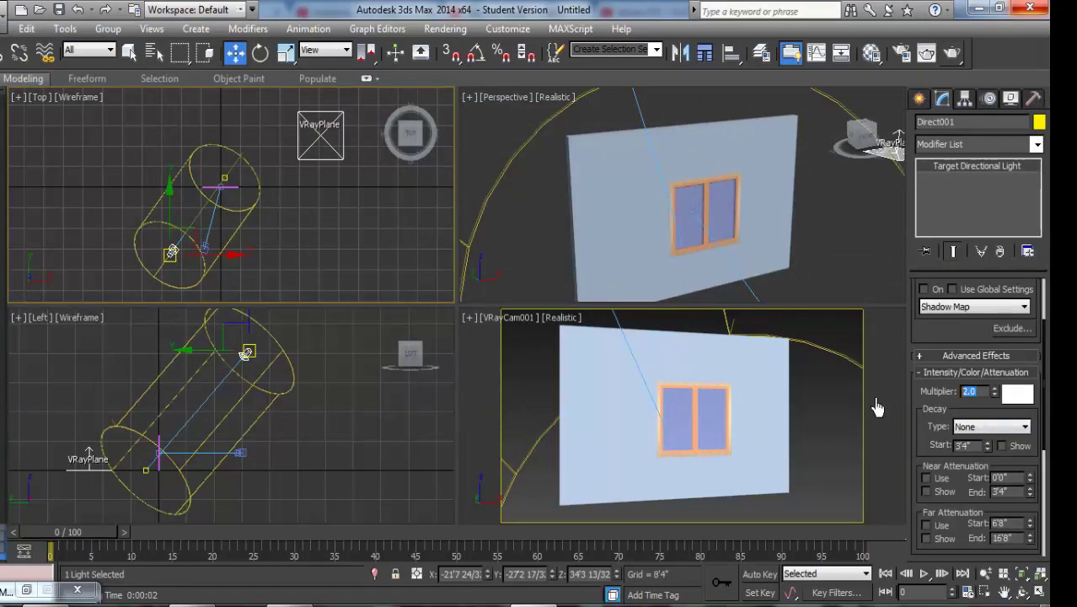
# Step: Set the directional light's multiplier to 4.0
pyautogui.press('Return')
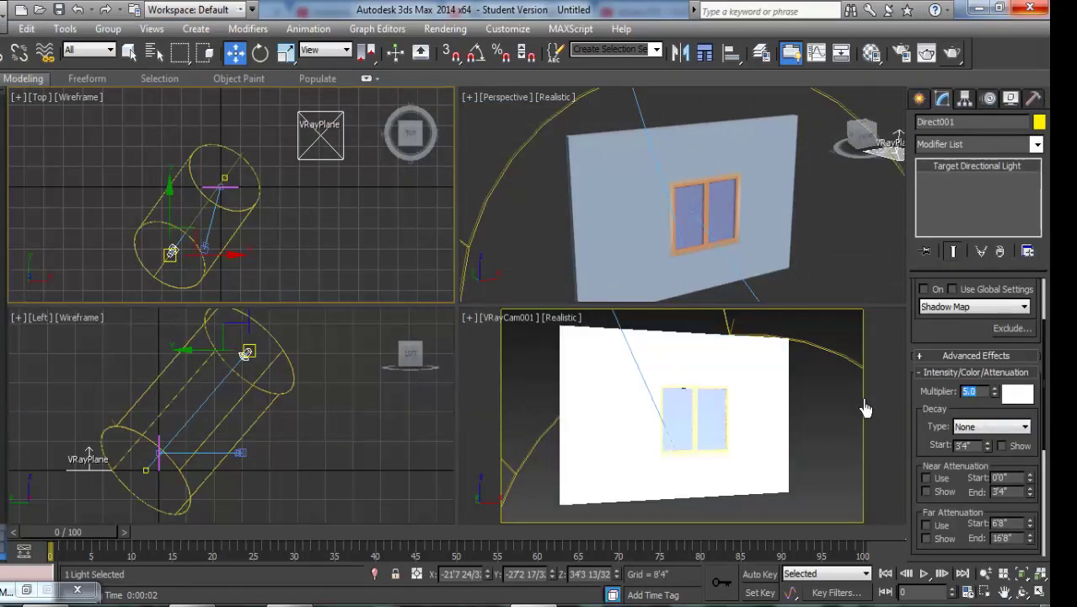
pyautogui.write('4')
pyautogui.press('Return')
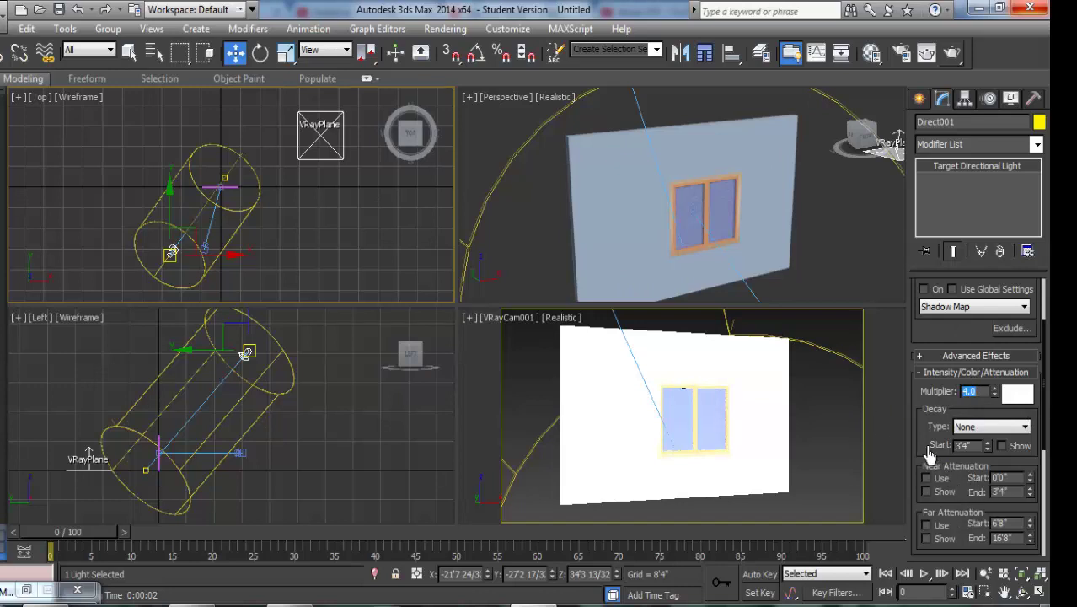
pyautogui.moveTo(929, 454); pyautogui.dragTo(941, 185)
pyautogui.scroll(3, 932, 414)
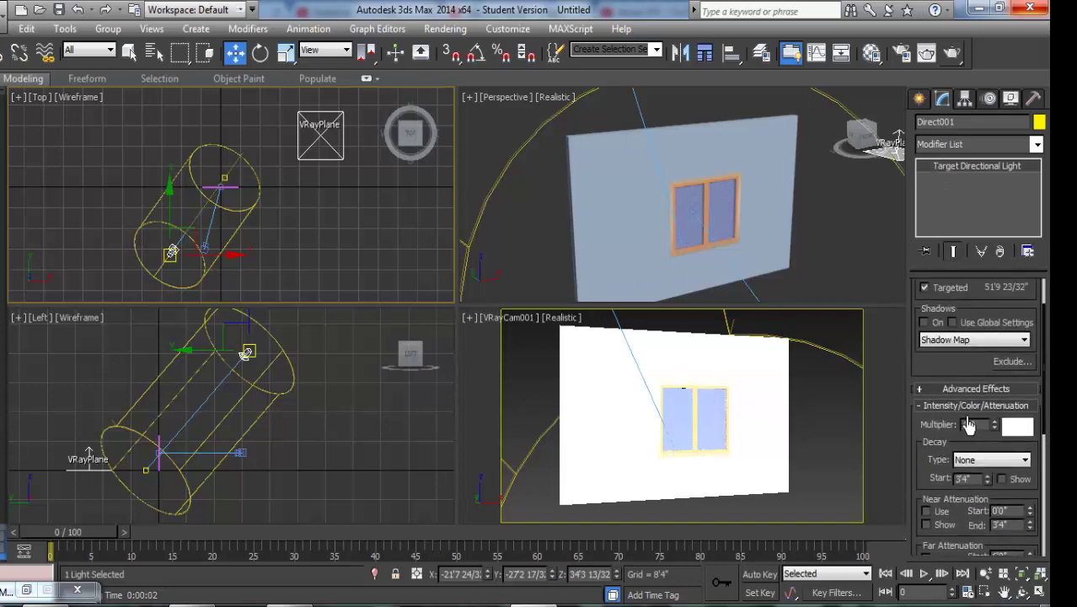
pyautogui.scroll(2, 976, 505)
# Step: Turn on VRayShadow shadows for the light and start a production render
pyautogui.click(926, 376)
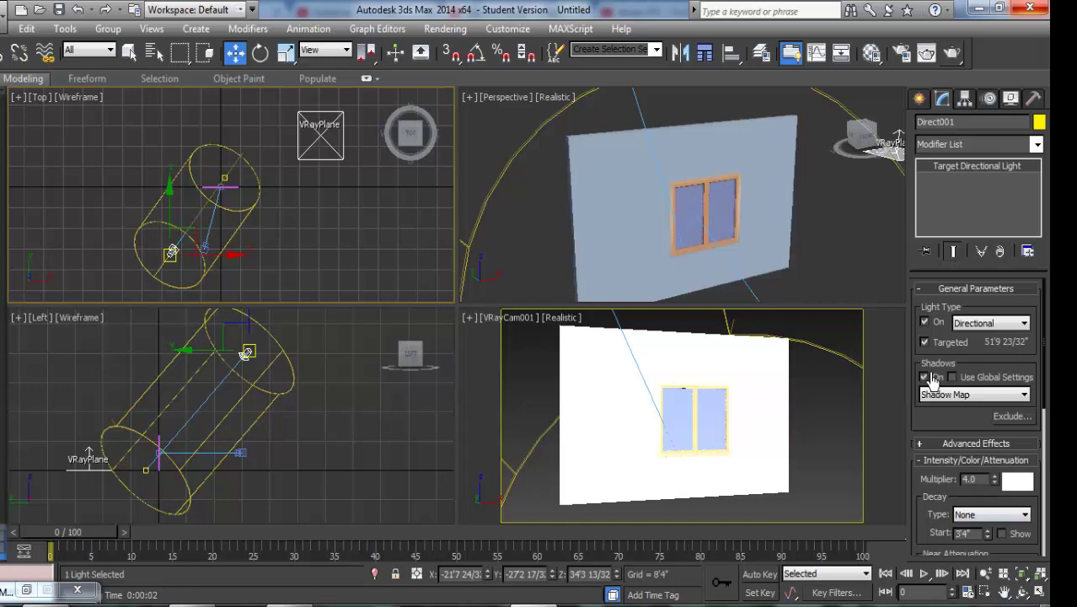
pyautogui.click(942, 396)
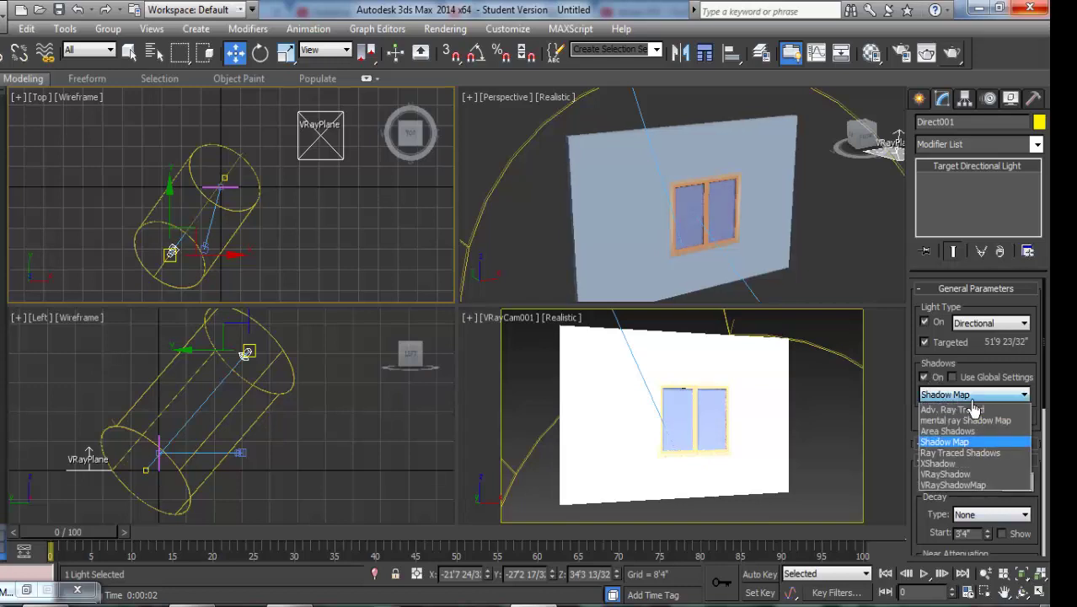
pyautogui.click(966, 476)
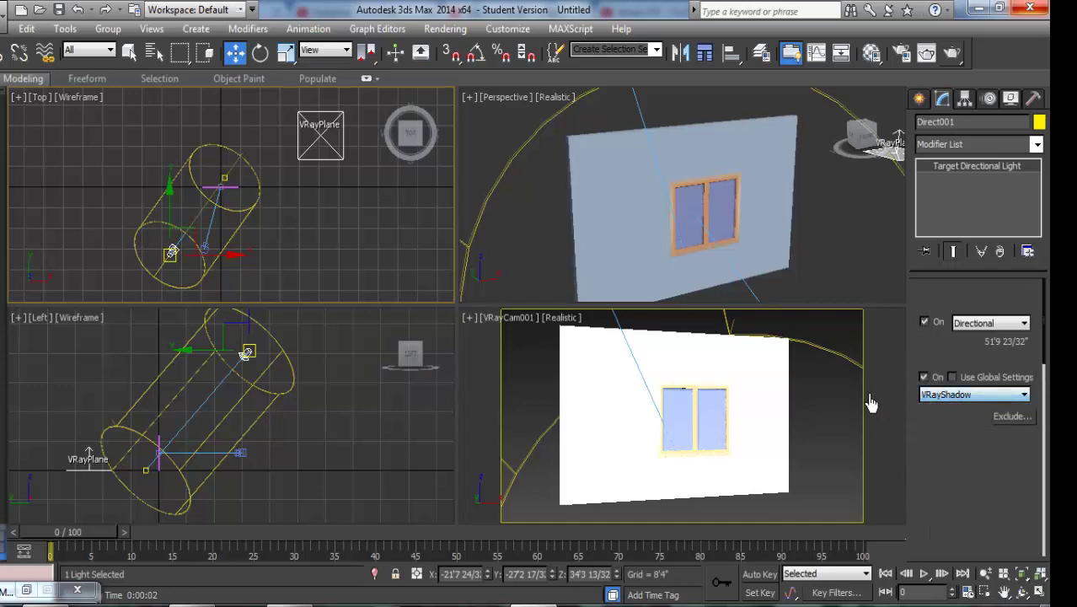
pyautogui.click(951, 54)
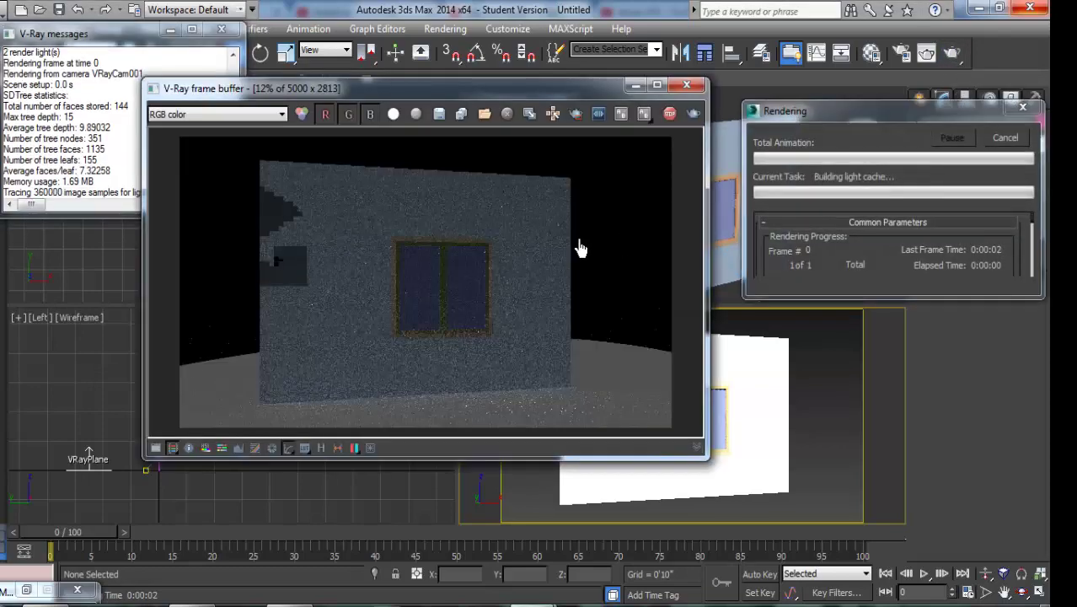
# Step: Maximize the V-Ray frame buffer and zoom into the rendered wall
pyautogui.click(662, 84)
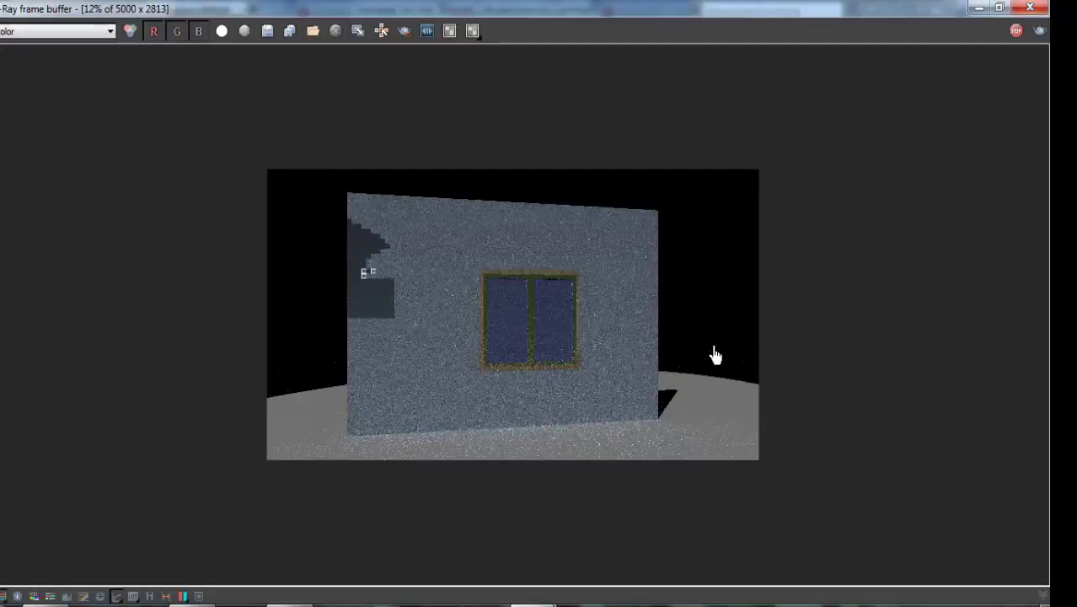
pyautogui.scroll(1, 580, 358)
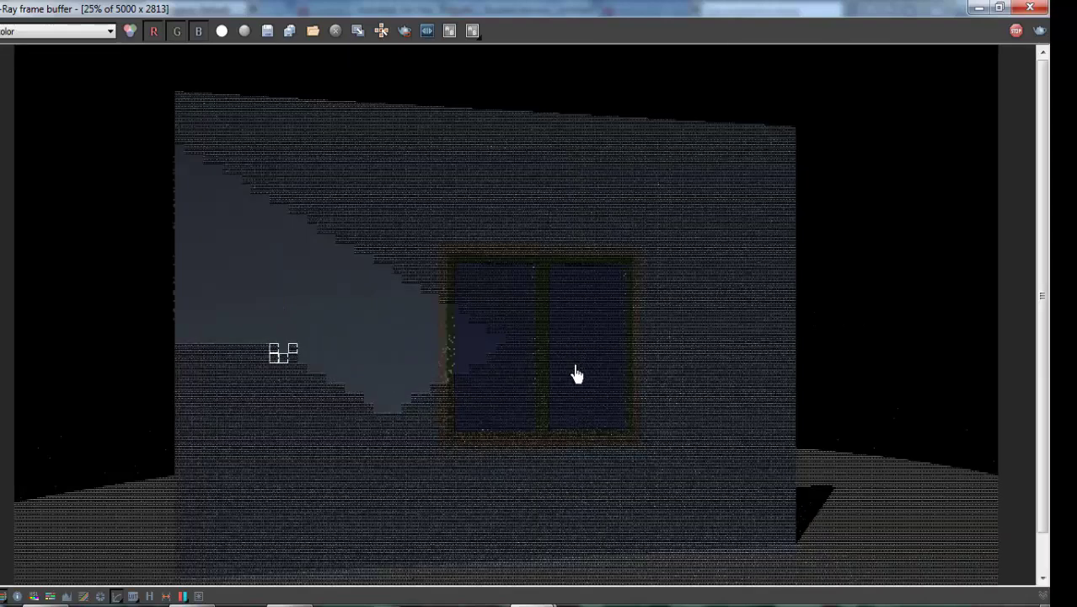
pyautogui.moveTo(576, 374); pyautogui.dragTo(584, 339, button='middle')
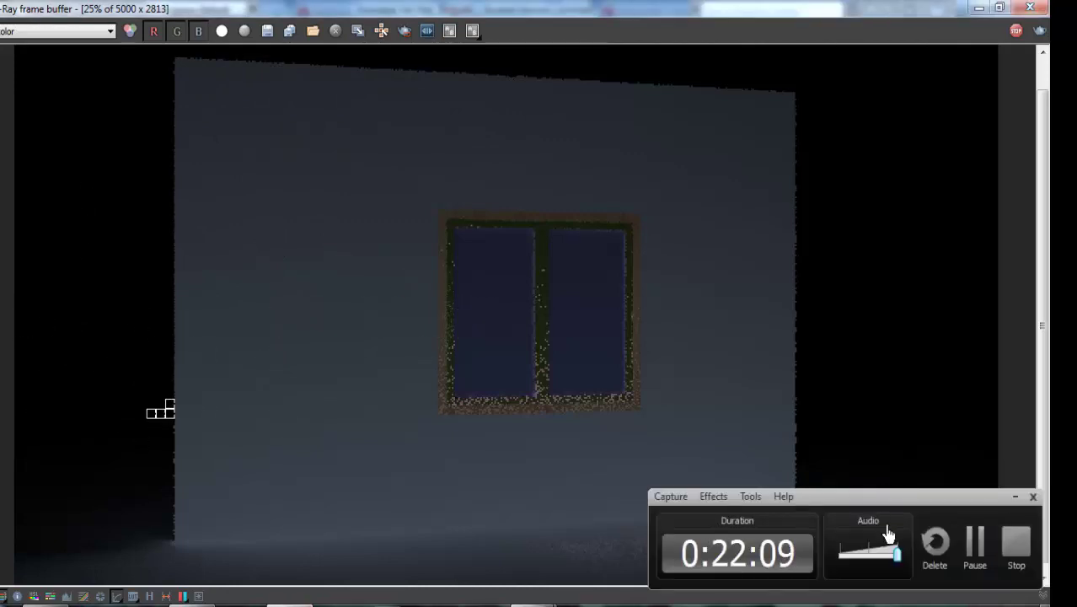
pyautogui.click(974, 546)
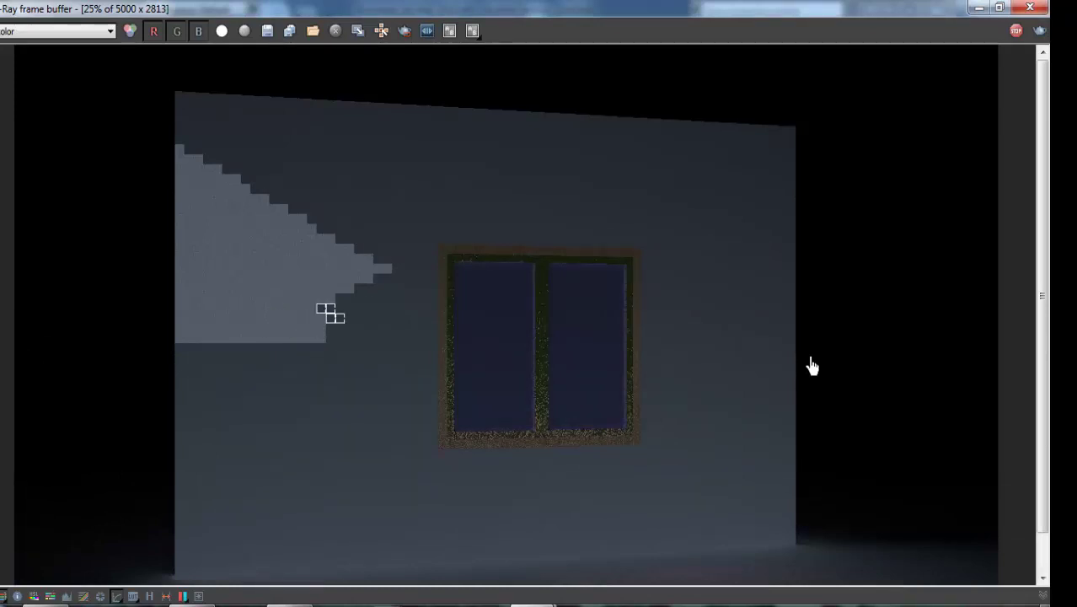
# Step: Zoom and pan the render to inspect the shadow and the window frame's corner
pyautogui.scroll(-1, 697, 291)
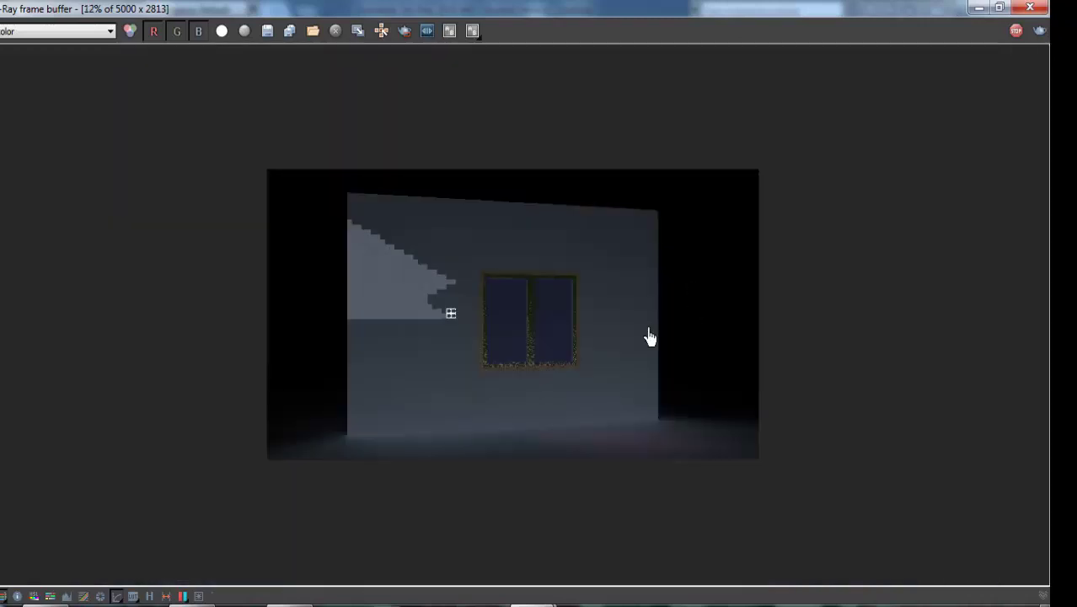
pyautogui.scroll(1, 541, 354)
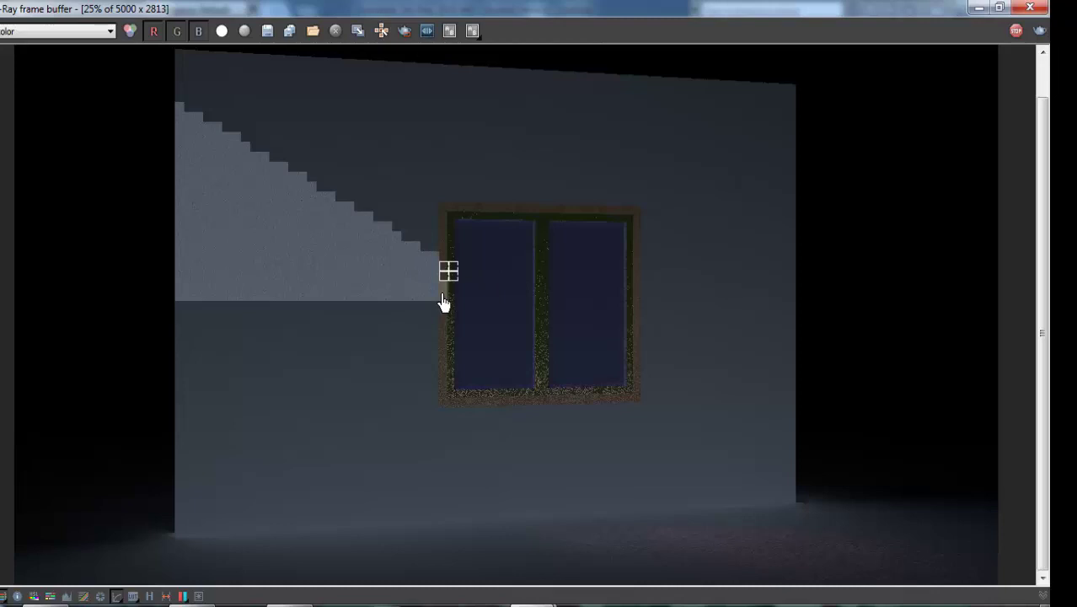
pyautogui.scroll(1, 455, 300)
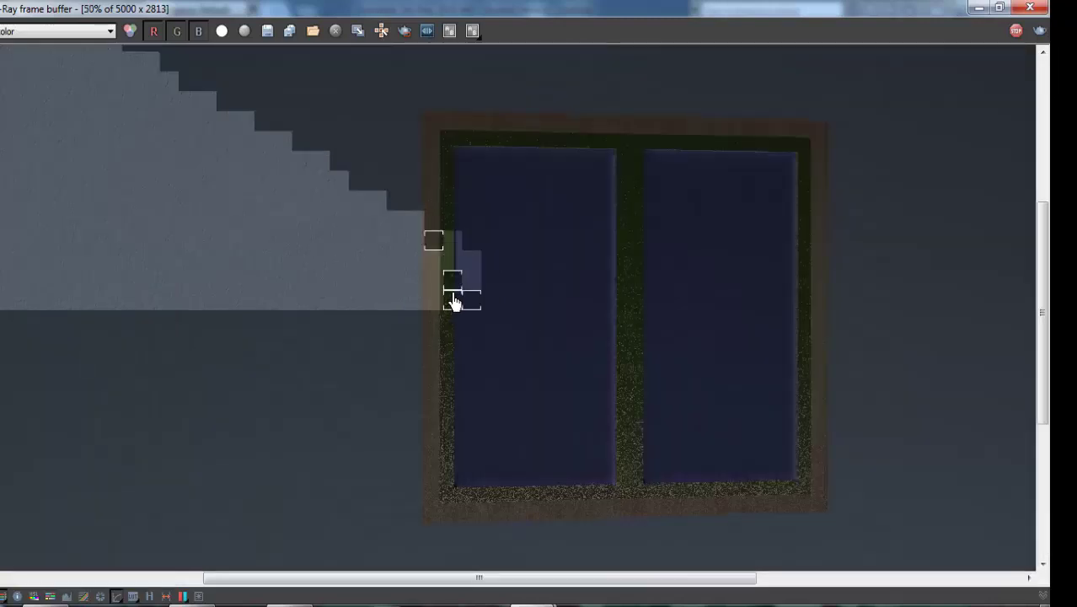
pyautogui.scroll(1, 438, 301)
pyautogui.moveTo(437, 301); pyautogui.dragTo(617, 242, button='middle')
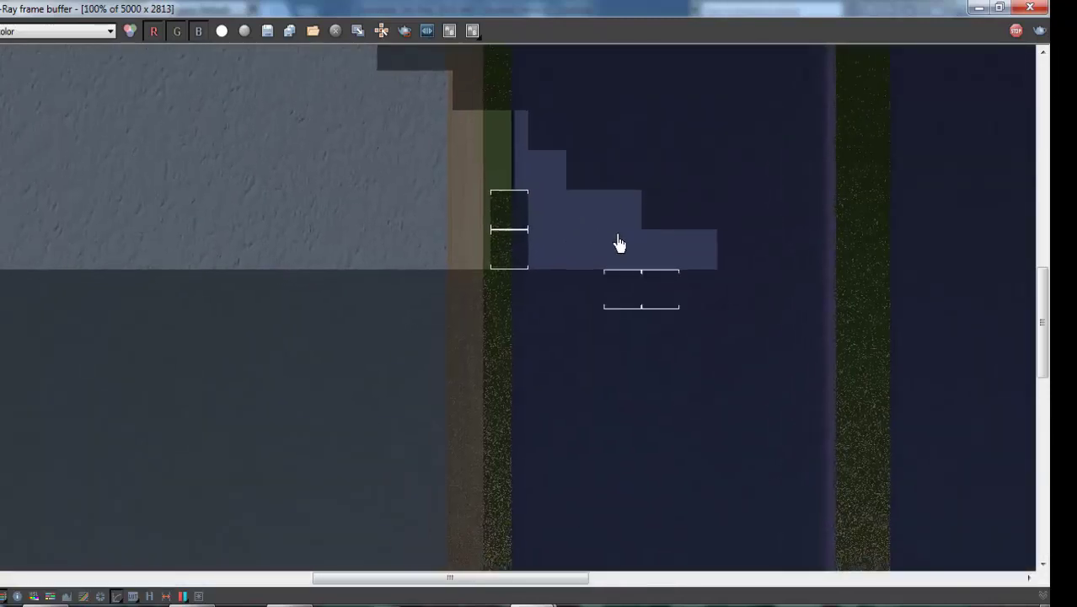
pyautogui.scroll(-1, 641, 260)
pyautogui.moveTo(542, 247)
pyautogui.mouseDown(button='middle')
pyautogui.moveTo(572, 345)
pyautogui.moveTo(519, 277)
pyautogui.mouseUp(button='middle')
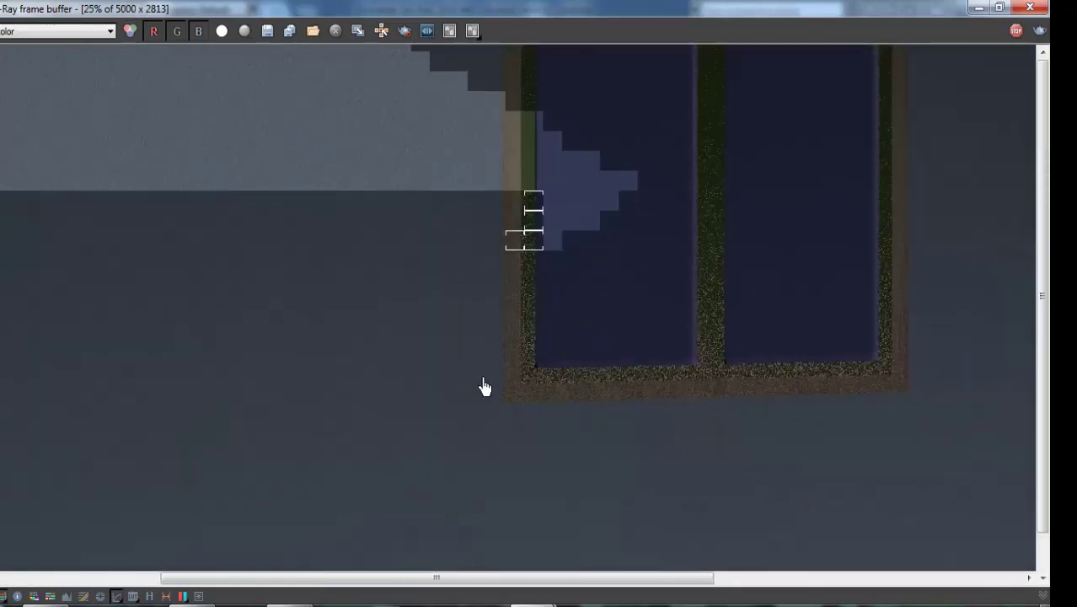
pyautogui.scroll(-1, 482, 388)
pyautogui.moveTo(531, 602)
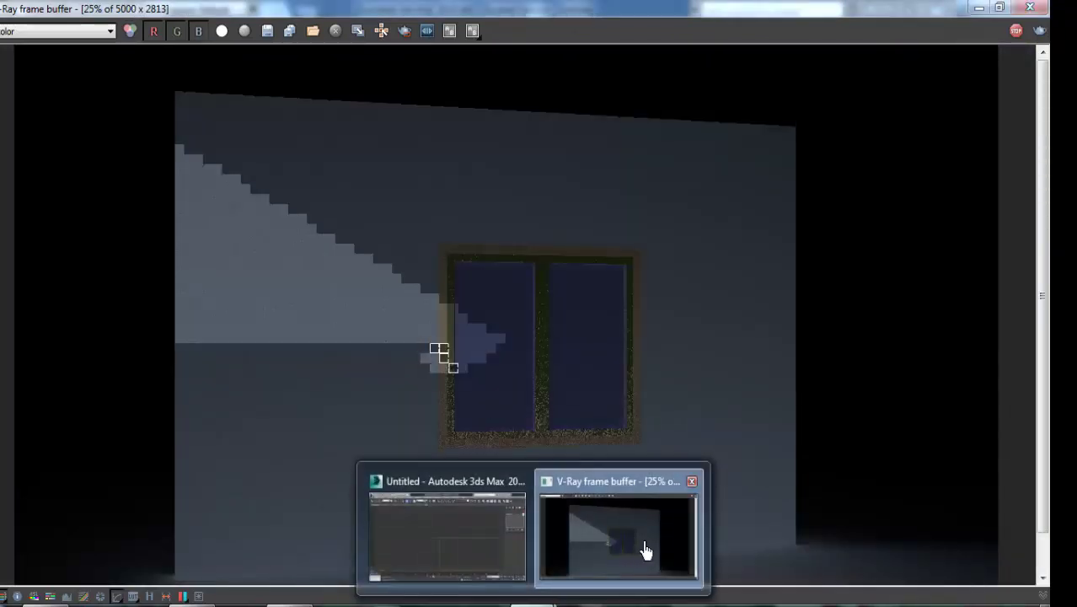
pyautogui.click(289, 603)
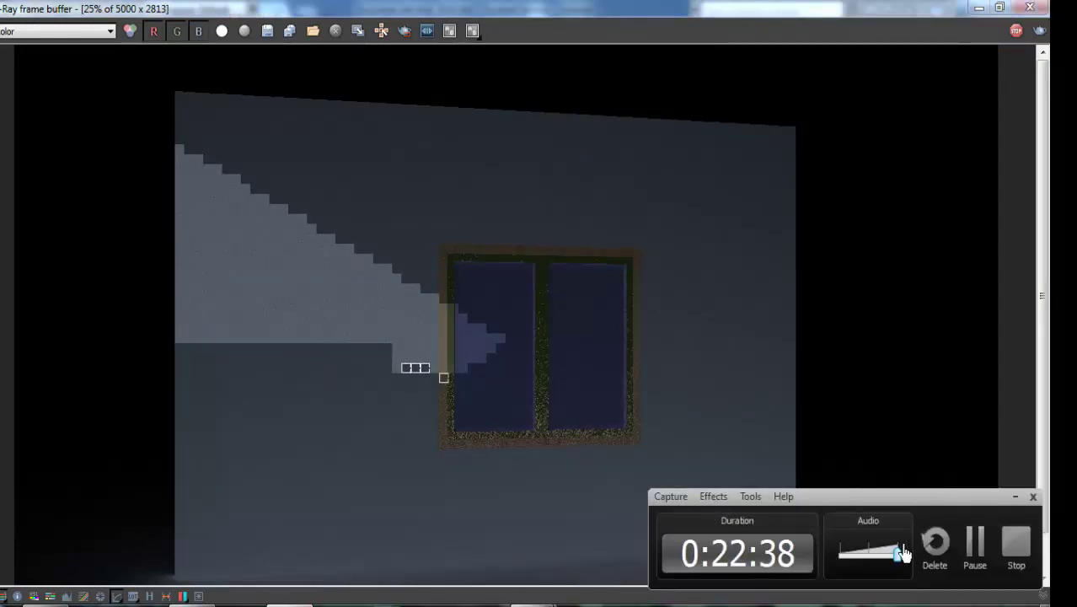
pyautogui.click(968, 554)
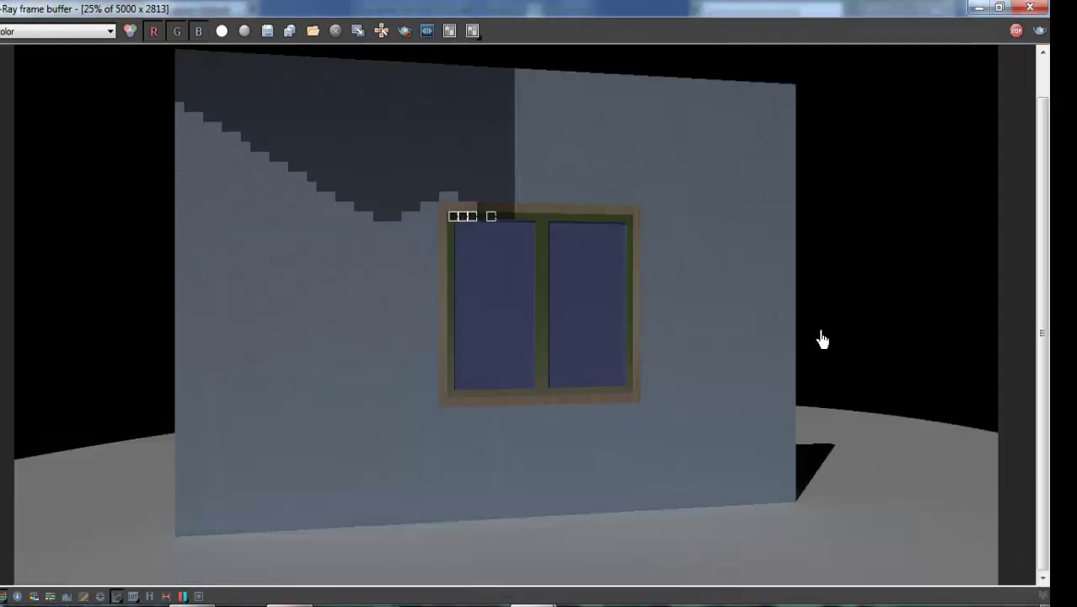